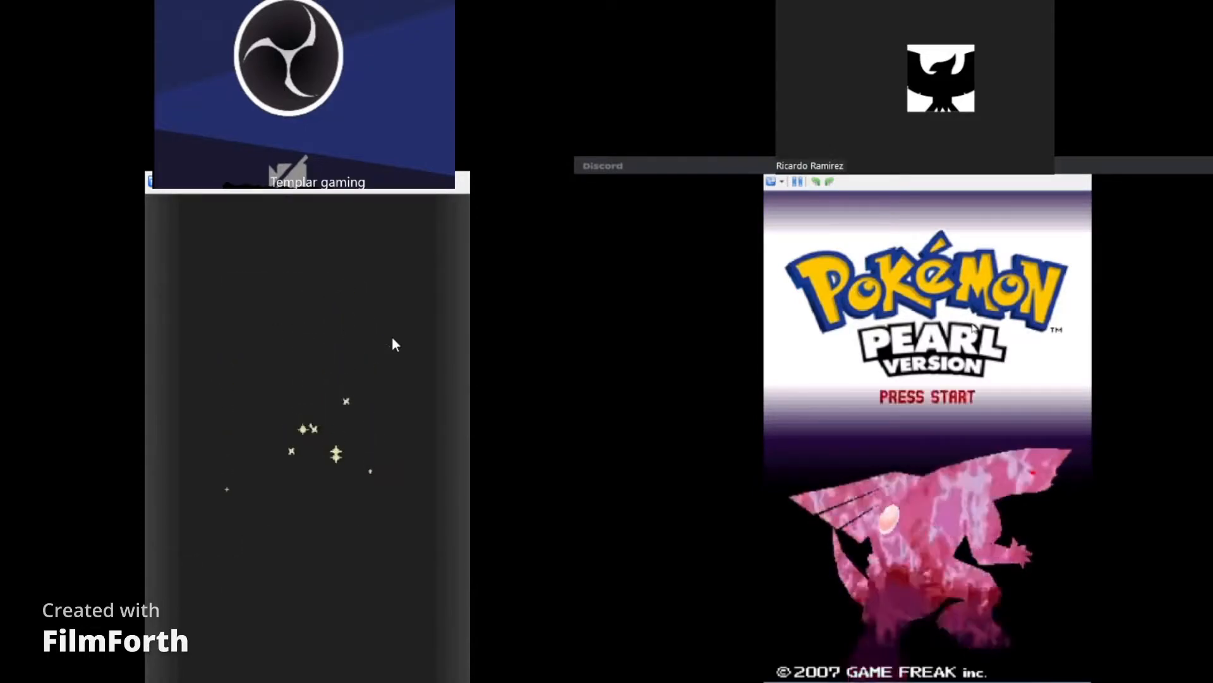
- Continue the right game's Pearl save, glance at the party list and start walking the road
key(Return)
key(Return)
key(x)
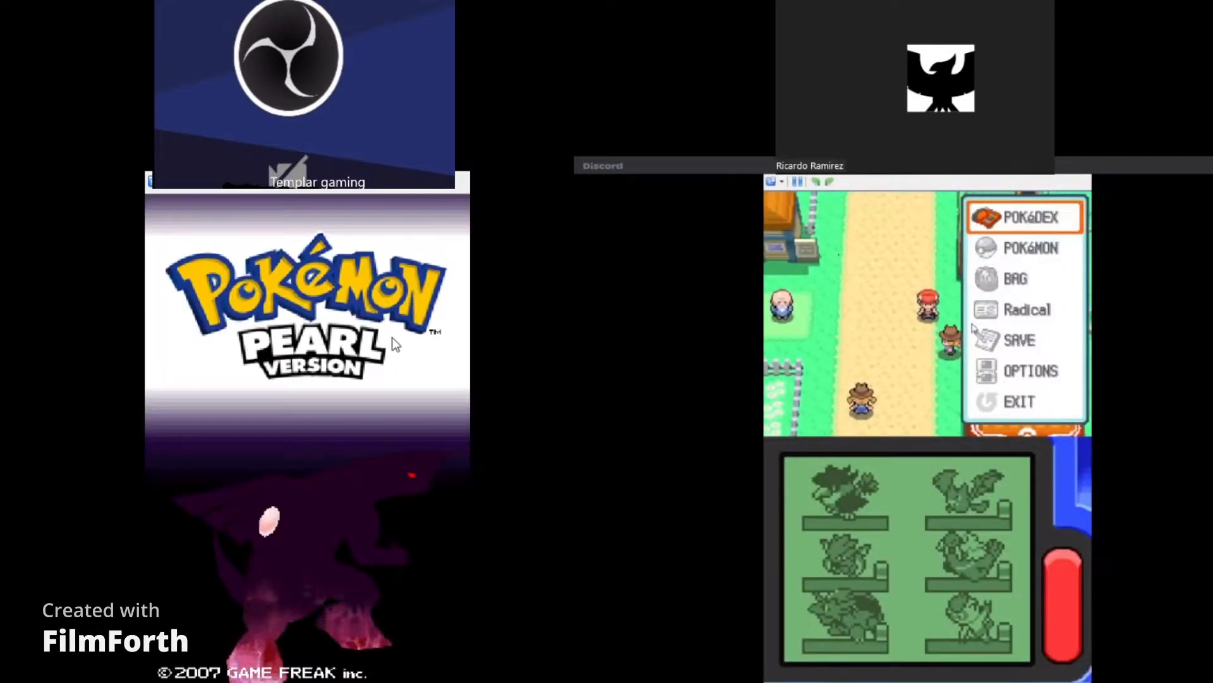
key(Return)
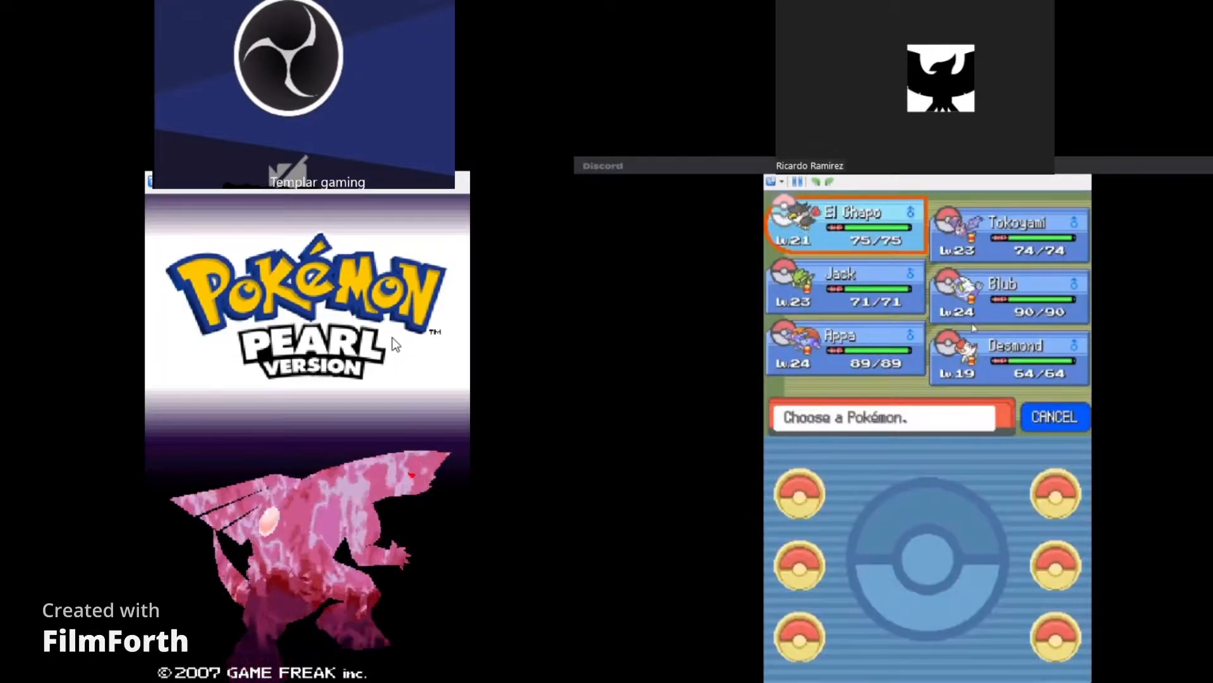
key(x)
key(Return)
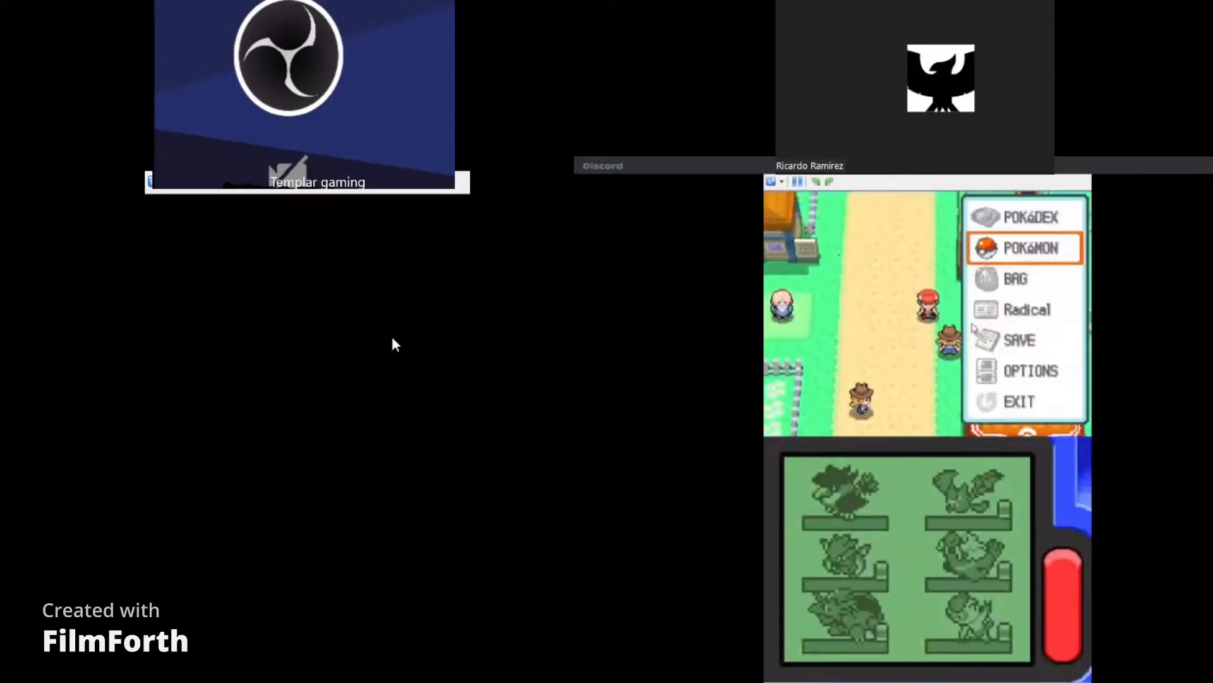
key(Return)
key(x)
key(x)
- Load the left game's save and page back and forth through the journal days
key(Return)
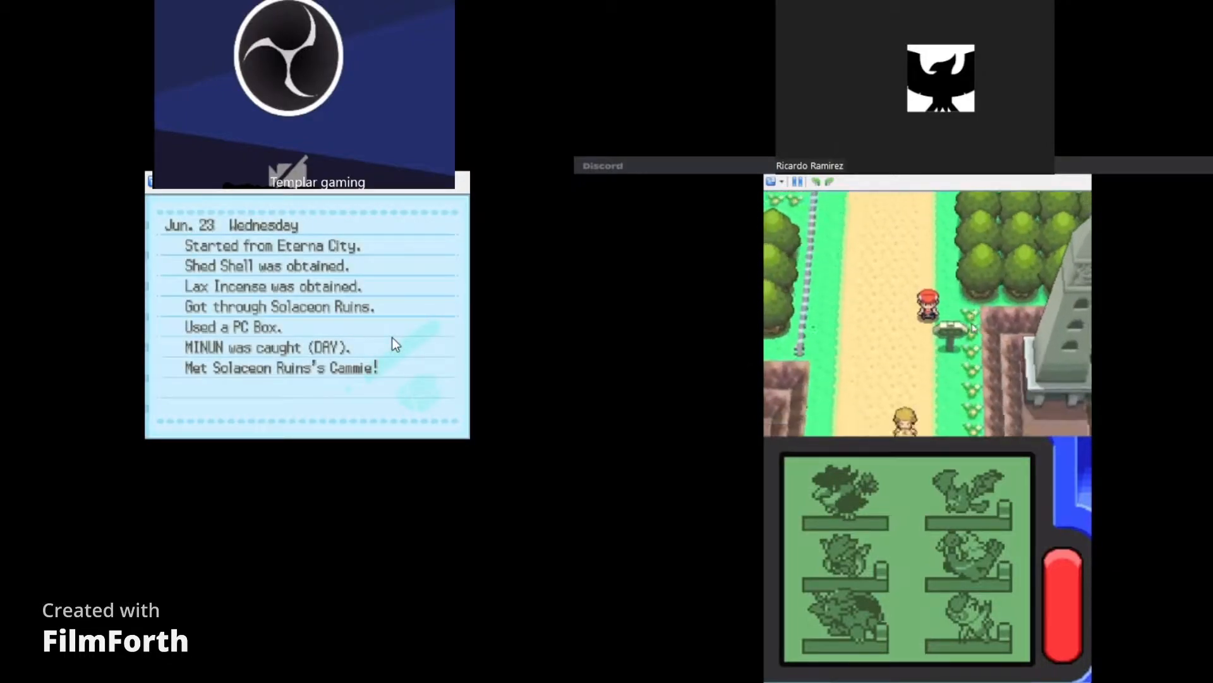
key(Down)
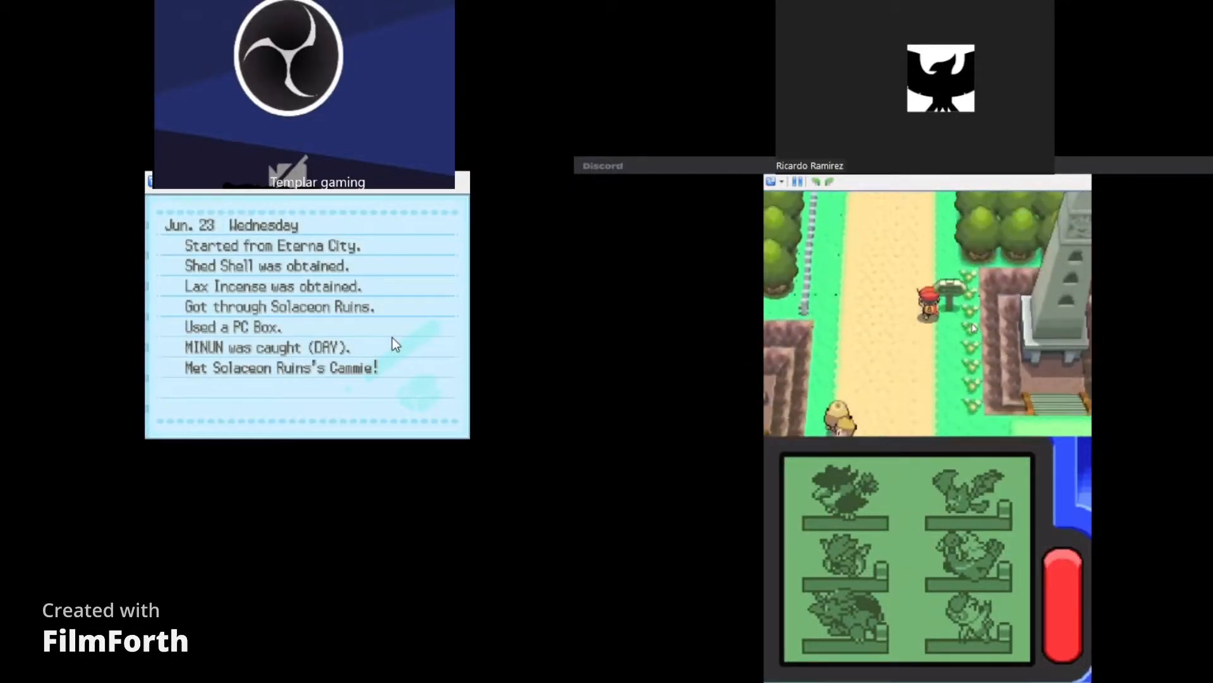
key(Left)
key(Left)
key(Left)
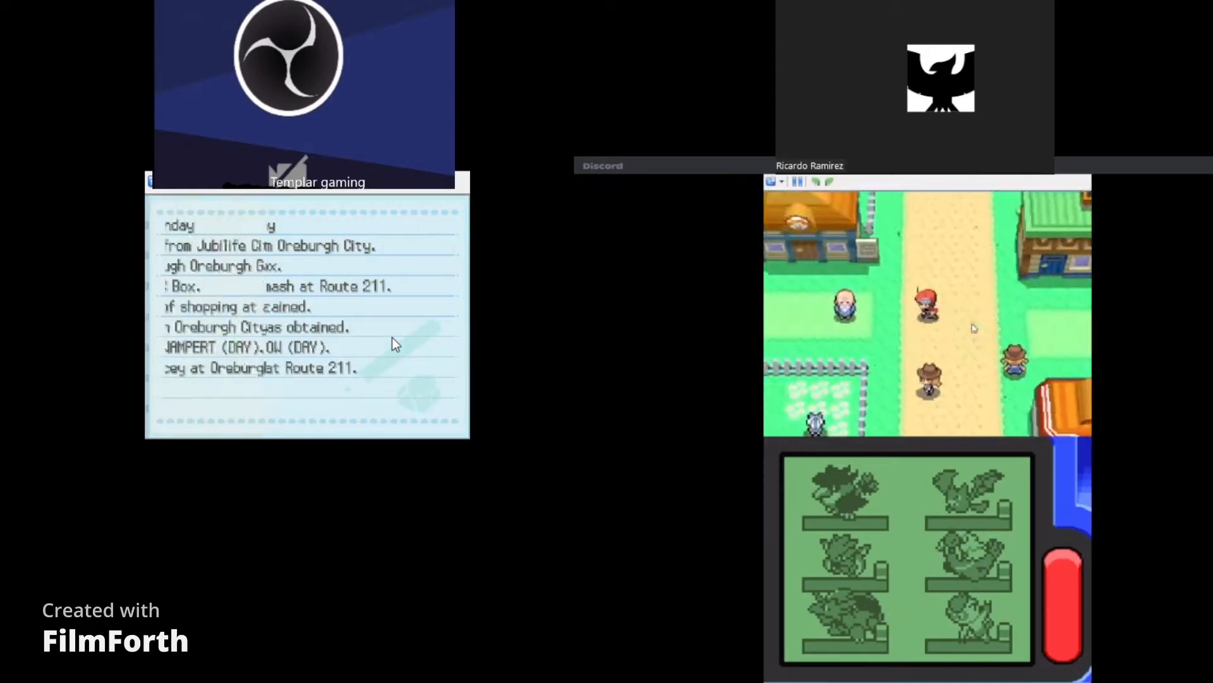
key(Left)
key(Right)
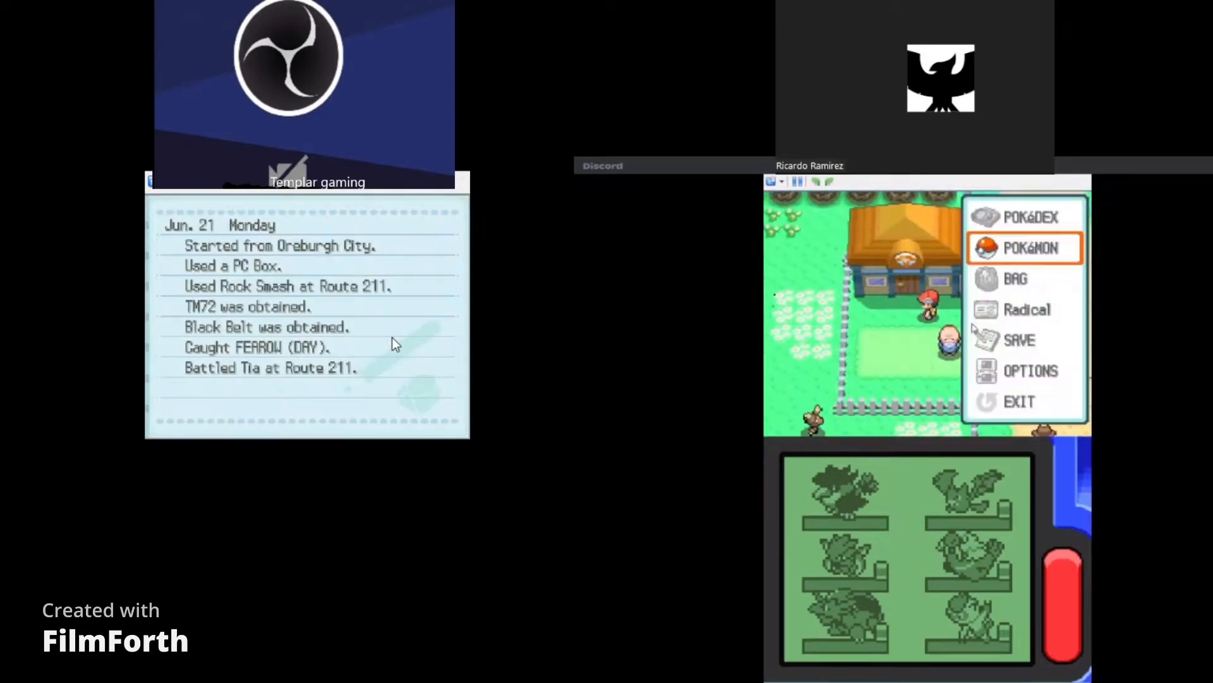
- Bring up the party from the start menu and page through El Chapo's to Appa's battle moves
key(x)
key(x)
key(z)
key(x)
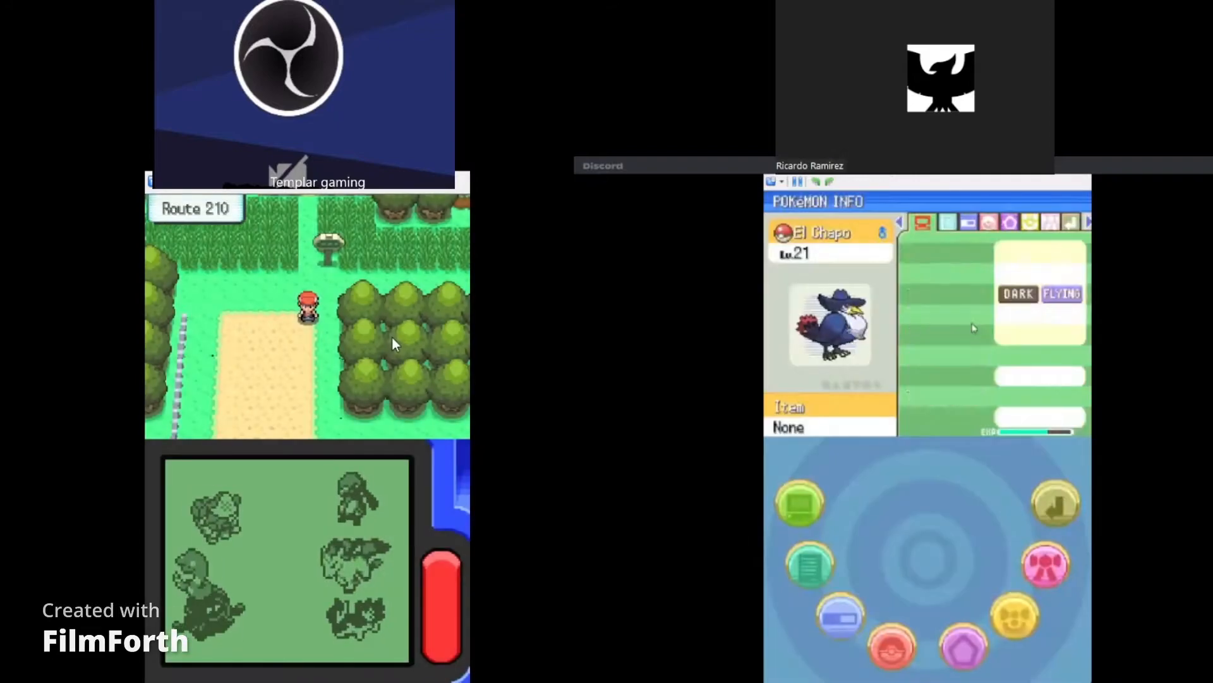
key(Right)
key(Right)
key(Right)
key(Down)
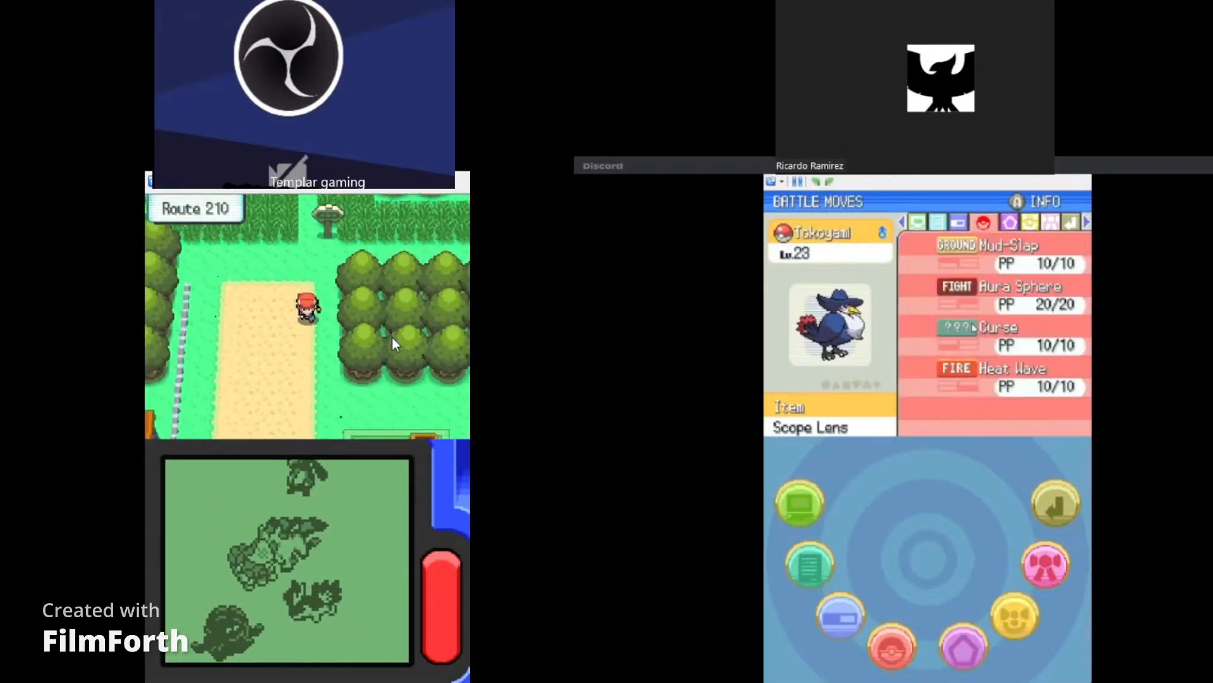
key(Down)
key(Down)
key(Down)
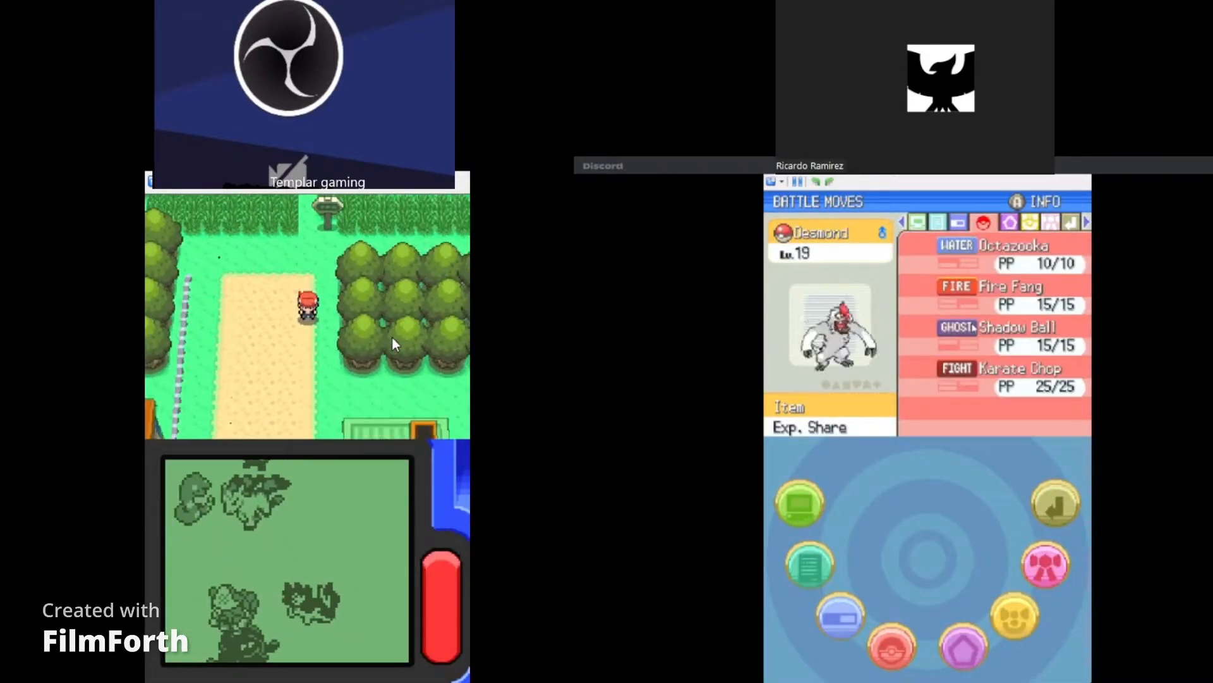
key(Down)
key(Down)
key(Down)
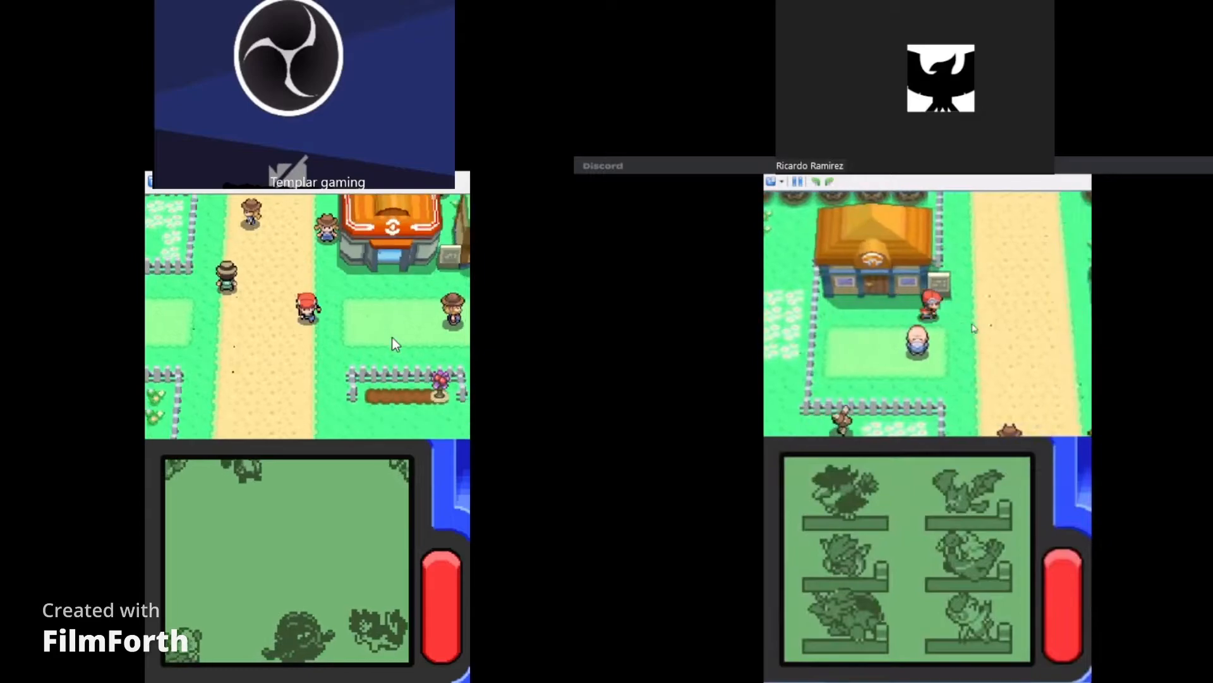
- Walk the trainer down the route past the Pokémon Center and into town
key(Down)
key(Down)
key(Down)
key(Down)
key(Down)
key(Down)
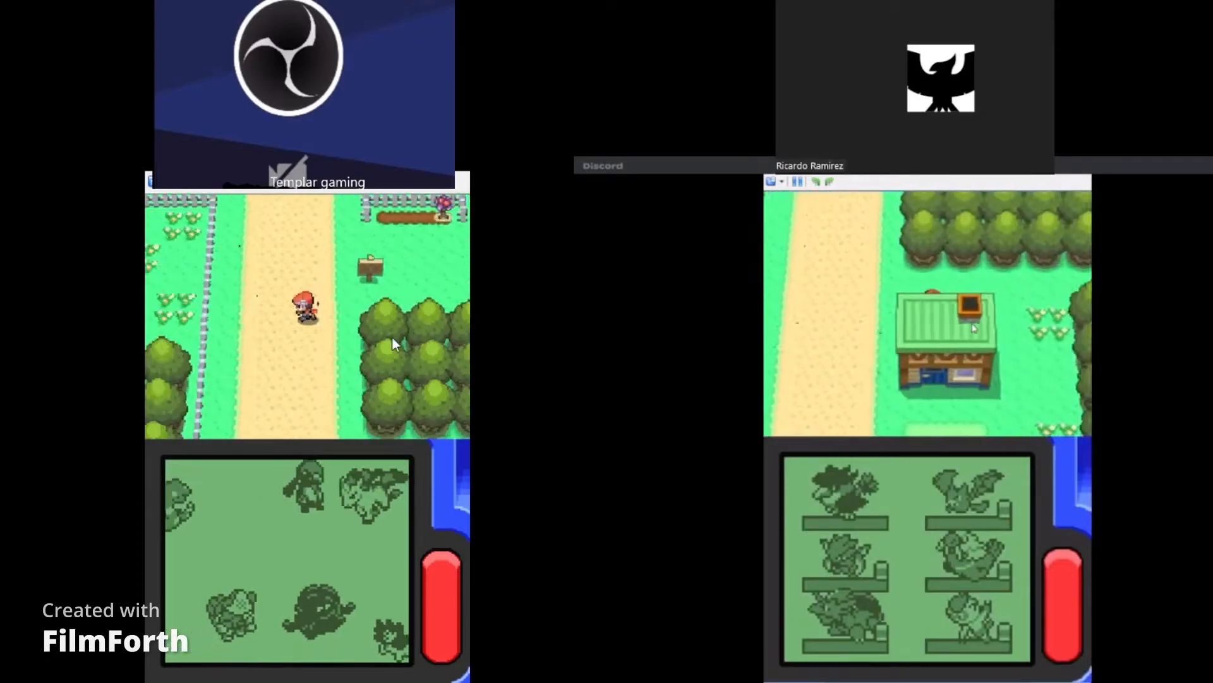
key(Up)
key(Up)
key(Up)
key(Up)
key(Up)
key(Up)
key(Up)
key(Up)
key(Down)
key(Down)
key(Down)
key(Down)
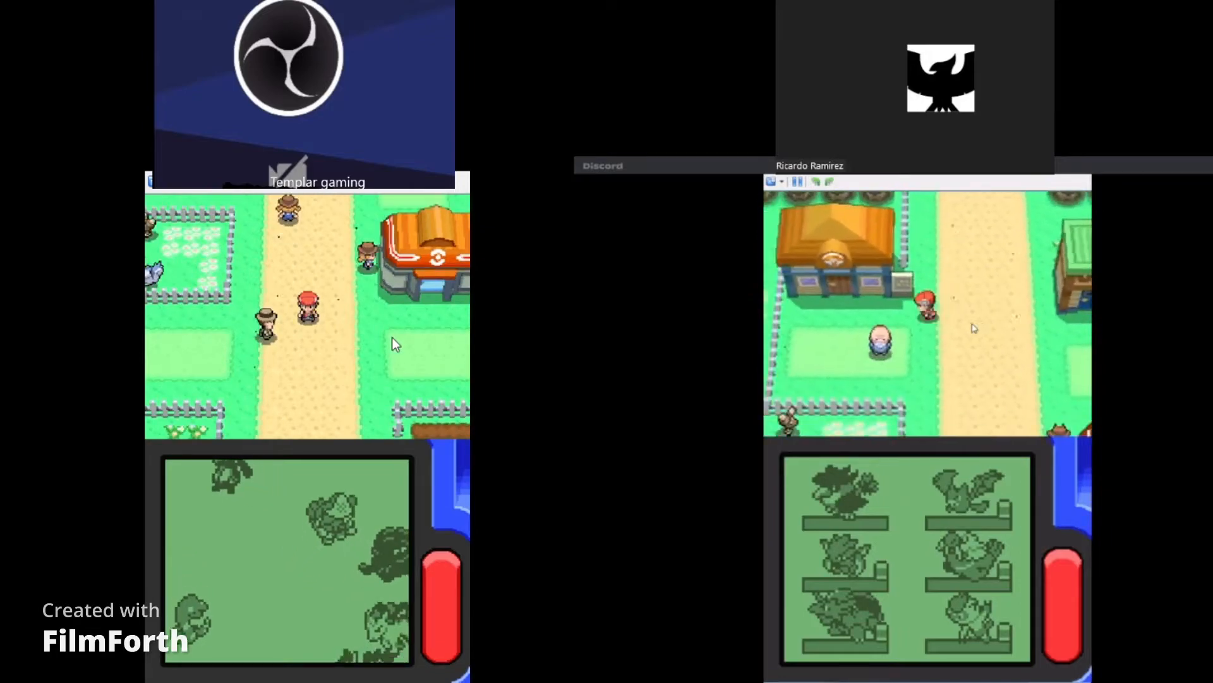
key(Down)
key(Down)
key(Down)
key(Down)
- Check the party briefly, head north onto Route 210 and bring up the party list
key(x)
key(z)
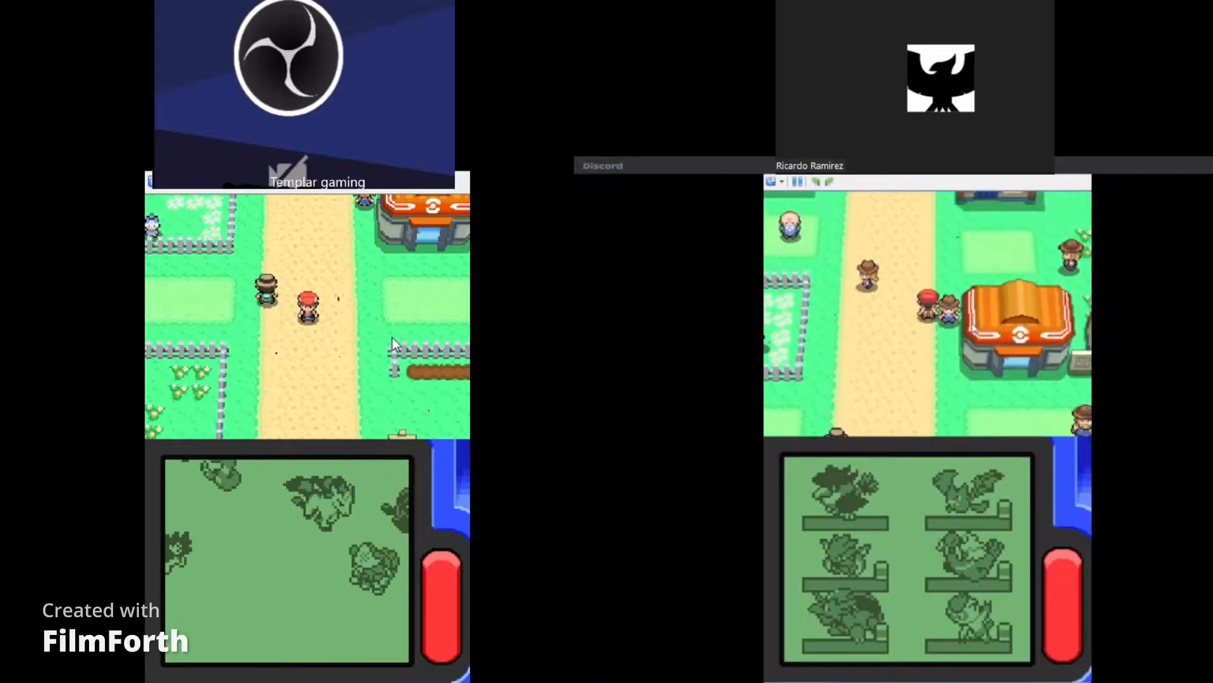
key(Up)
key(Up)
key(Up)
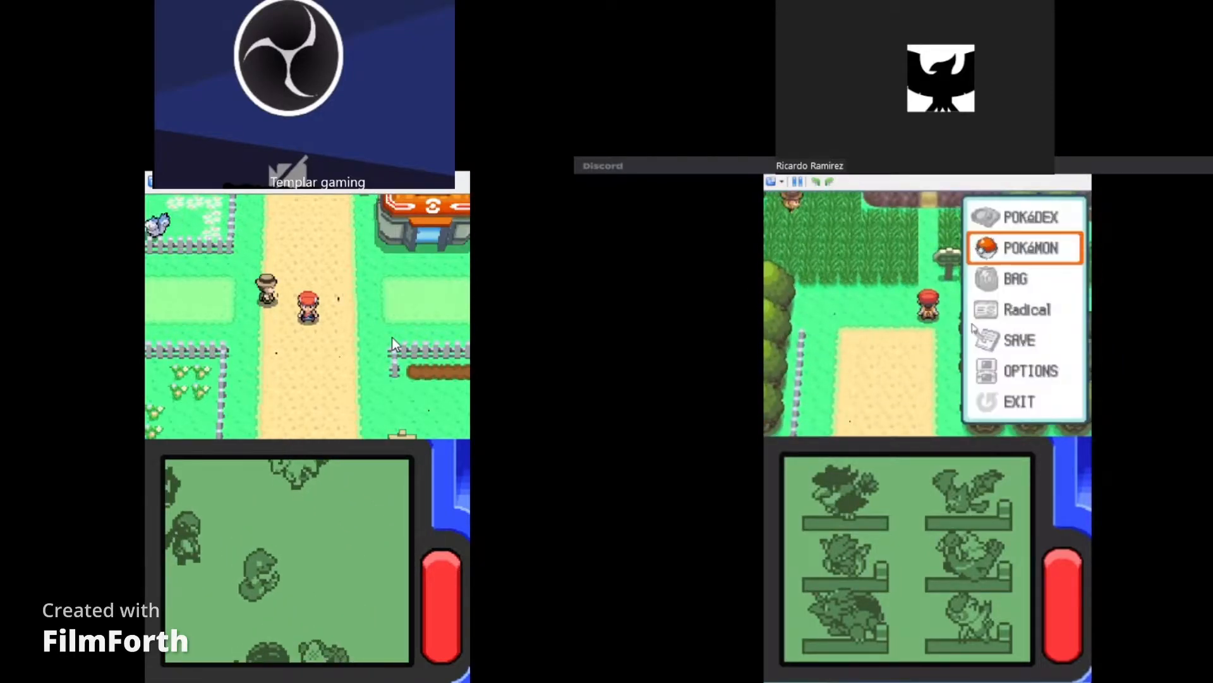
key(x)
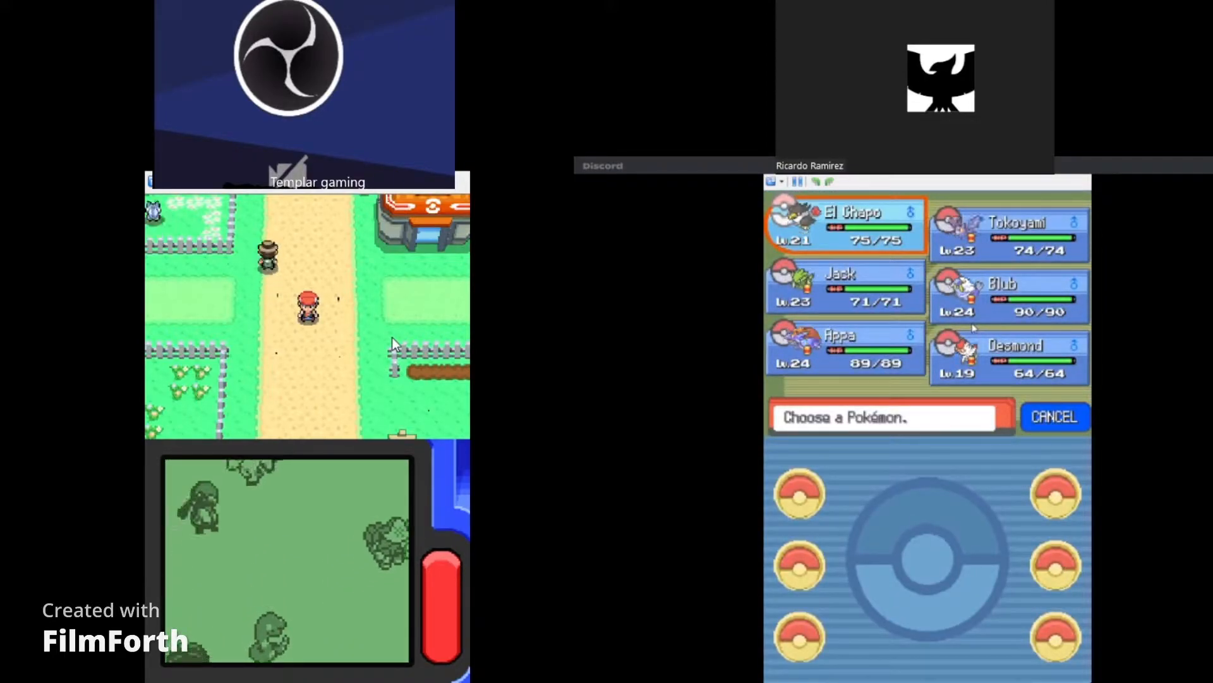
- Review El Chapo's summary, then Tokoyami's info and trainer memo pages
key(x)
key(x)
key(Right)
key(Right)
key(Right)
key(Right)
key(Right)
key(Down)
key(x)
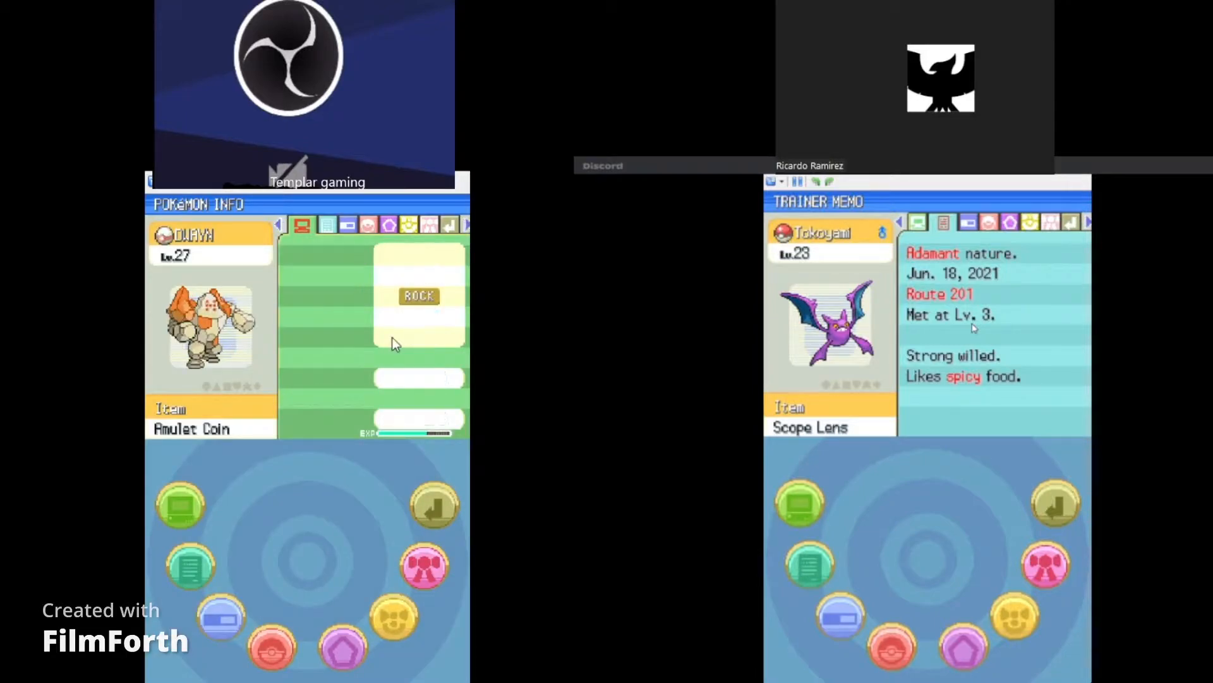
key(Left)
key(Right)
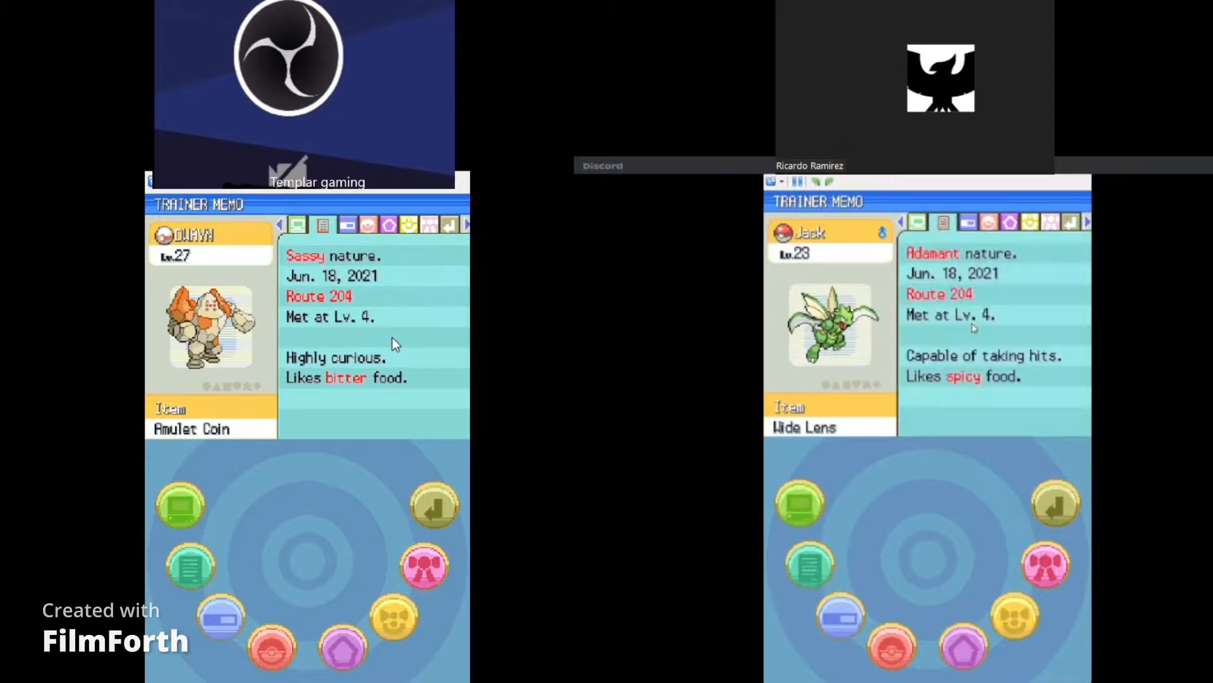
key(Left)
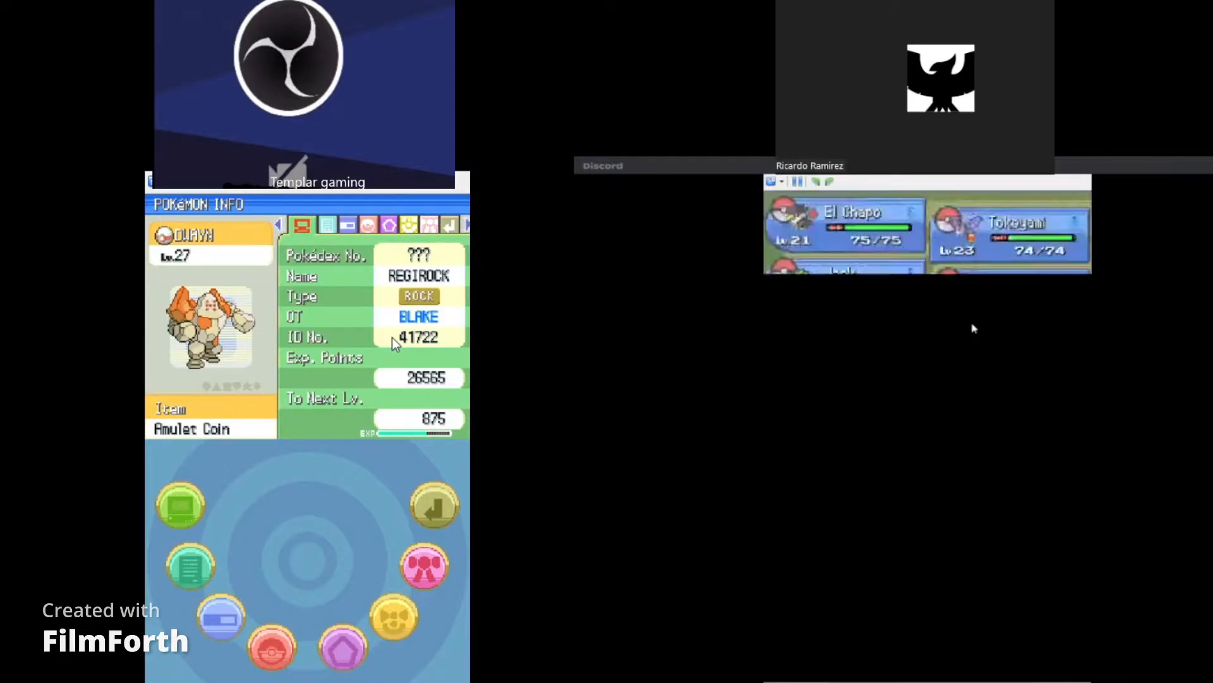
- Cycle the trainer memo through HORNY, QUIL and the remaining party, then back out to the party
key(Down)
key(Right)
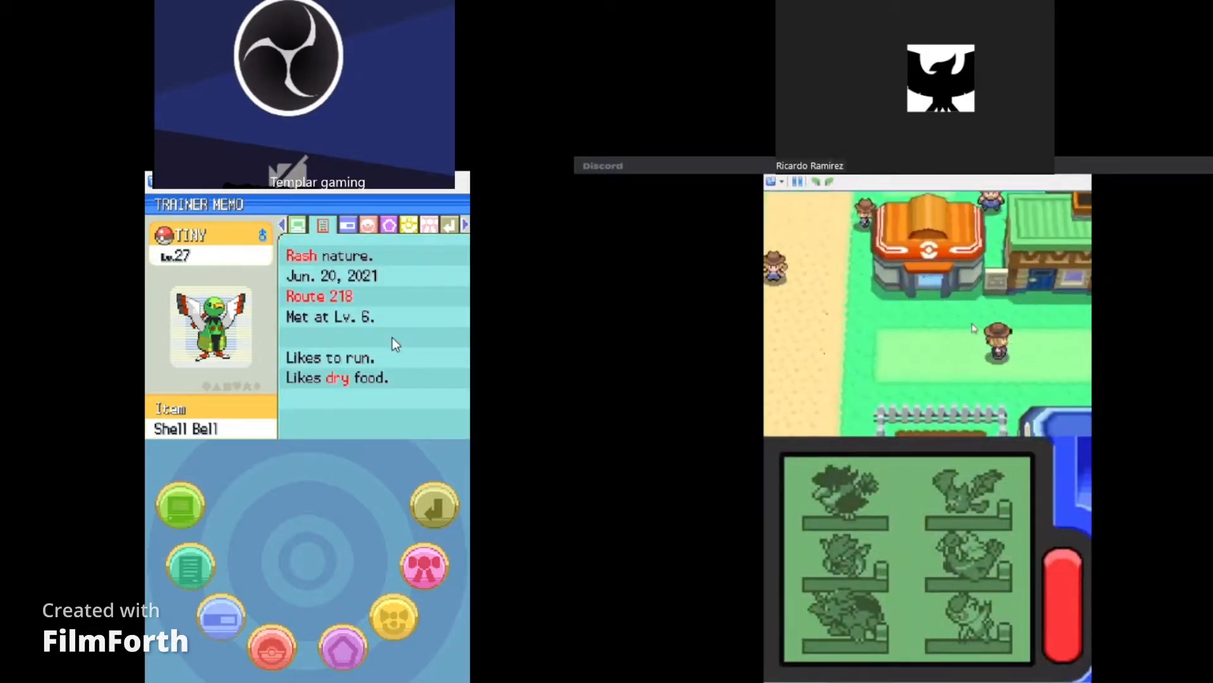
key(Down)
key(Down)
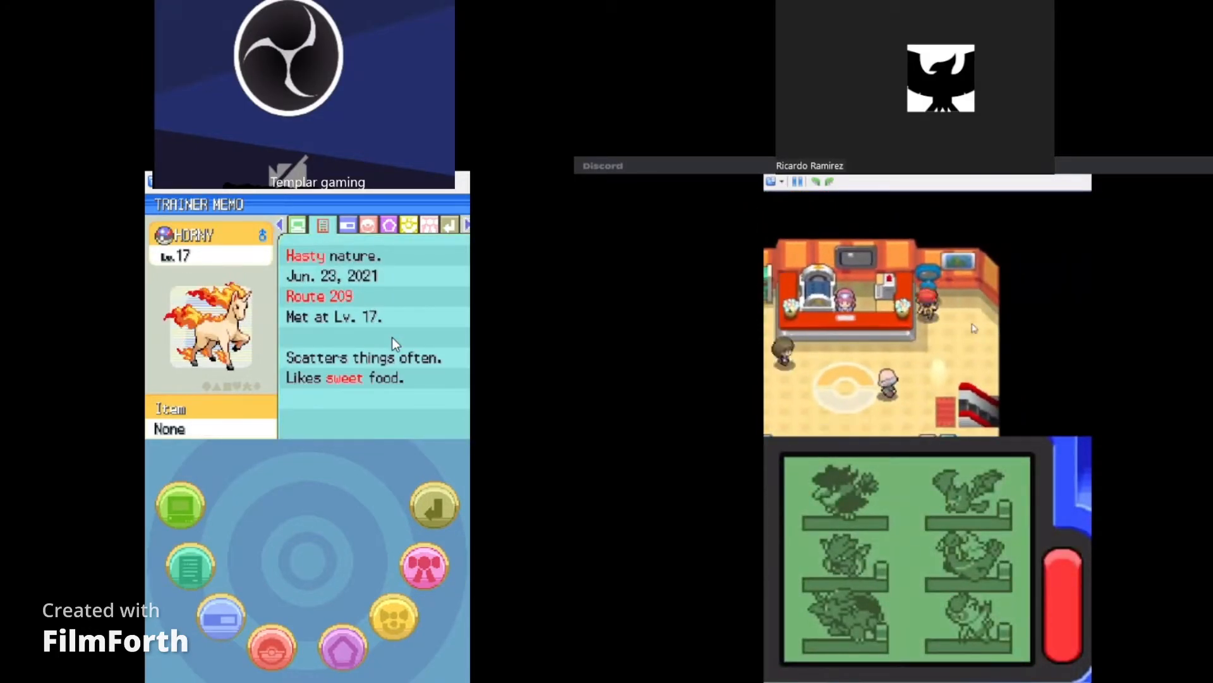
key(Down)
key(Down)
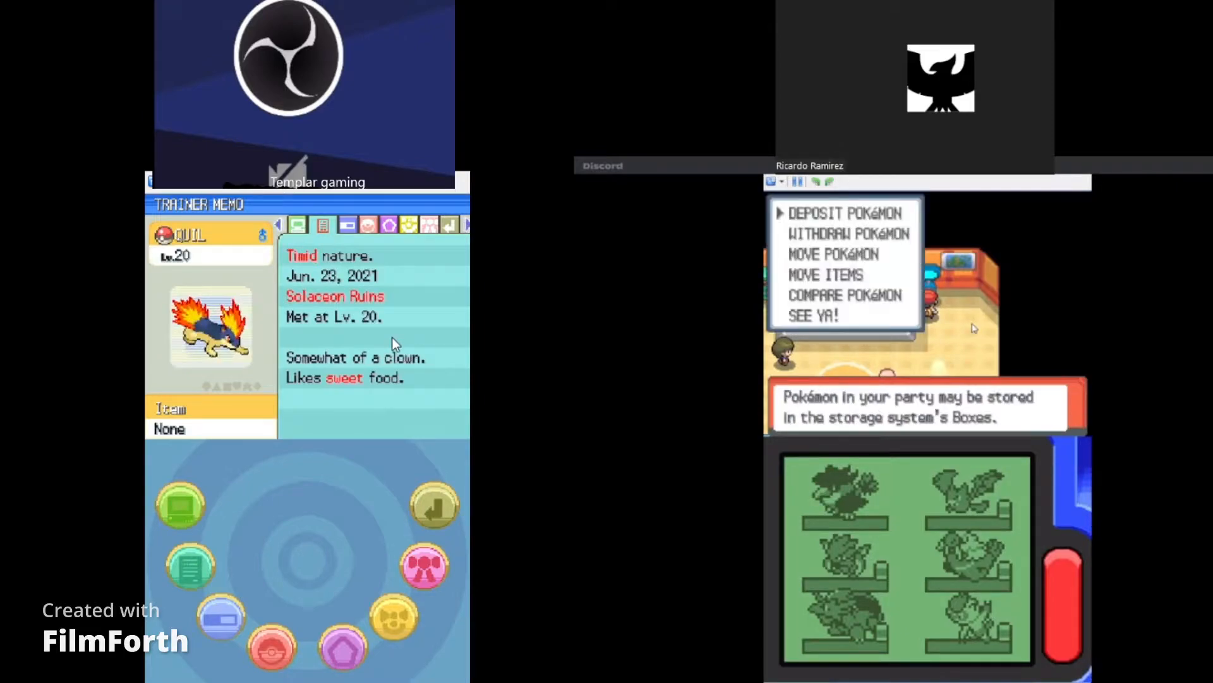
key(Down)
key(Down)
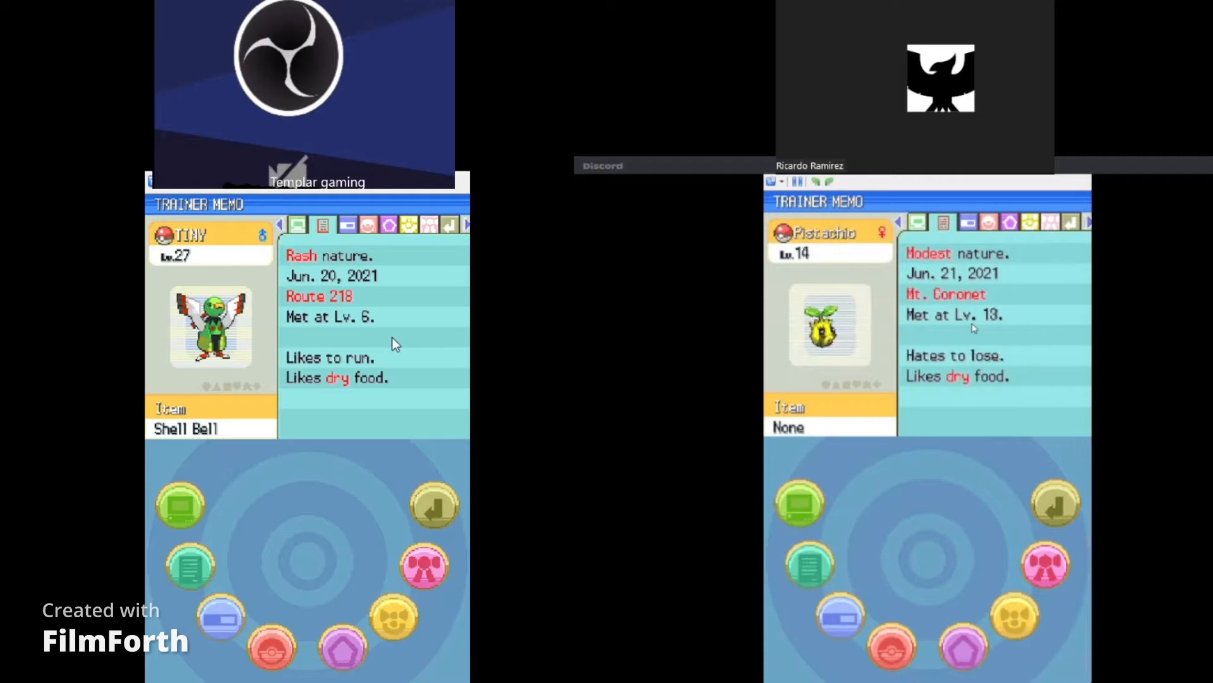
key(Down)
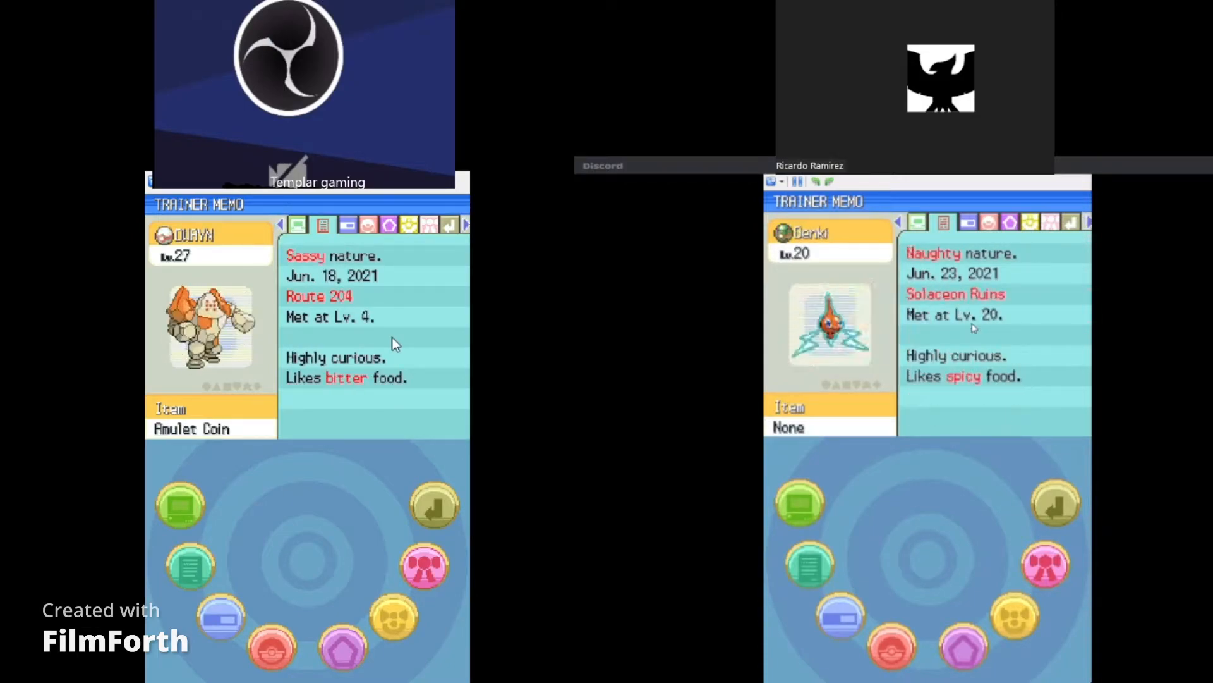
key(x)
- Close the menu and walk through town into the Pokémon Center
key(x)
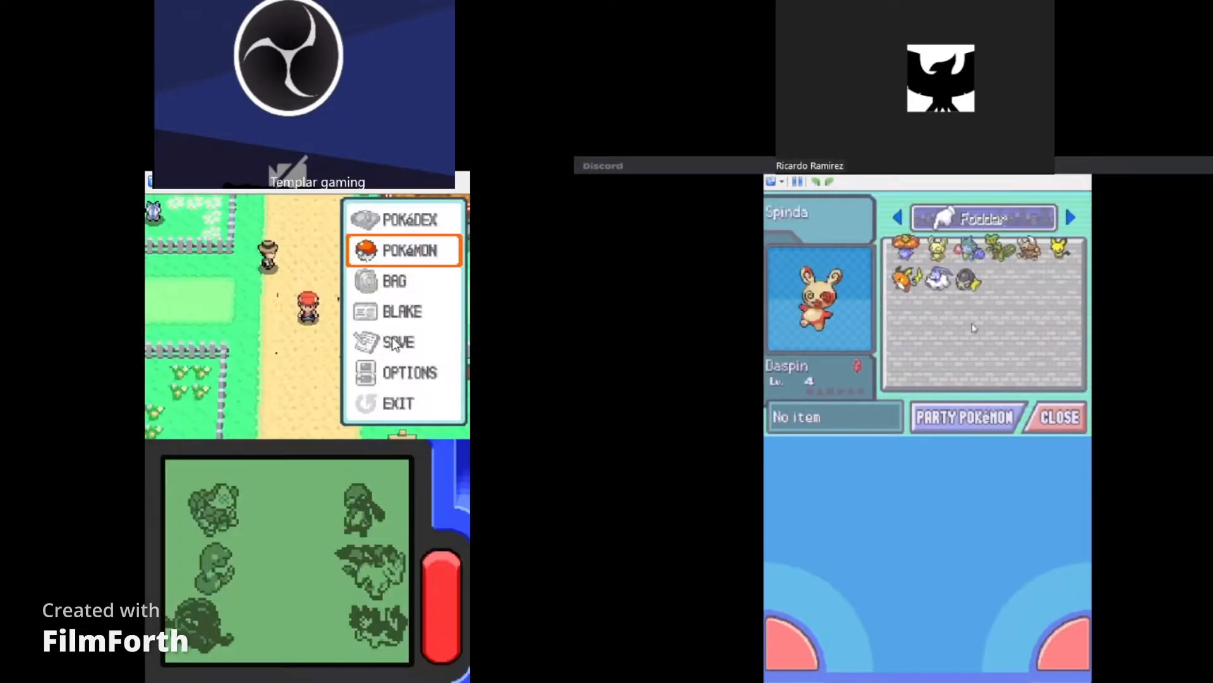
key(x)
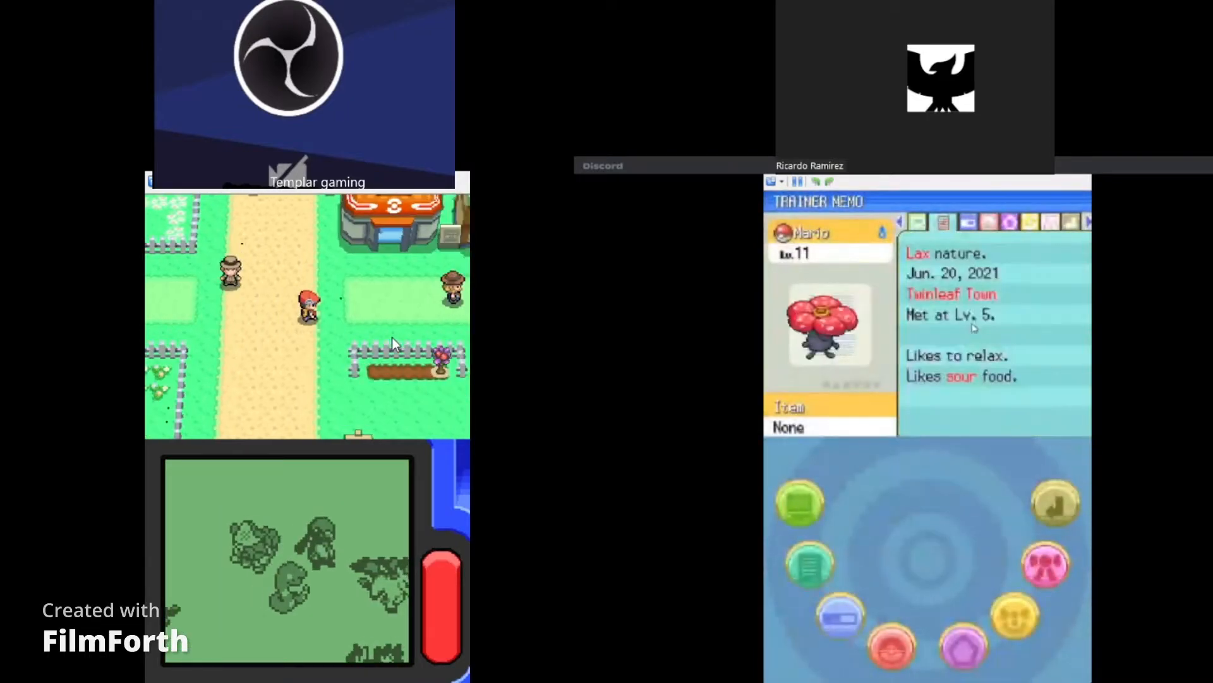
key(Right)
key(Right)
key(Right)
key(Right)
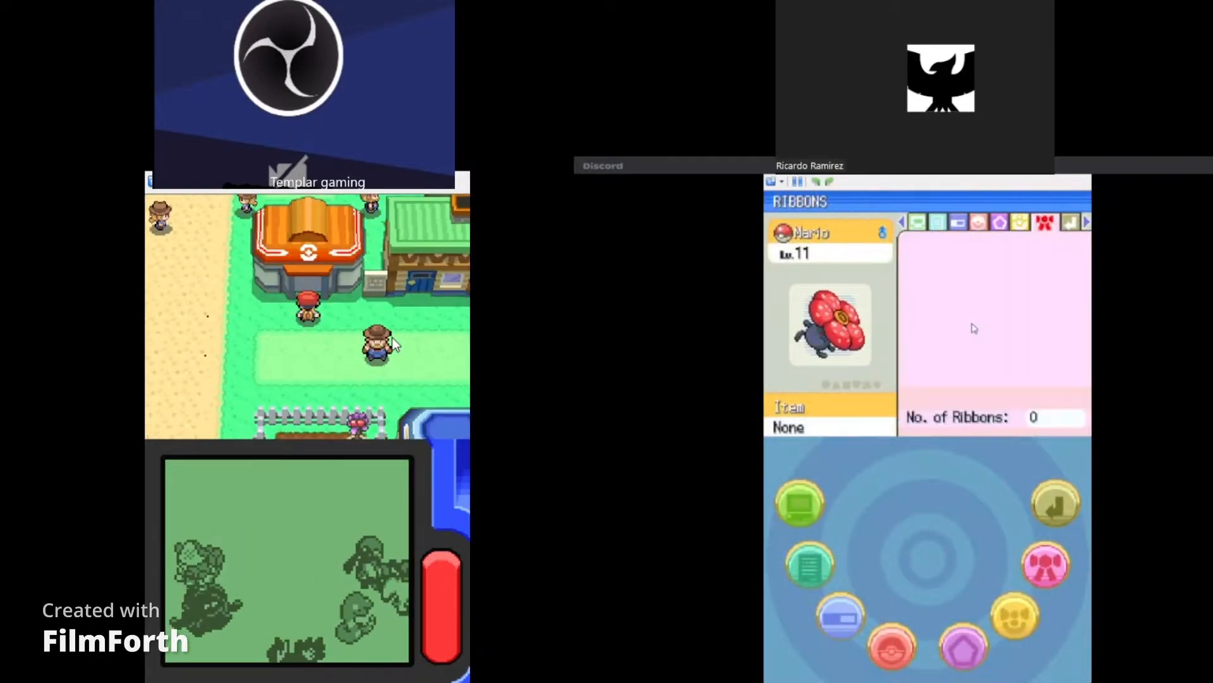
key(Right)
key(Right)
key(Down)
key(Down)
key(Down)
key(Down)
key(Down)
key(Down)
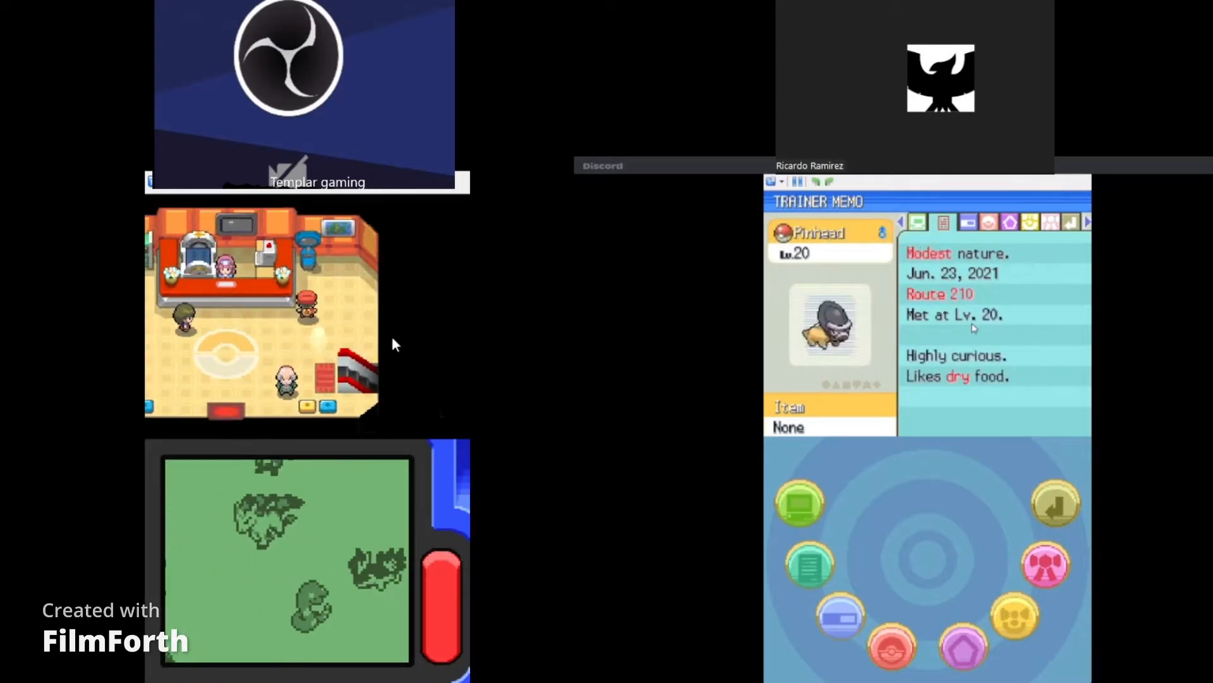
key(Up)
key(x)
key(Right)
key(Left)
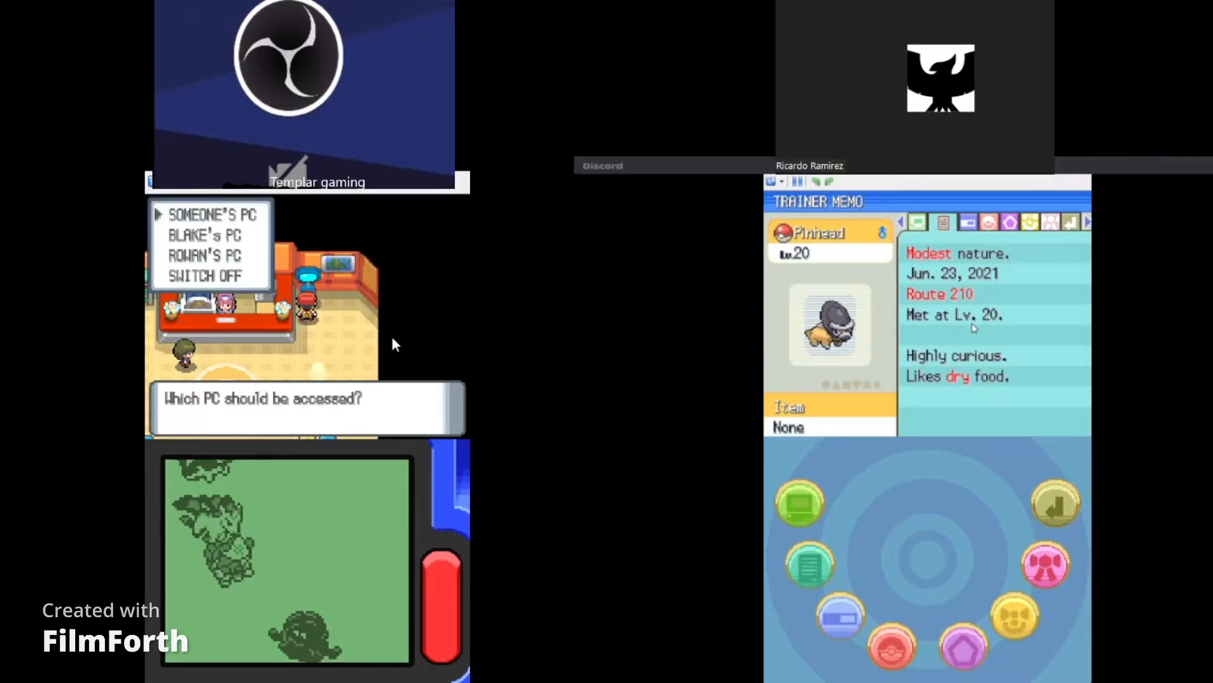
key(z)
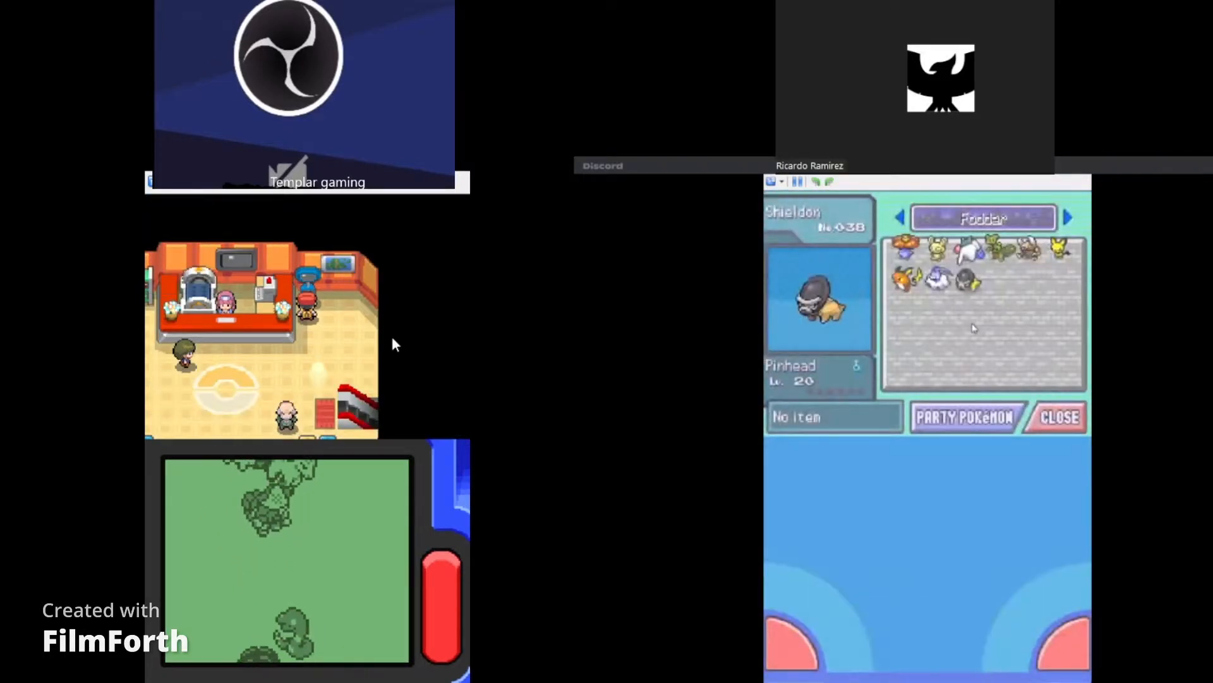
key(x)
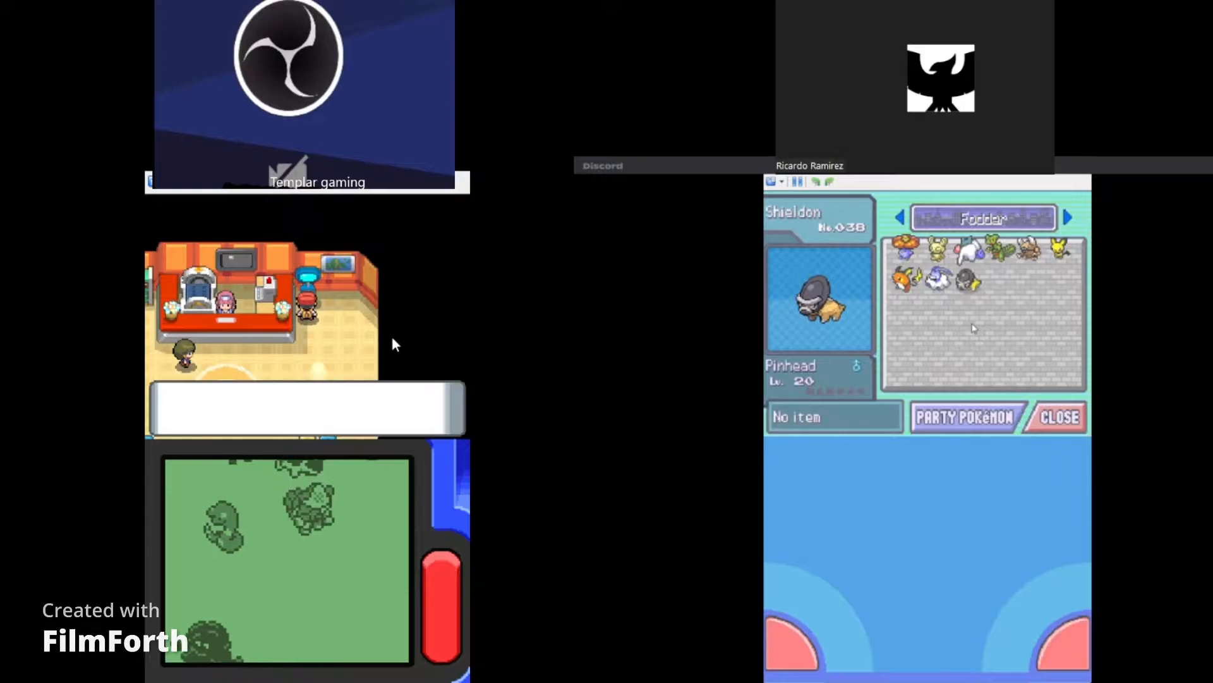
key(x)
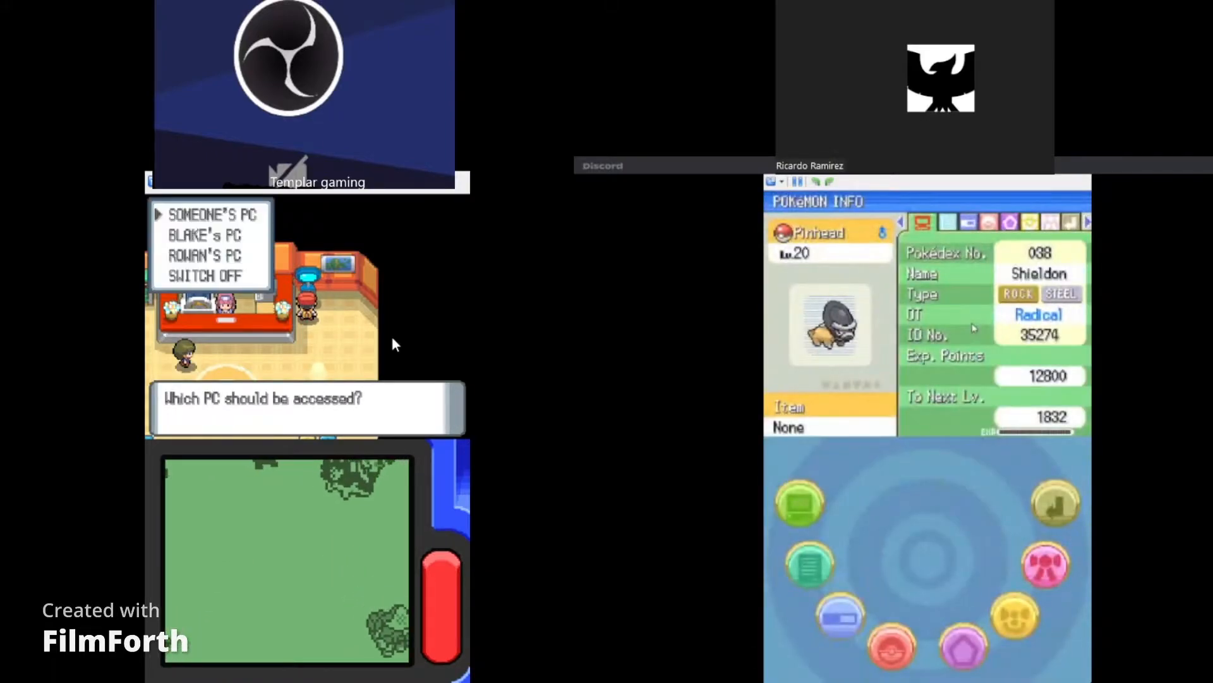
key(x)
key(x)
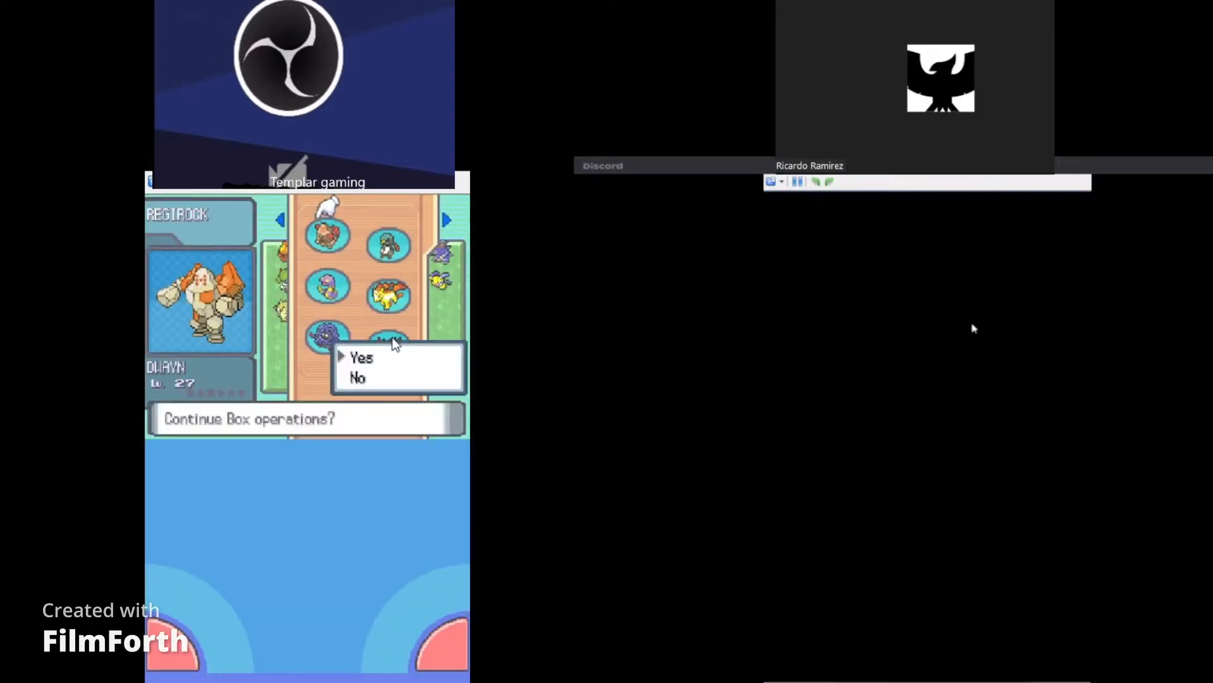
- Back out of the first storage option and reopen the boxes in Move Pokémon mode
key(x)
key(b)
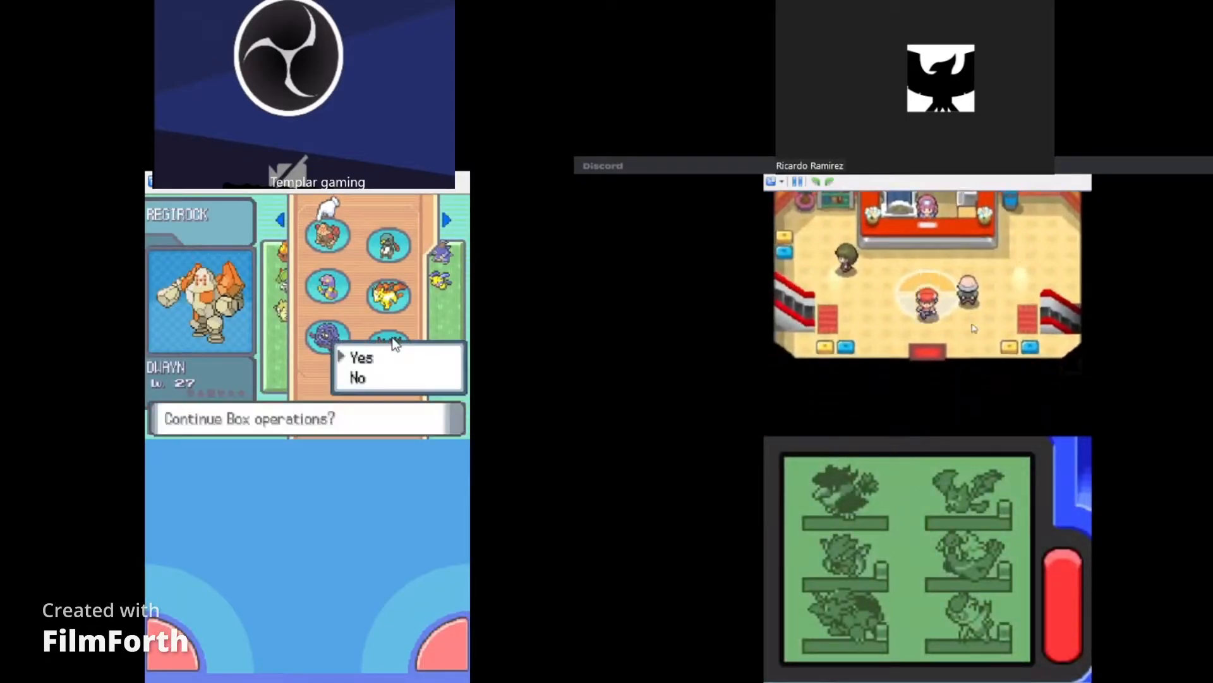
key(x)
key(Down)
key(Down)
key(x)
key(x)
key(x)
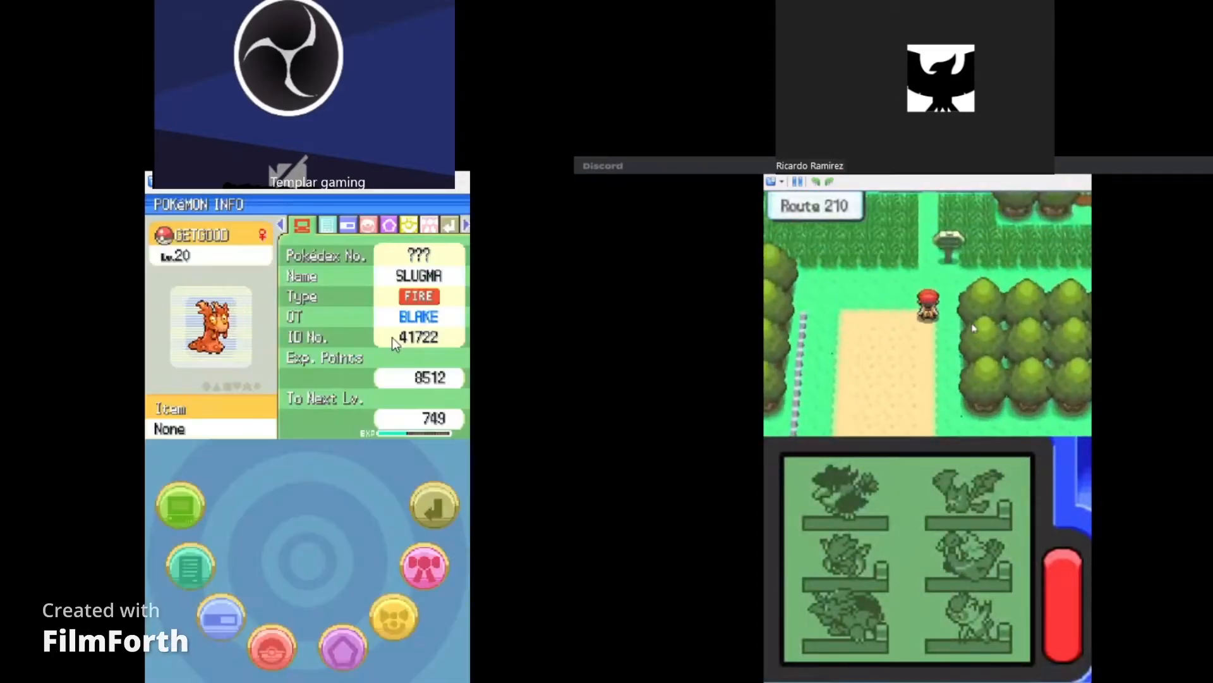
- View GETGOOD's summary and cycle through several more stored Pokémon before returning to the box
key(Right)
key(Down)
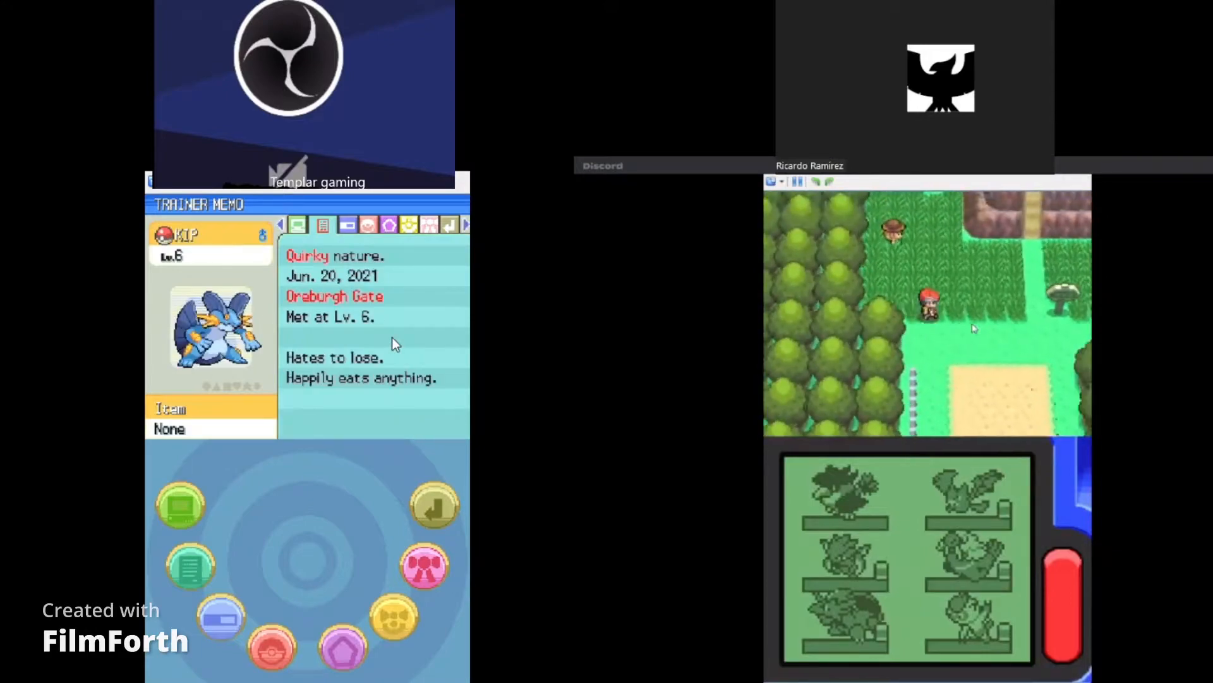
key(Down)
key(Down)
key(Down)
key(Down)
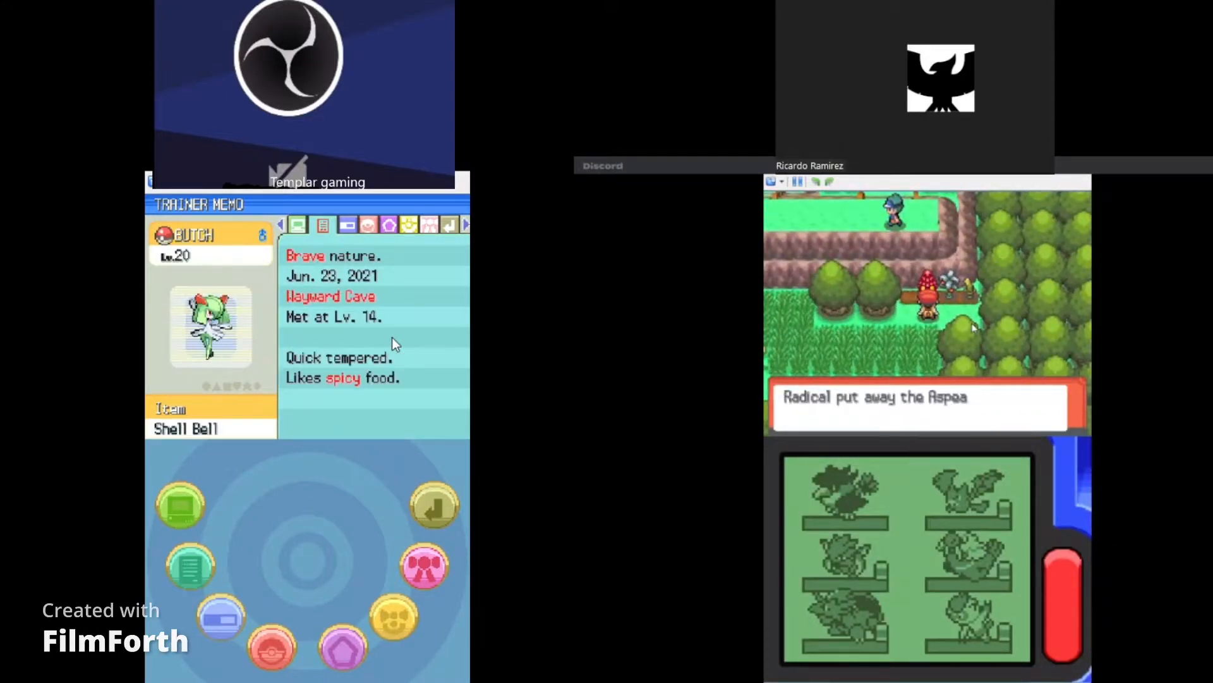
key(Down)
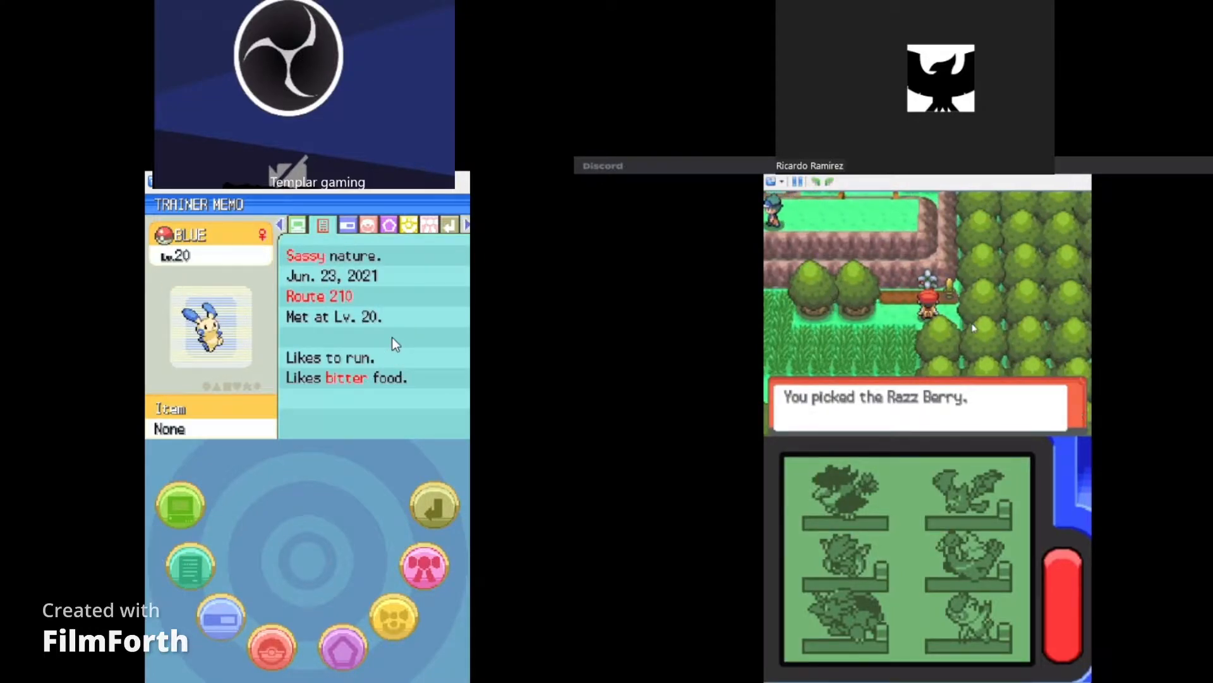
key(x)
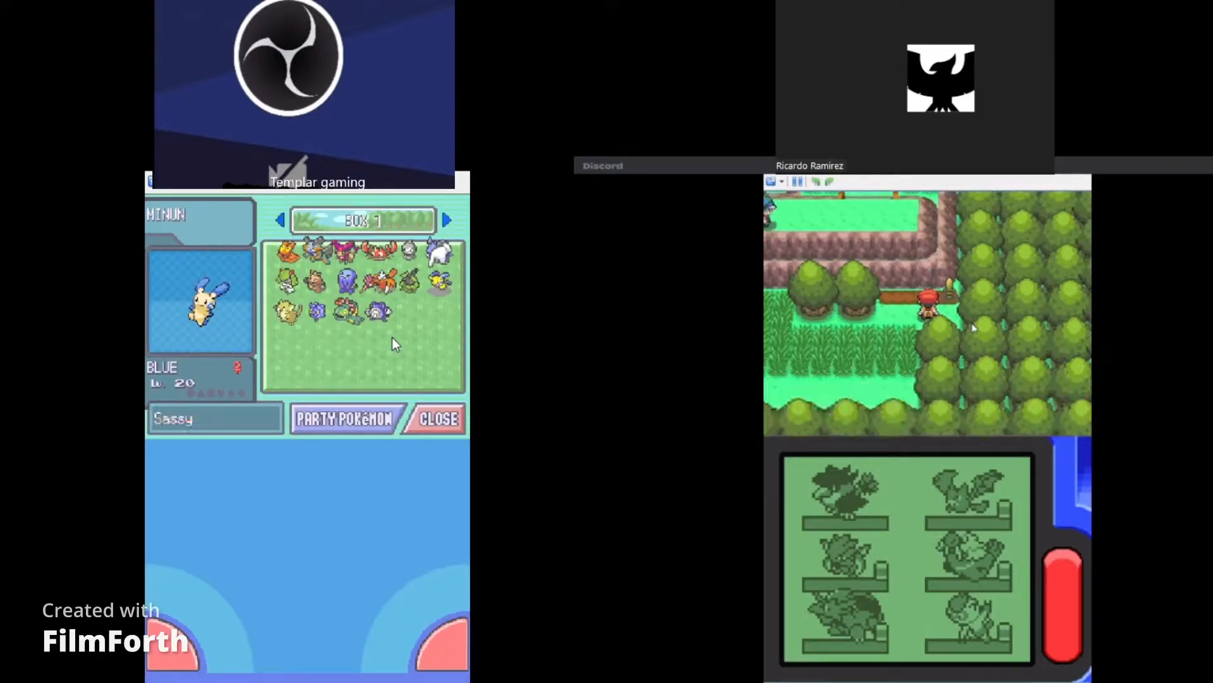
- Move Minun into the empty row-2 slot, then flip through the storage boxes back to Box 1
key(x)
key(x)
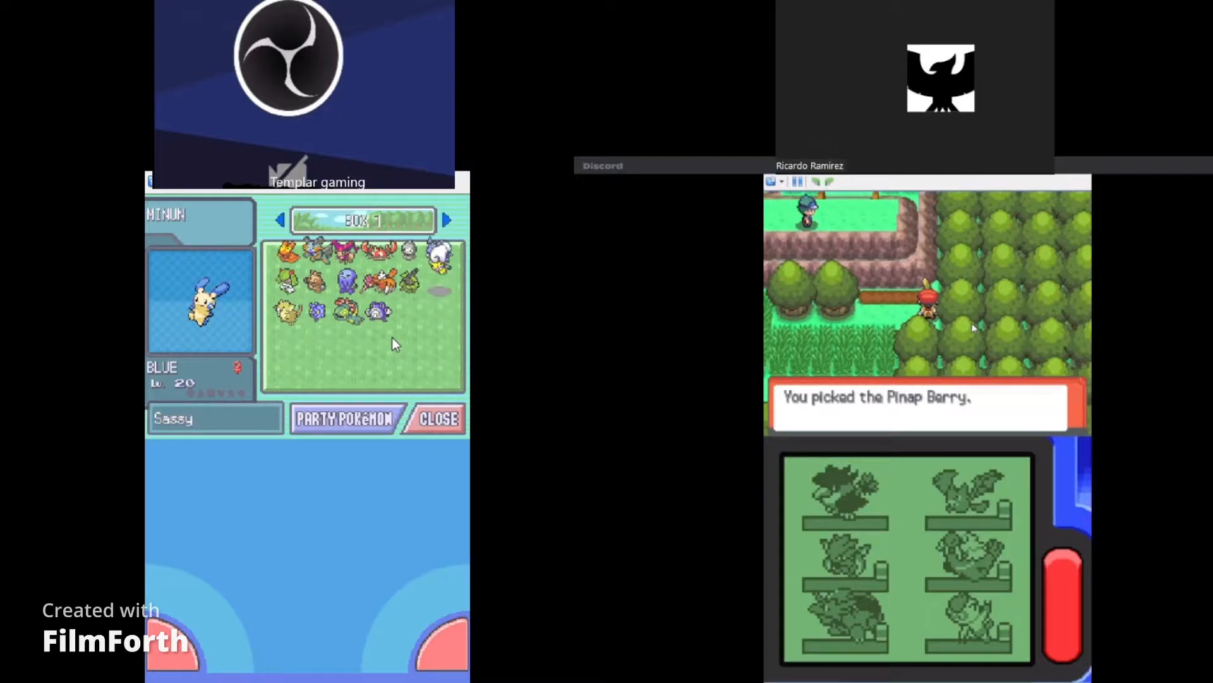
key(x)
key(x)
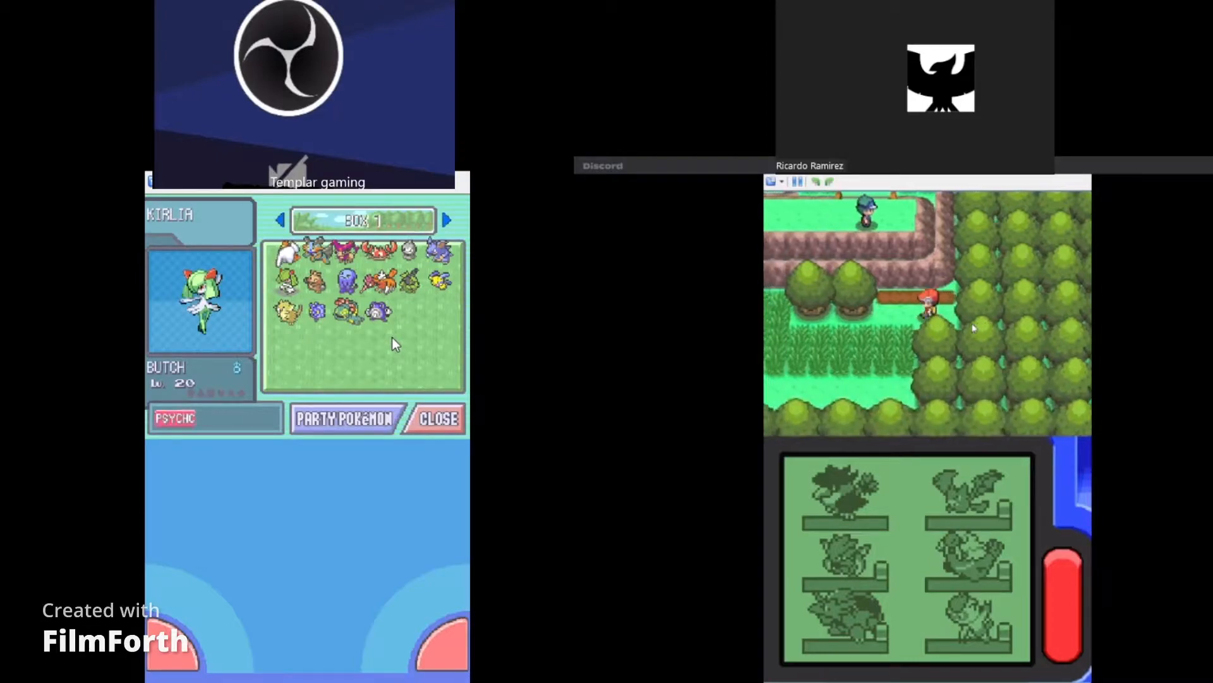
key(Up)
key(Up)
key(Up)
key(Right)
key(Right)
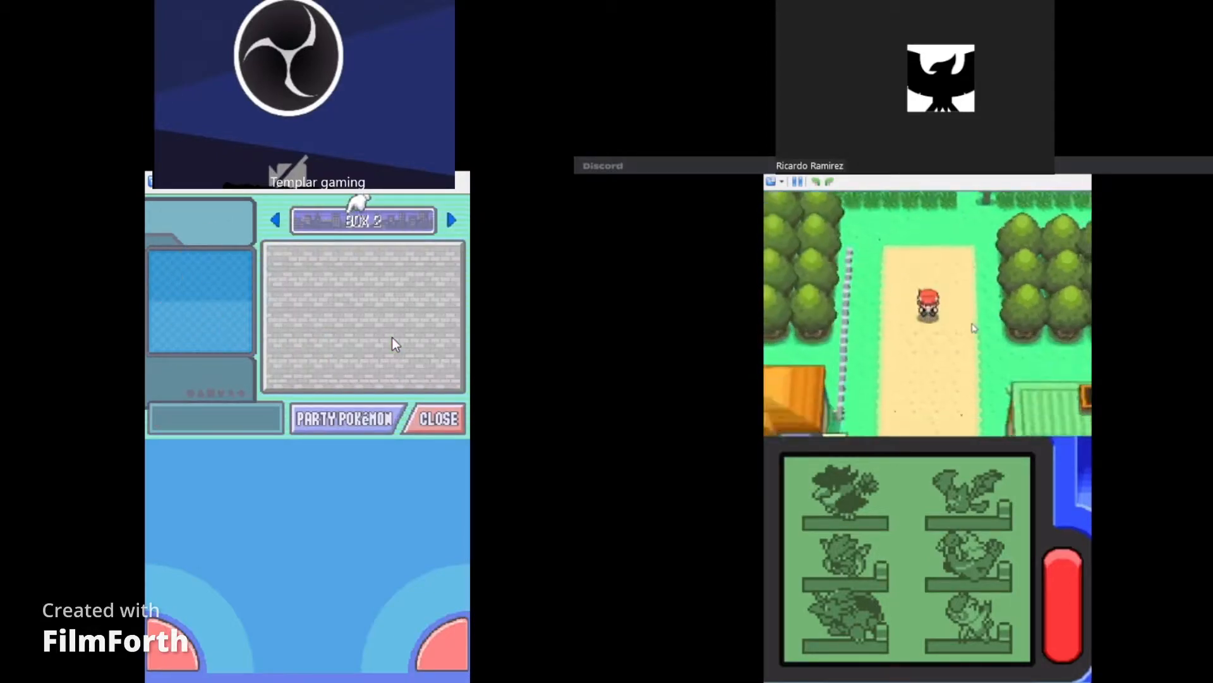
key(Right)
key(Down)
key(Right)
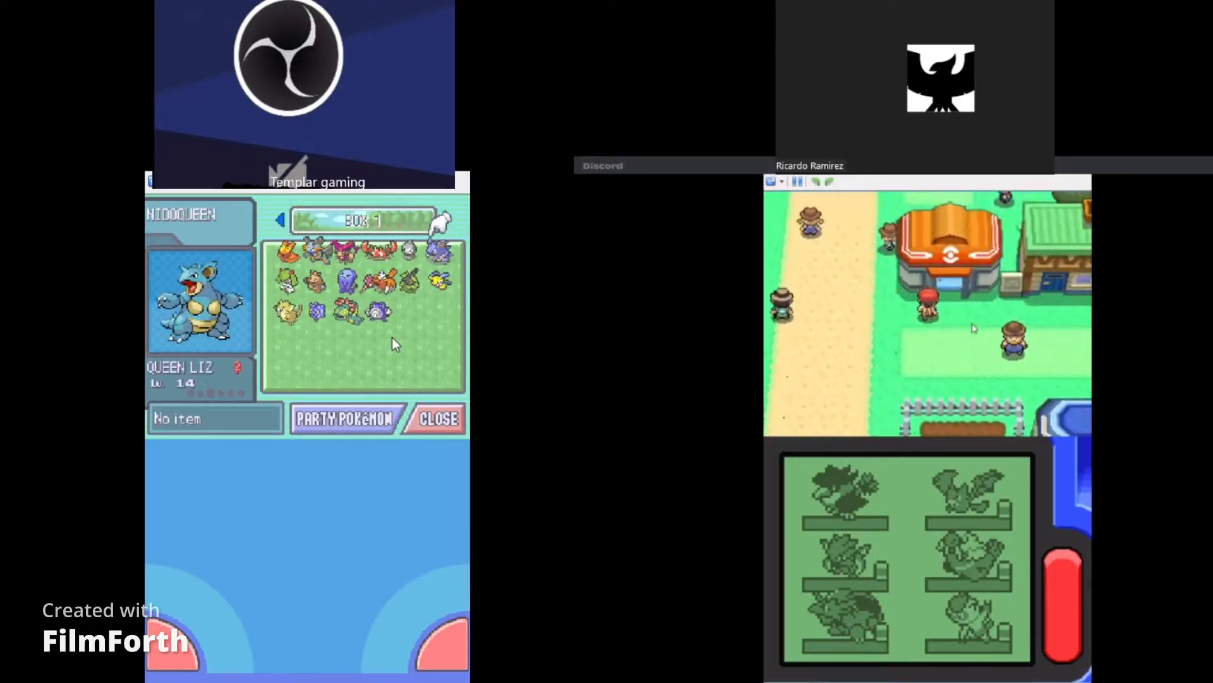
- Inspect Slugma, Swampert and Makuhita in the box
key(Up)
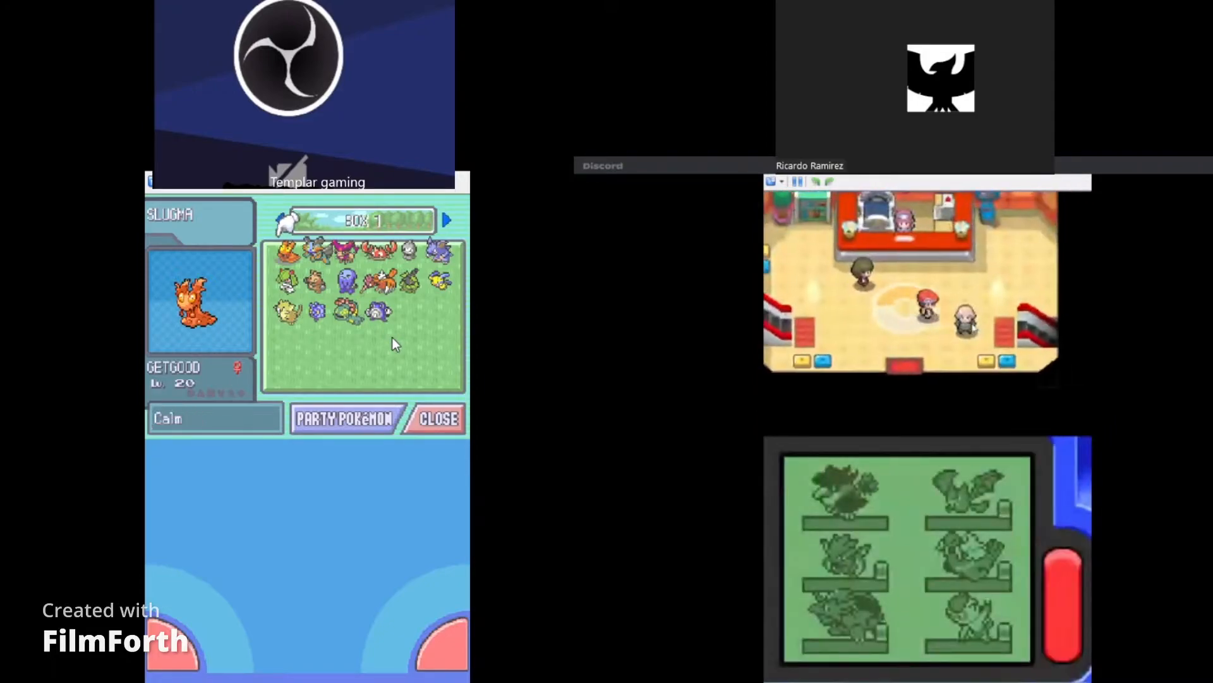
key(Right)
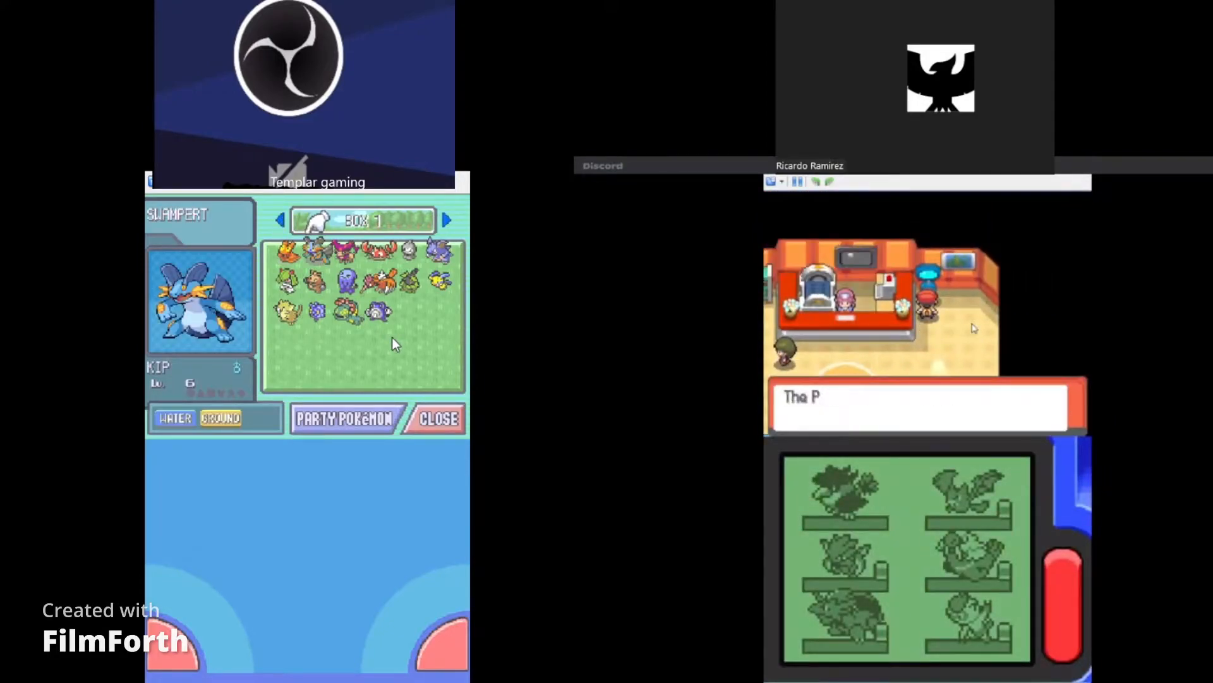
key(Right)
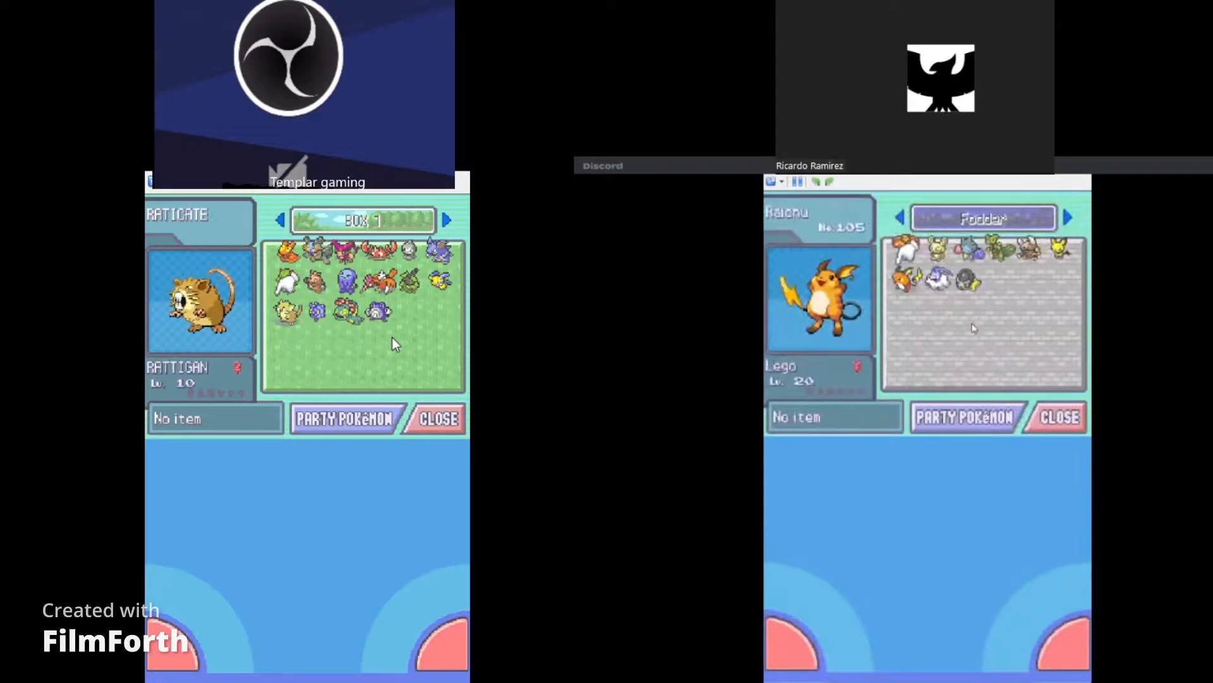
- View GETGOOD's summary and trainer memo, cycle the stored memos, and return to storage
key(Right)
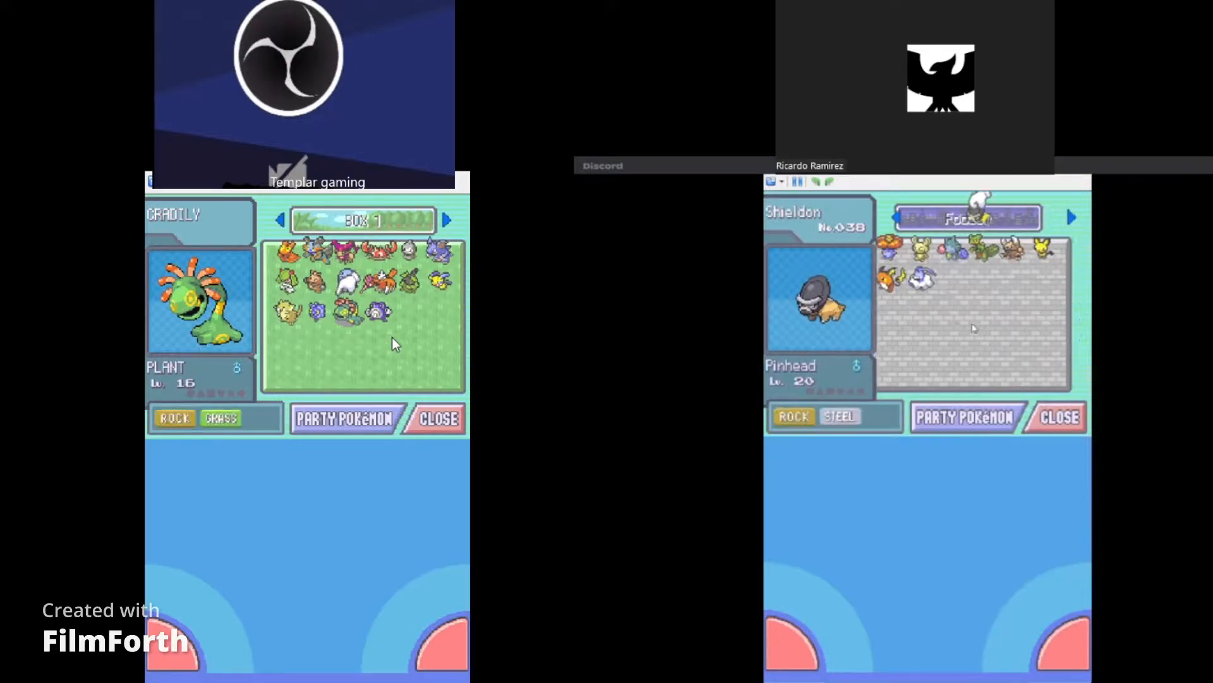
key(Up)
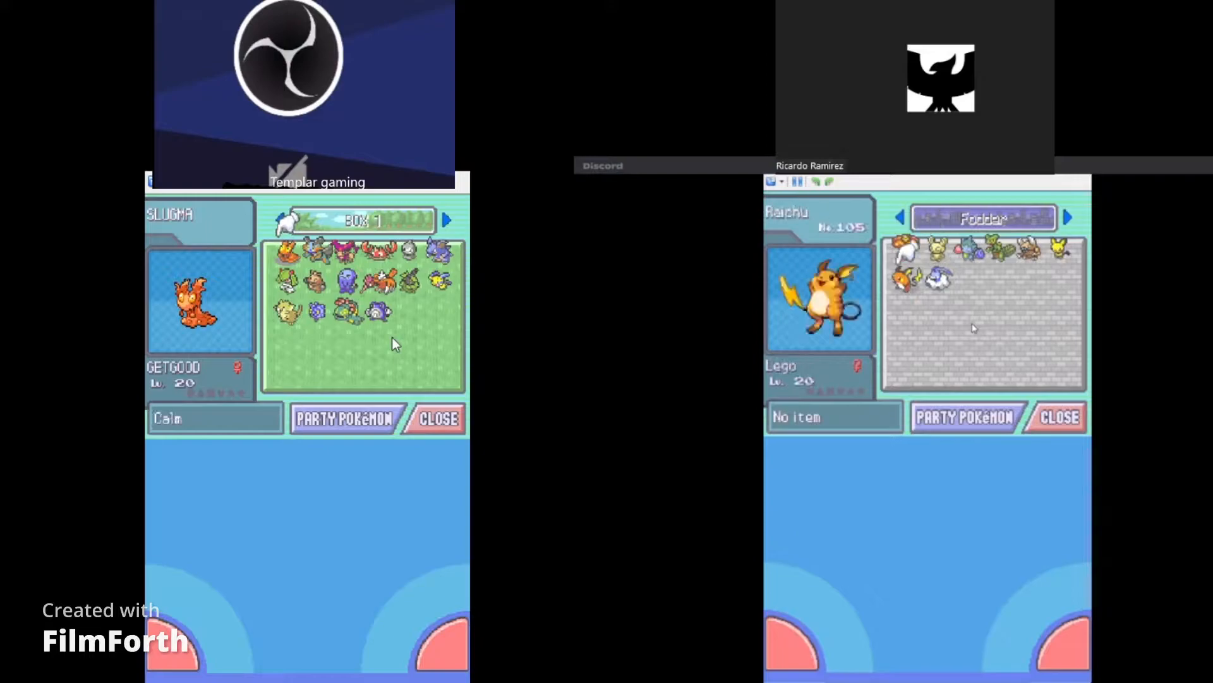
key(x)
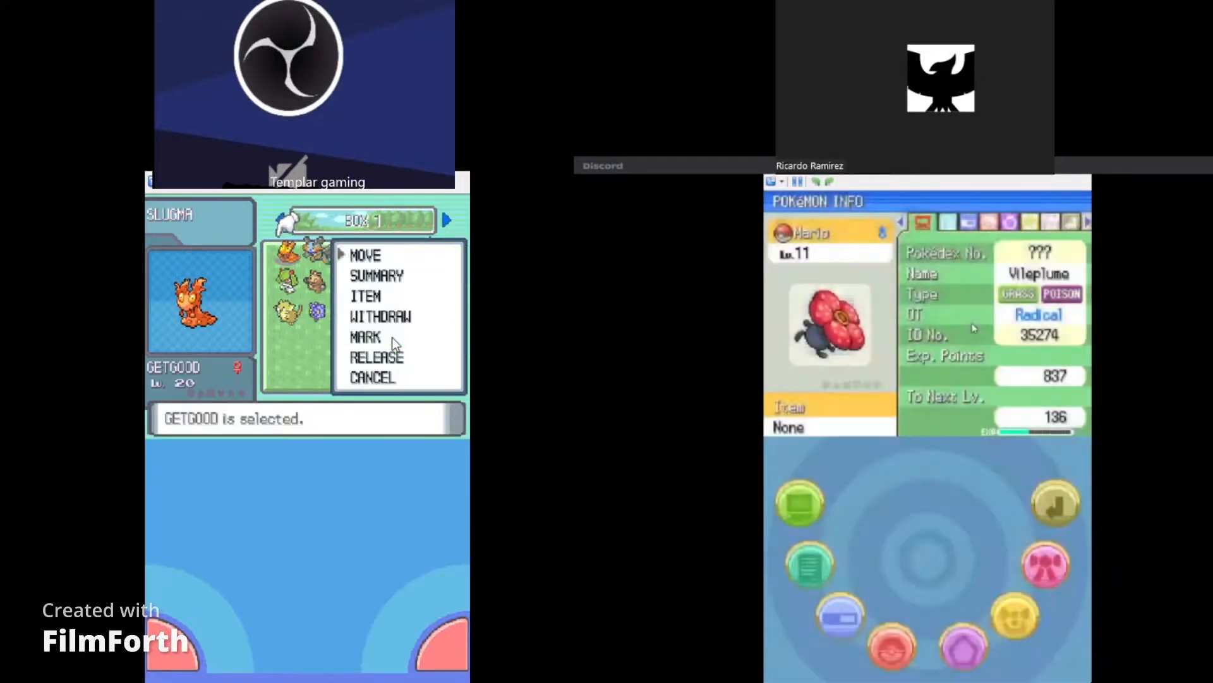
key(Down)
key(x)
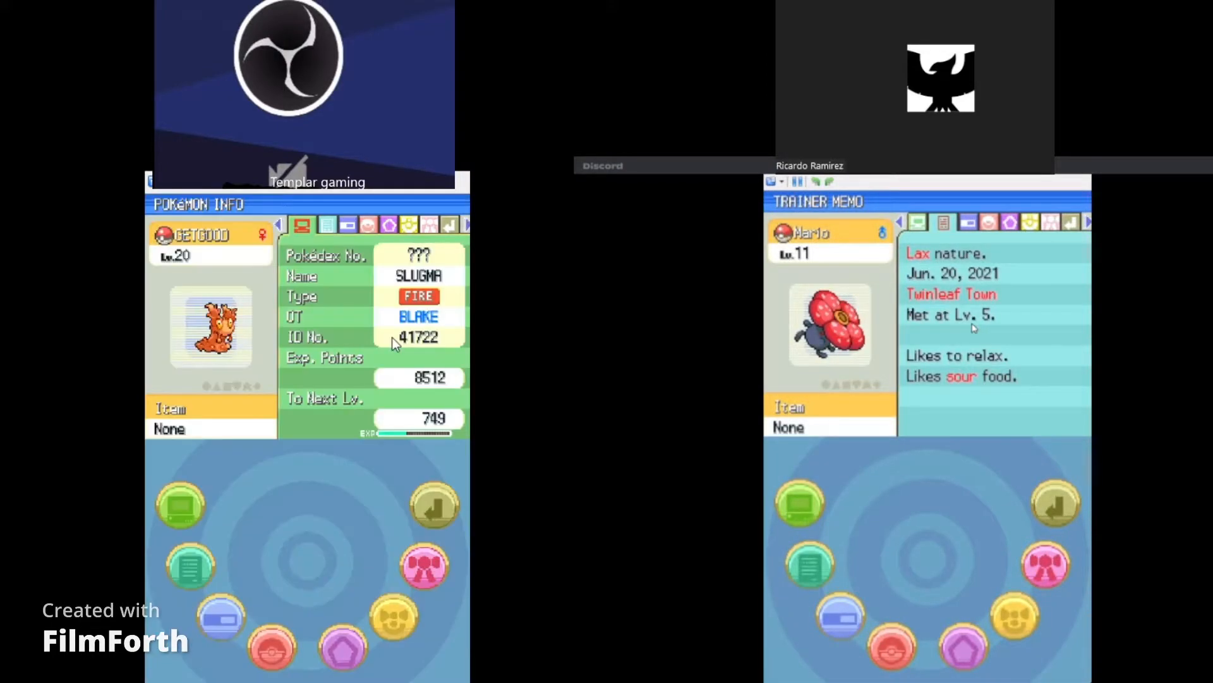
key(Right)
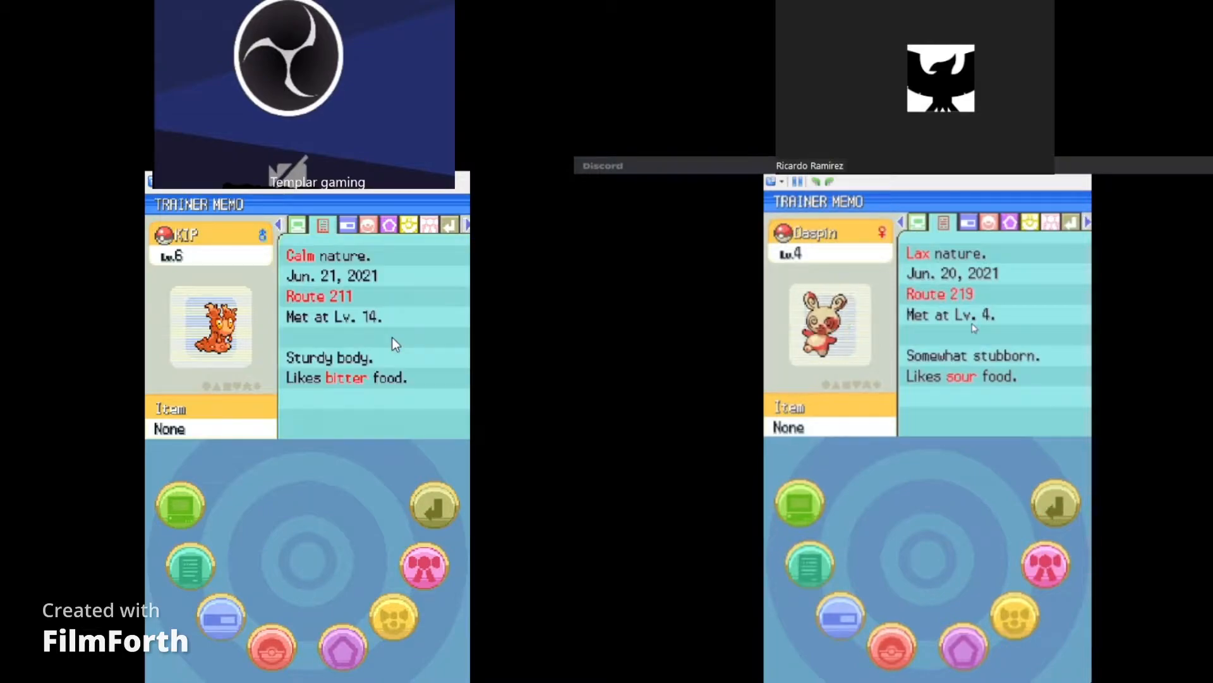
key(Down)
key(Down)
key(Down)
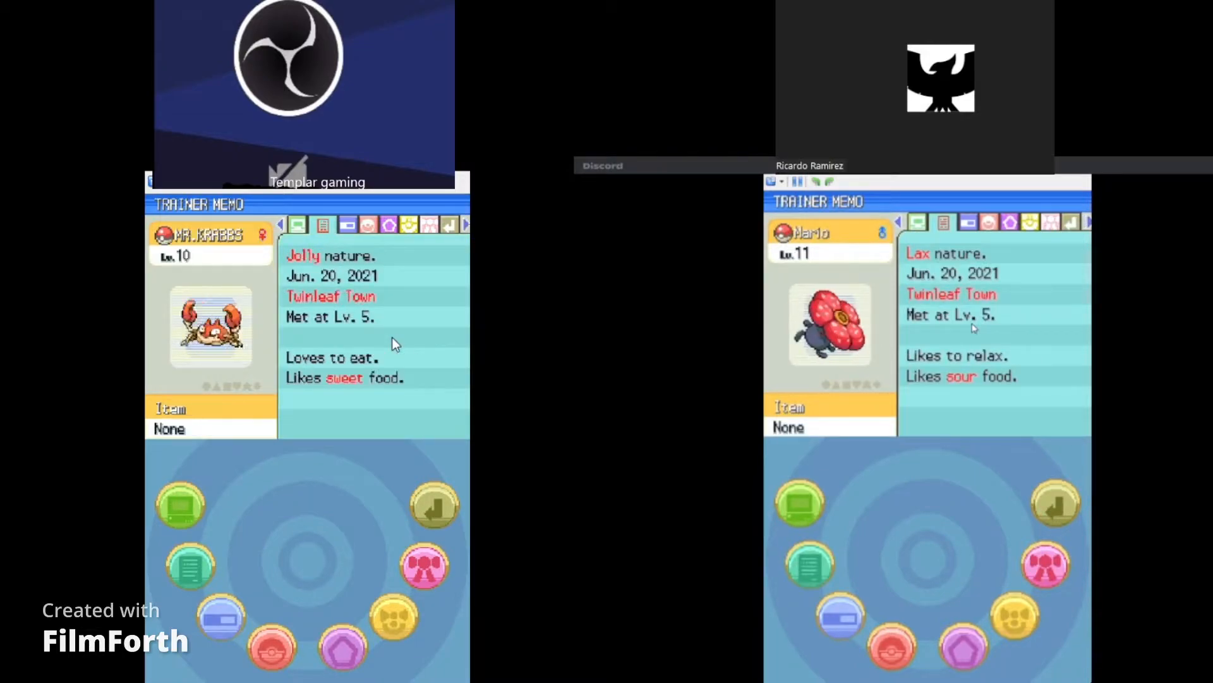
key(z)
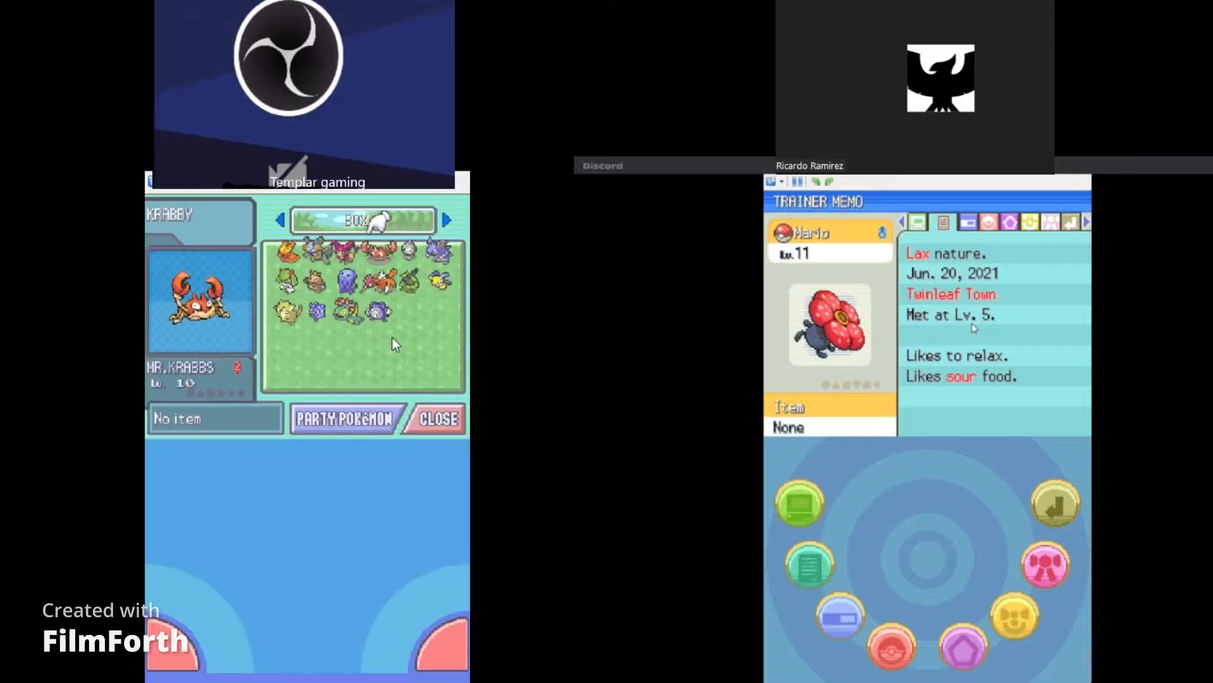
key(z)
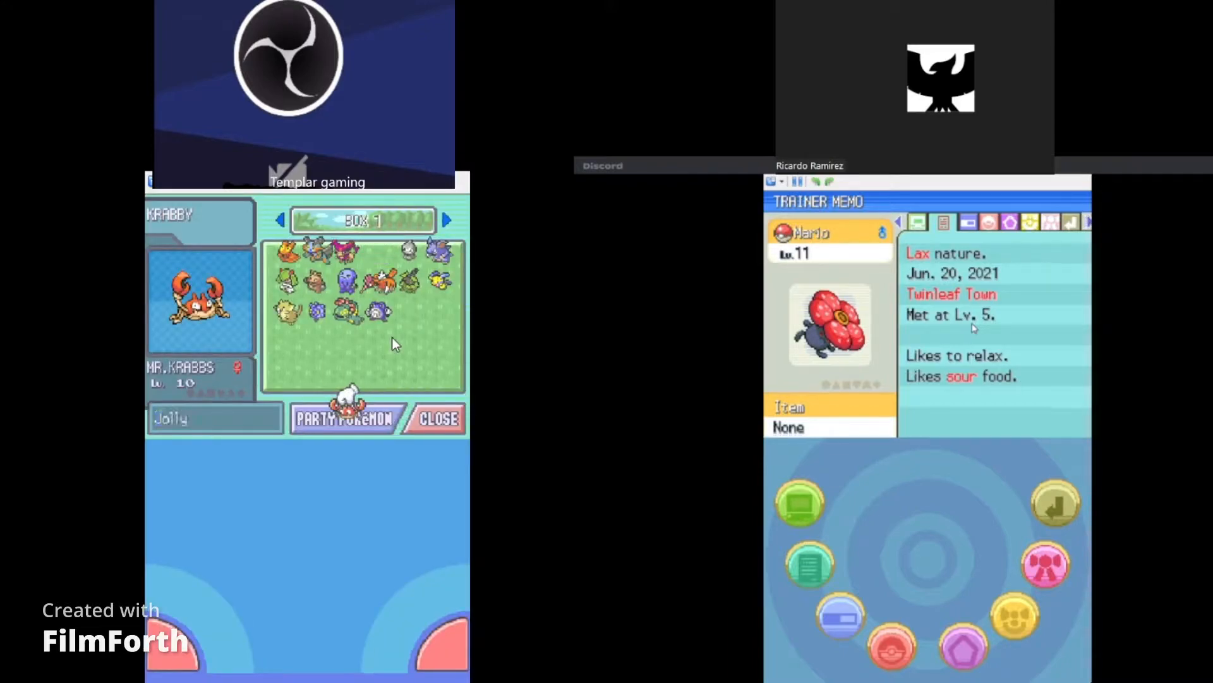
- Move Krabby out into another box and look through the neighbouring boxes back to Box 1
key(x)
key(x)
key(x)
key(Right)
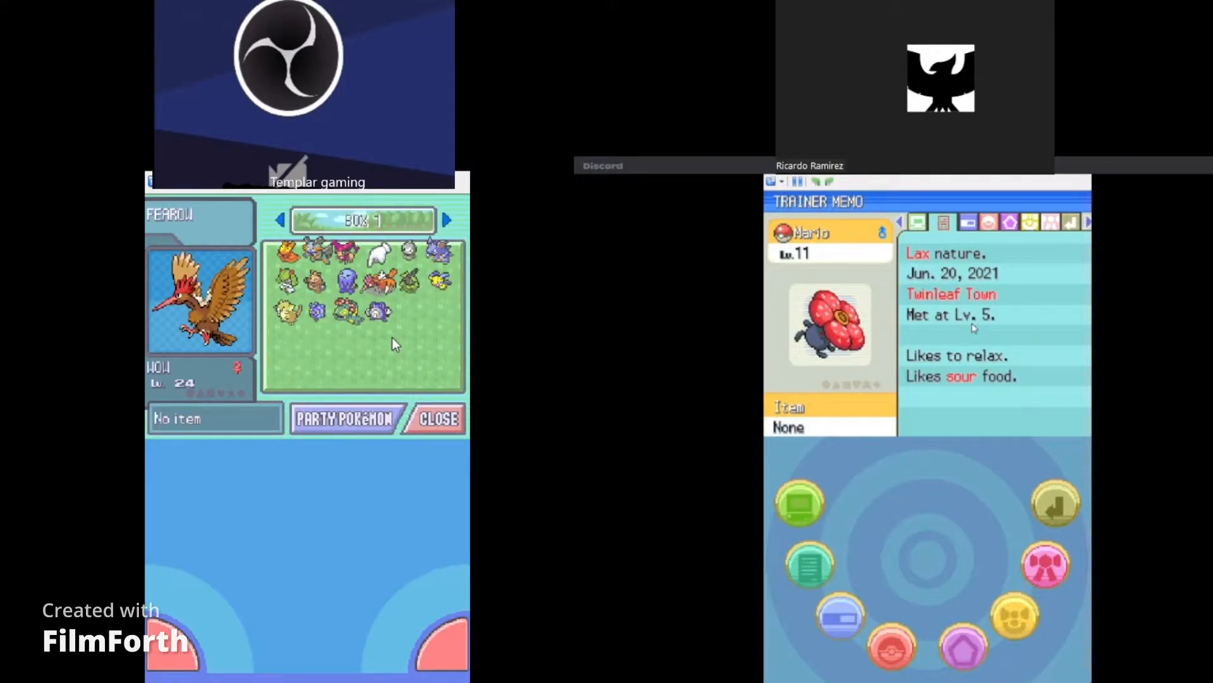
key(Left)
key(Right)
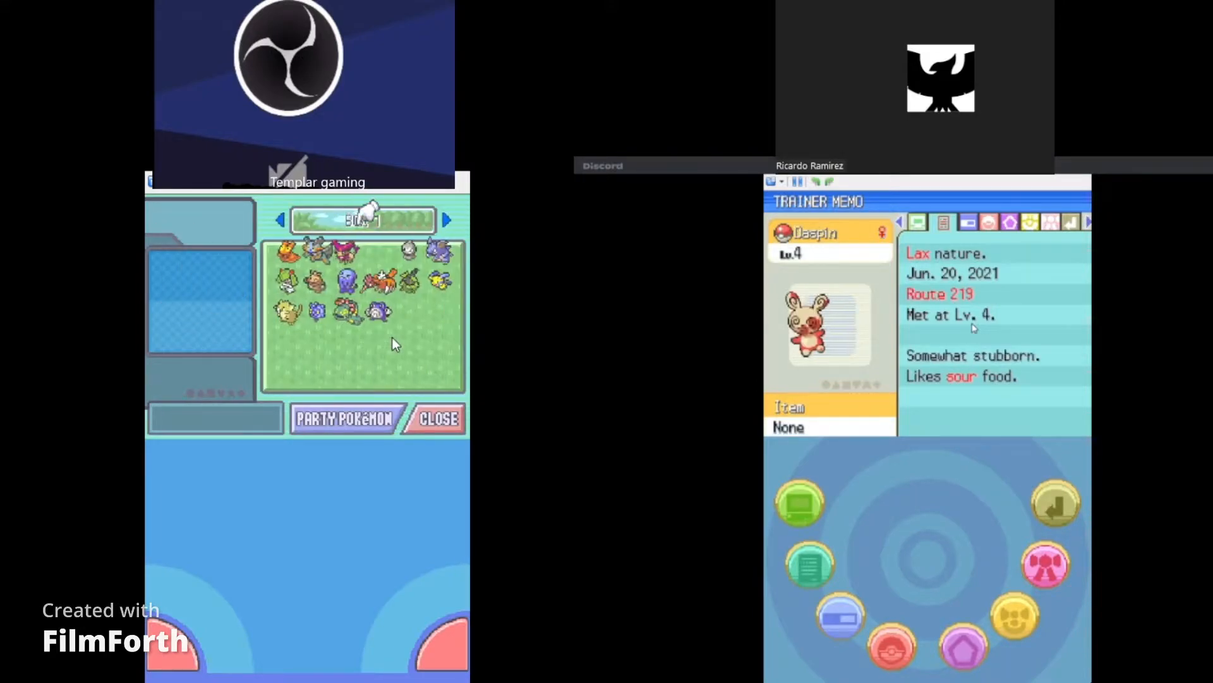
key(Left)
key(Right)
- Reselect the Slugma GETGOOD in Box 1 and bring up its summary and trainer memo
key(Left)
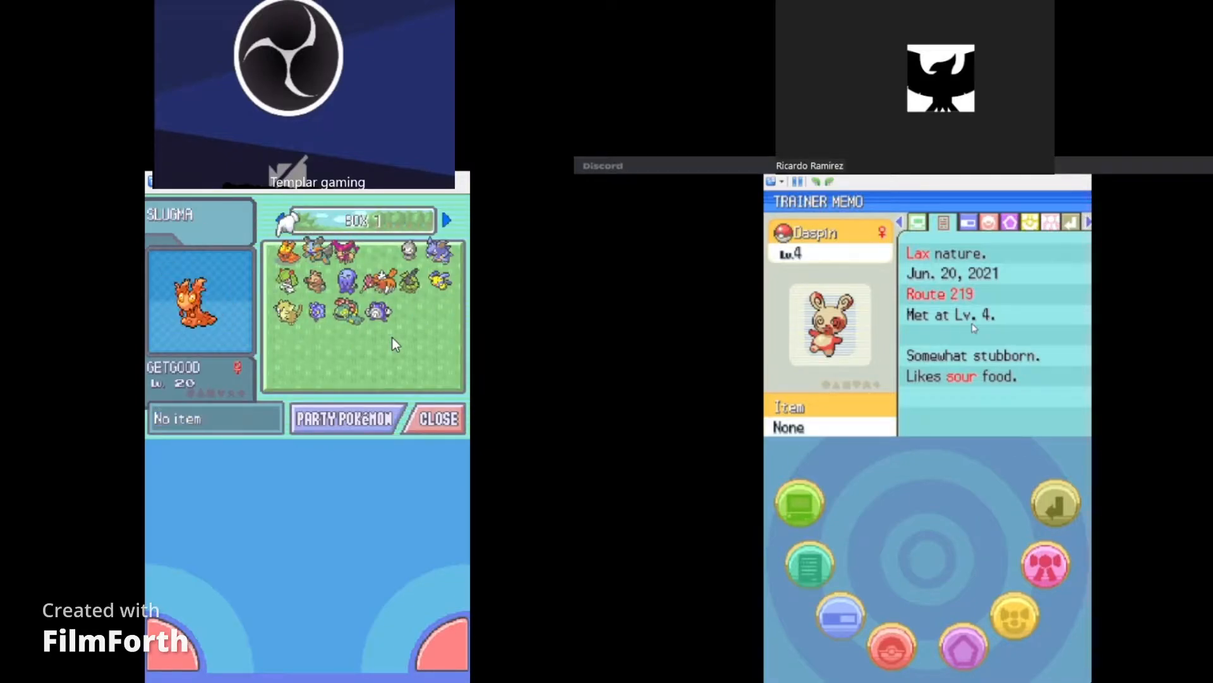
key(x)
key(z)
key(x)
key(z)
key(x)
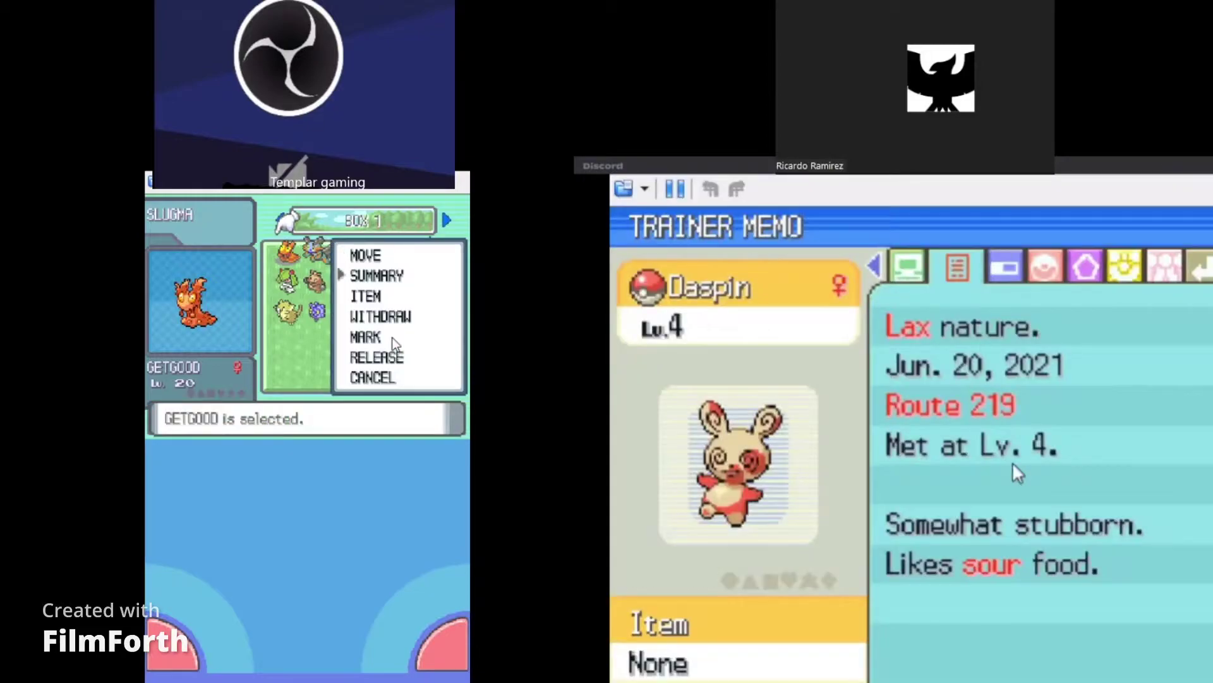
key(x)
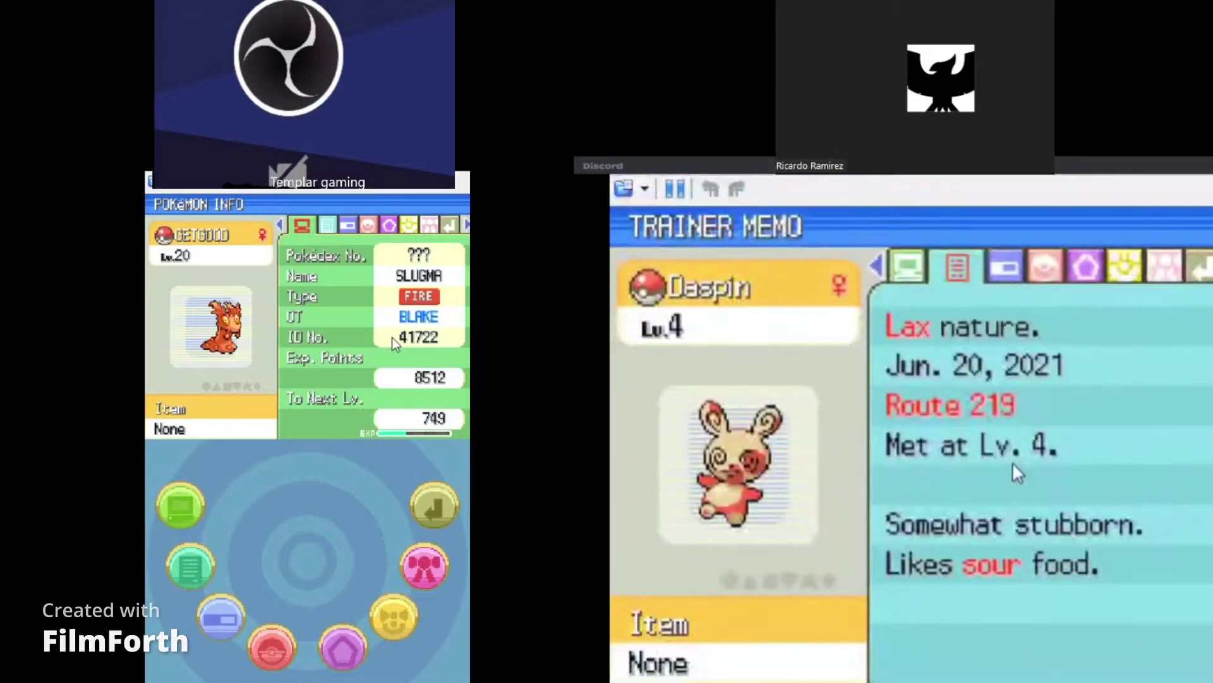
key(Right)
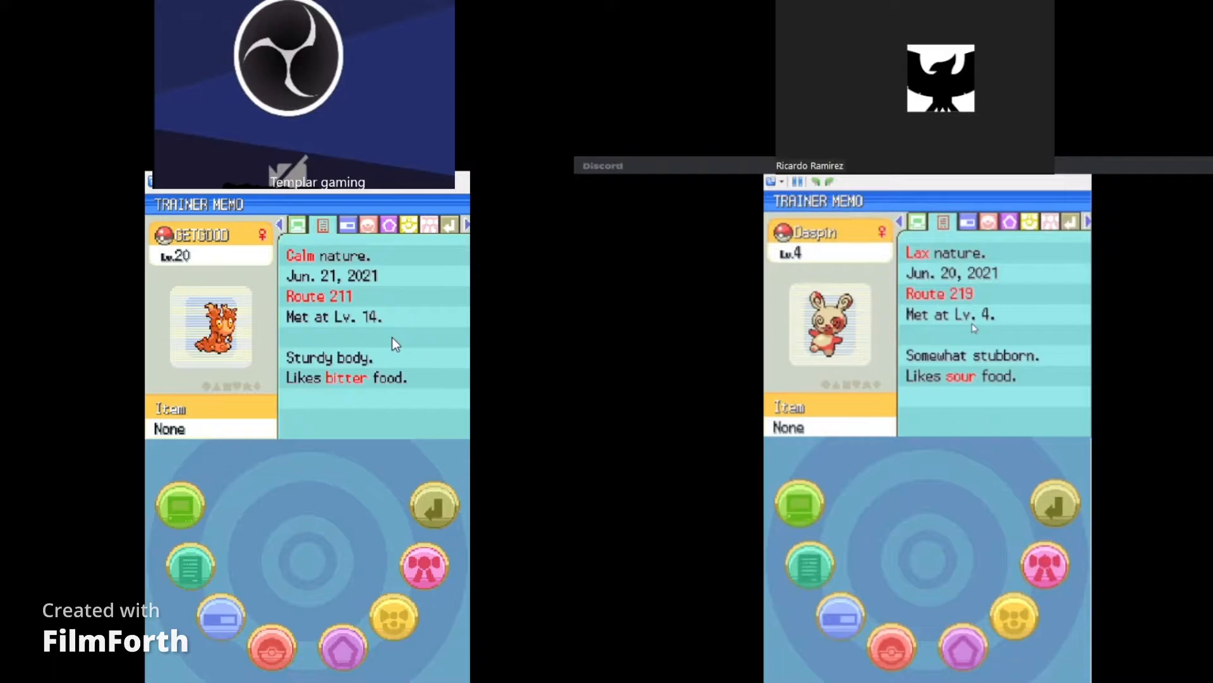
- Cycle the other game's boxed summaries through Swampert KIP's memo and return to the storage box
key(Down)
key(Down)
key(Down)
key(Down)
key(Down)
key(Down)
key(Down)
key(Down)
key(Down)
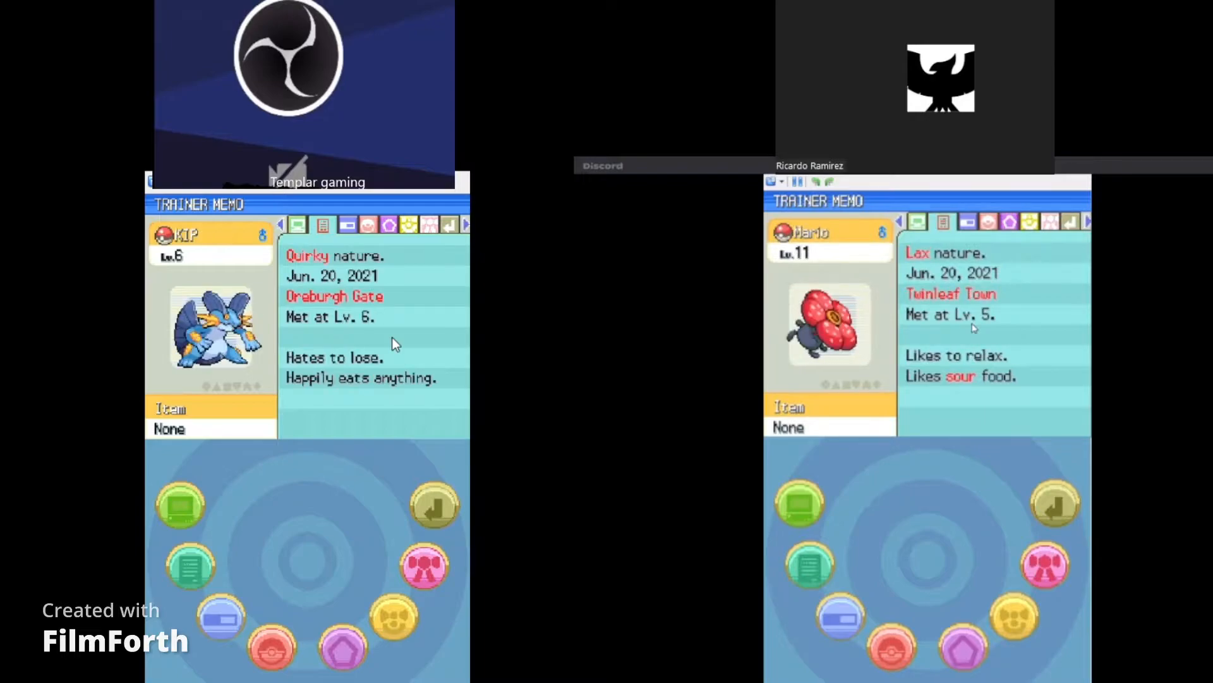
key(Down)
key(Down)
key(Down)
key(Down)
key(Up)
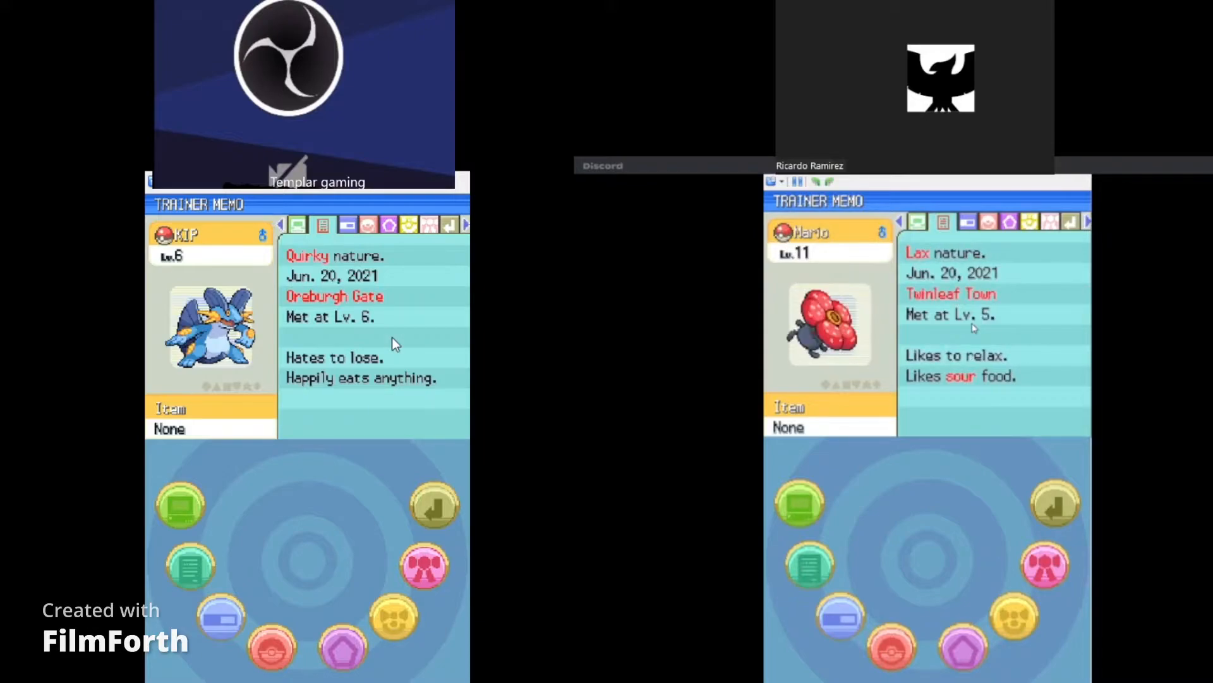
key(x)
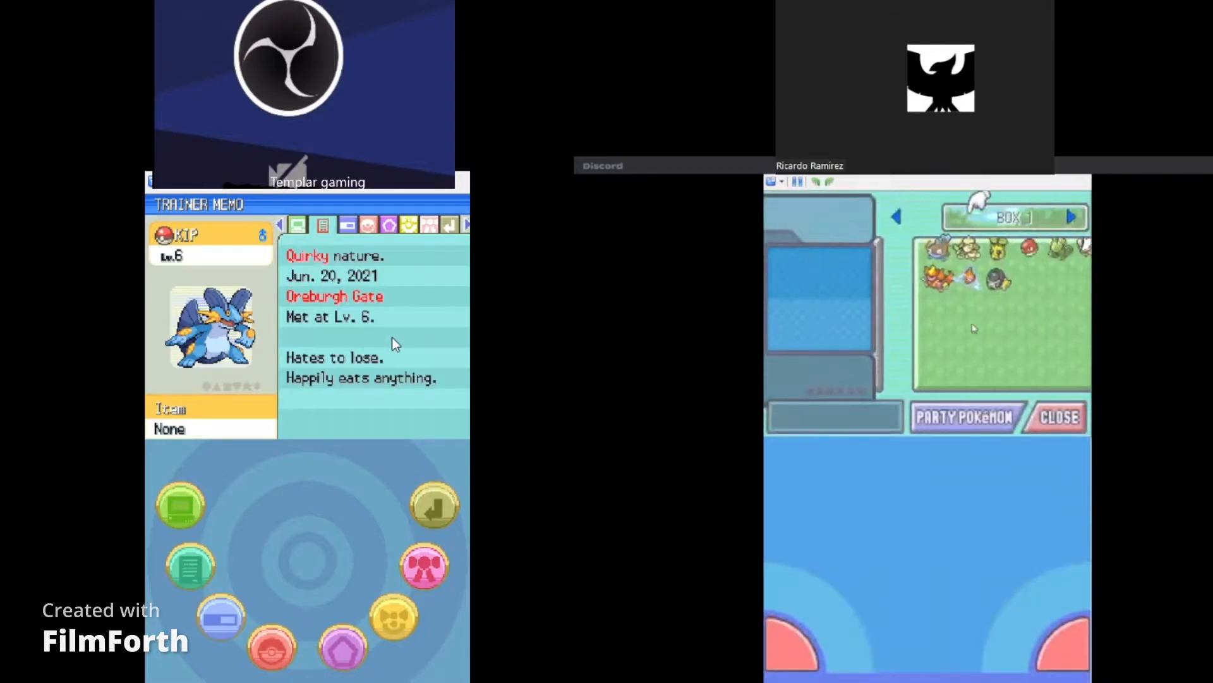
- View Whiscash Whisky's summary and trainer memo, page a few more Pokémon, and exit to storage
key(z)
key(x)
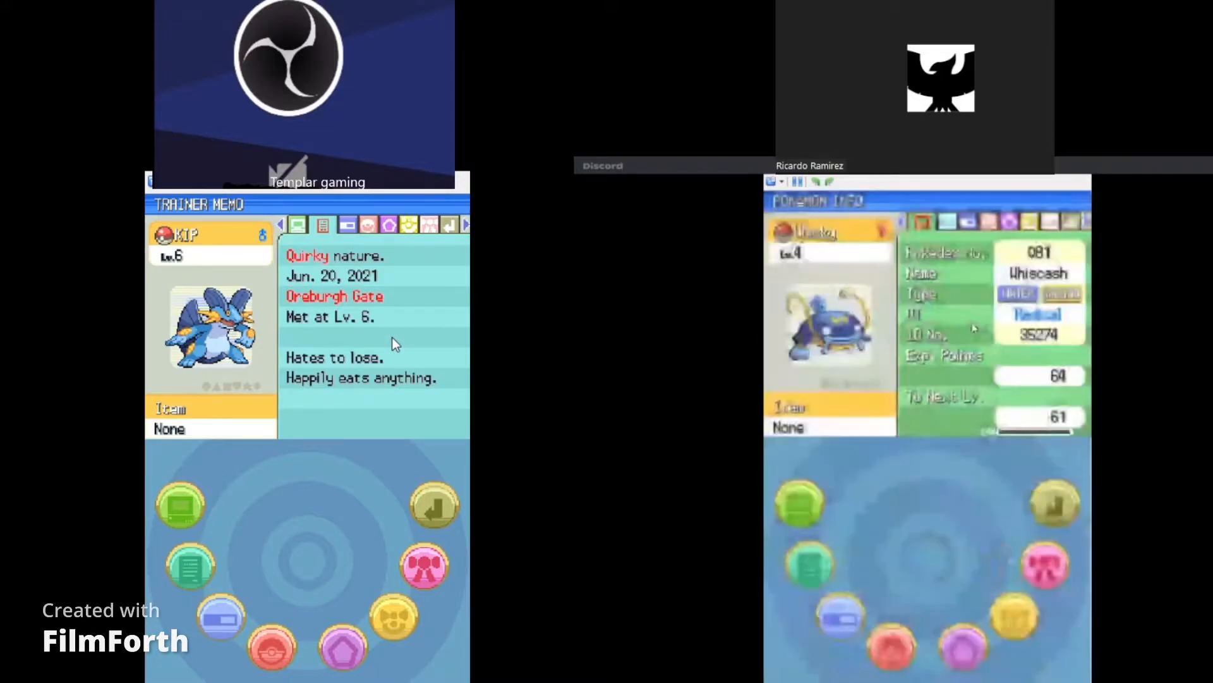
key(Right)
key(Right)
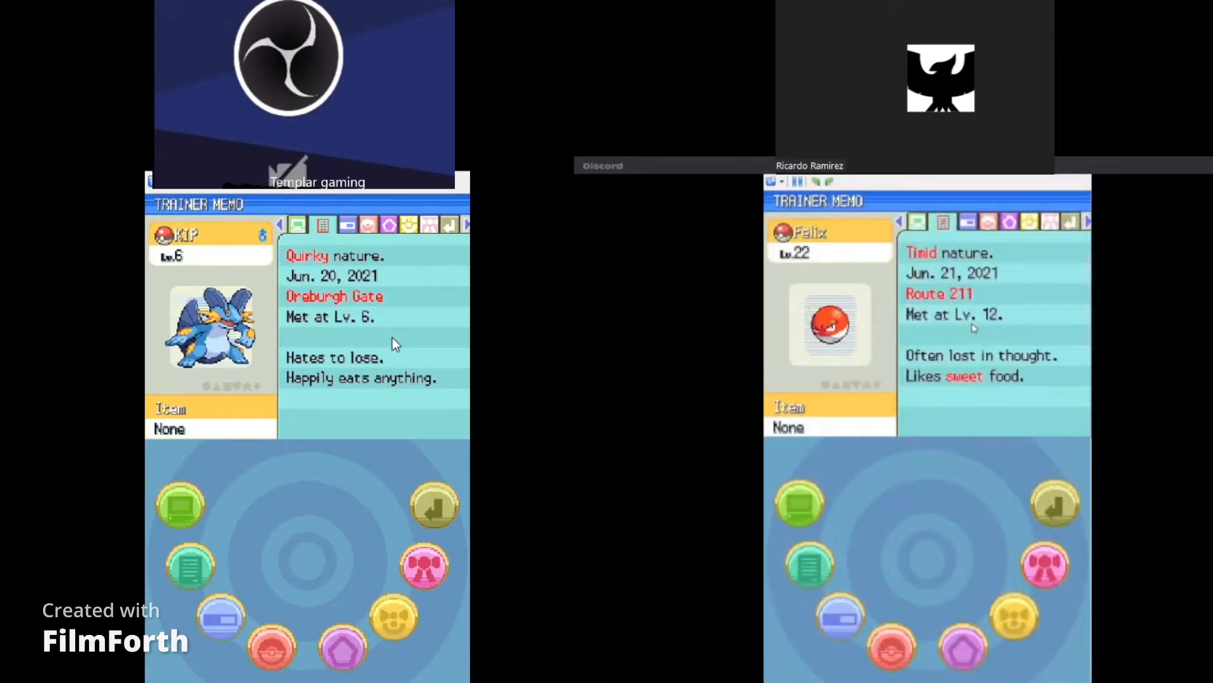
key(Down)
key(Down)
key(x)
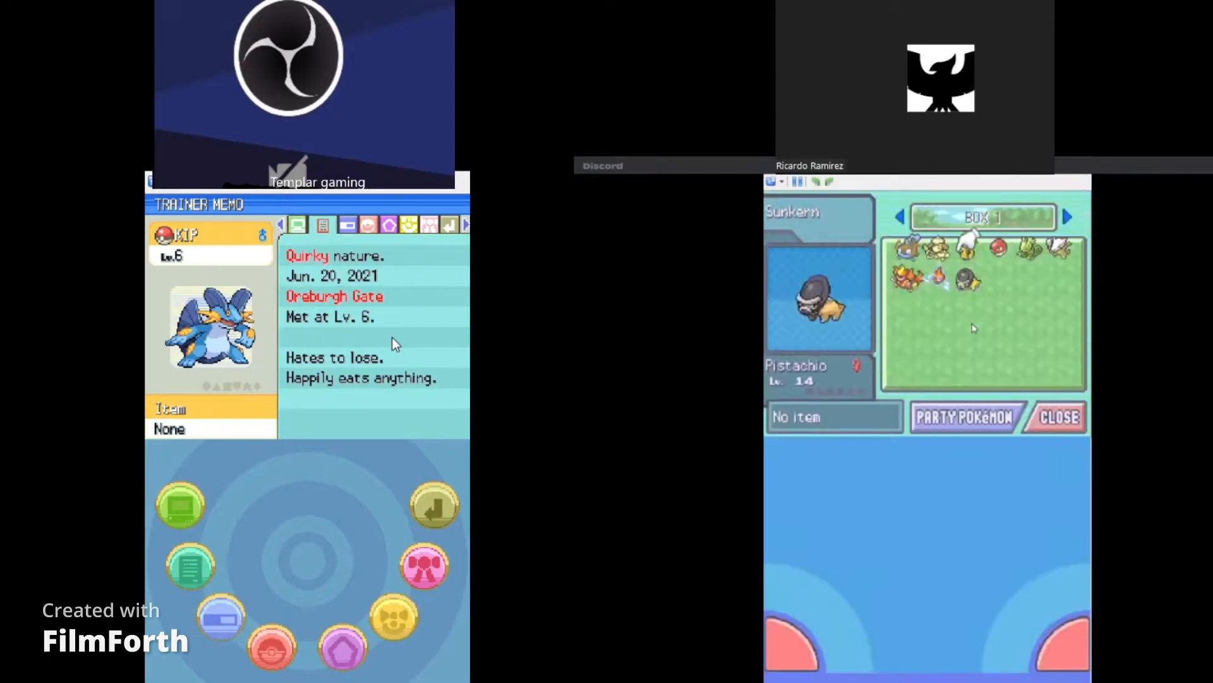
- View the Honchkrow's summary pages and Tokoyami's trainer memo, then return to storage
key(x)
key(x)
key(x)
key(Right)
key(Right)
key(Down)
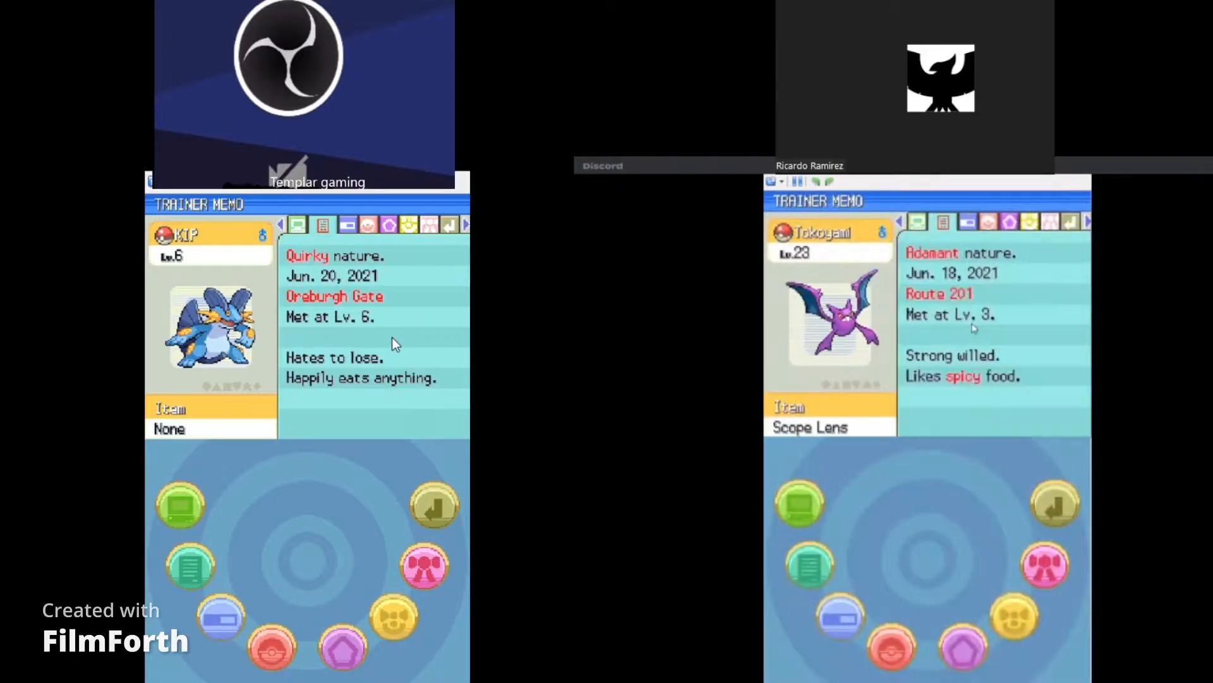
key(x)
- Reopen Whisky's memo, switch to the next Pokémon, return to the box and pick Swampert KIP
key(Up)
key(z)
key(Down)
key(x)
key(Right)
key(Right)
key(Down)
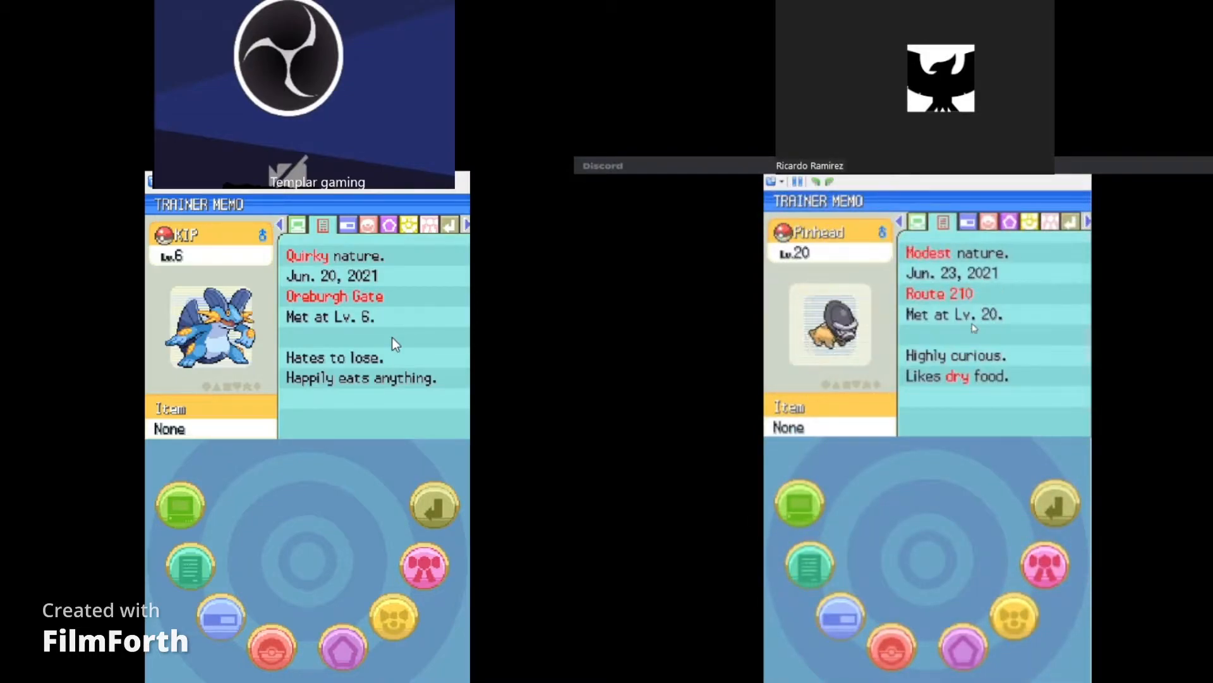
key(x)
key(x)
- Move Swampert KIP from Box 1 into Box 13 beside Krabby and return to Box 1
key(z)
key(x)
key(Down)
key(x)
key(Right)
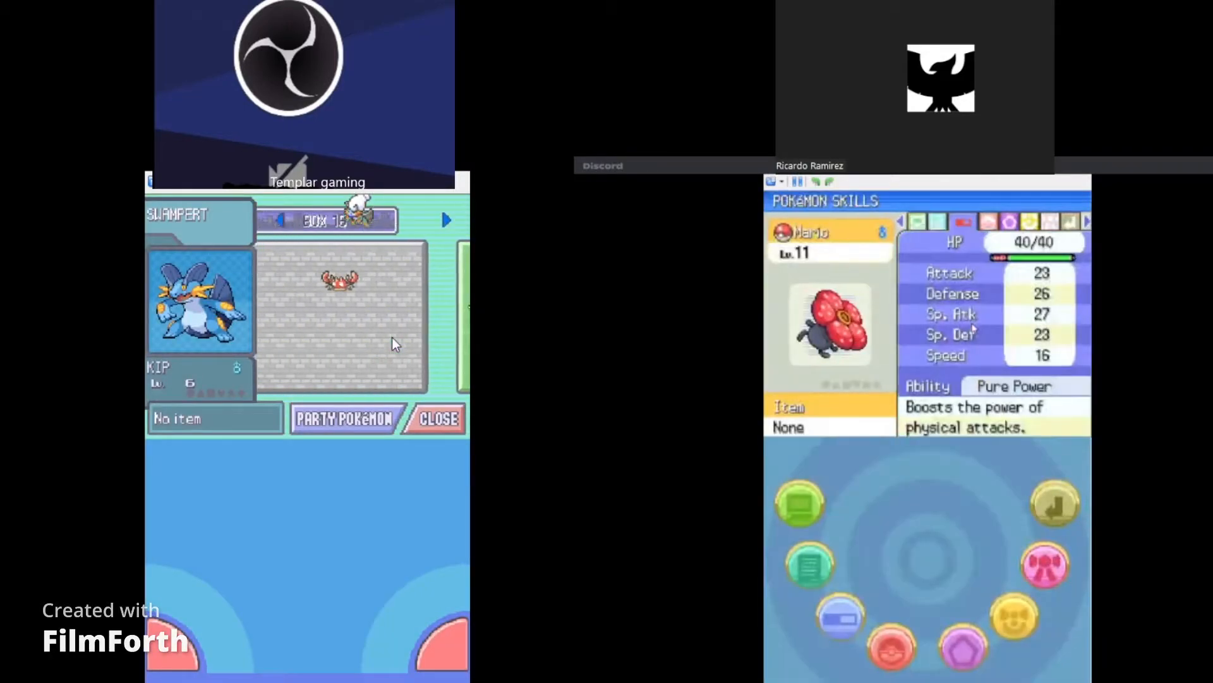
key(Right)
key(x)
key(x)
key(Left)
key(Right)
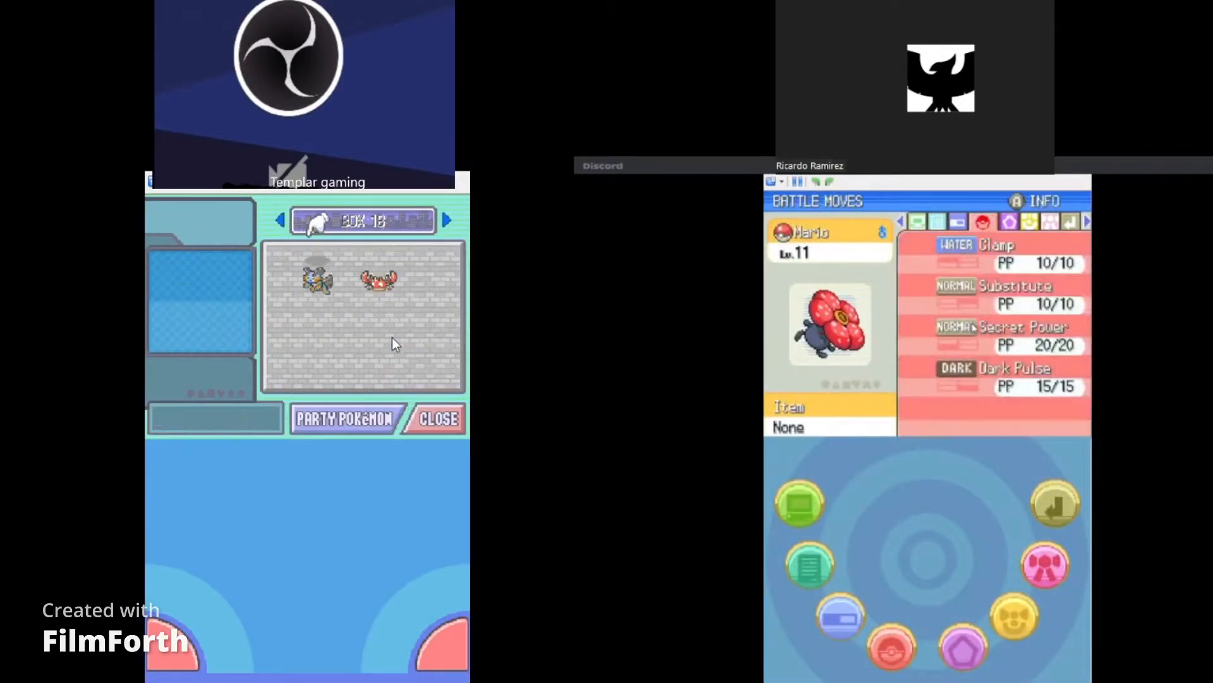
key(Left)
- Select Delcatty KITY and view its summary, trainer memo, skills and moves pages
key(Right)
key(x)
key(Right)
key(Up)
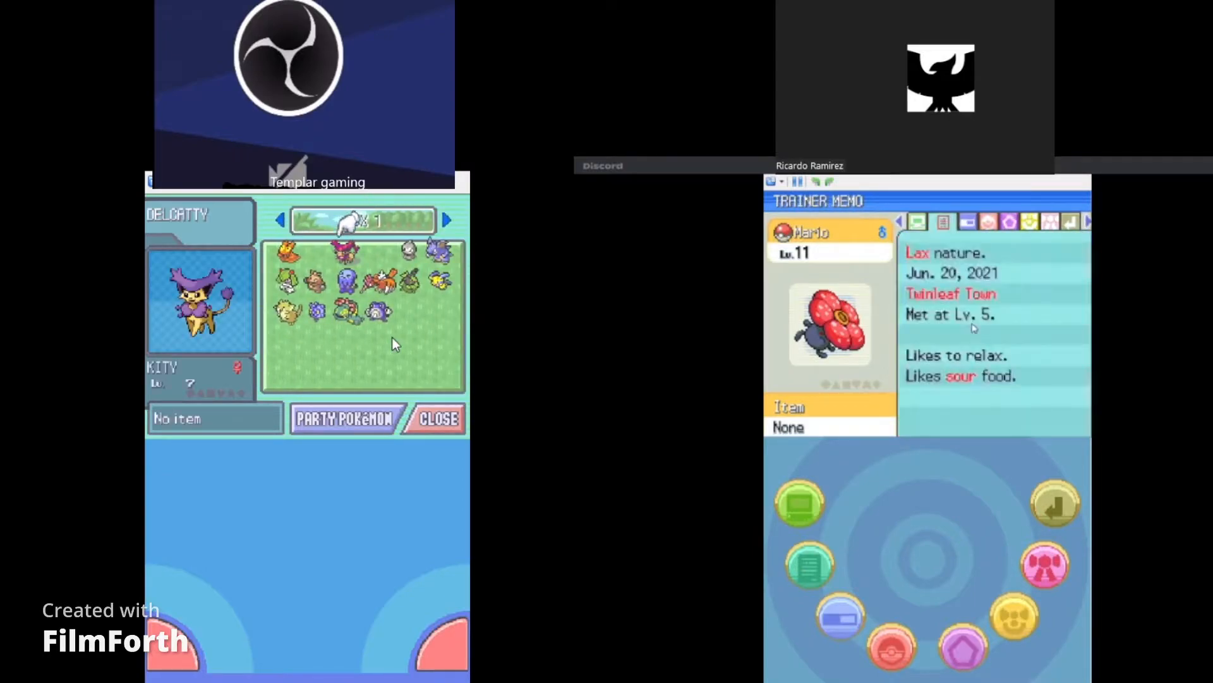
key(x)
key(x)
key(Down)
key(Down)
key(Down)
key(Right)
key(Down)
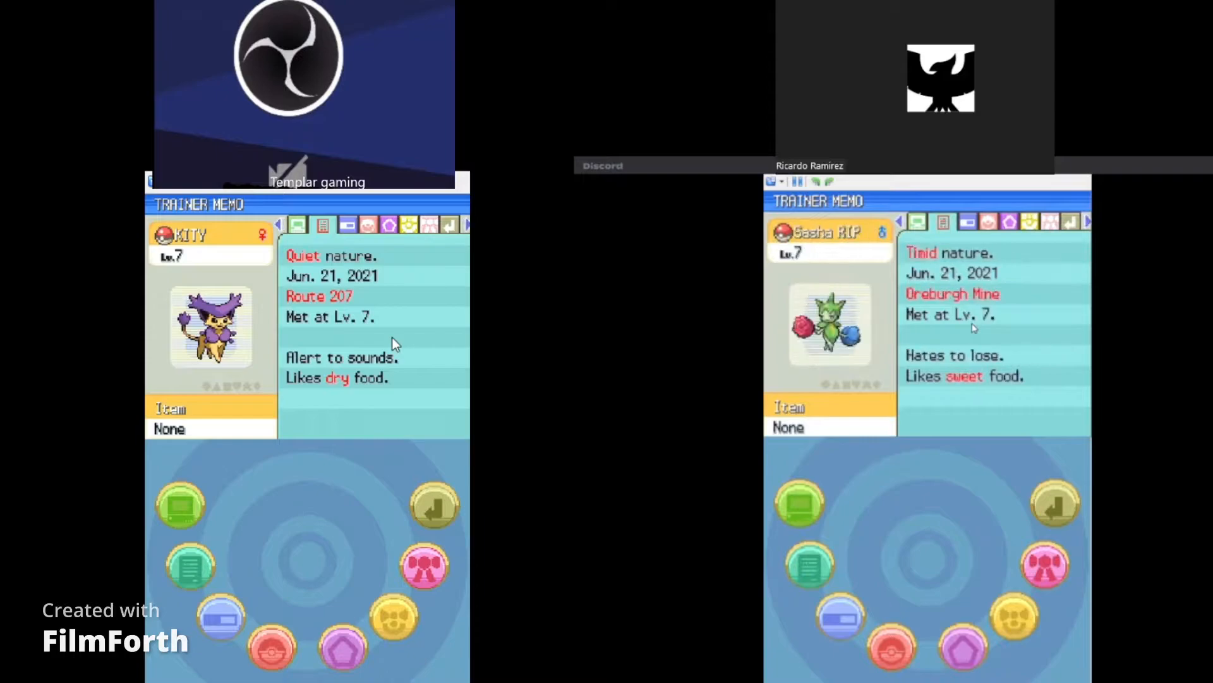
key(Right)
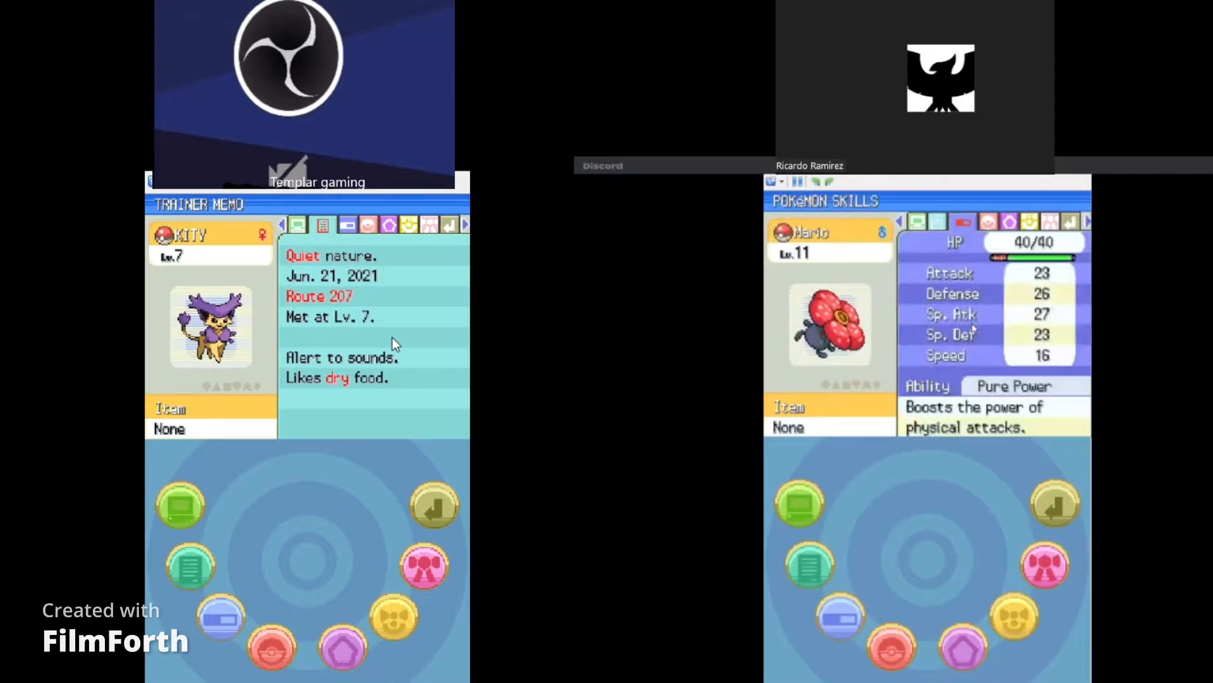
key(Right)
key(Right)
key(Right)
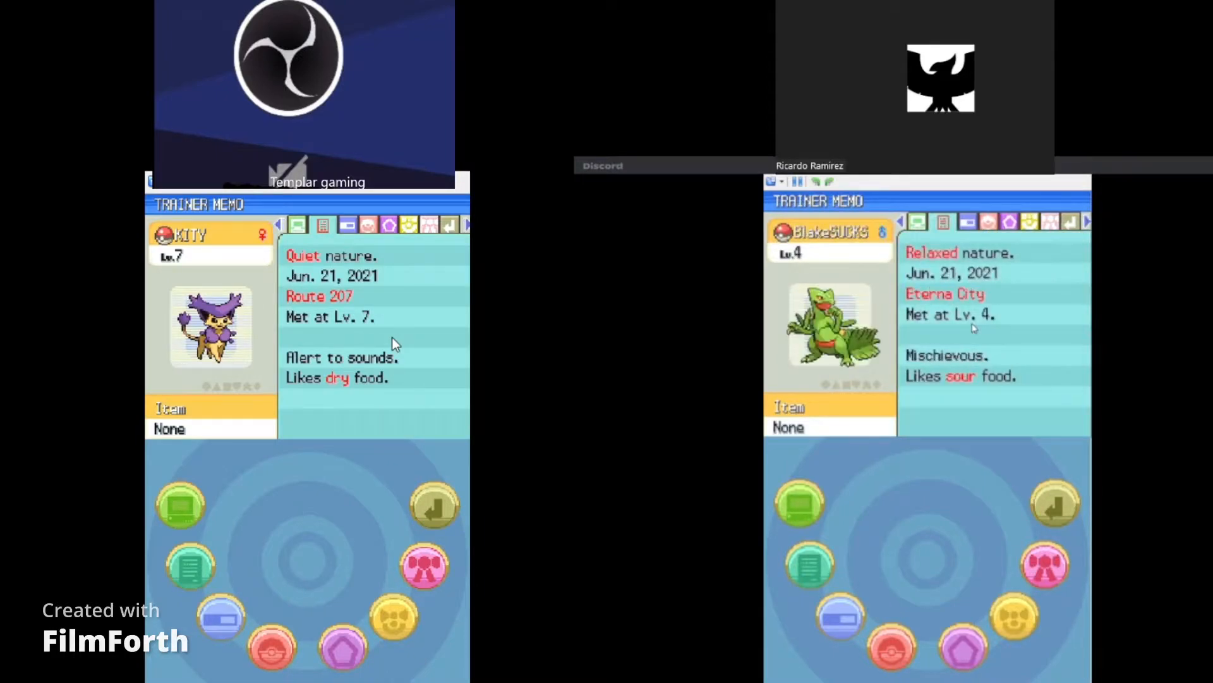
- On the second game, view Whisky's and Pinhead's trainer memos in the next box, then return to storage
key(x)
key(Right)
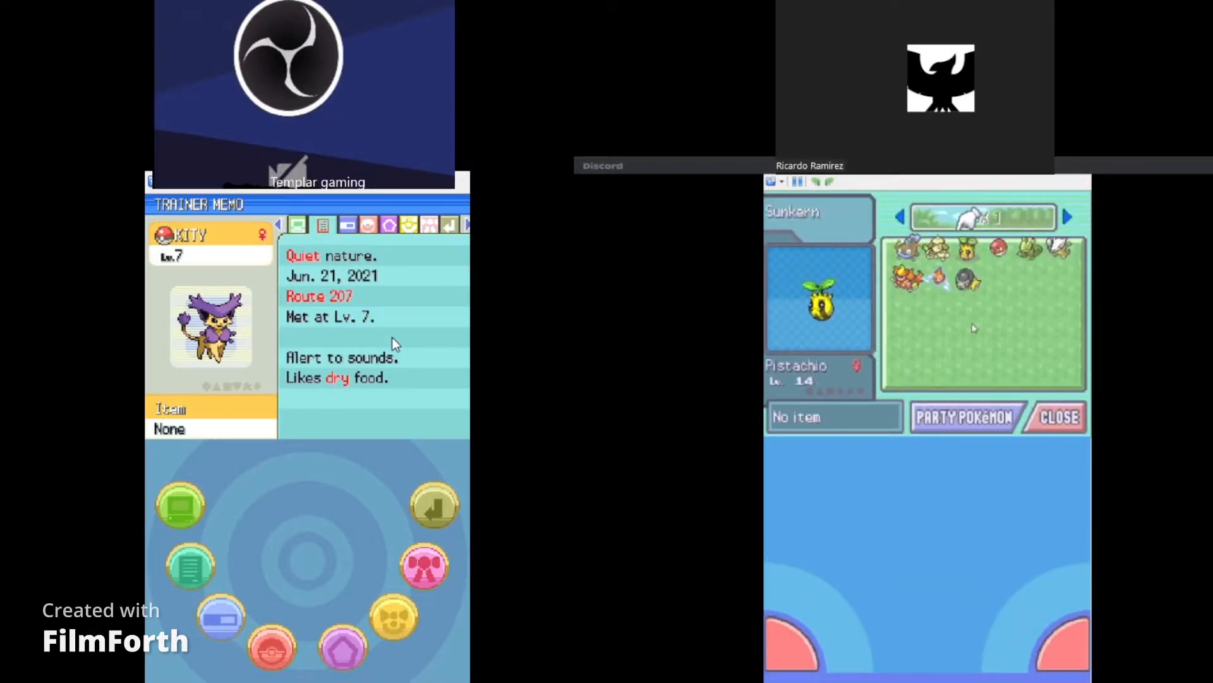
key(z)
key(Down)
key(z)
key(Right)
key(Right)
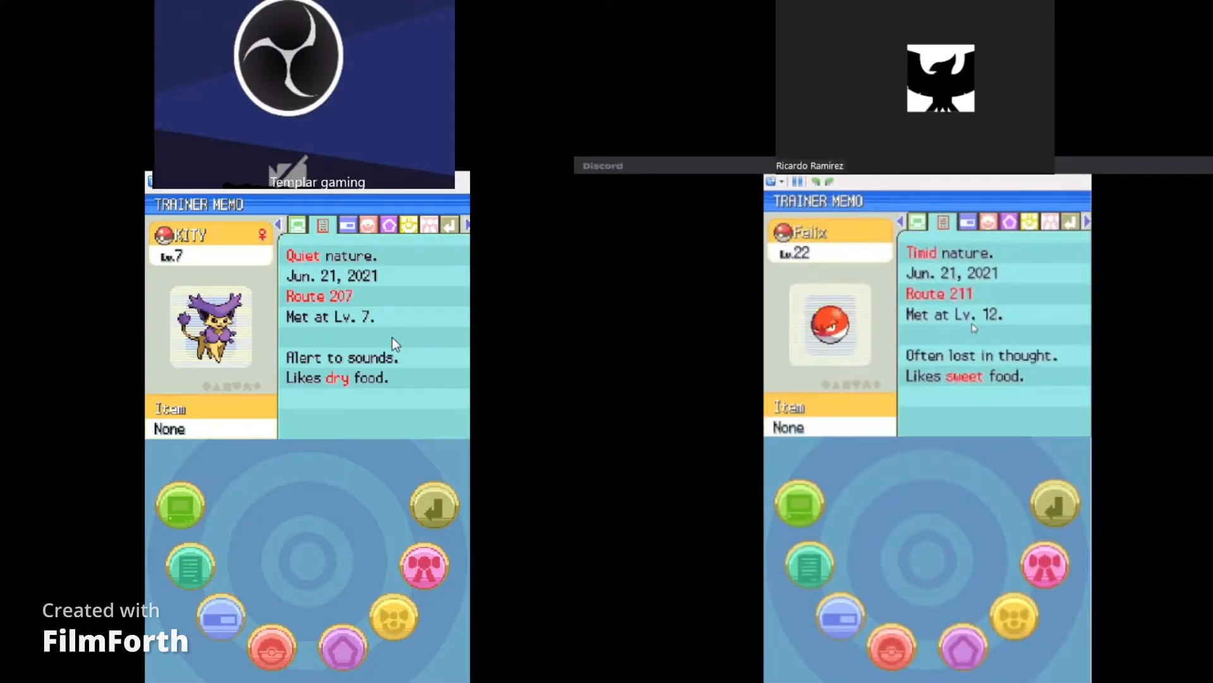
key(Down)
key(Down)
key(x)
- On the second game, check El Chapo's skills and Jack's trainer memo from the party list, then return to the box
key(z)
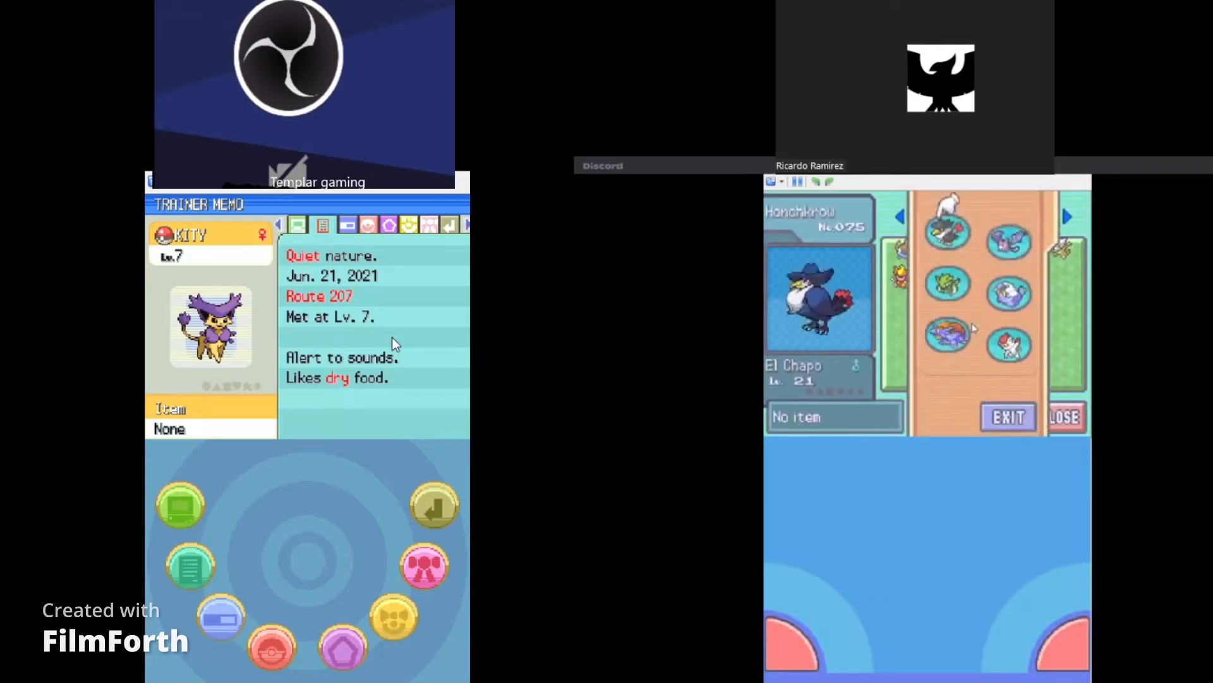
key(z)
key(Down)
key(z)
key(Right)
key(Left)
key(Down)
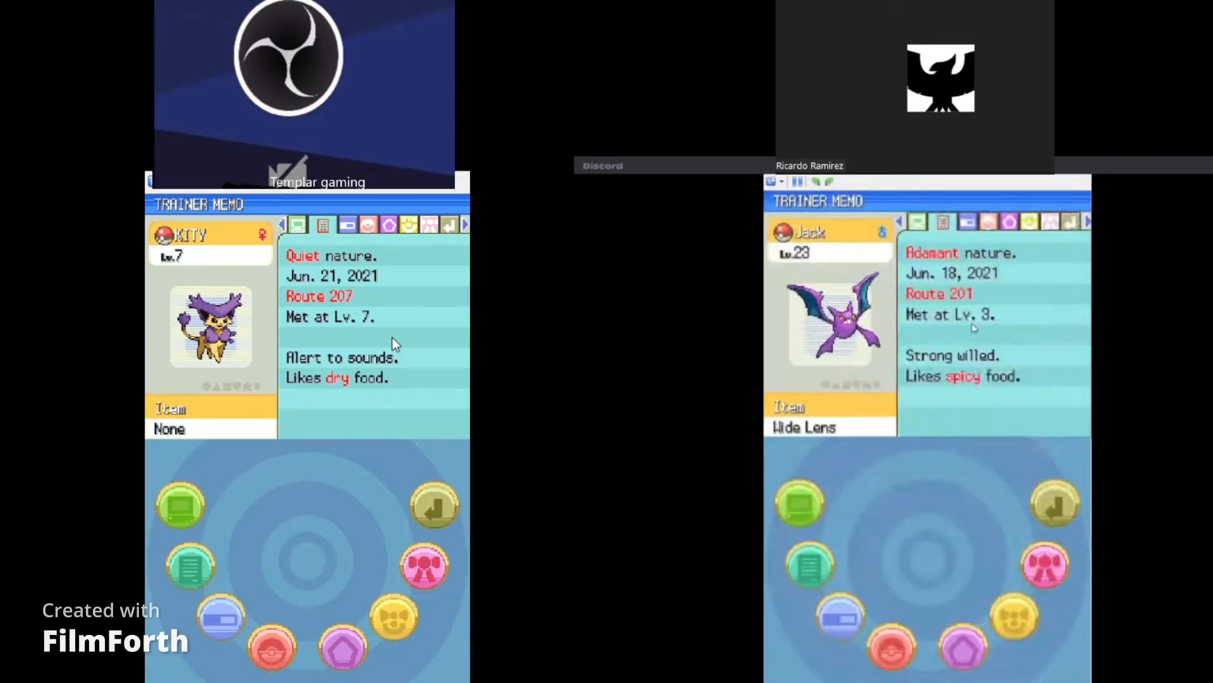
key(x)
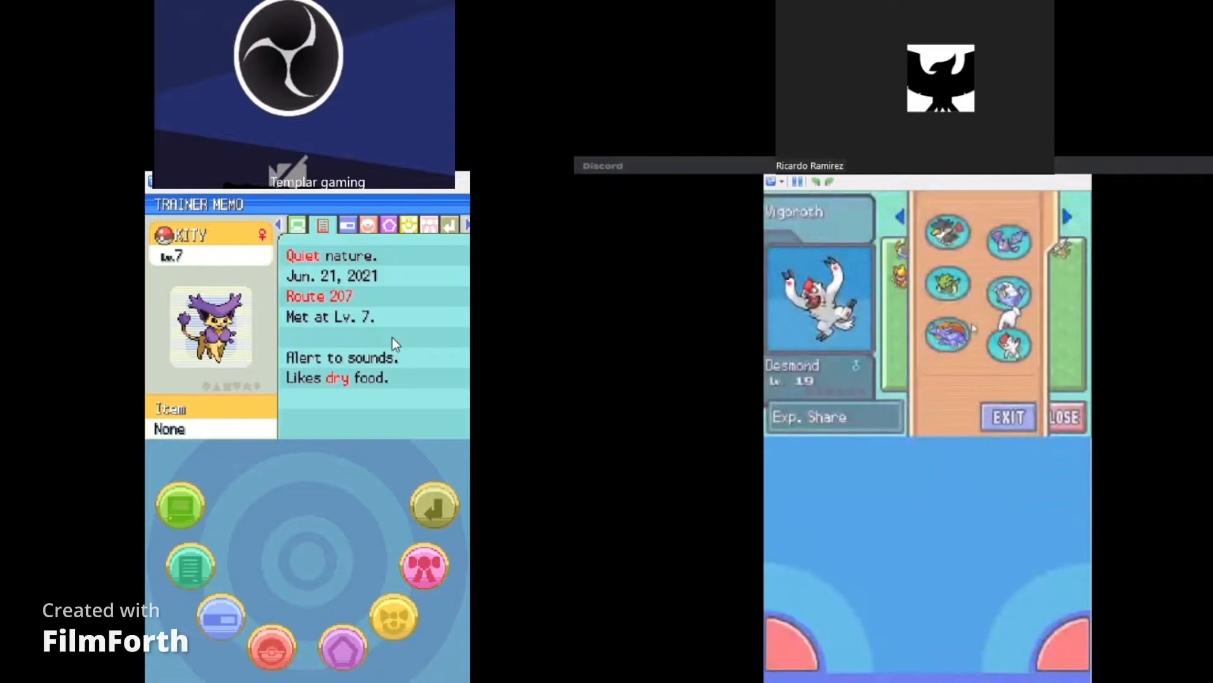
key(Down)
key(Right)
- Carry Delcatty KITY over and place it into the storage box
key(z)
key(Down)
key(Down)
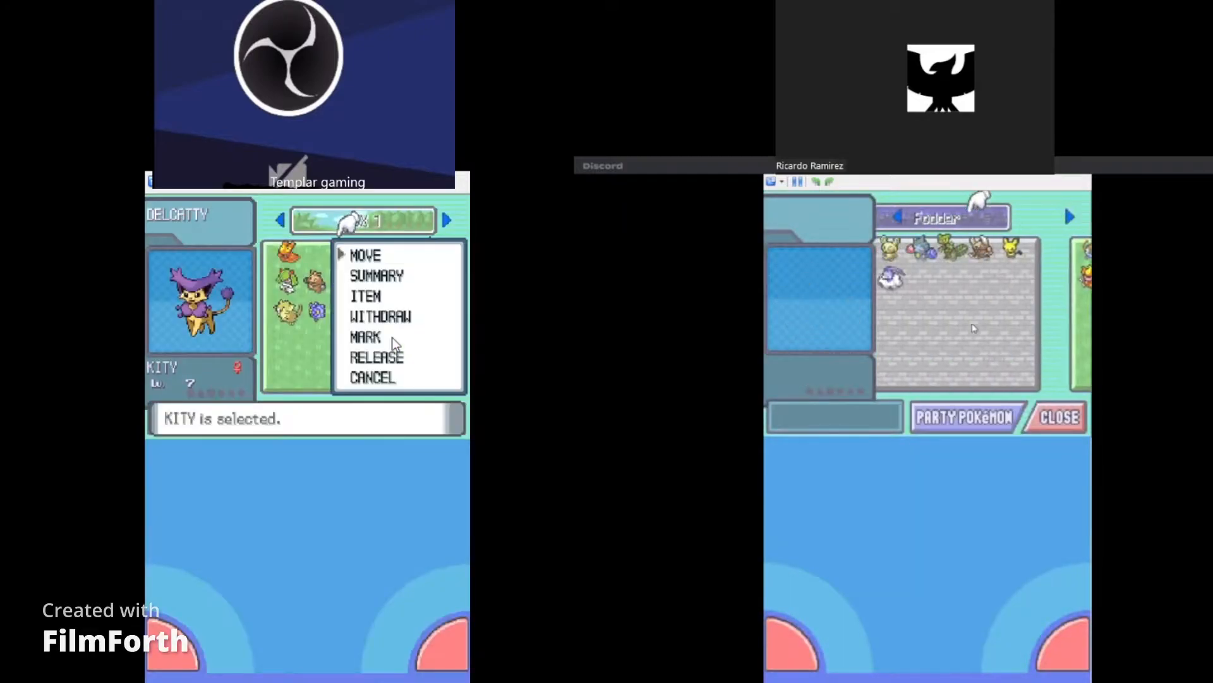
key(z)
key(Right)
key(z)
key(Down)
- Bring up the whole-box options while the second game flips through trainer memos
key(z)
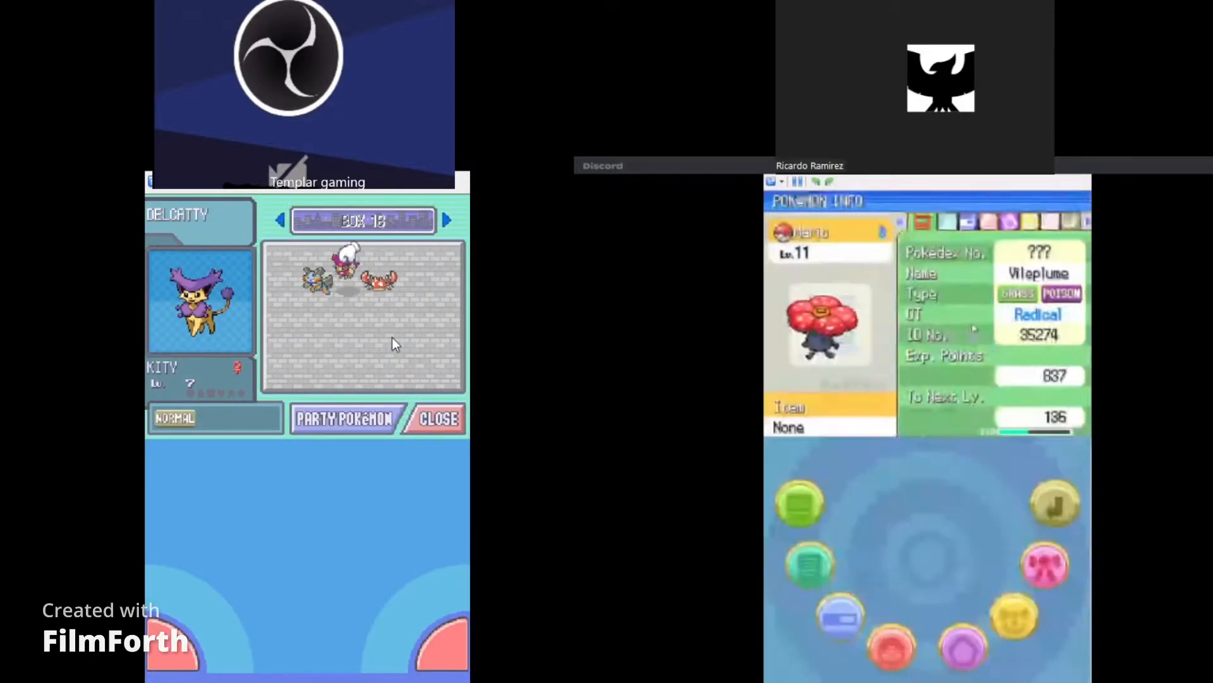
key(Right)
key(Right)
key(Down)
key(z)
key(Down)
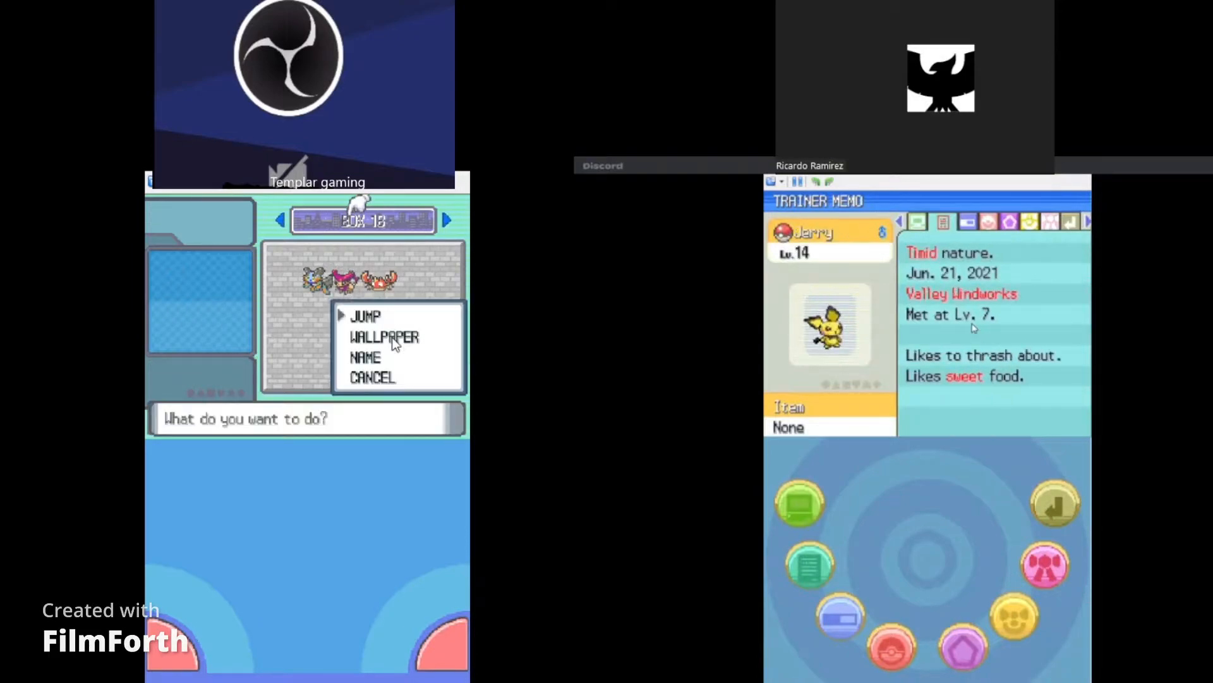
key(Down)
key(Down)
key(Down)
key(Down)
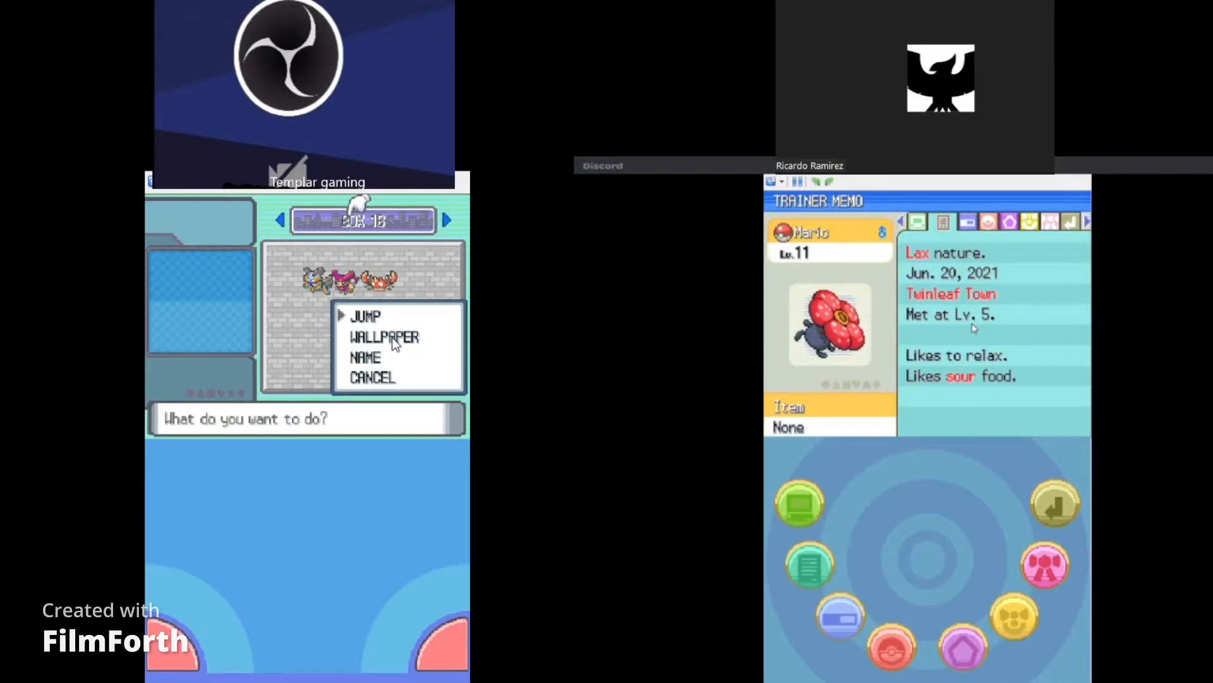
- On the second game, review Vileplume Mario's stats, ability and battle moves, then cycle other Pokémon
key(Right)
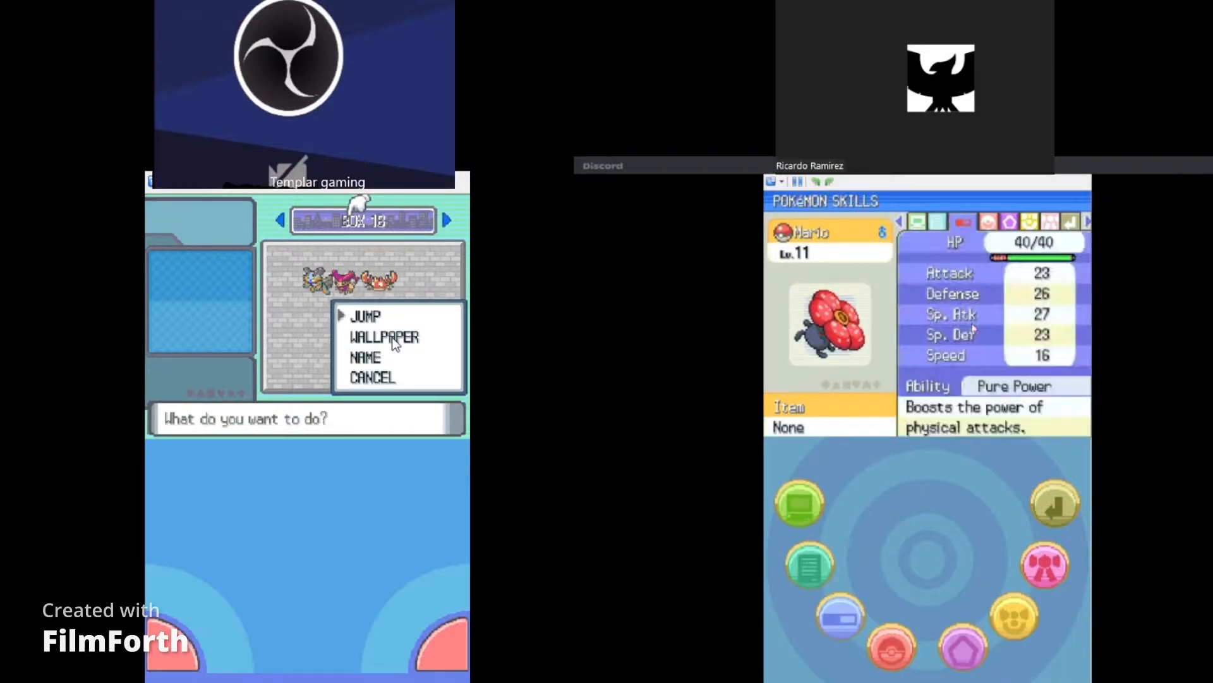
key(Down)
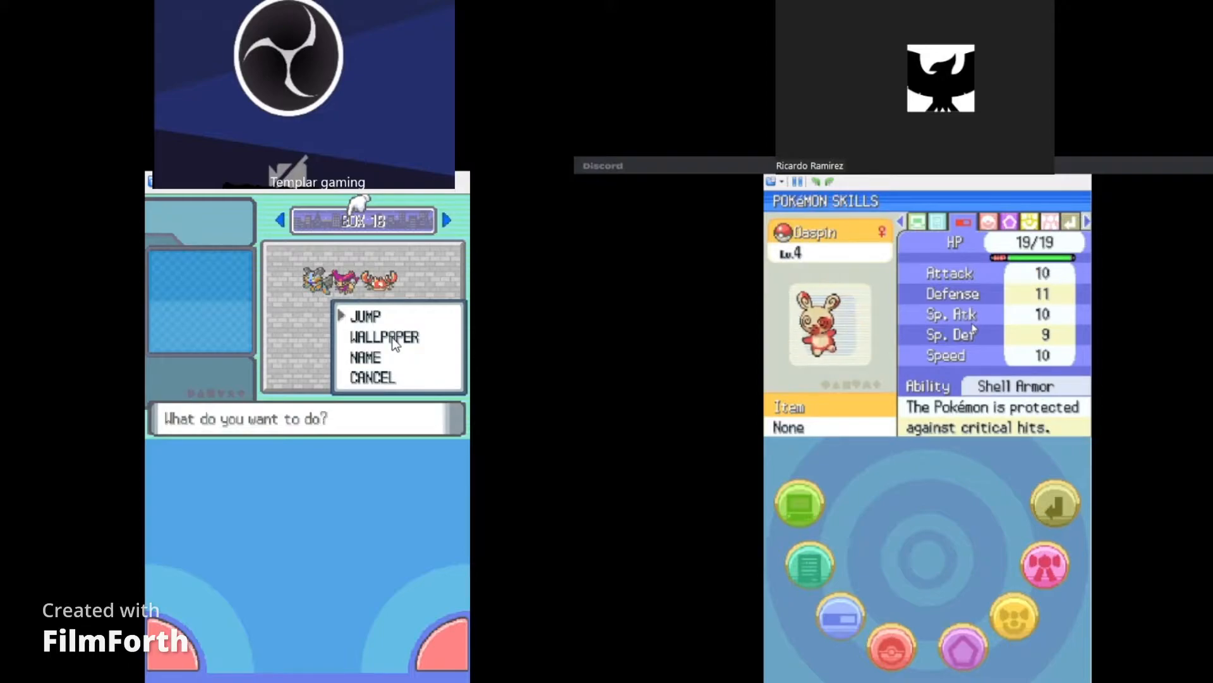
key(Up)
key(Right)
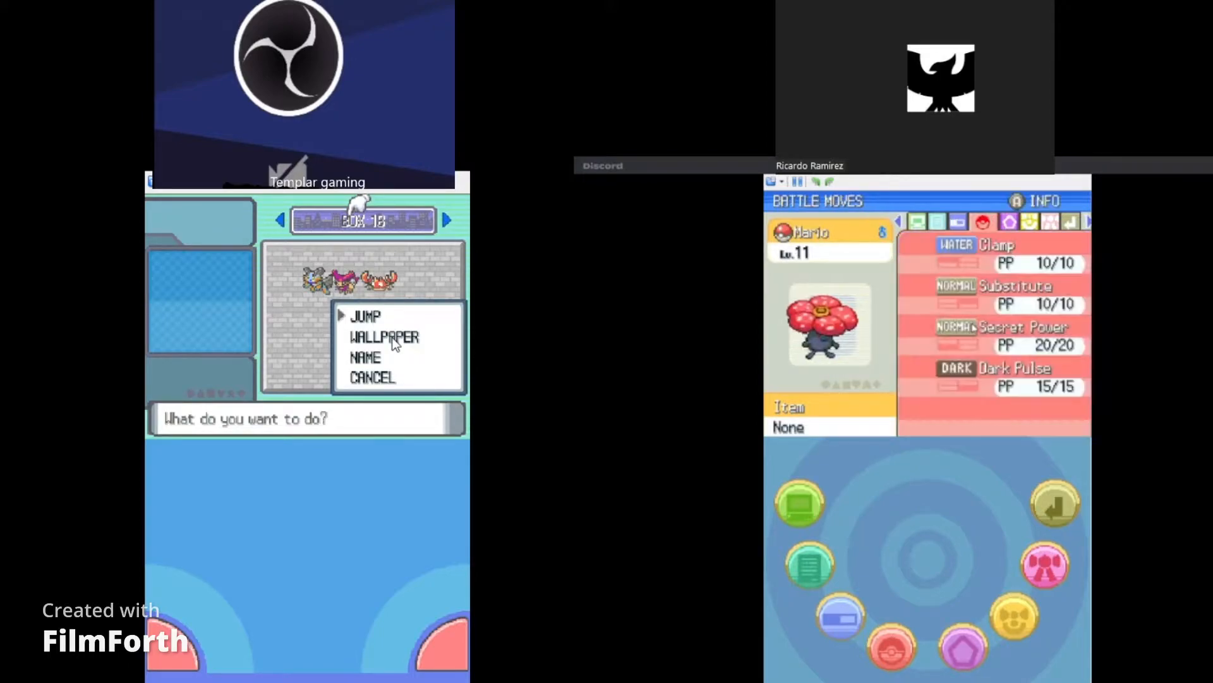
key(Left)
key(Down)
key(Down)
key(Down)
key(Down)
key(Down)
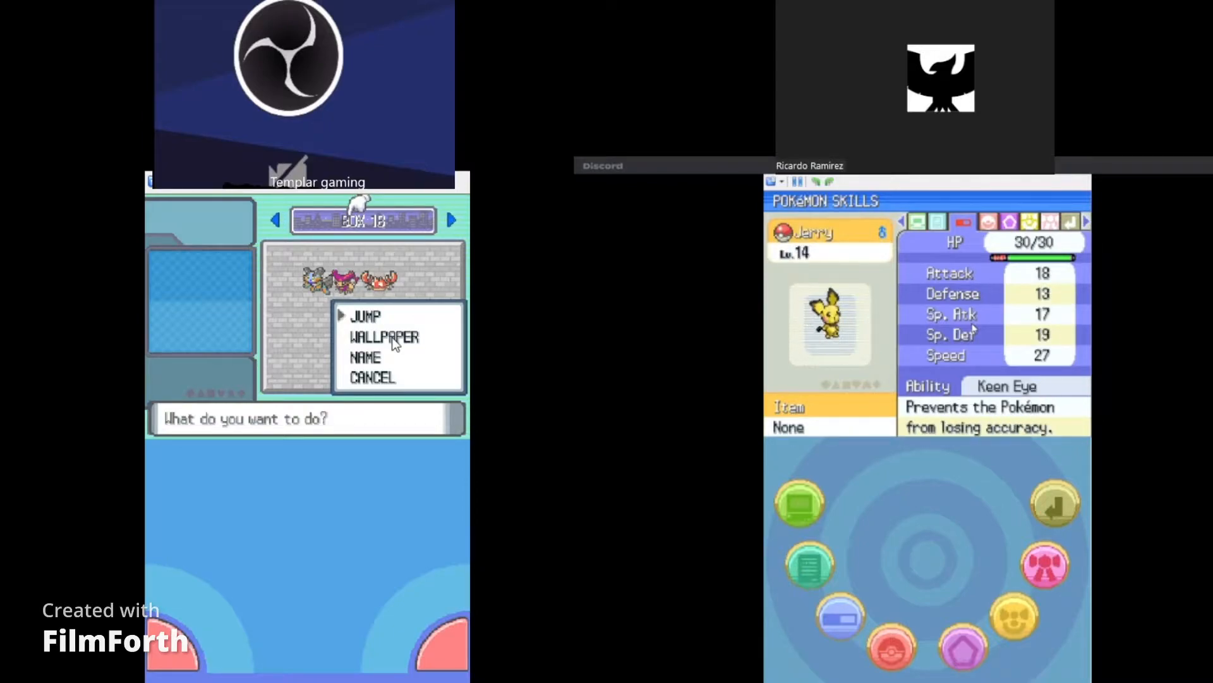
- Jump to Box 1, view Slugma GETGOOD's summary and trainer memo, then return to the box
key(x)
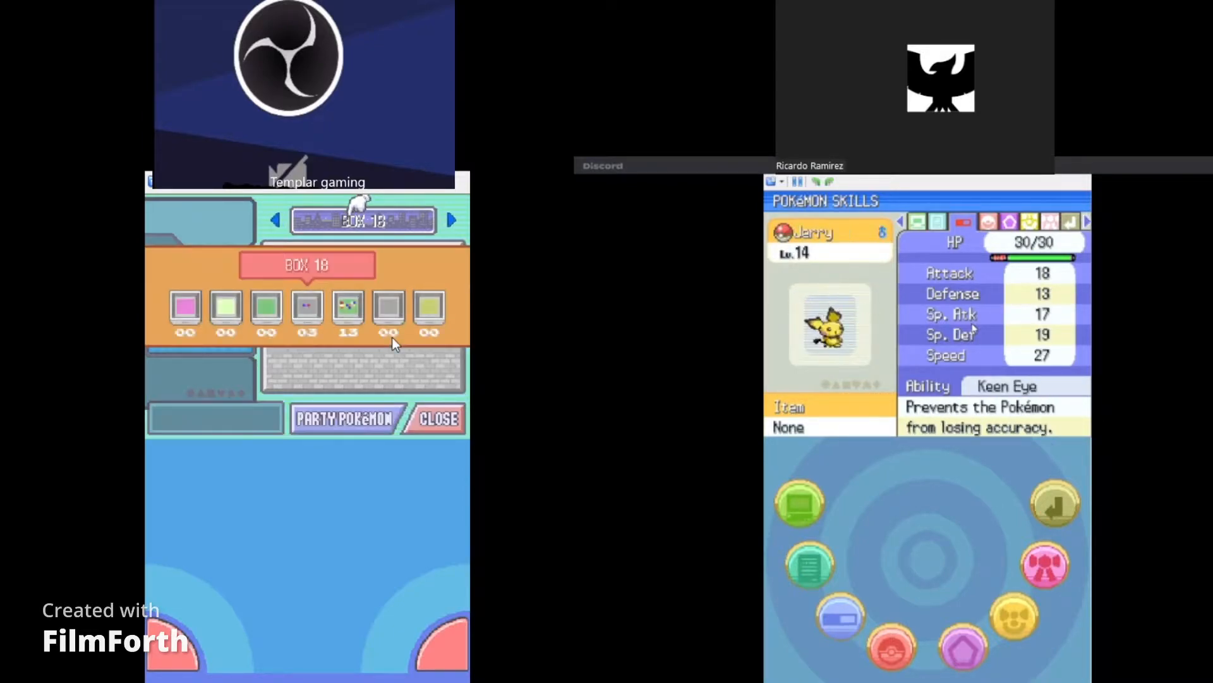
key(x)
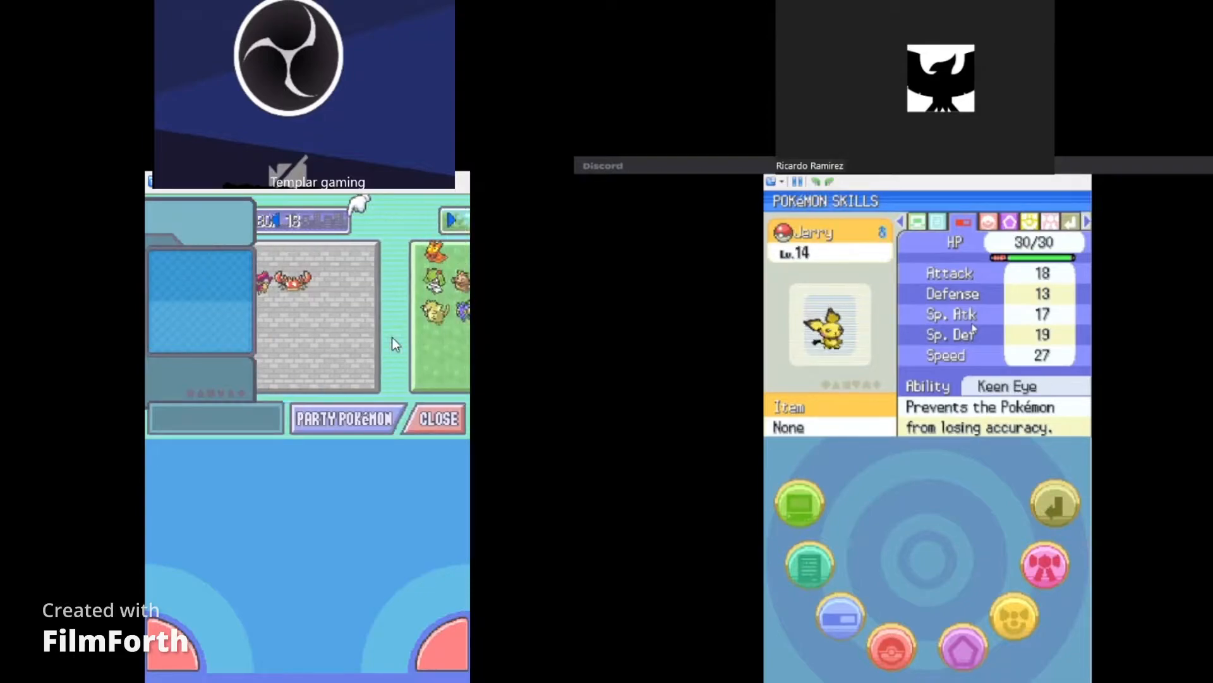
key(x)
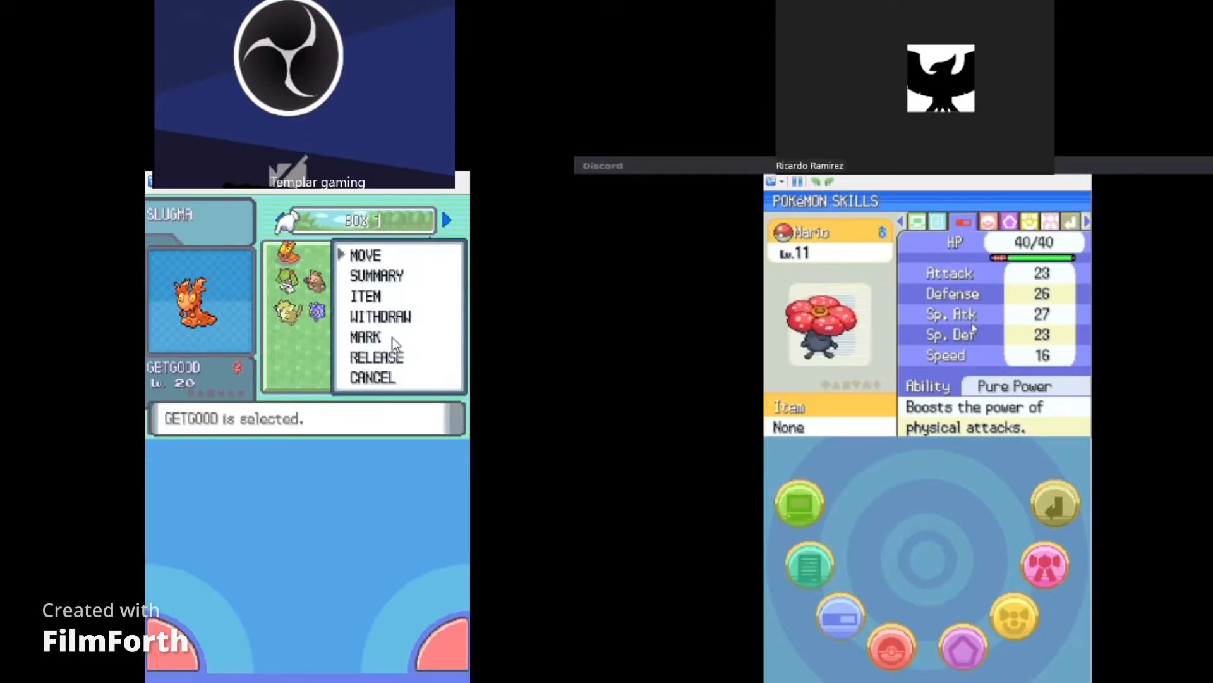
key(x)
key(x)
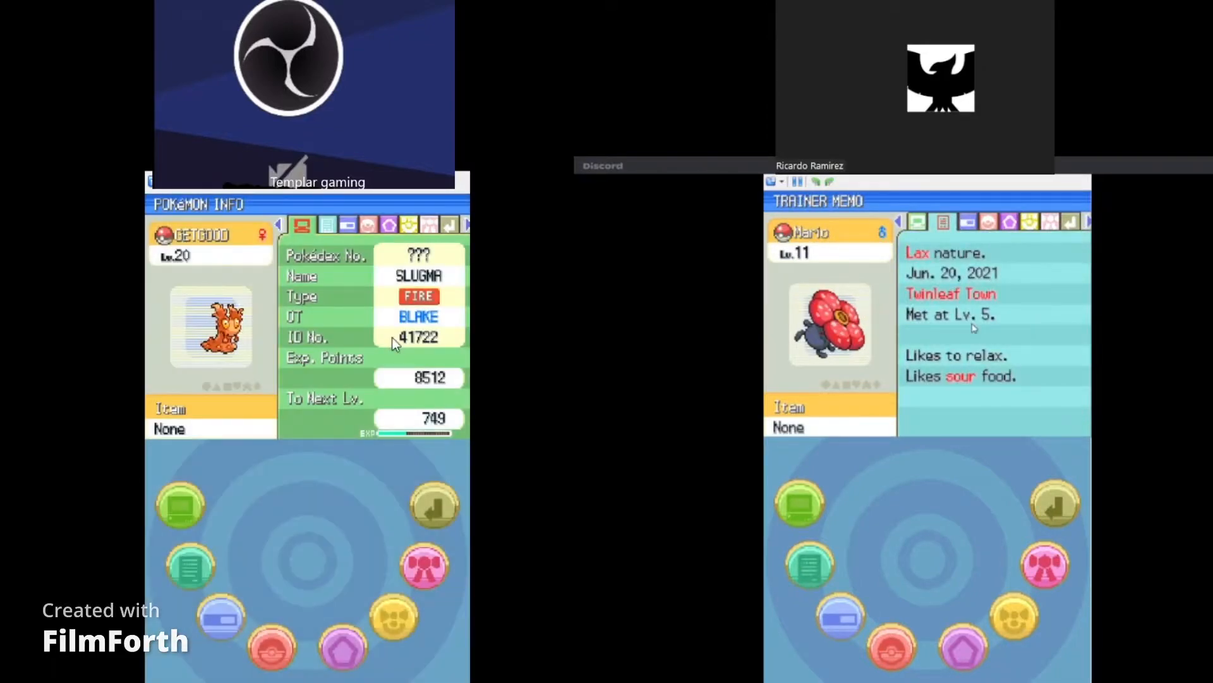
key(Right)
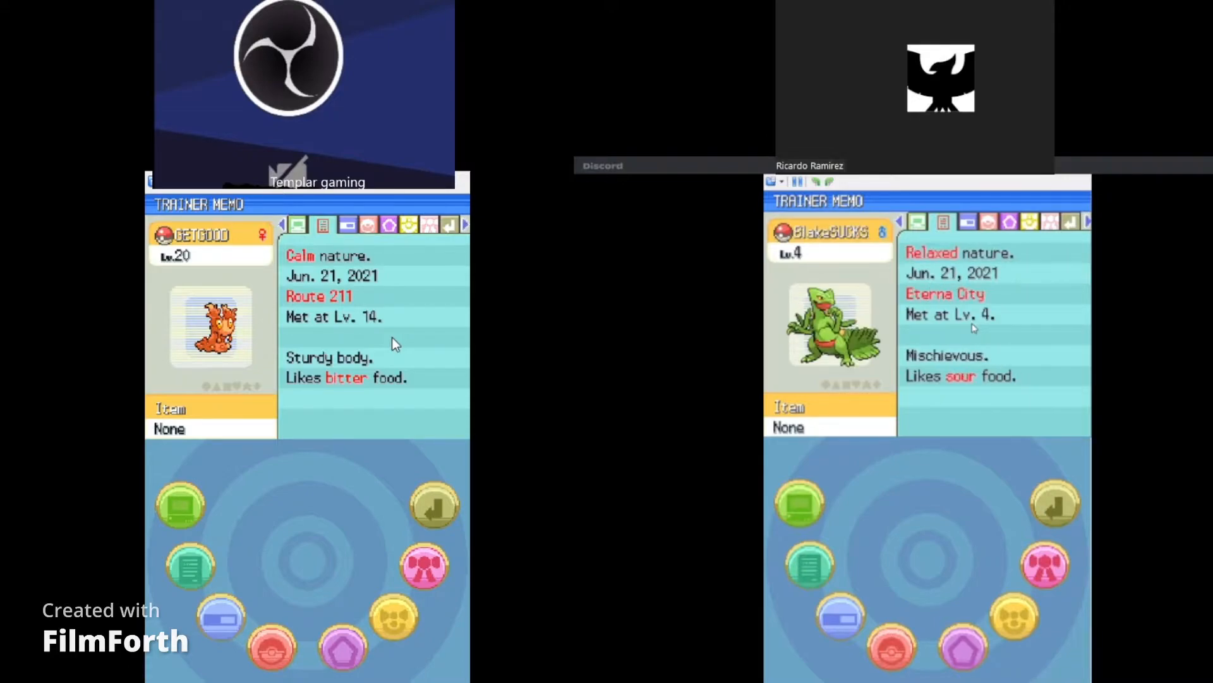
key(z)
- Move Slugma GETGOOD into the storage box and return to Box 1
key(x)
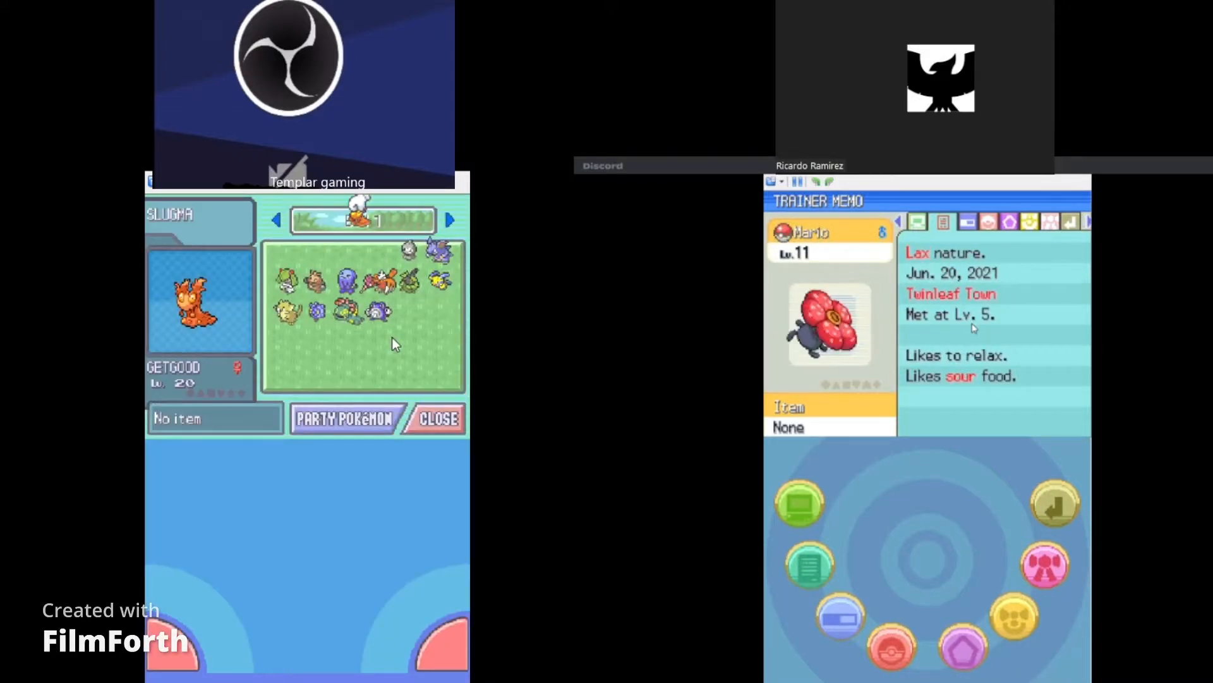
key(Right)
key(x)
key(x)
key(Right)
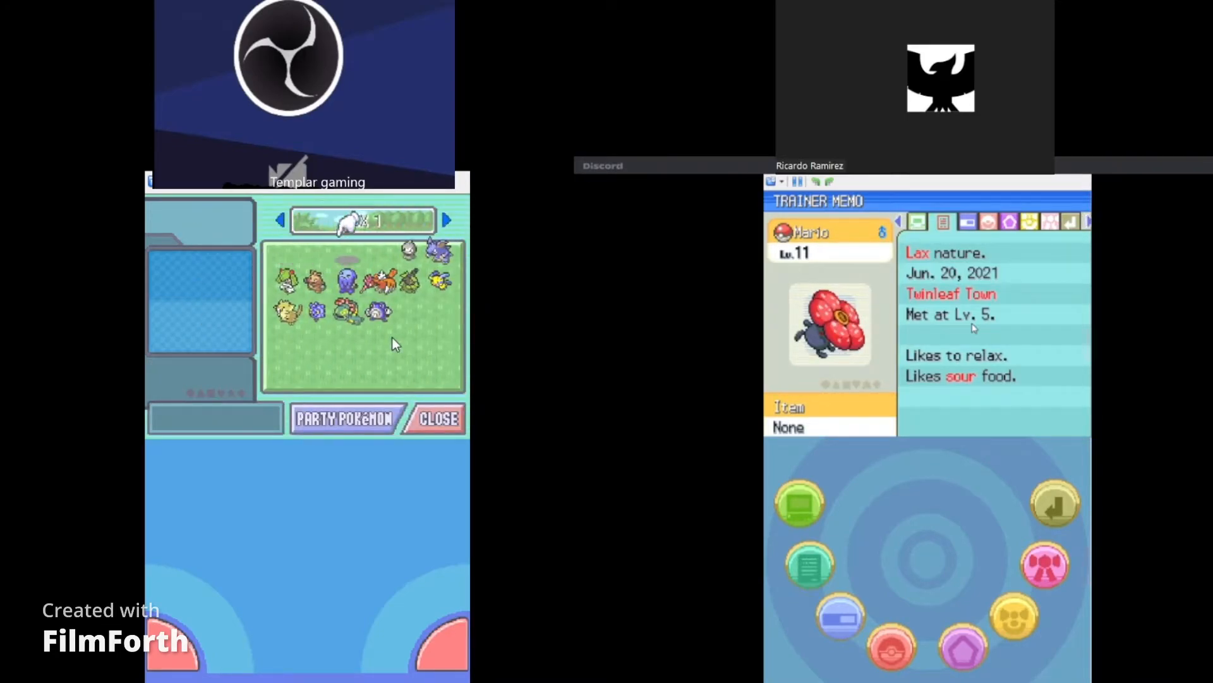
- Move Castform CAST into the storage box and return to Box 1
key(x)
key(x)
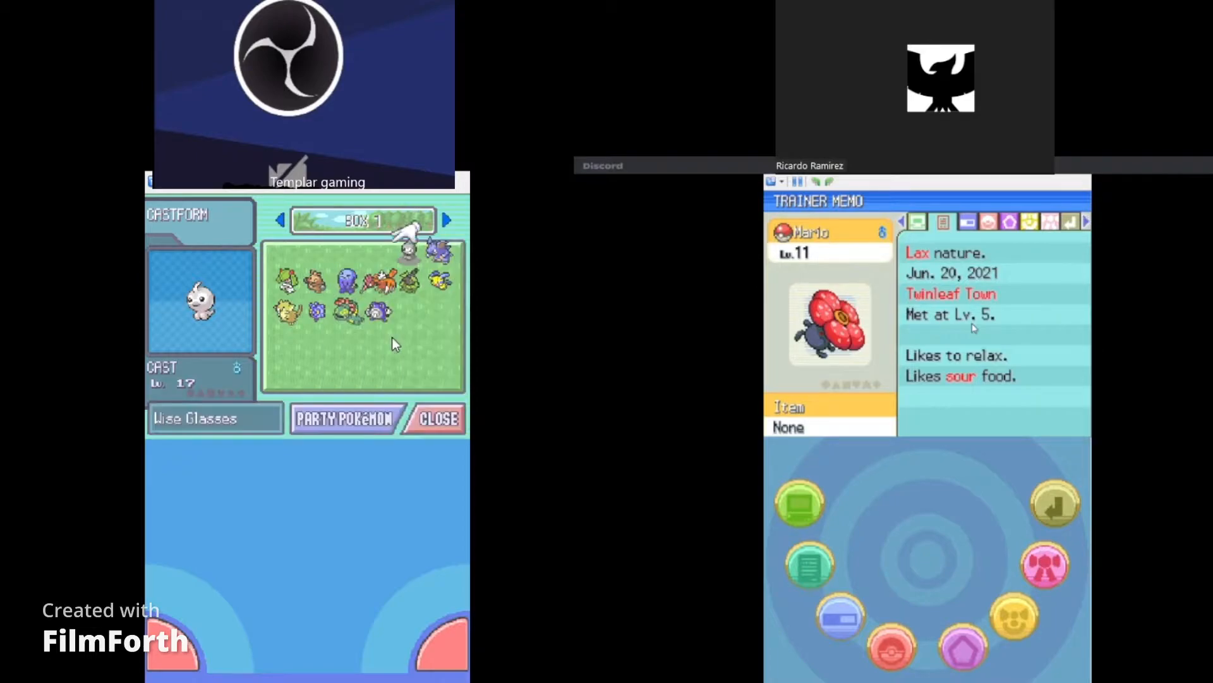
key(Left)
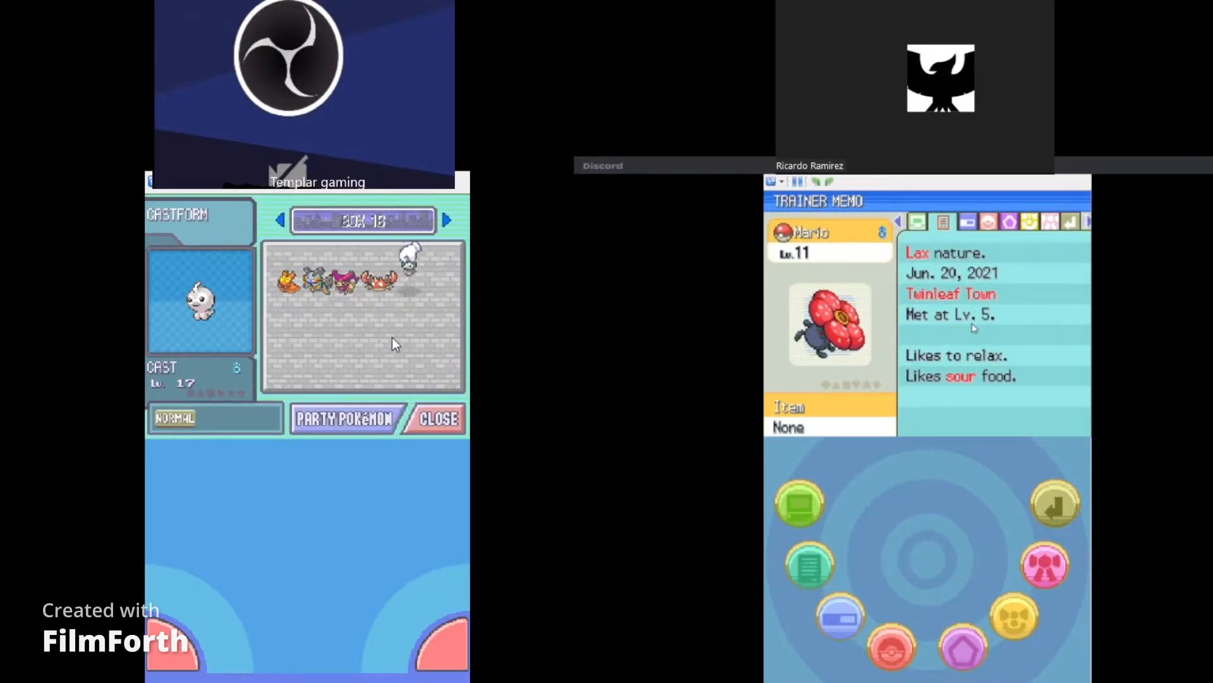
key(Up)
key(Right)
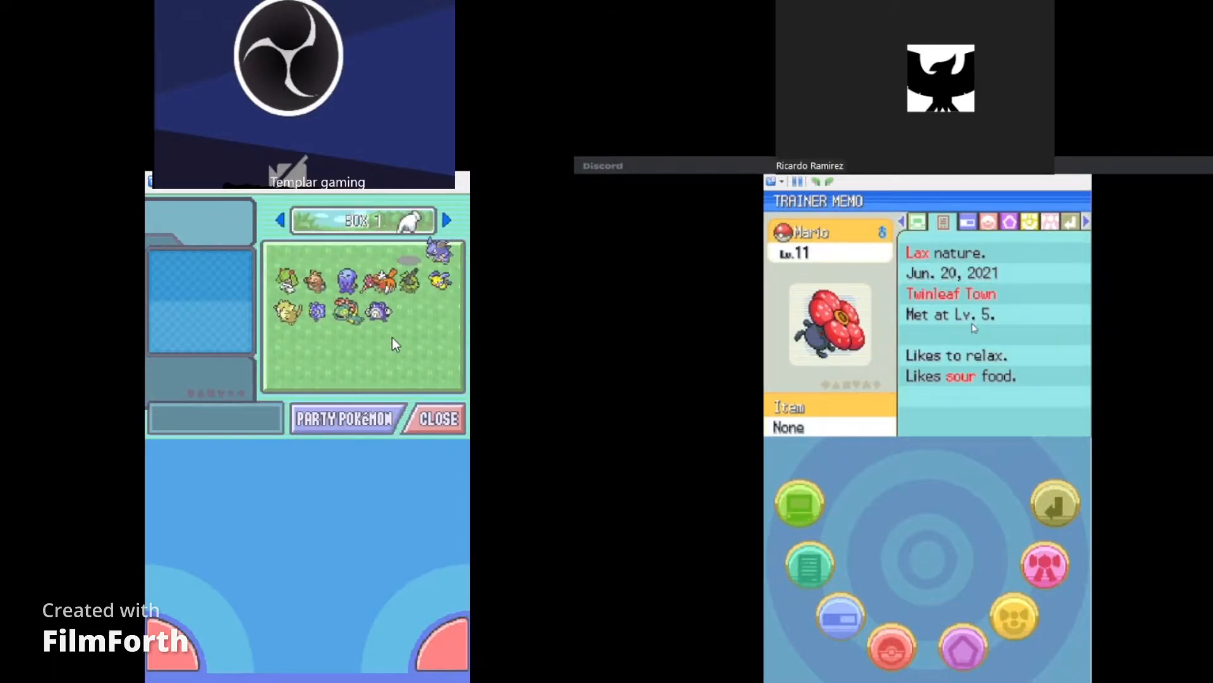
- Move Nidoqueen into the storage box, then select Kirlia BUTCH in Box 1
key(x)
key(x)
key(Right)
key(Right)
key(Right)
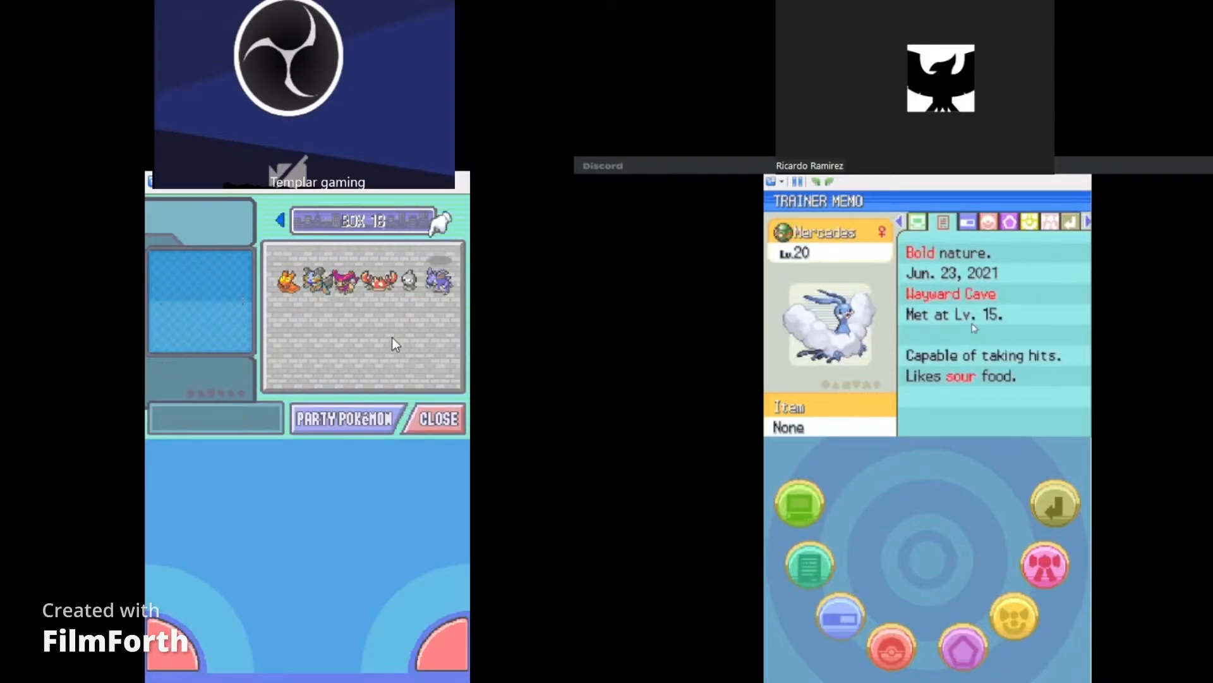
key(x)
key(Right)
key(x)
- Move Kirlia BUTCH into Box 13 and return to Box 1
key(x)
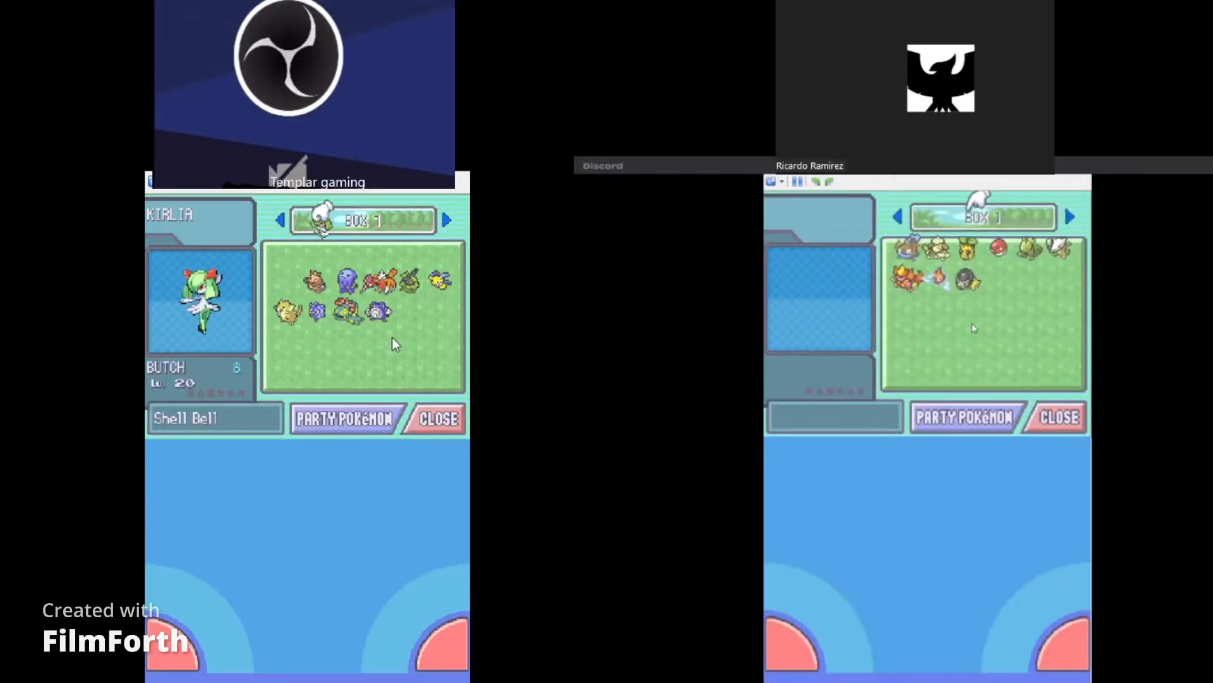
key(Left)
key(x)
key(x)
key(Right)
key(Right)
key(Down)
key(Down)
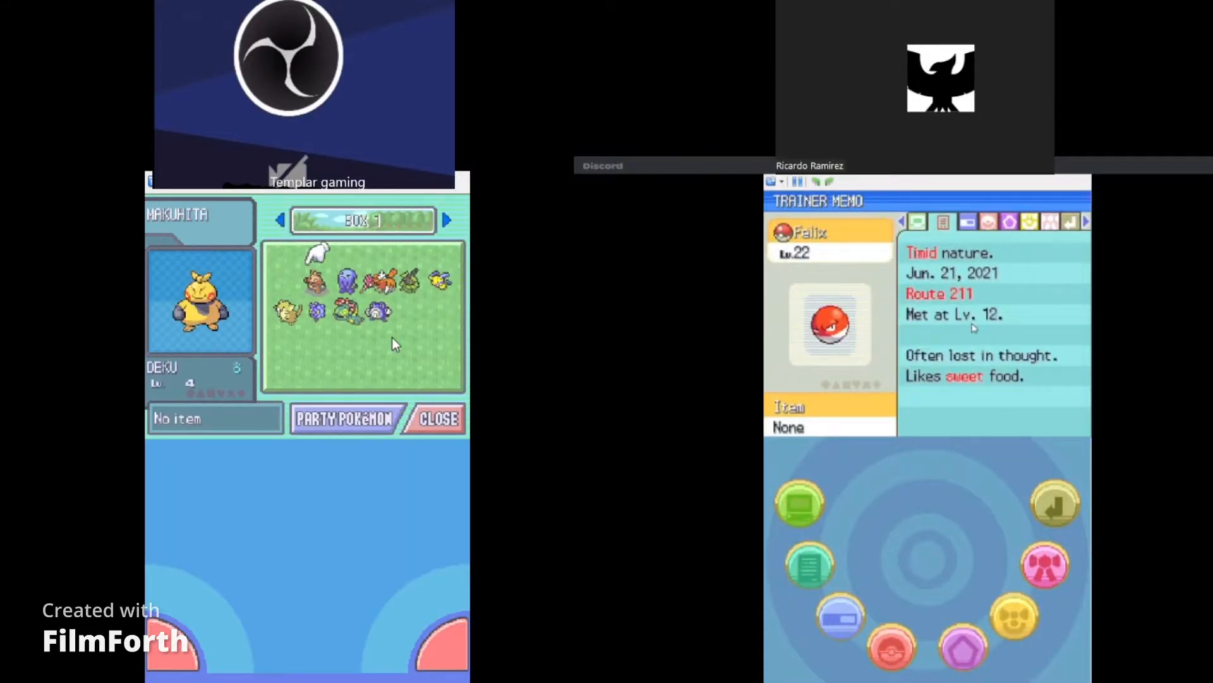
key(Down)
key(Right)
key(Right)
- Browse the remaining Box 1 Pokémon past Makuhita DEKU and bring up Fearow WOW's options
key(Right)
key(Right)
key(Left)
key(Right)
key(Right)
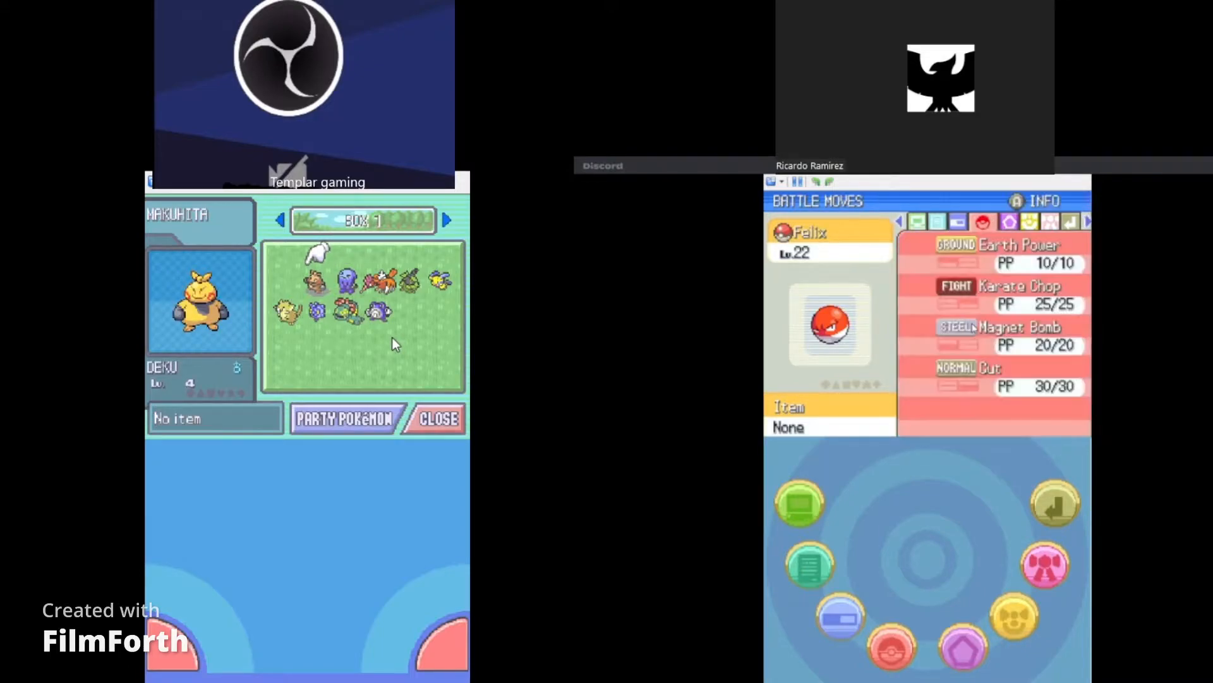
key(b)
key(Right)
key(Up)
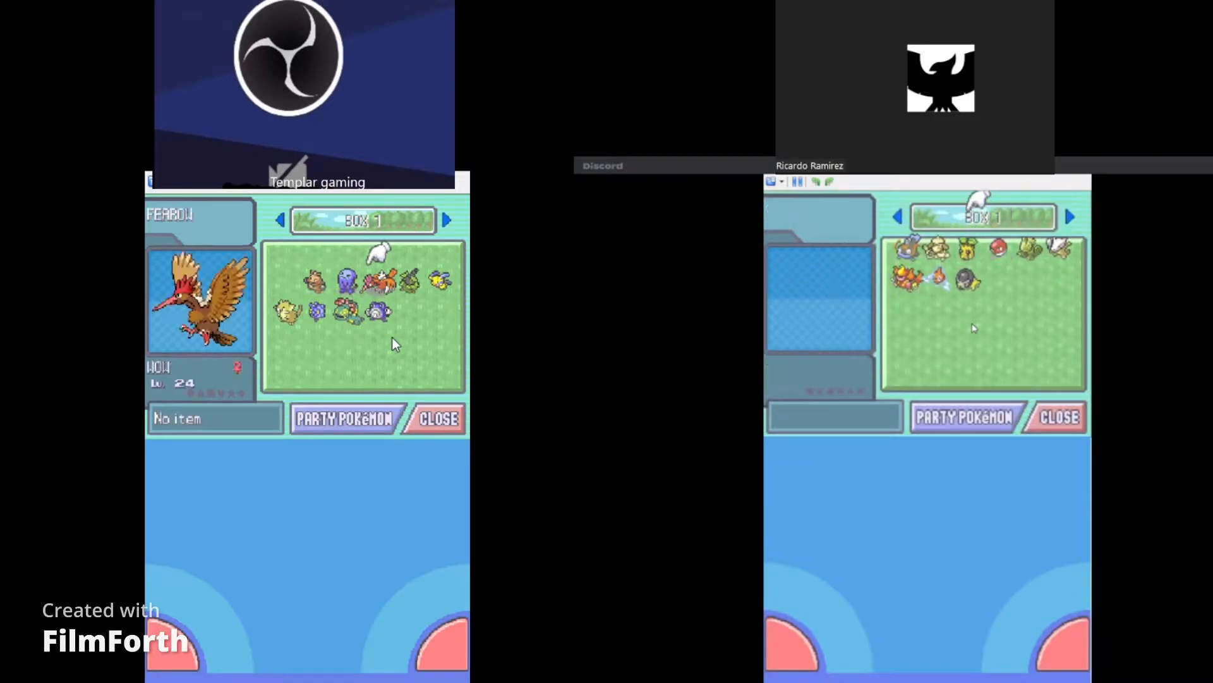
key(x)
- View Fearow WOW's summary and trainer memo, then close back to the box
key(x)
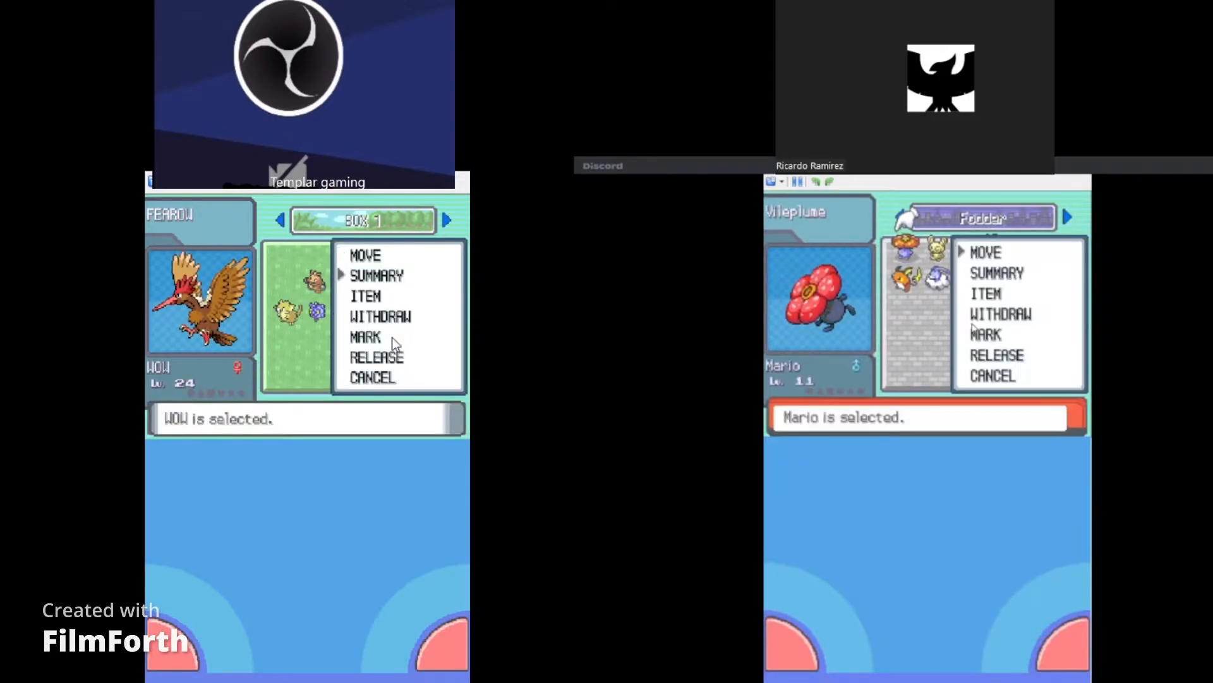
key(Down)
key(x)
key(Right)
key(Right)
key(Left)
key(z)
key(Down)
key(Down)
key(Down)
key(z)
key(Down)
key(Down)
key(Down)
key(Down)
key(x)
key(x)
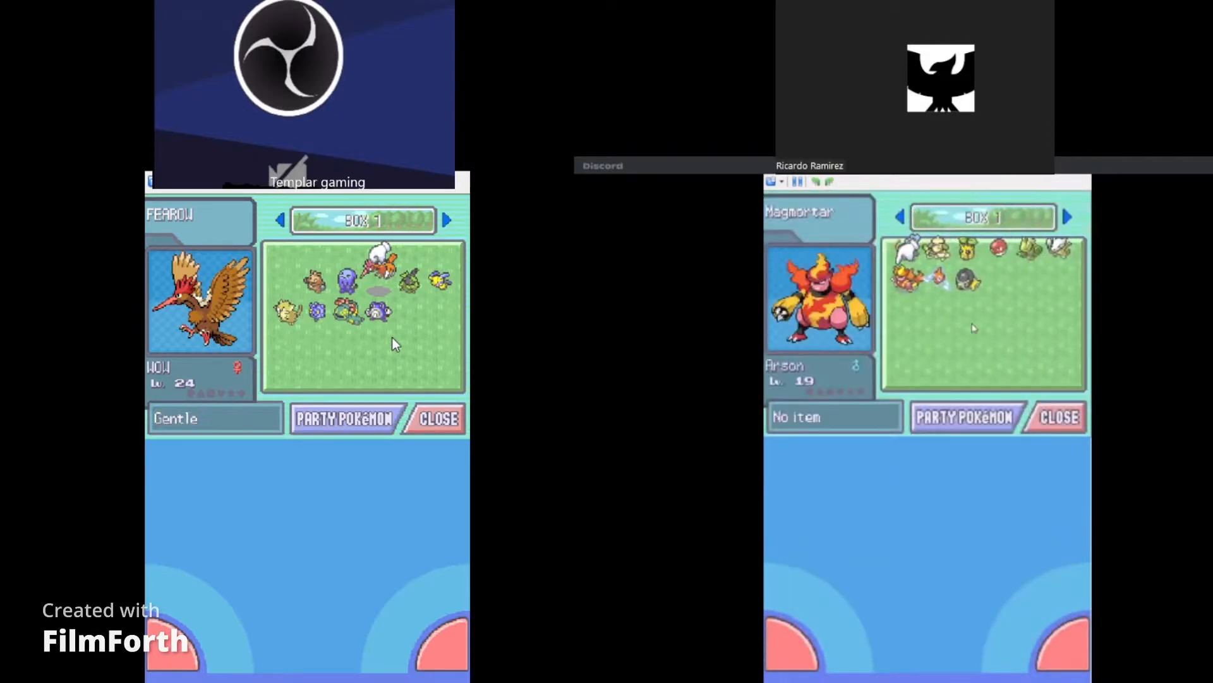
- Review Pistachio's trainer memo, stats, ability and battle moves, then close the summary
key(z)
key(z)
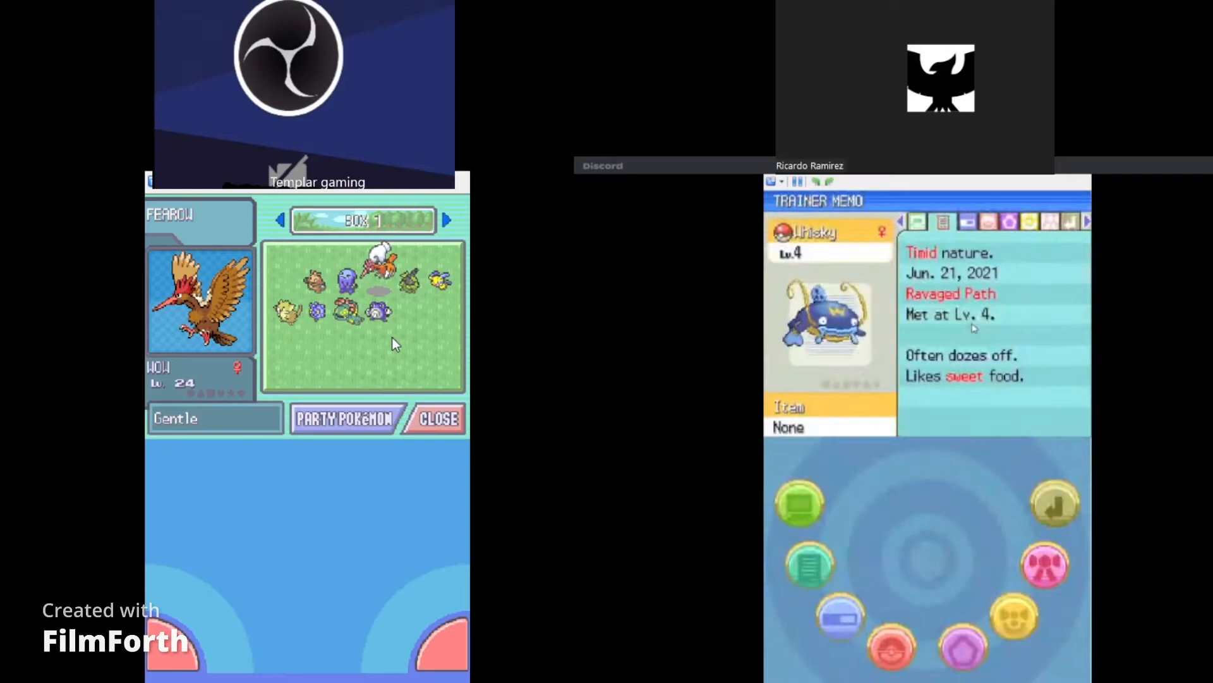
key(Down)
key(Right)
key(Right)
key(Down)
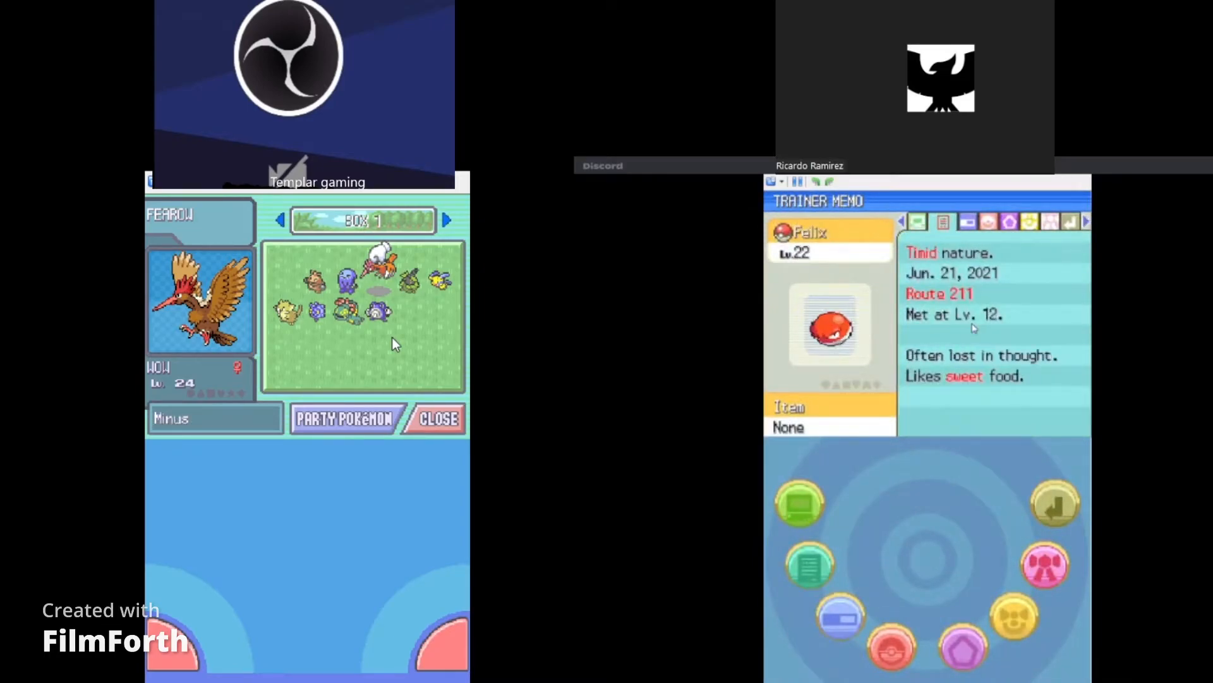
key(Right)
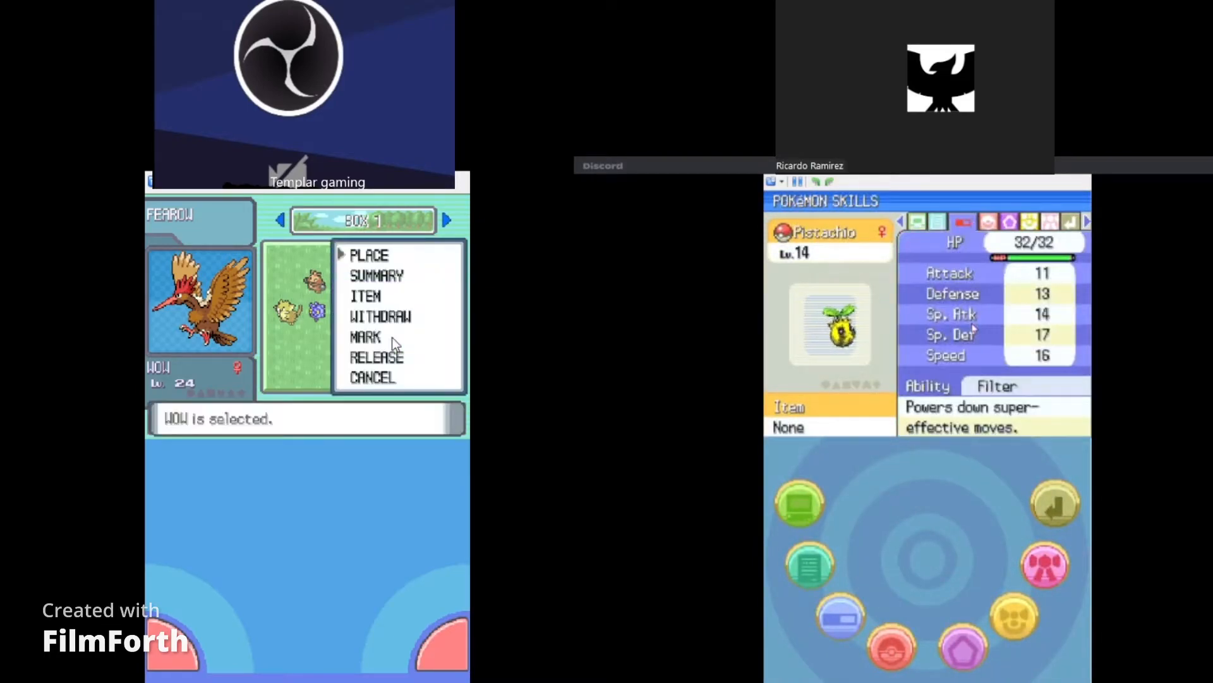
key(Right)
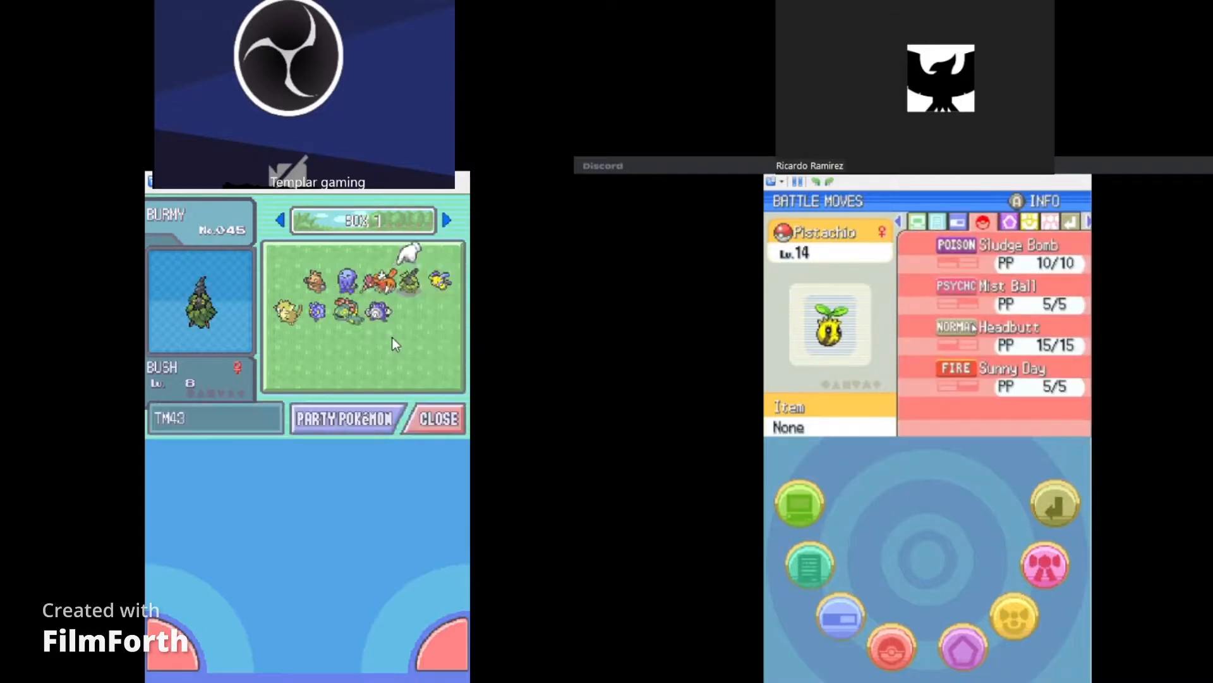
key(Right)
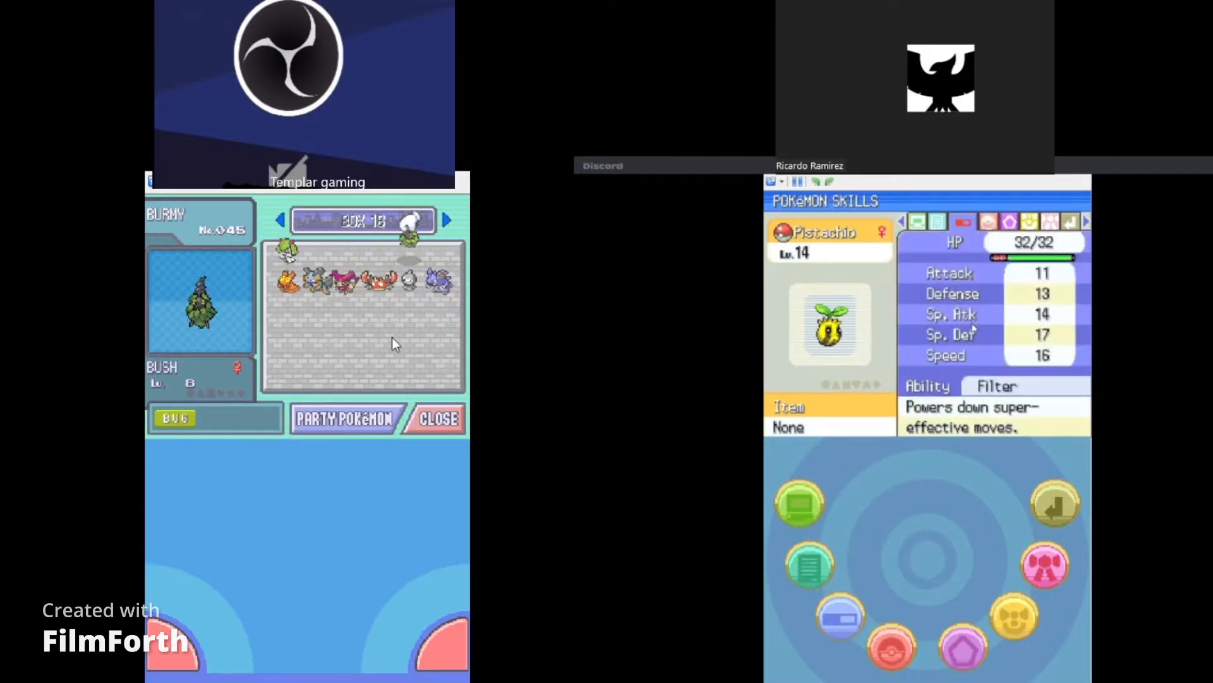
key(b)
- Switch the storage view to the Fodder box and land on Mario
key(Right)
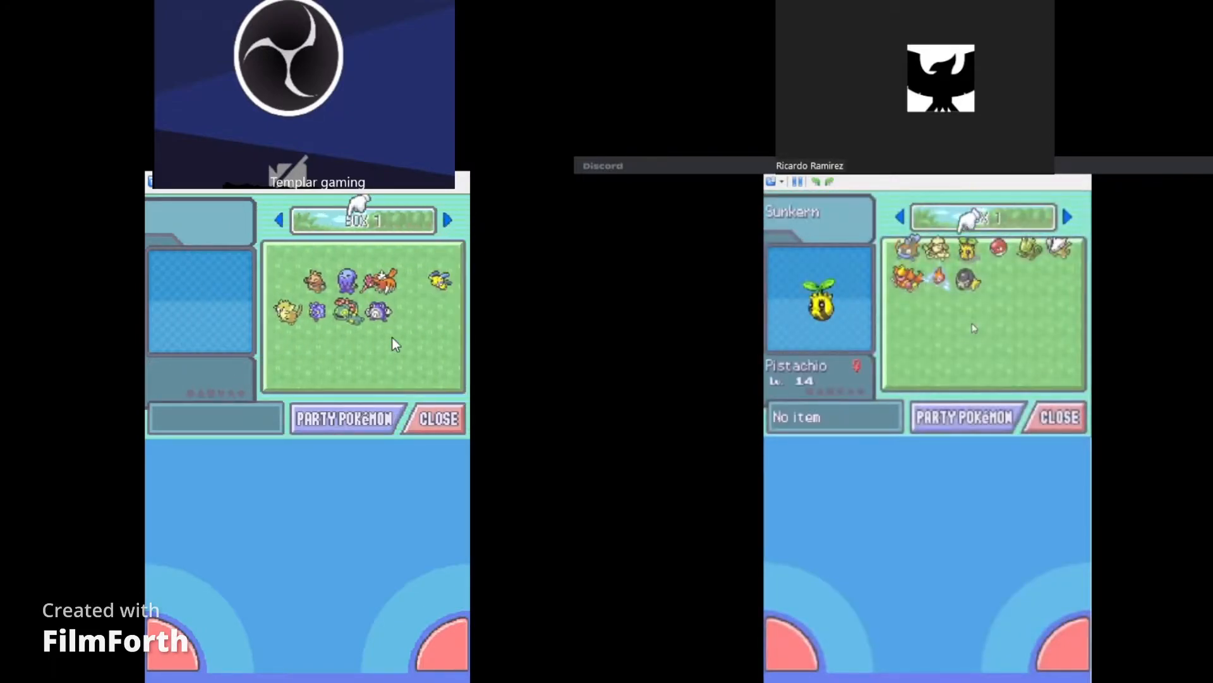
key(Right)
key(Down)
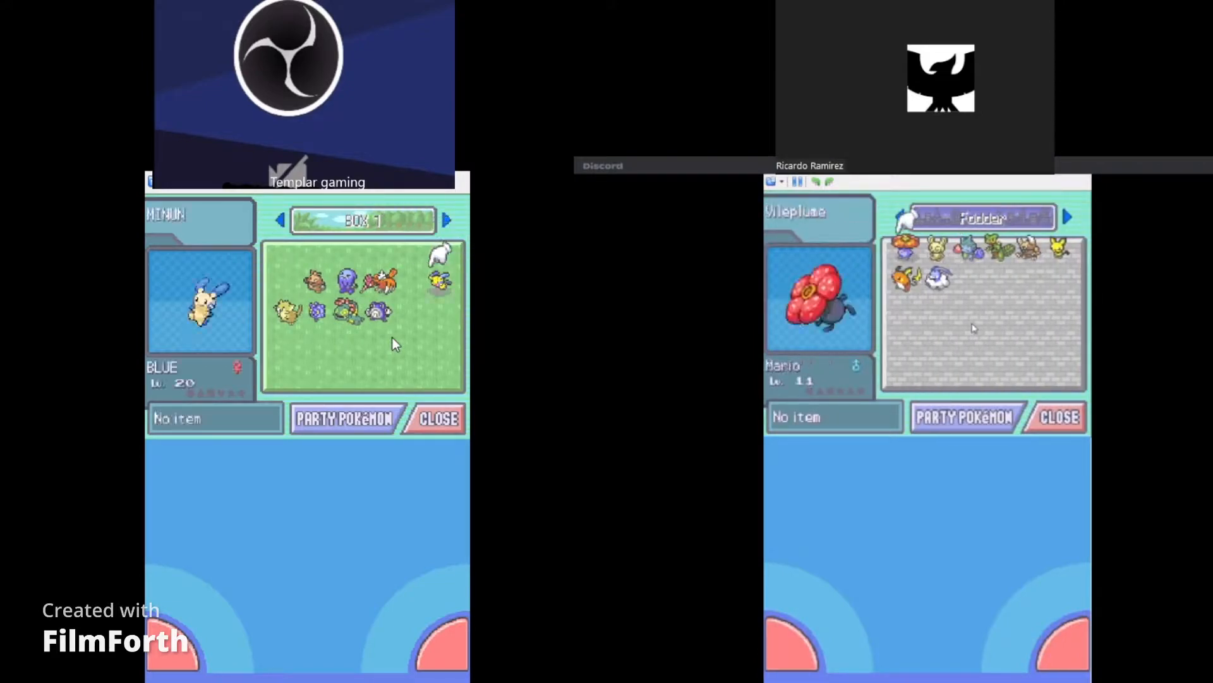
- View Mario's summary and page through stored Pokémon's trainer memos, including Daspin's, back to Box 1
key(x)
key(x)
key(Right)
key(Down)
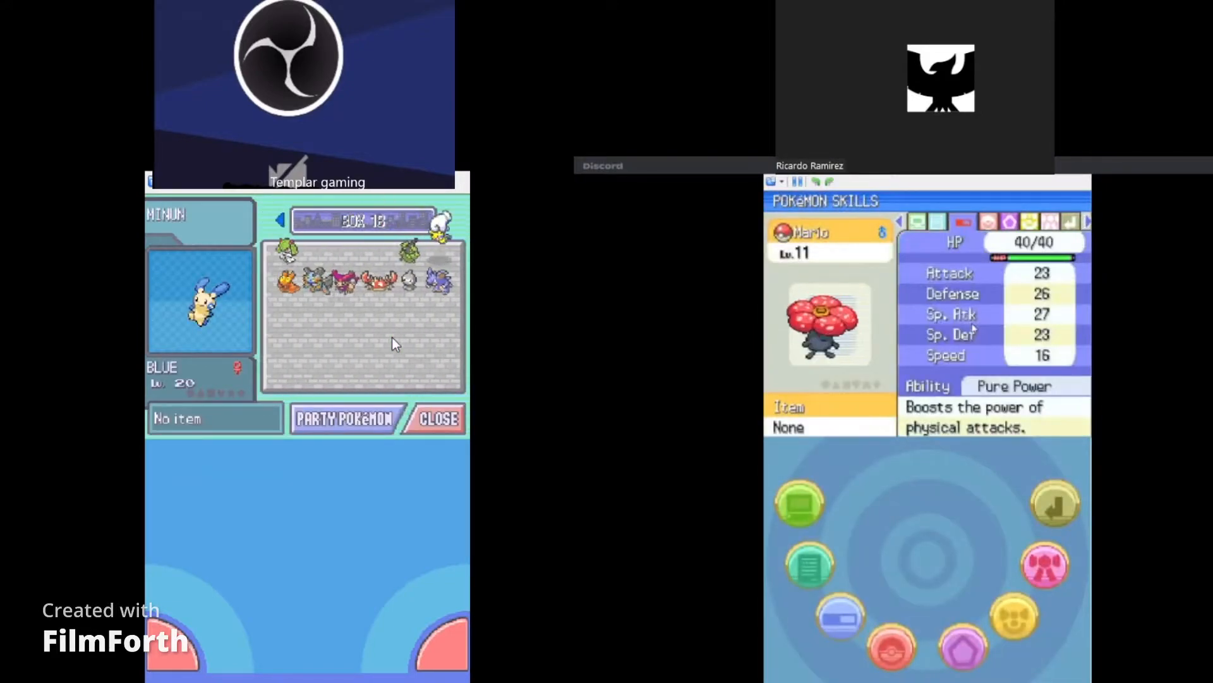
key(Right)
key(Down)
key(Right)
key(Down)
key(Down)
- Select Rattigan and show its summary and trainer memo
key(Left)
key(Left)
key(Down)
key(x)
key(Down)
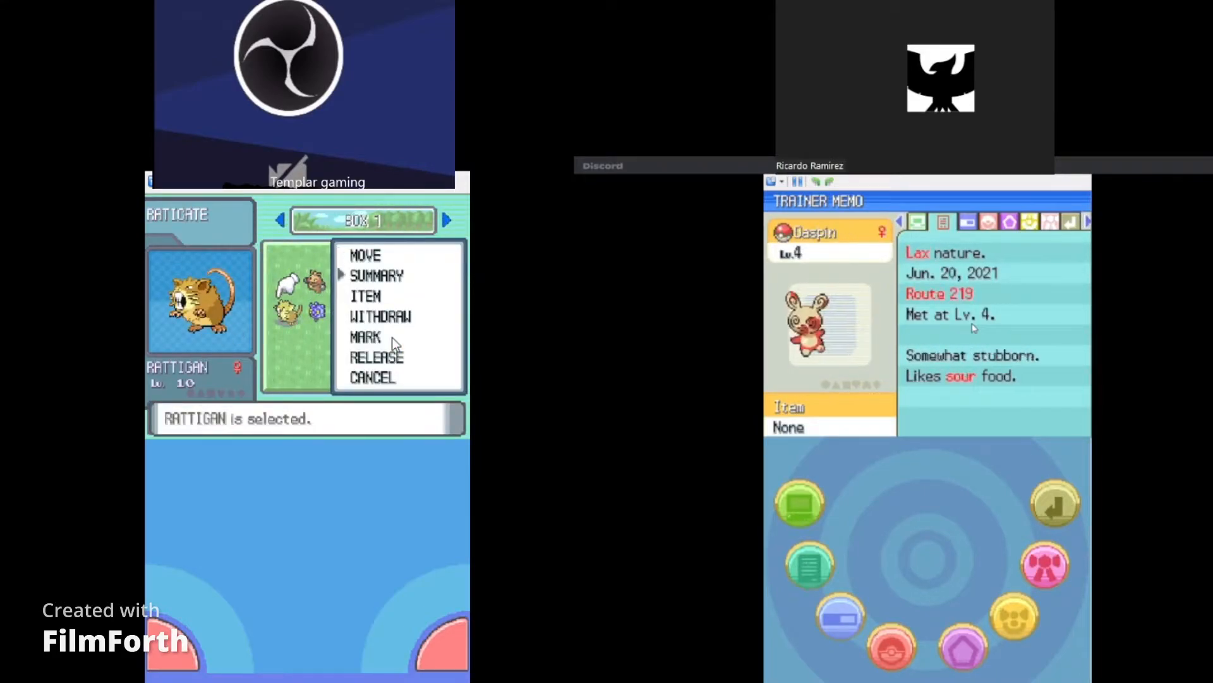
key(x)
key(Down)
key(Right)
key(Down)
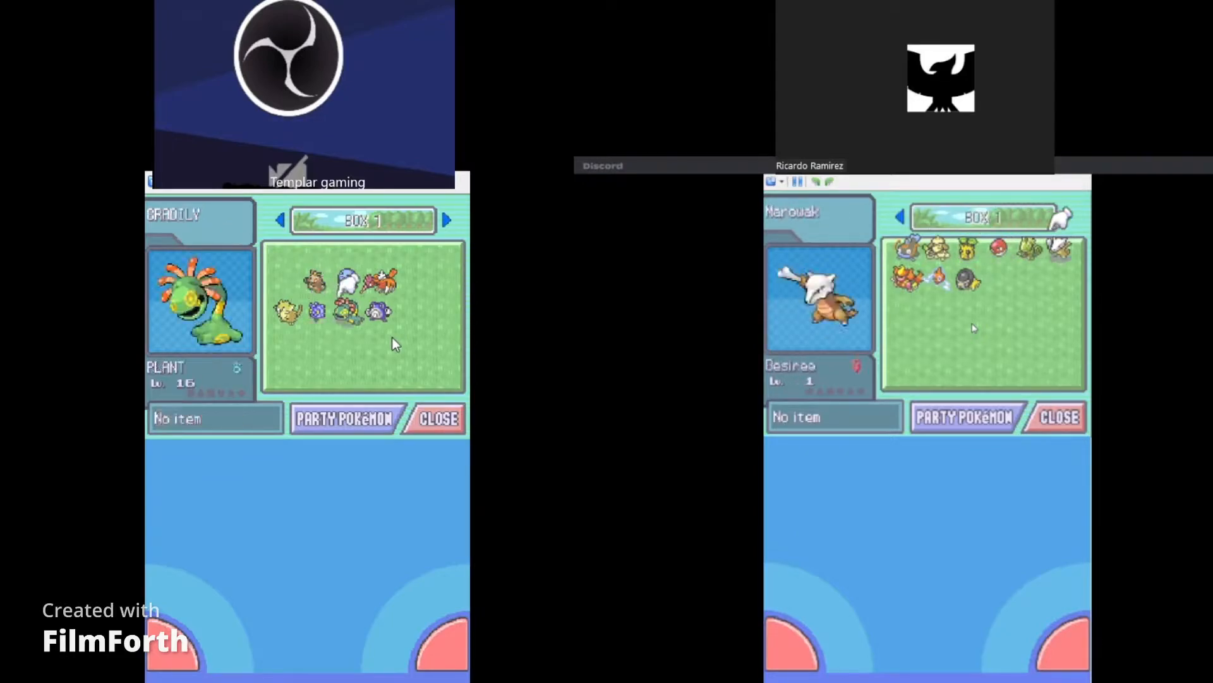
- View Cradily PLANT's summary and trainer memo, then close back to the box
key(x)
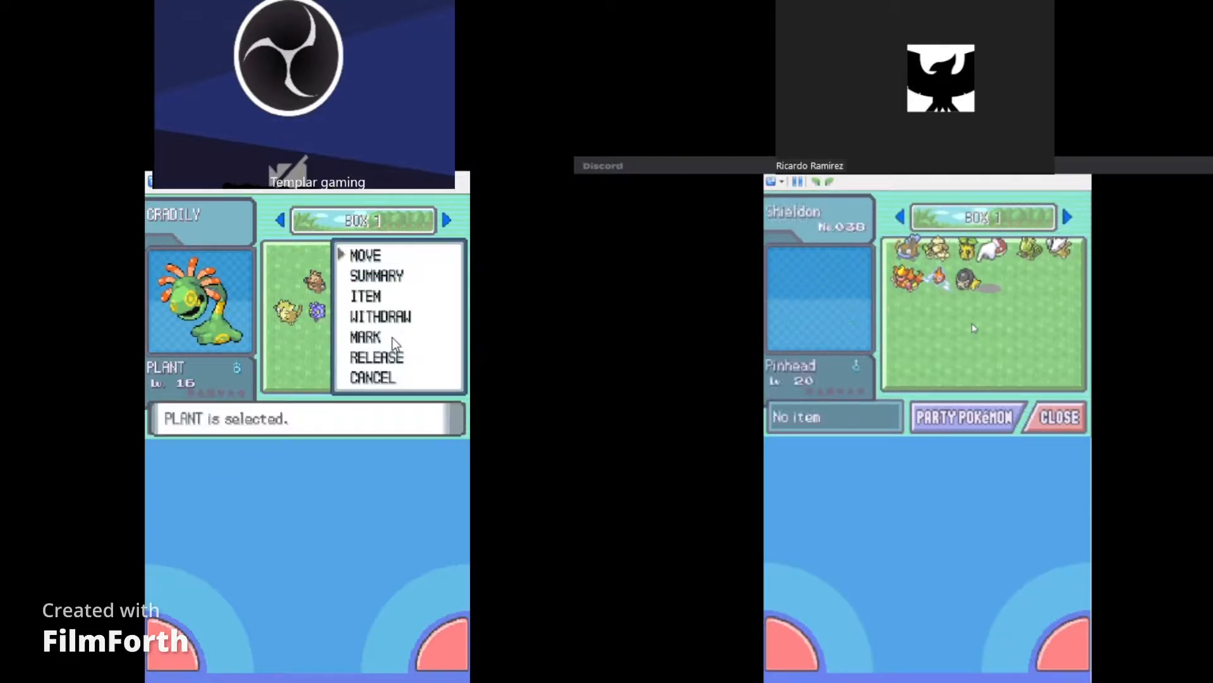
key(x)
key(Down)
key(Up)
key(Right)
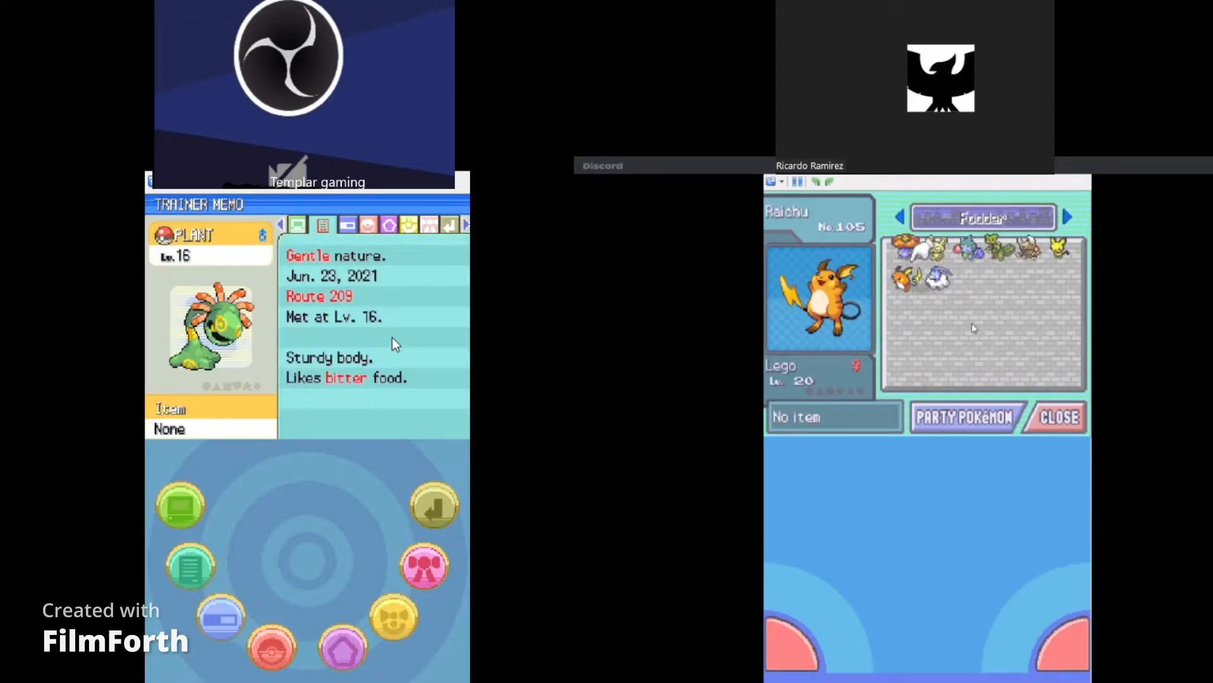
key(z)
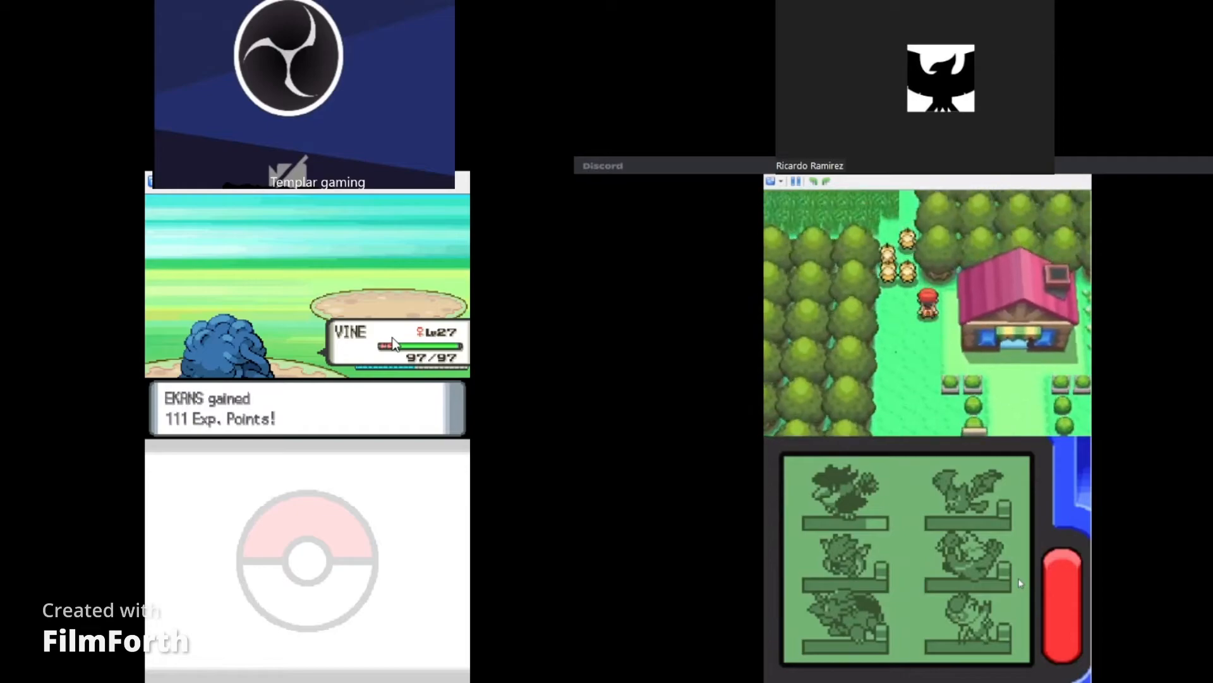
- Advance the left battle through KAKUNA and El Chapo's attack, dismissing the level-up stats
key(x)
key(x)
key(x)
key(x)
key(x)
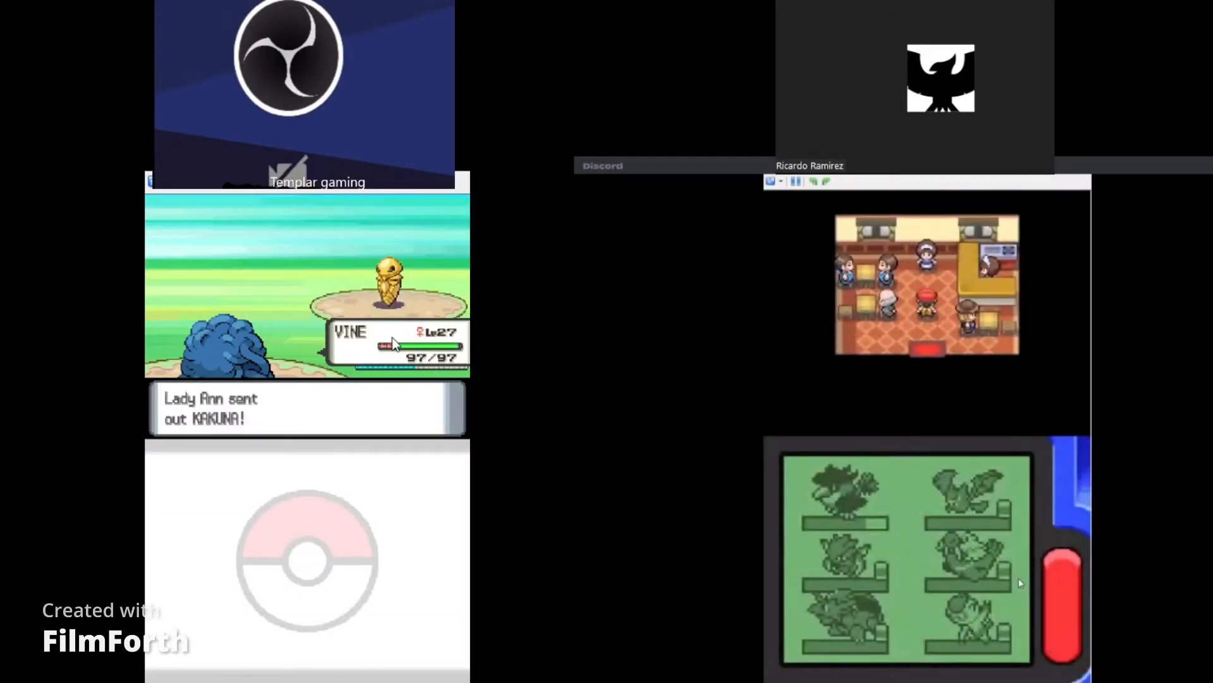
key(x)
key(x)
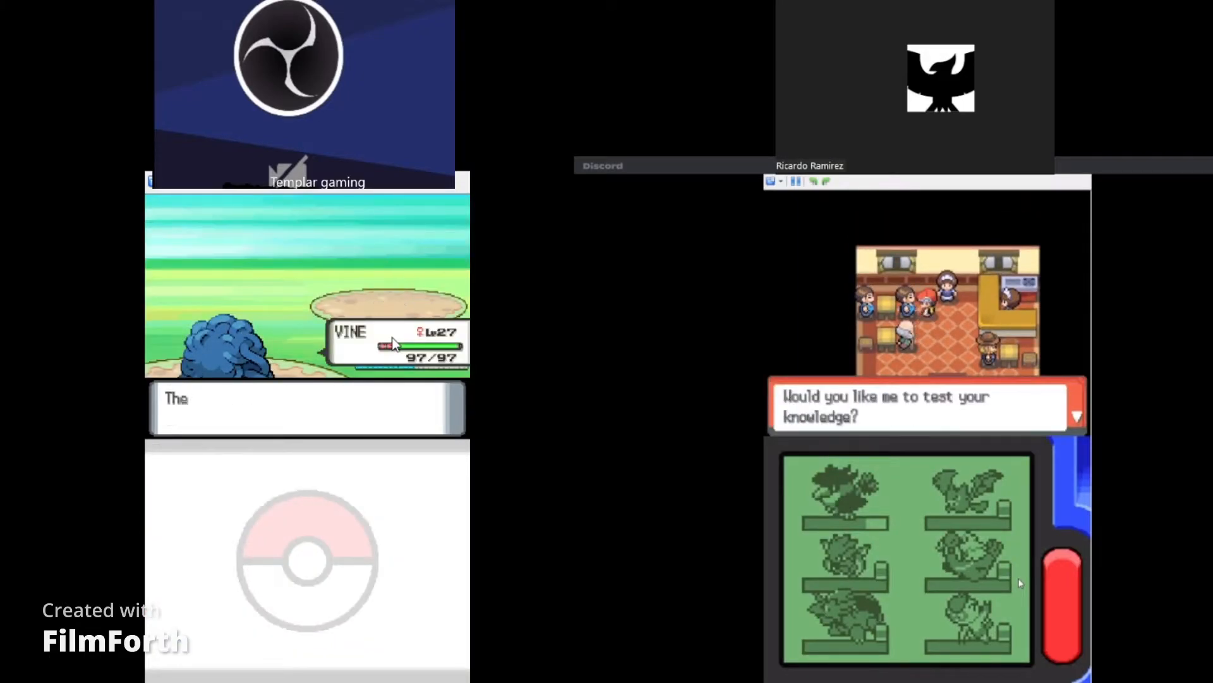
key(x)
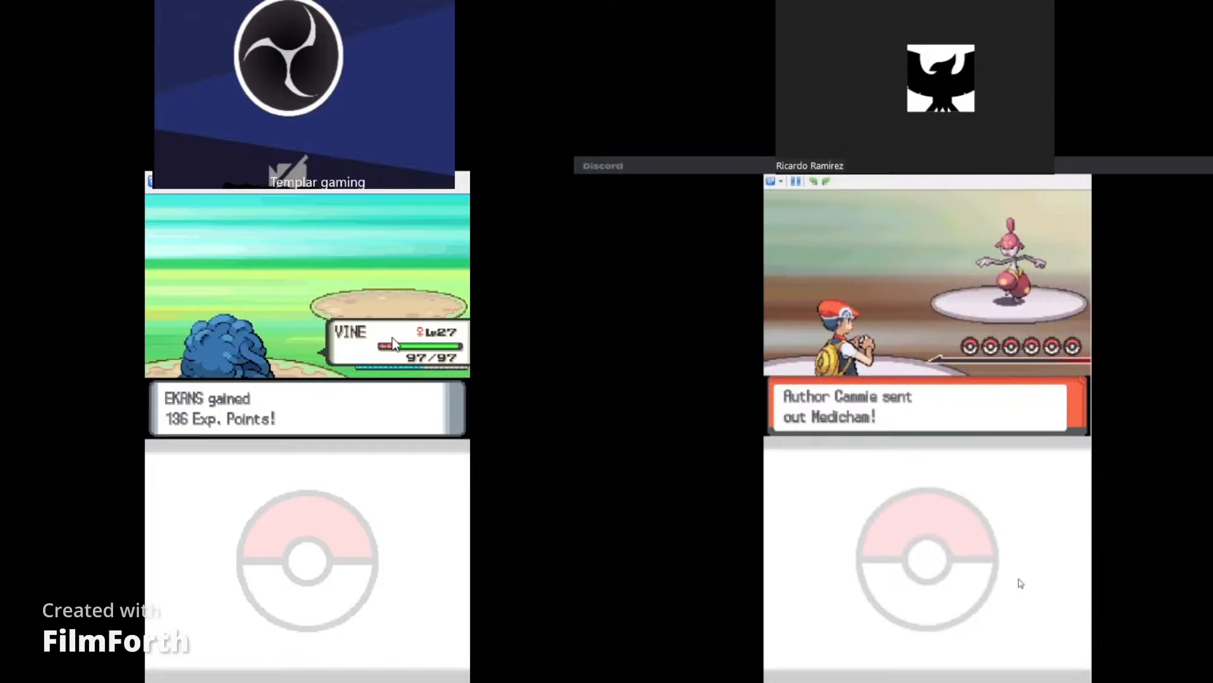
key(x)
key(x)
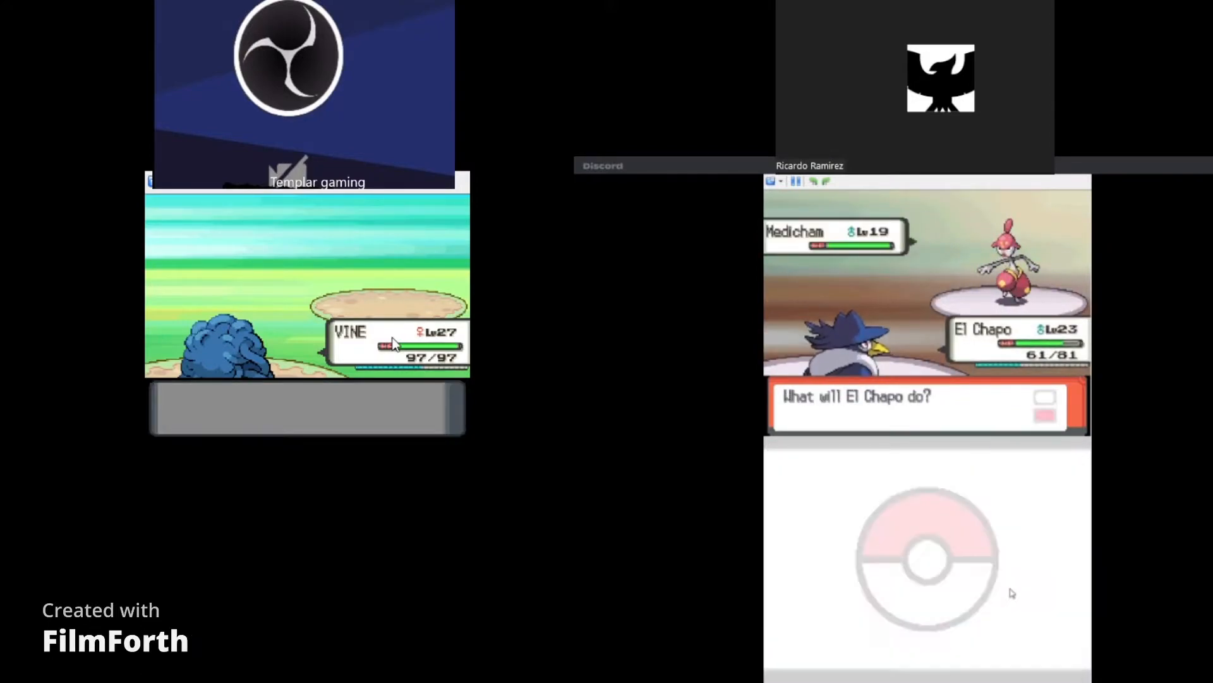
key(x)
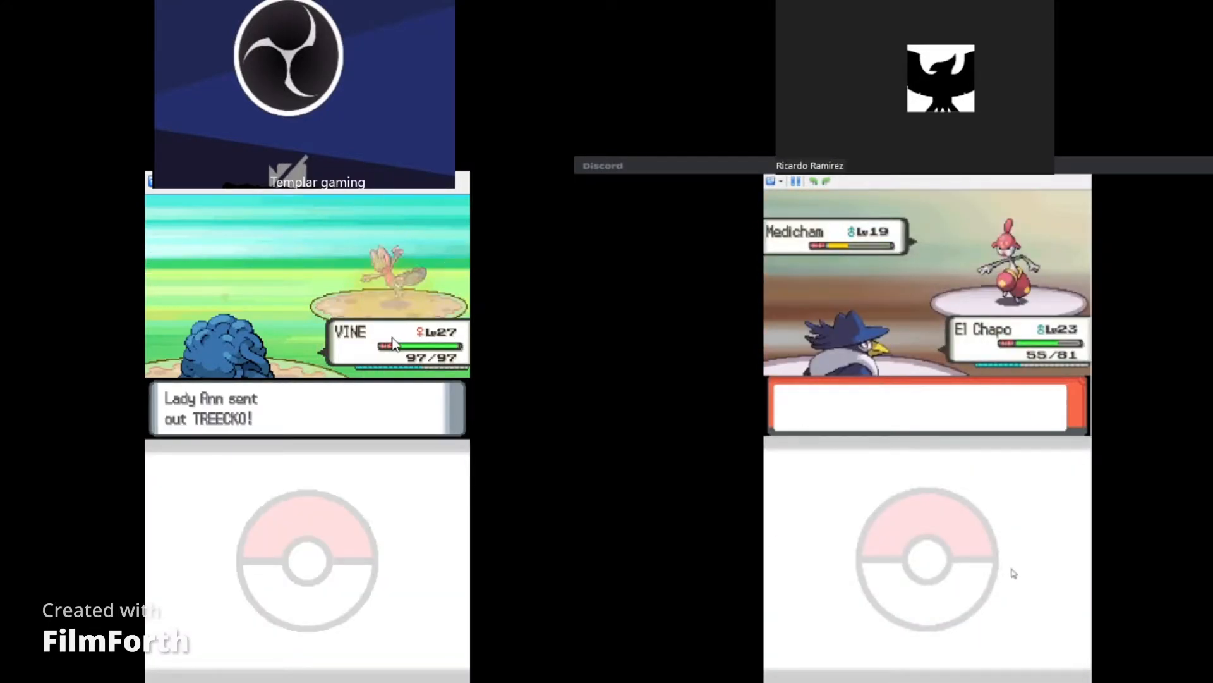
key(x)
key(x)
key(x)
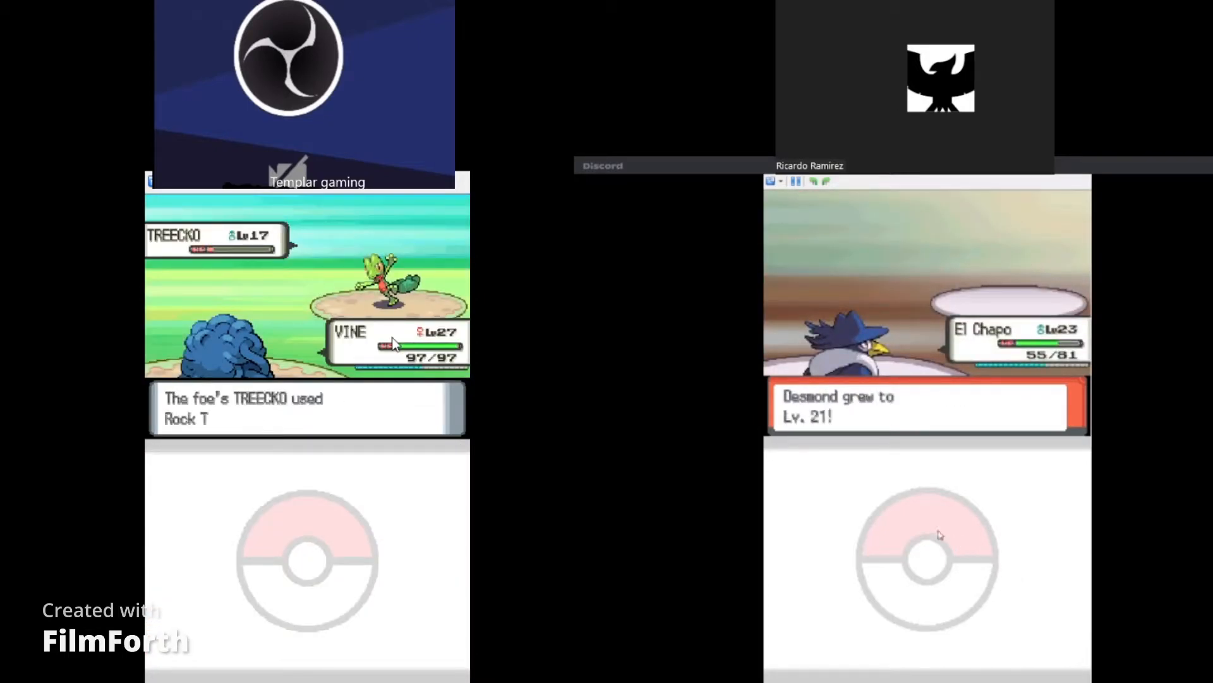
key(x)
key(x)
key(x)
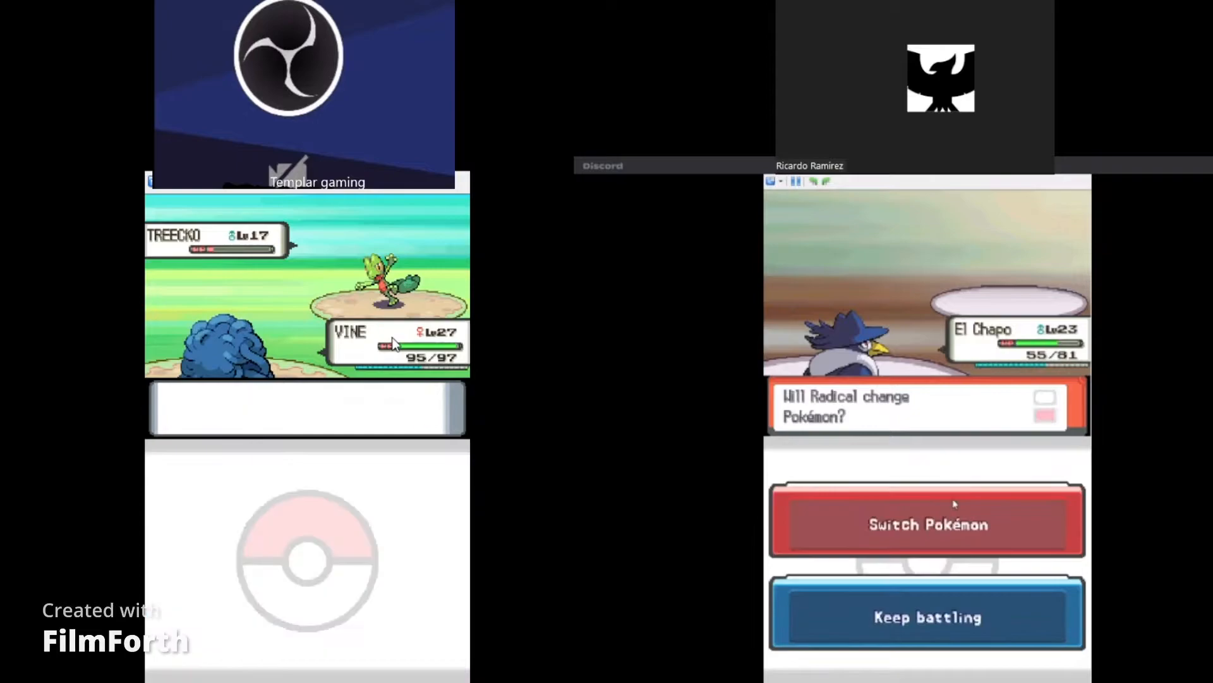
- Switch in Desmond and hit Volbeat with Fire Fang twice
click(955, 505)
key(x)
key(x)
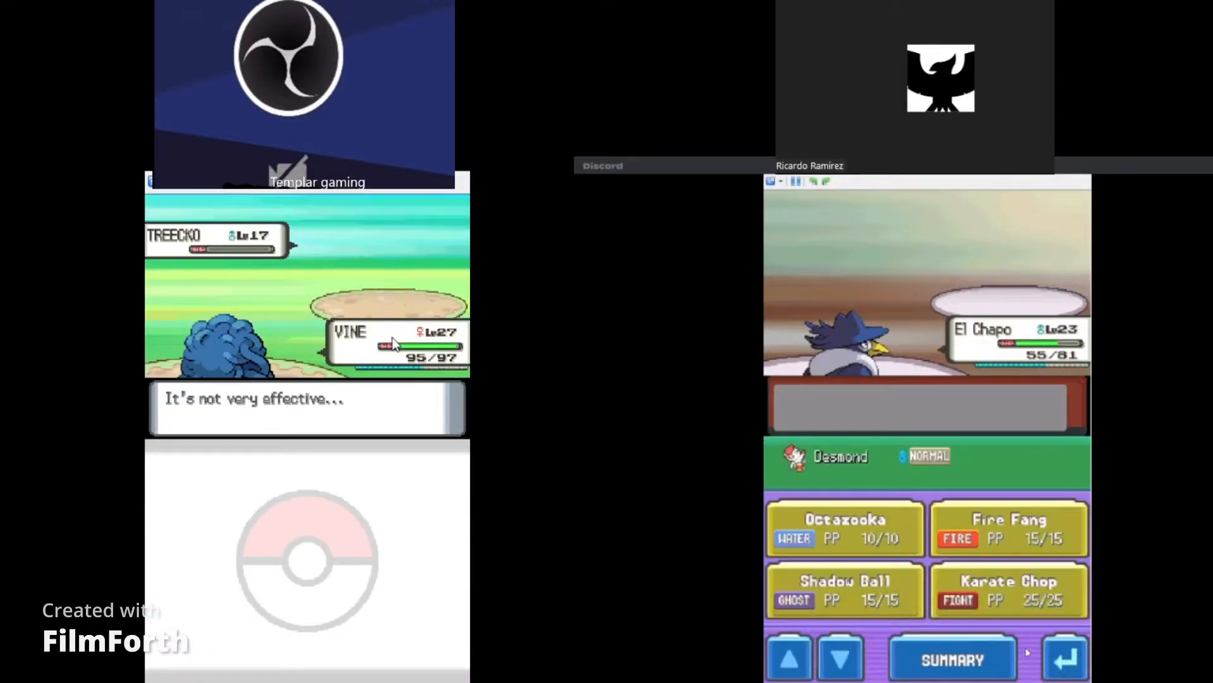
key(x)
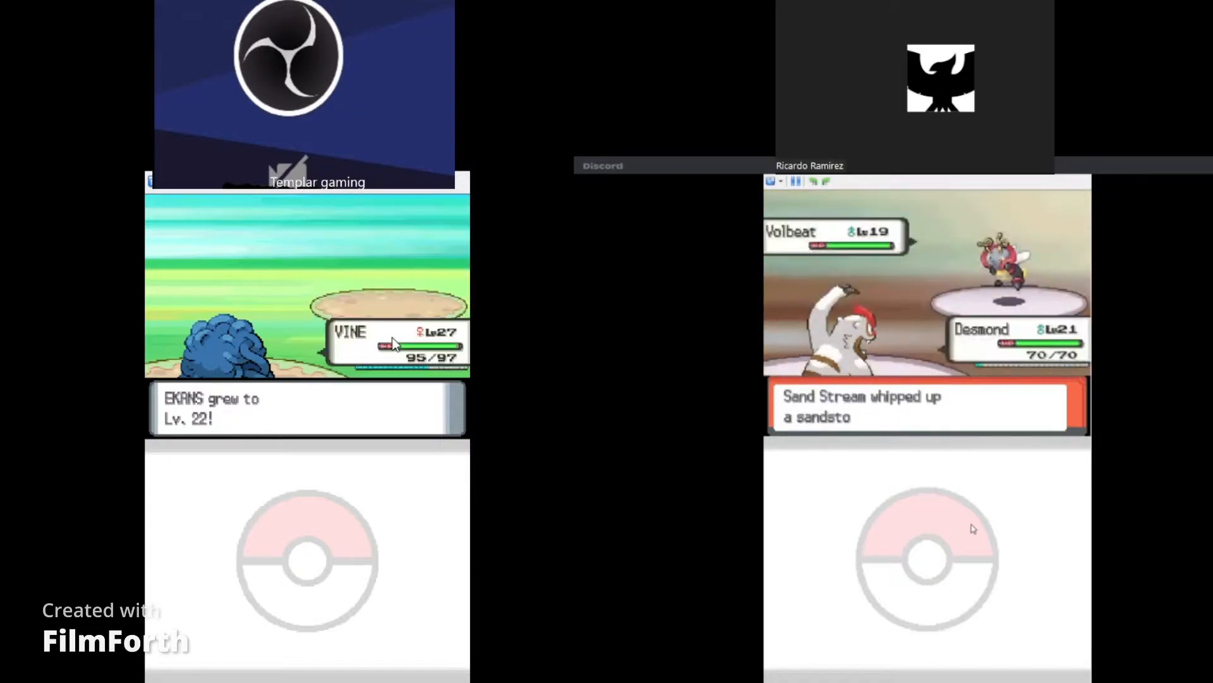
click(1000, 512)
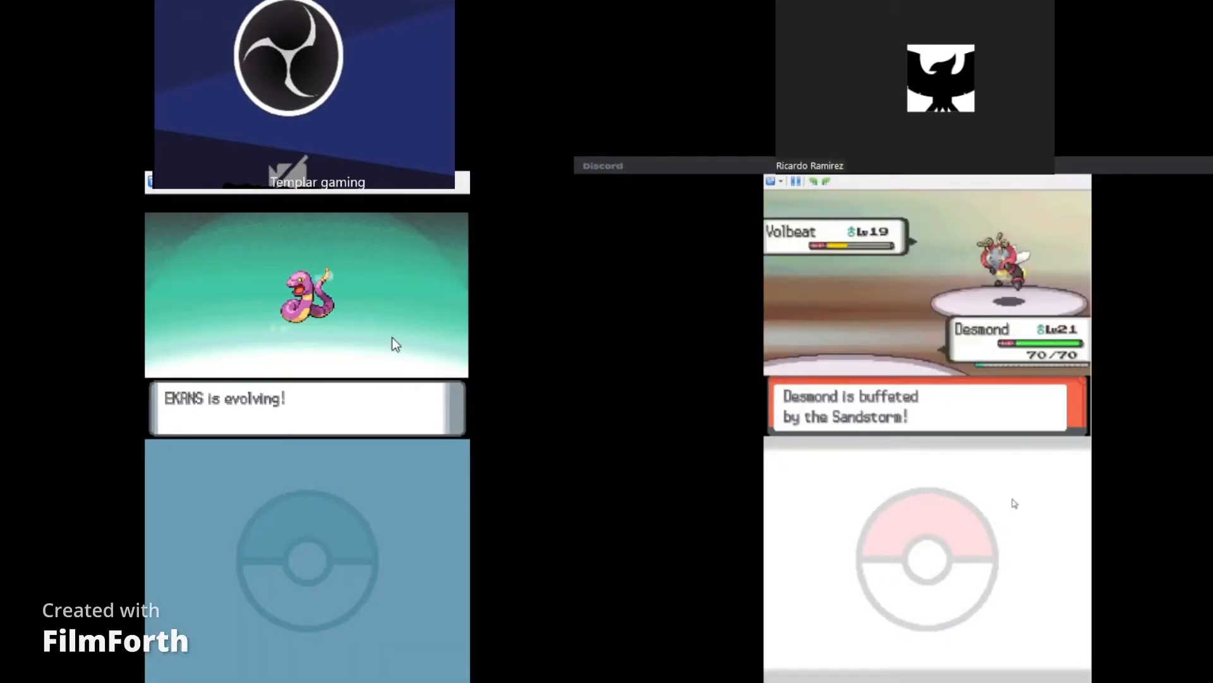
click(1018, 510)
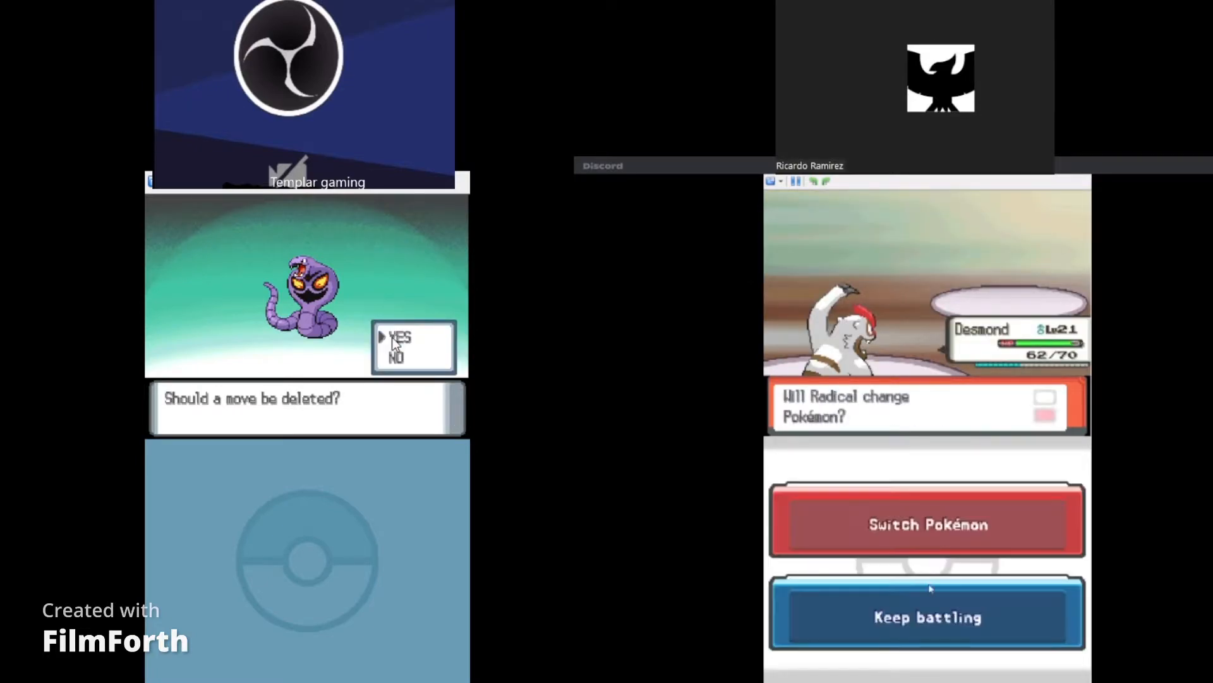
- Keep Desmond in and knock out Raticate with Karate Chop
click(913, 615)
click(971, 556)
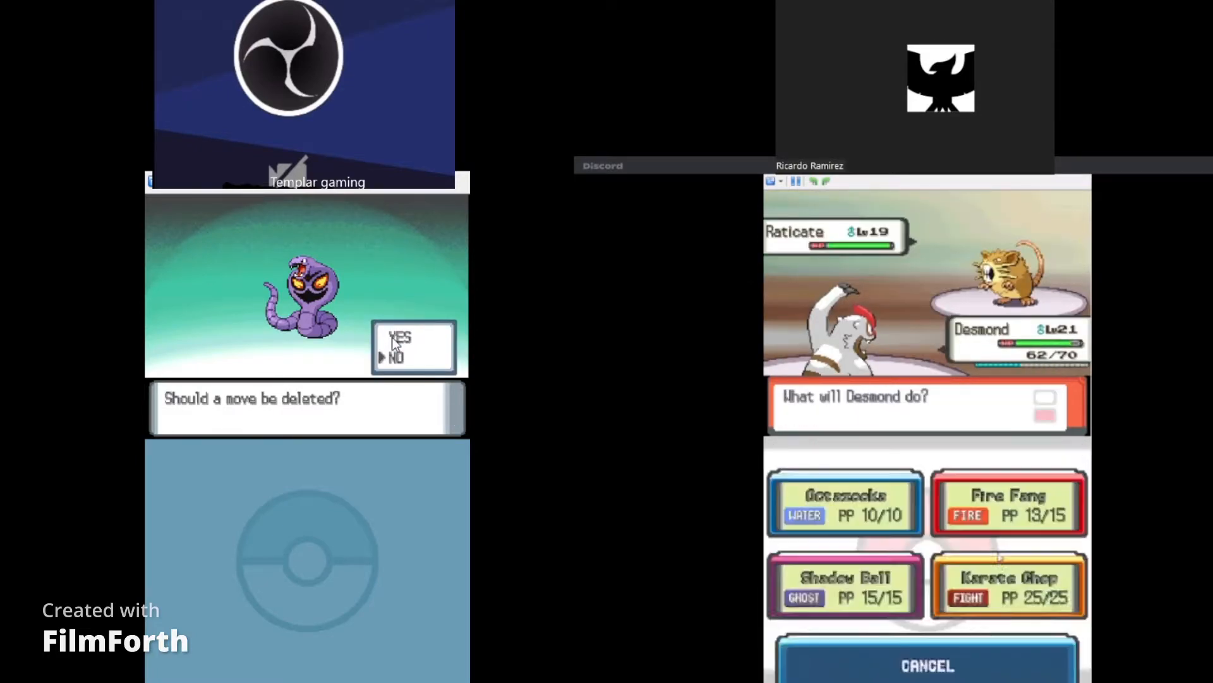
click(1007, 590)
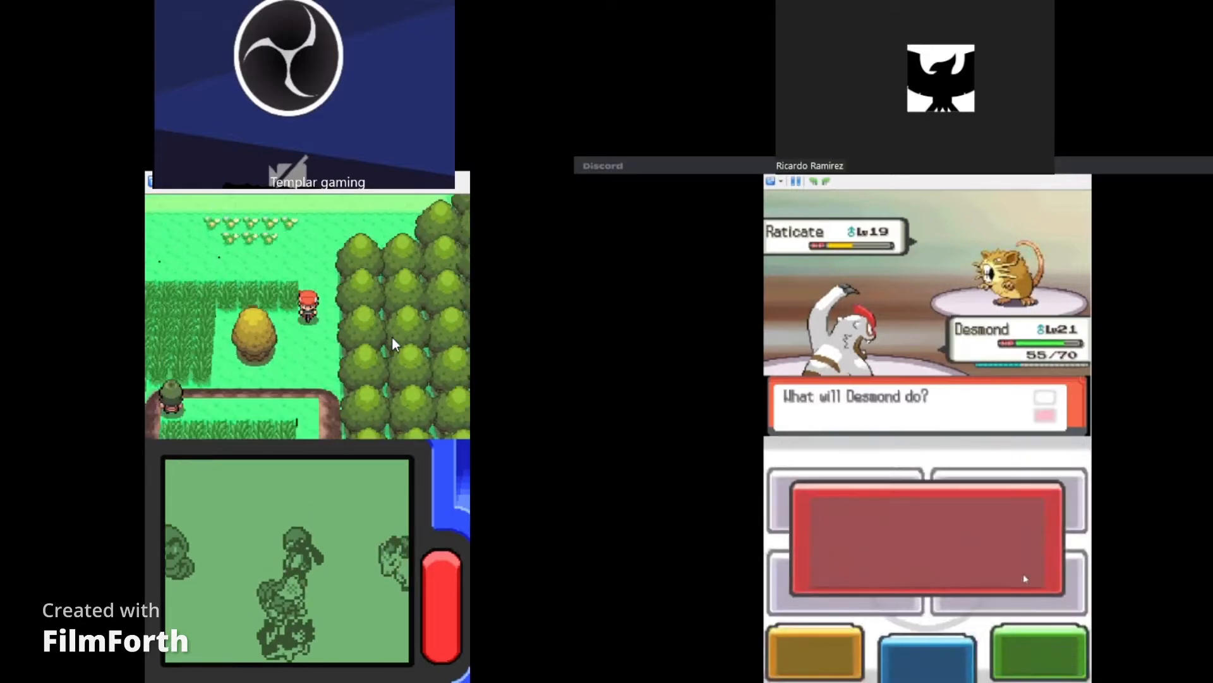
- Finish the battle messages and walk along the route
click(1025, 579)
click(1025, 579)
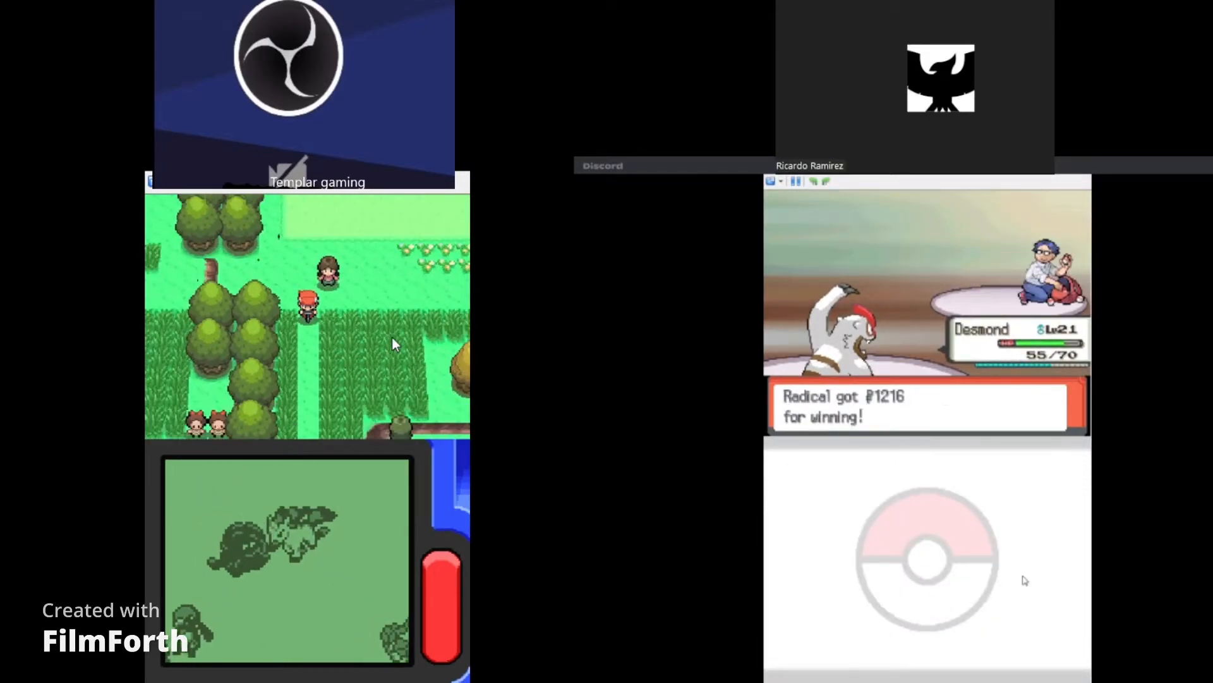
key(x)
key(x)
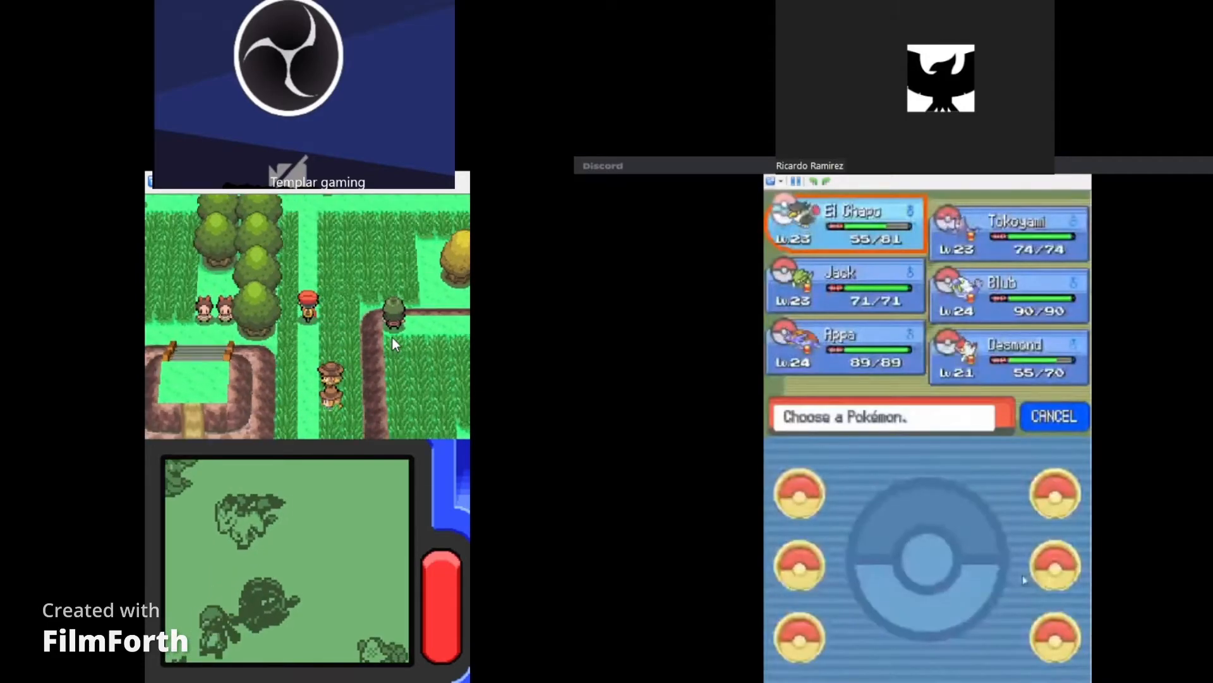
key(x)
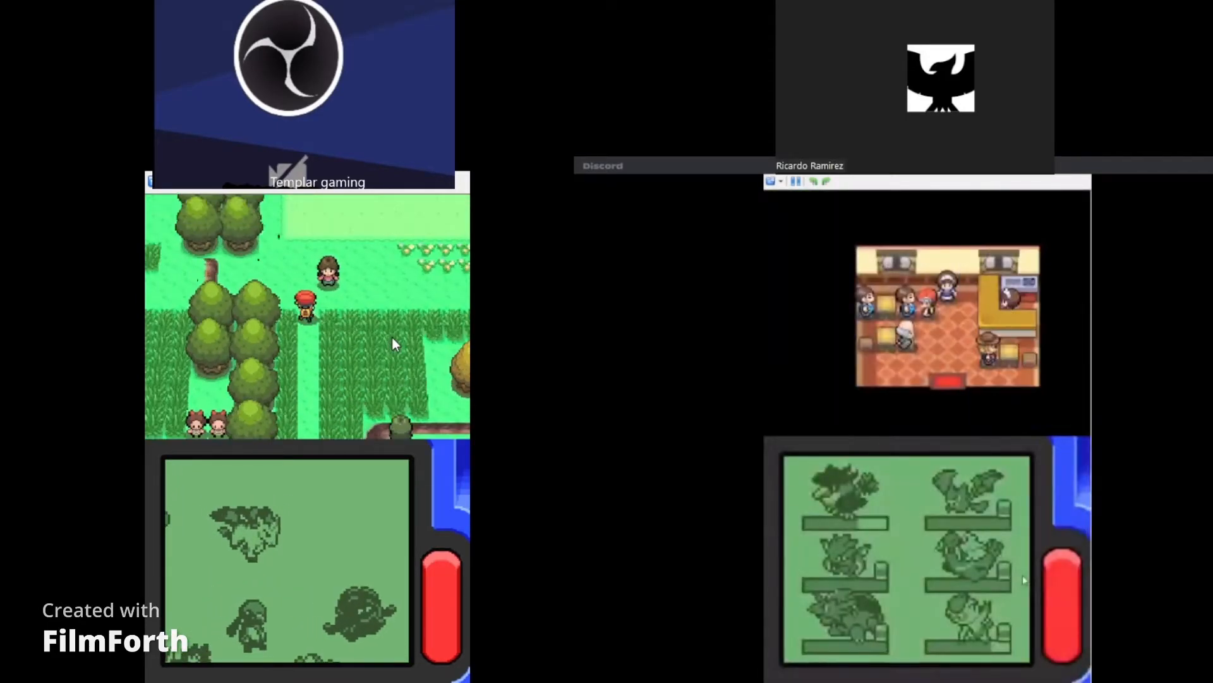
key(x)
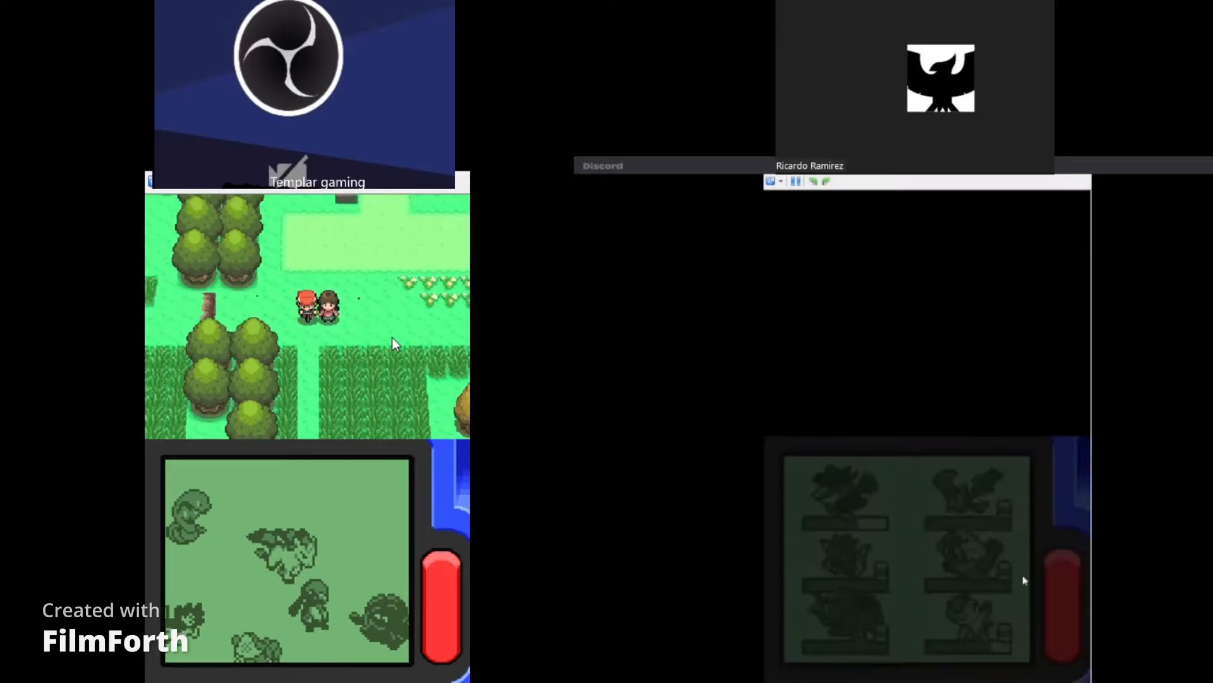
- From the party screen, take the Exp. Share back from ARBOK
key(x)
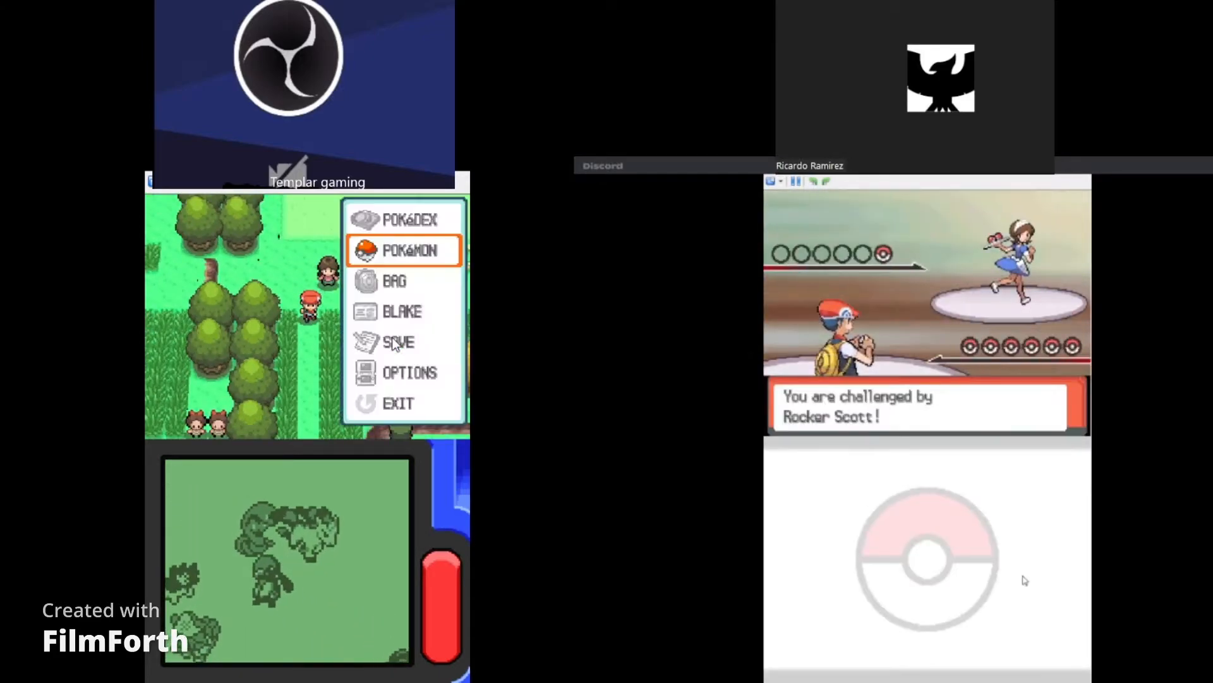
key(x)
key(x)
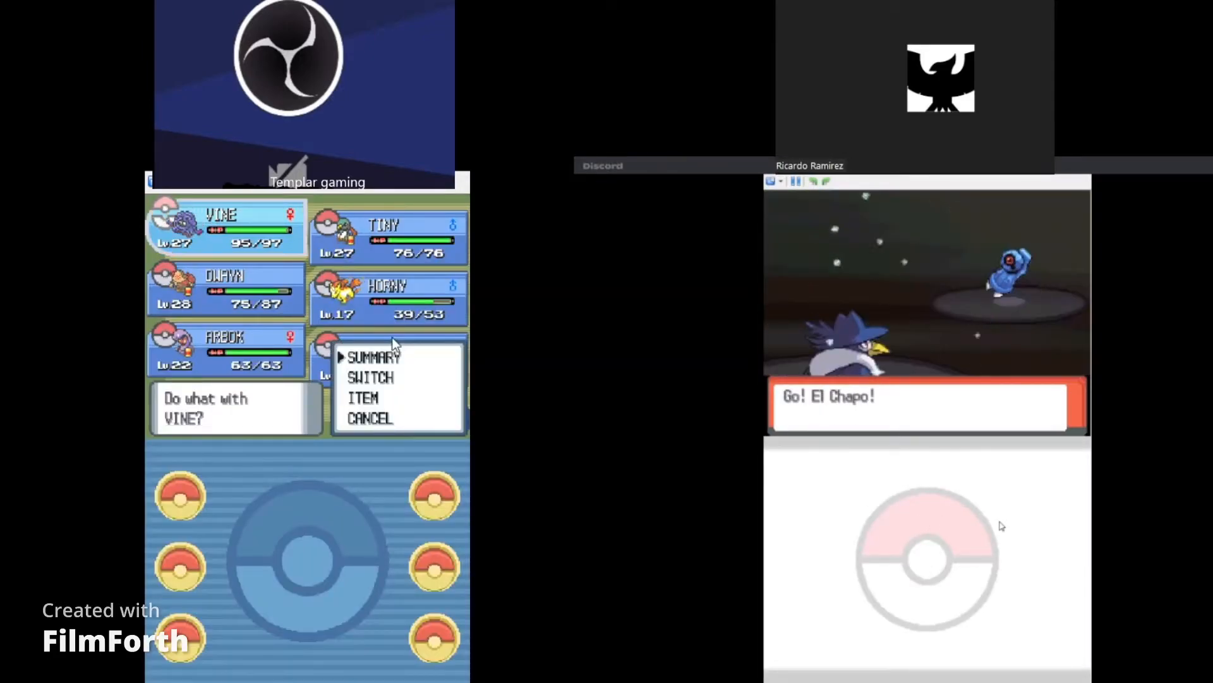
key(b)
key(Down)
key(x)
key(x)
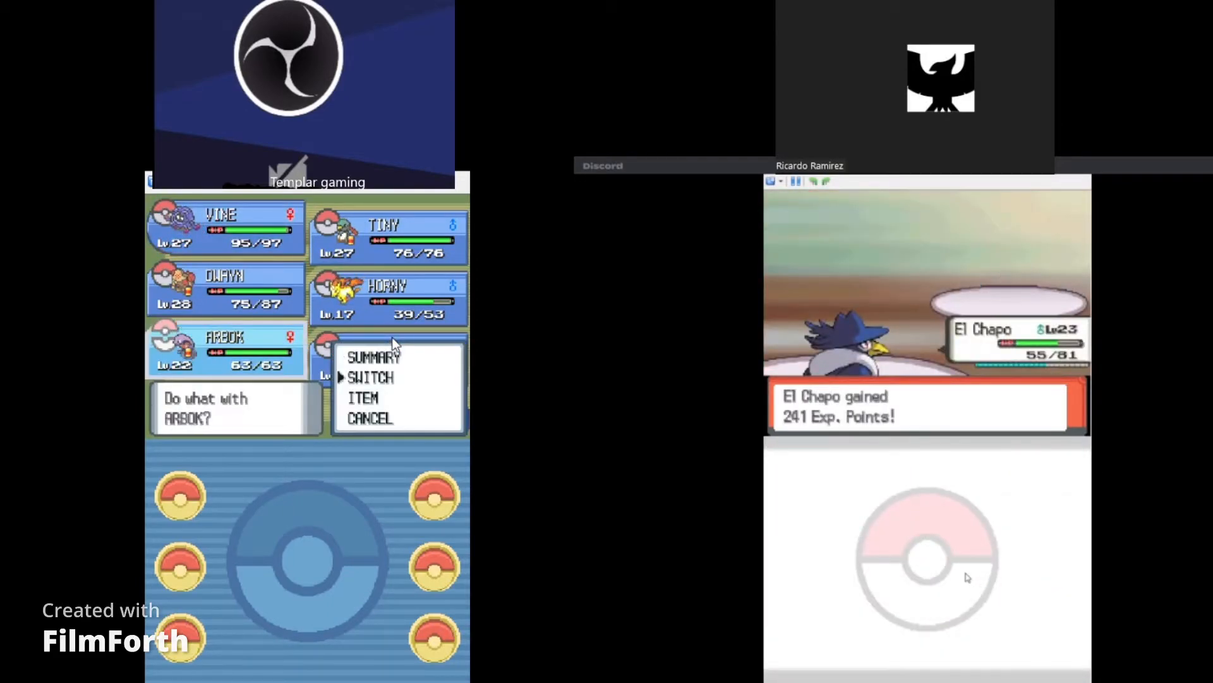
key(Down)
key(x)
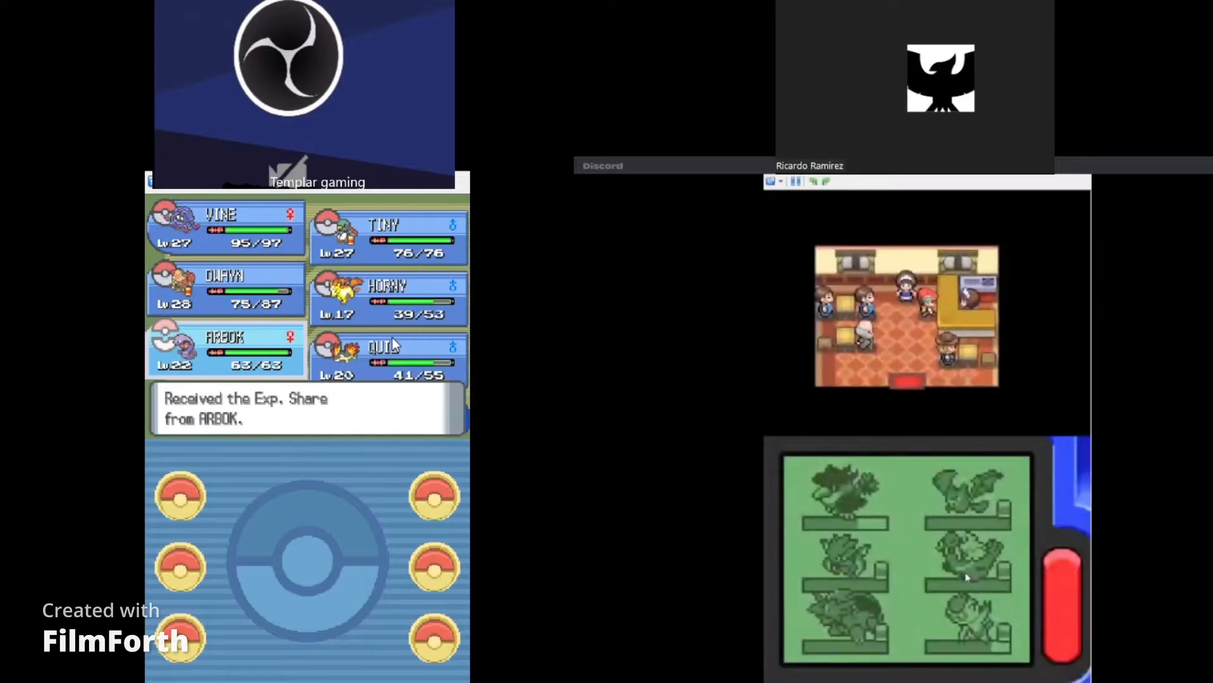
key(x)
- Select HORNY and browse the bag for an item to give it
key(x)
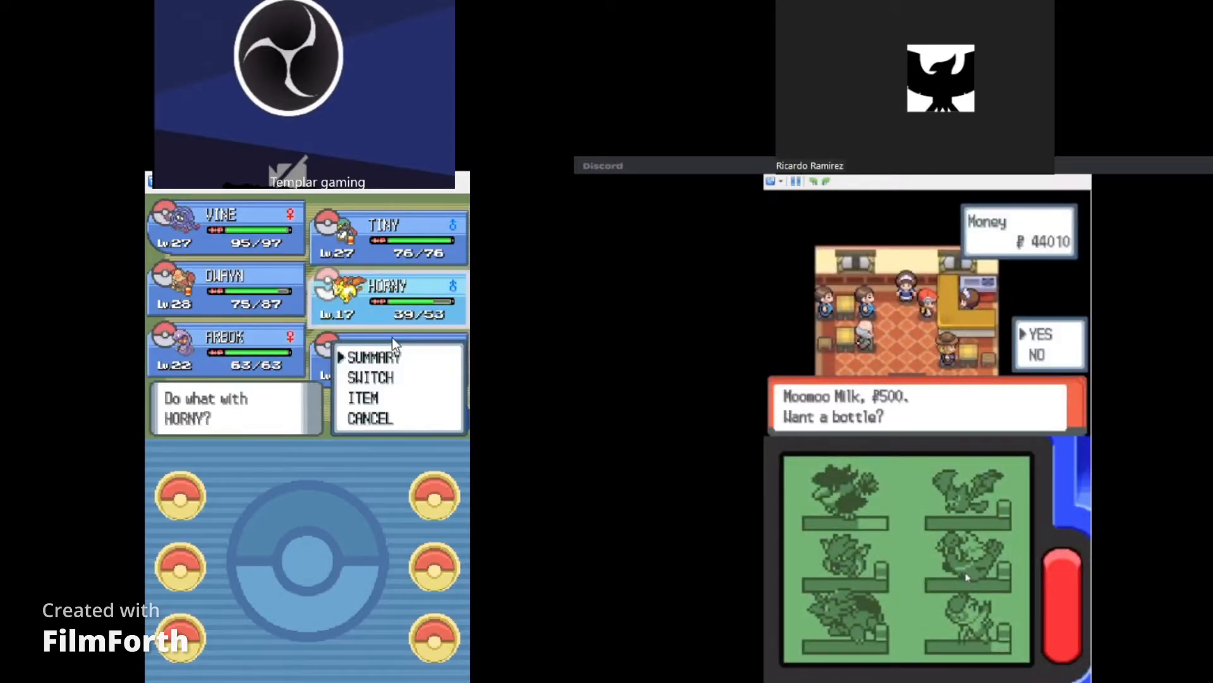
key(x)
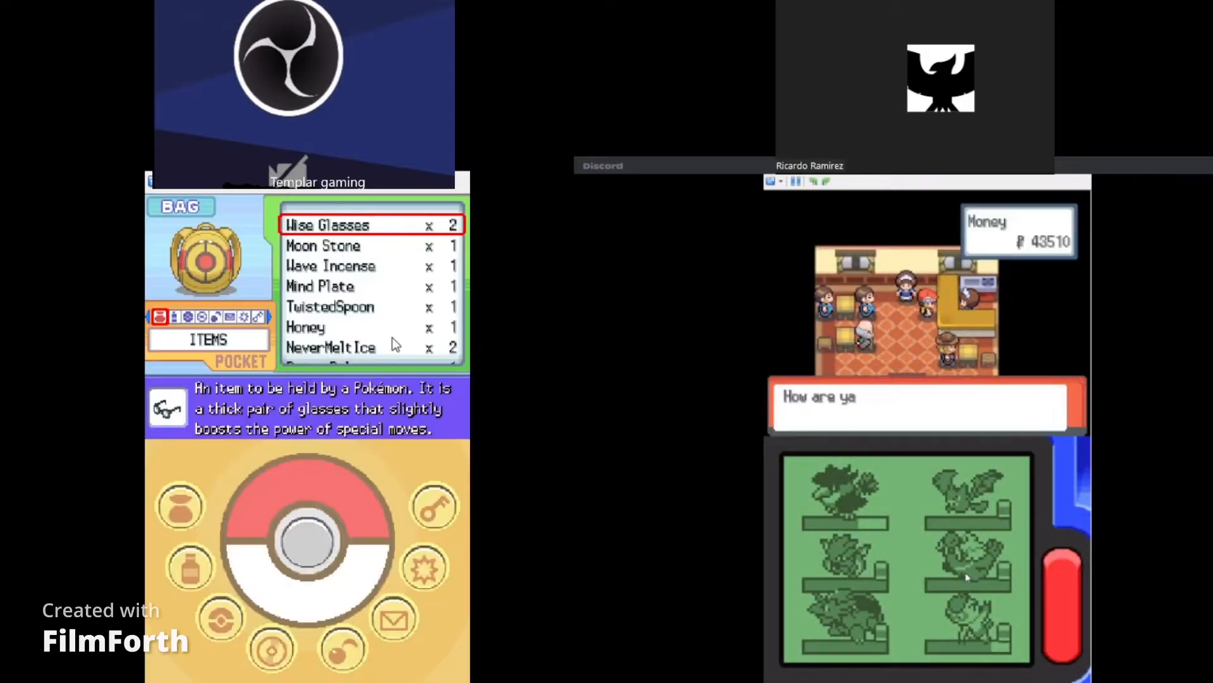
key(Down)
key(Down)
key(Down)
key(Down)
key(Down)
key(Down)
key(Down)
key(Down)
key(Down)
key(Down)
key(Down)
key(Down)
key(Down)
key(Down)
key(Down)
key(Down)
key(Down)
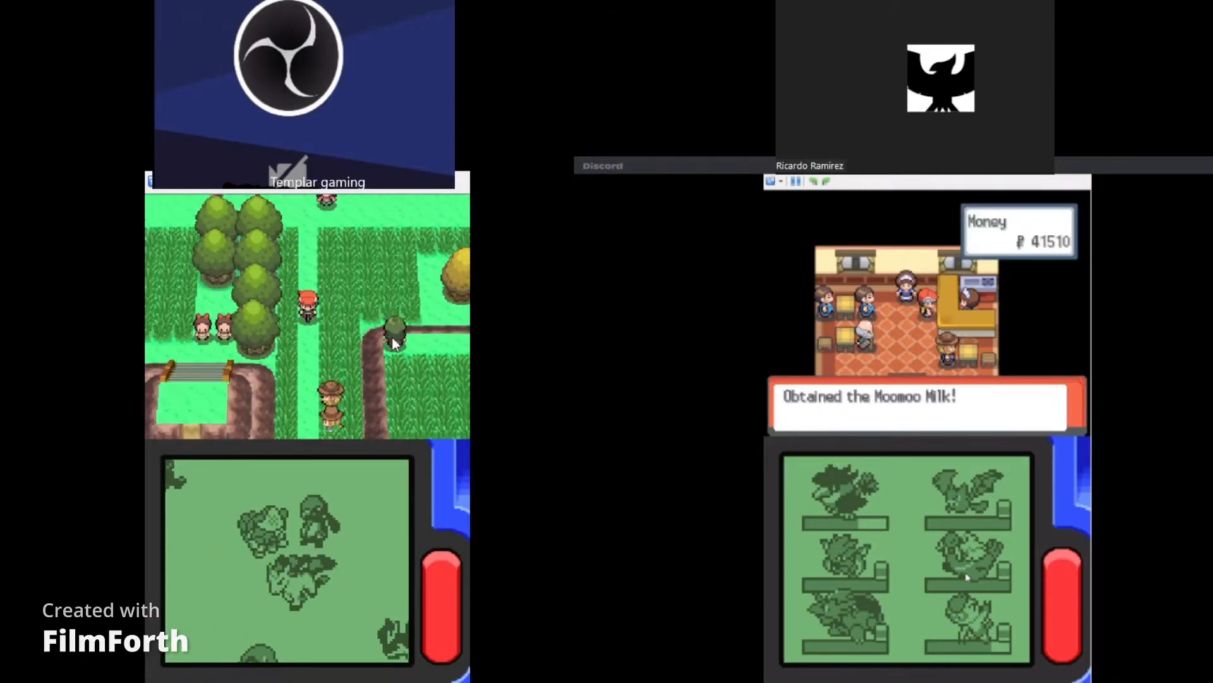
- Walk down the path toward the trainers until the battle starts
key(Down)
key(Down)
key(Down)
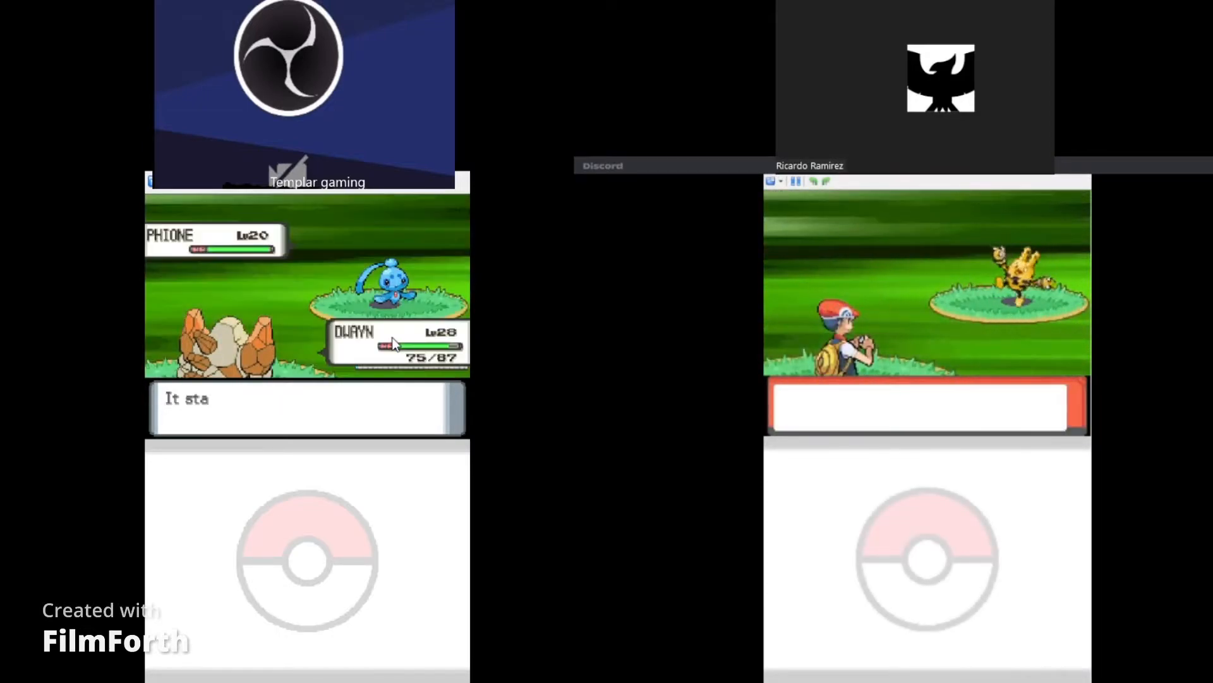
- Have DWAYN use Lovely Kiss on PHIONE, then reach for the bag in battle
key(x)
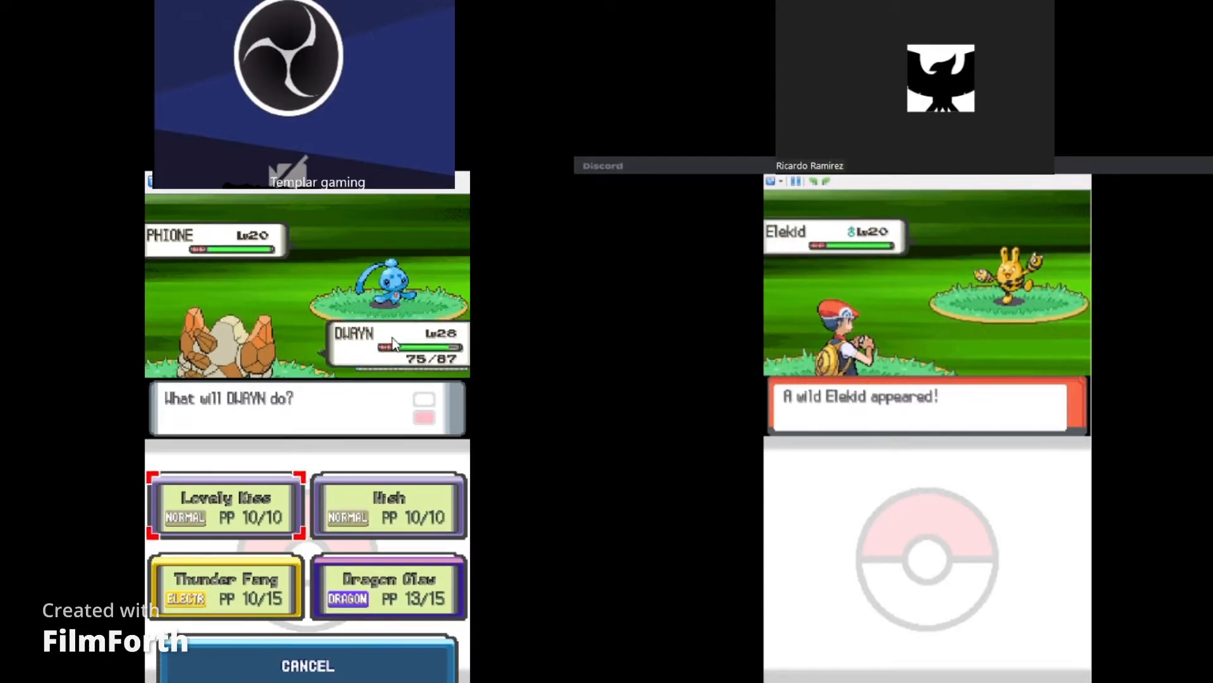
key(x)
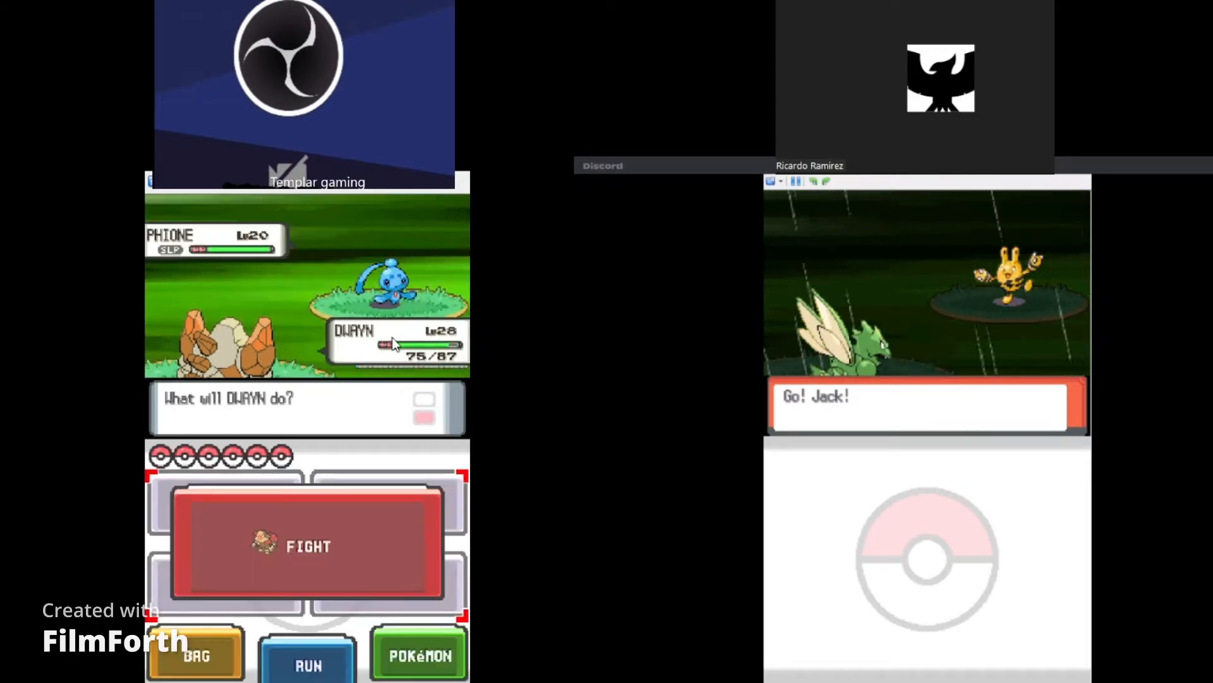
key(x)
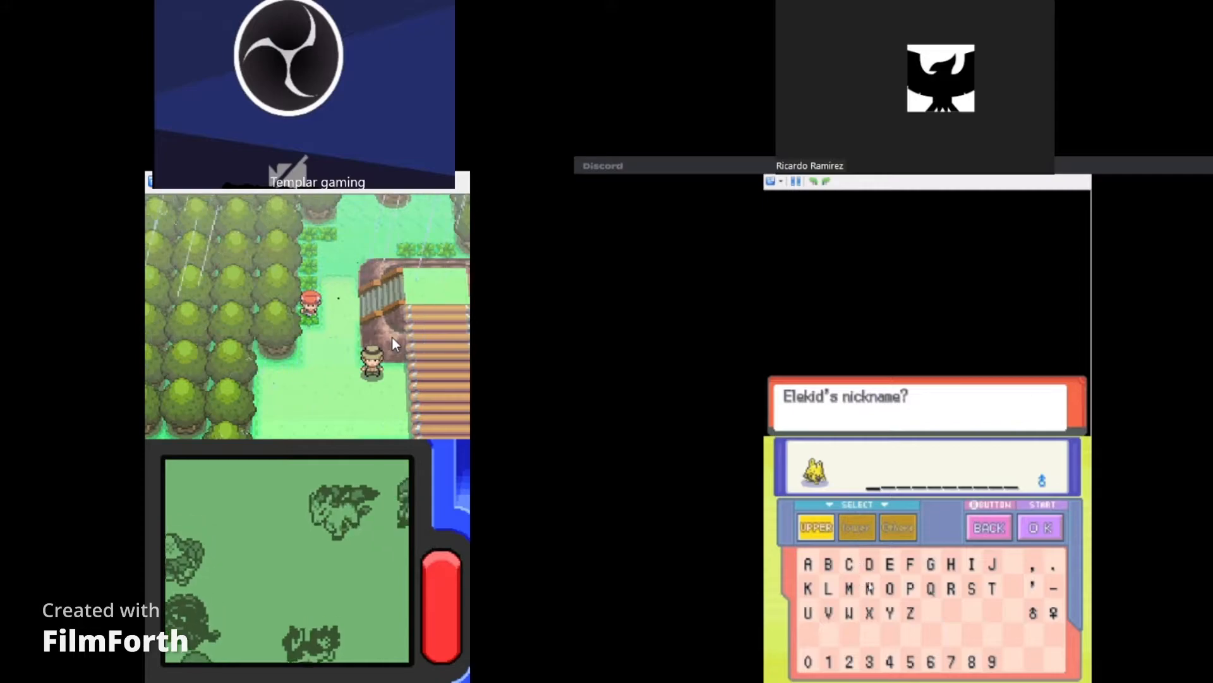
- Back on the route, pick a Super Potion from the Medicine pocket to use
key(s)
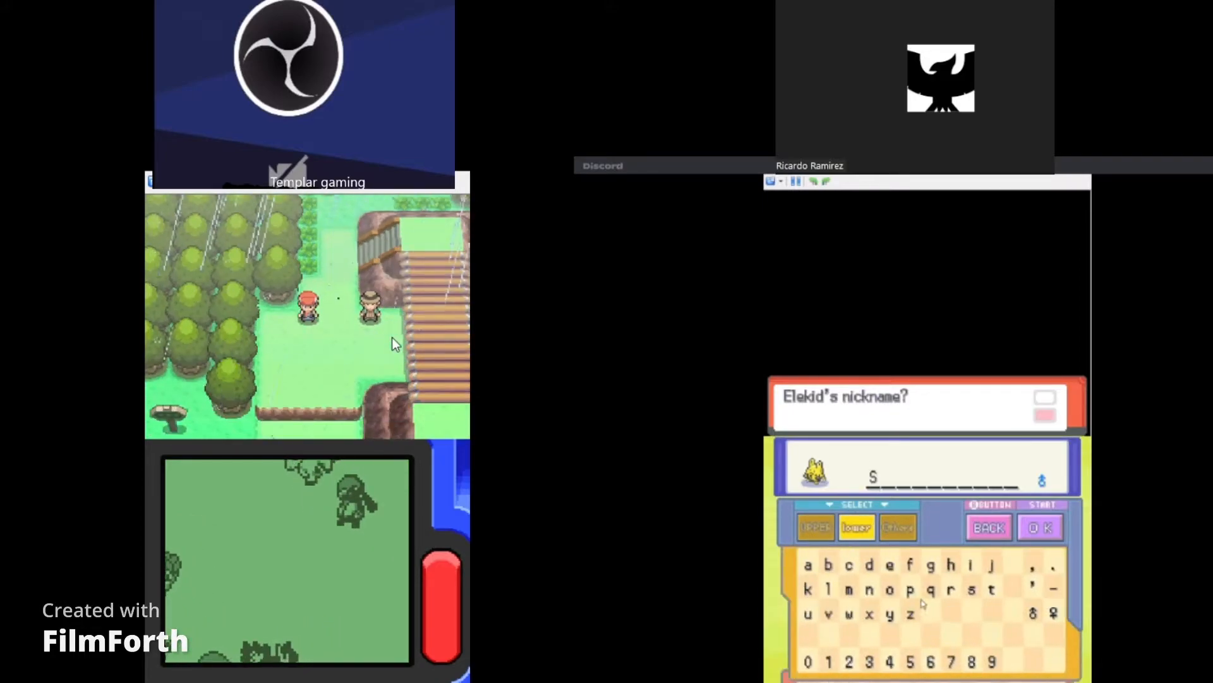
key(x)
key(x)
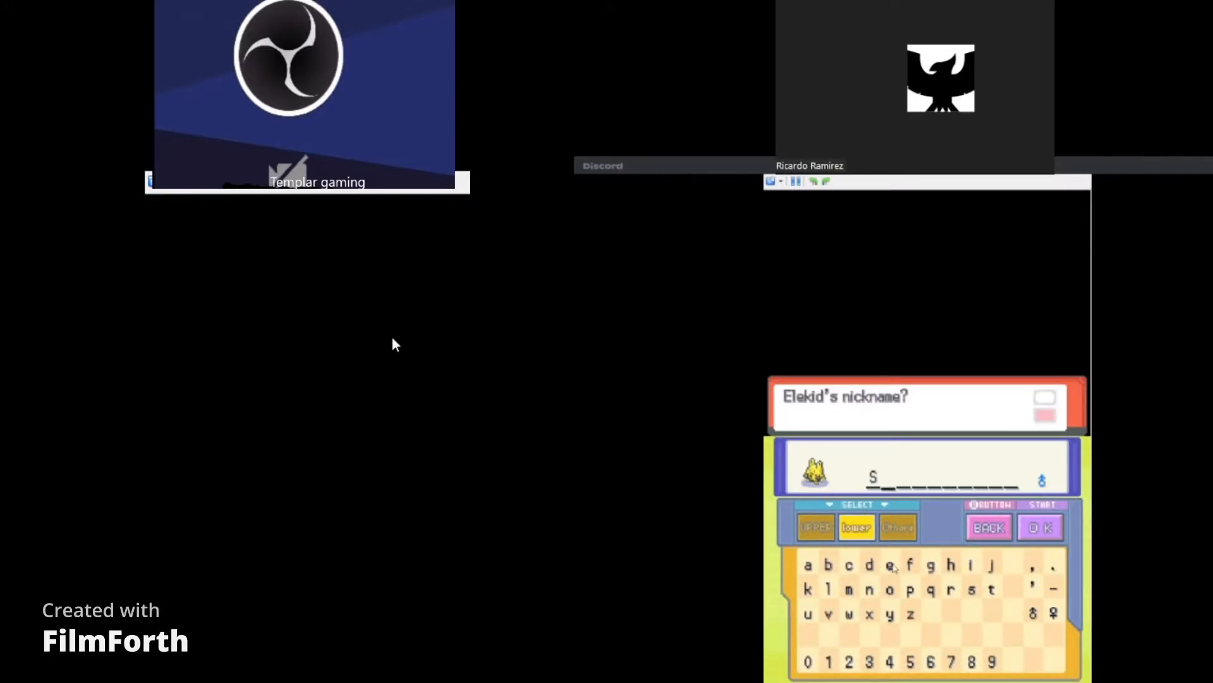
key(Left)
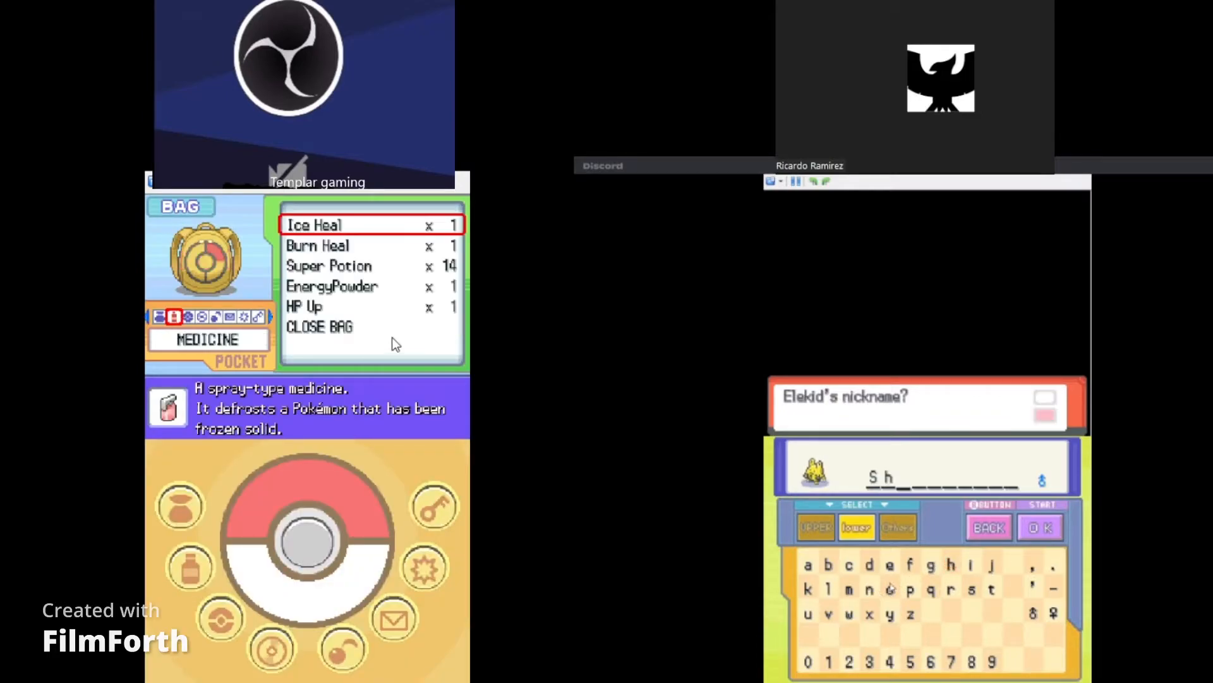
key(Down)
key(Down)
key(Down)
key(Up)
key(x)
key(x)
- Use a Super Potion on QUIL and another on HORNY, restoring both to full HP
key(Right)
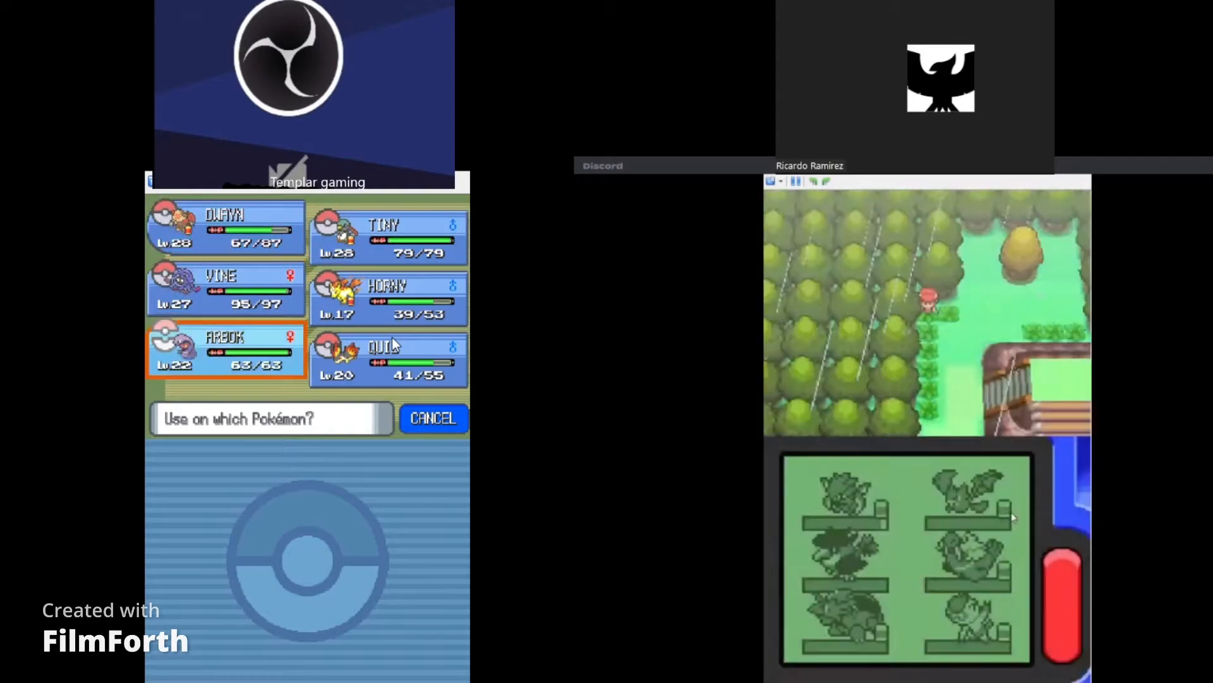
key(Down)
key(Down)
key(x)
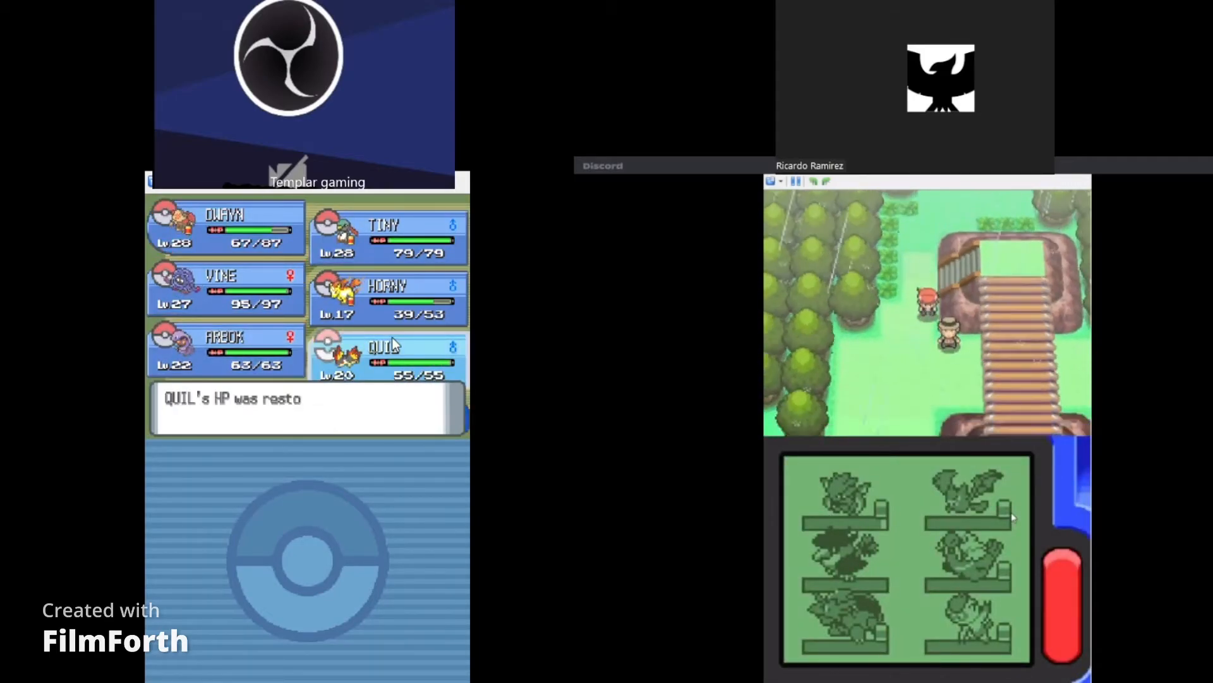
key(x)
key(x)
key(x)
key(Right)
key(Down)
key(x)
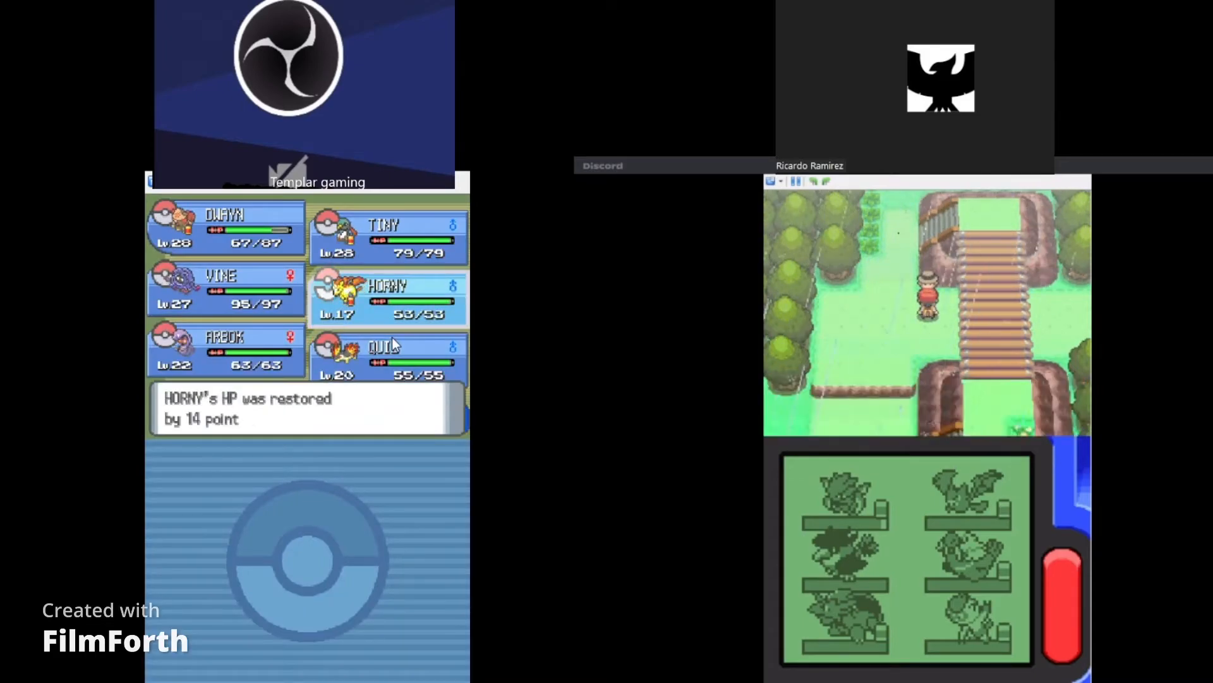
key(x)
key(z)
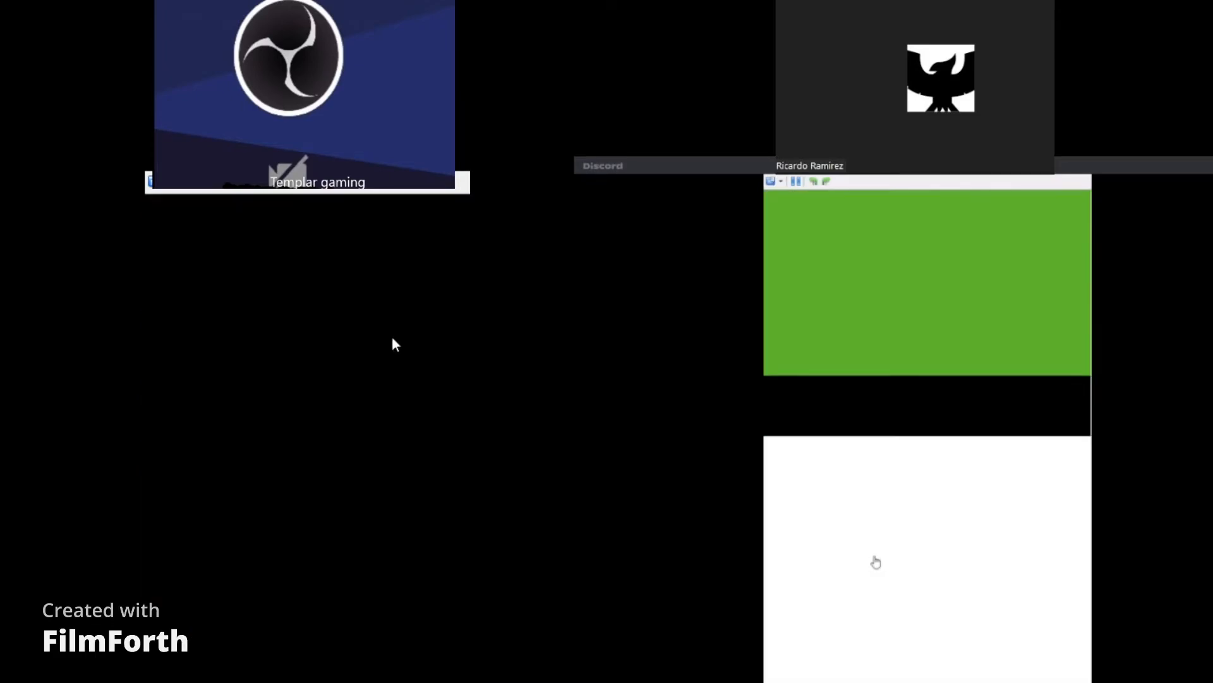
- In the party list, switch DWAYN into QUIL's slot so QUIL leads
key(x)
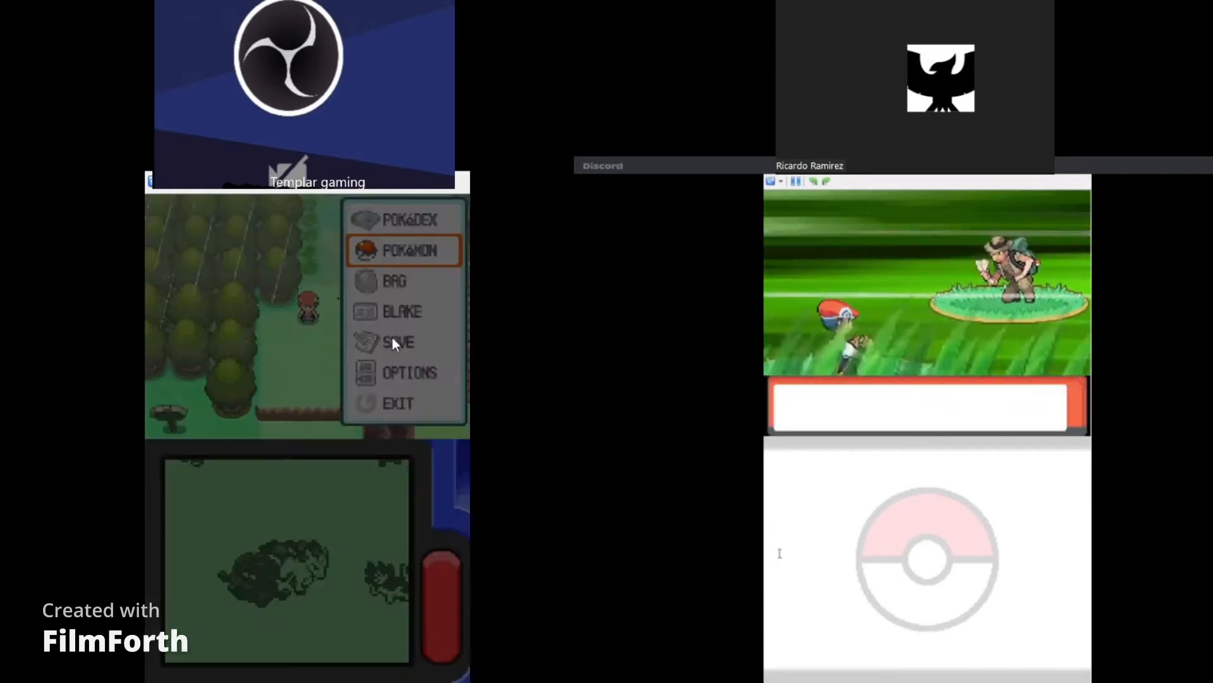
key(Left)
key(x)
key(Down)
key(x)
key(Down)
key(Down)
key(x)
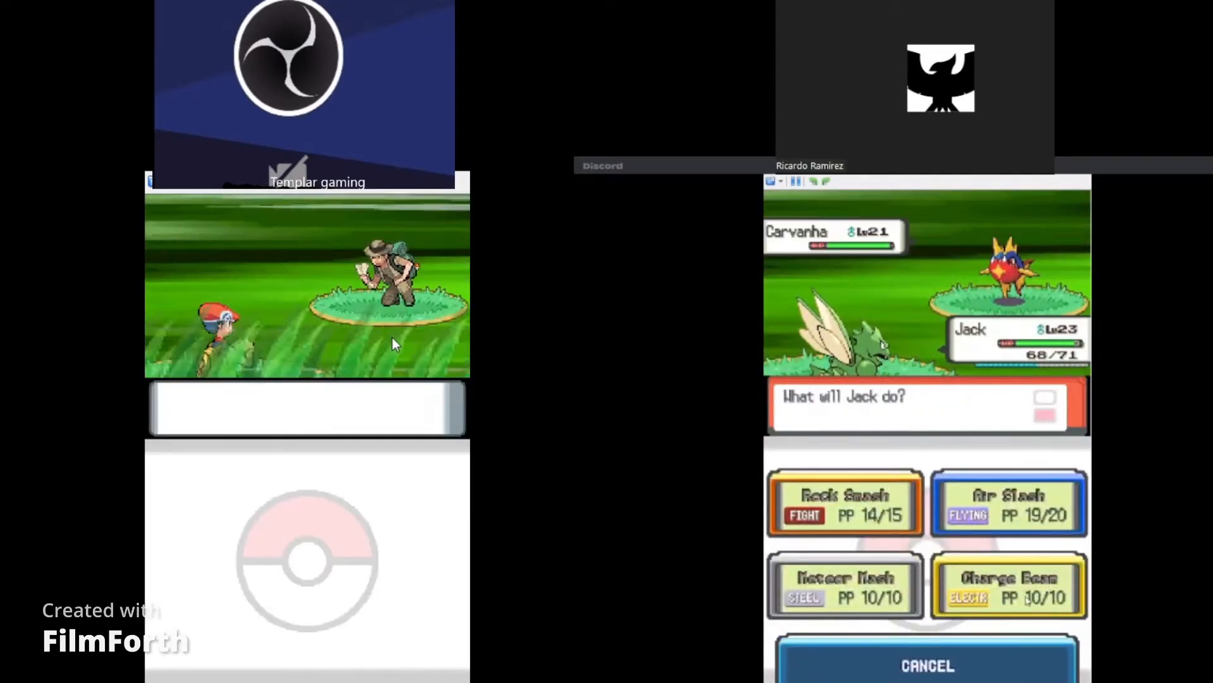
- Advance the trainer battle dialogue
click(1026, 595)
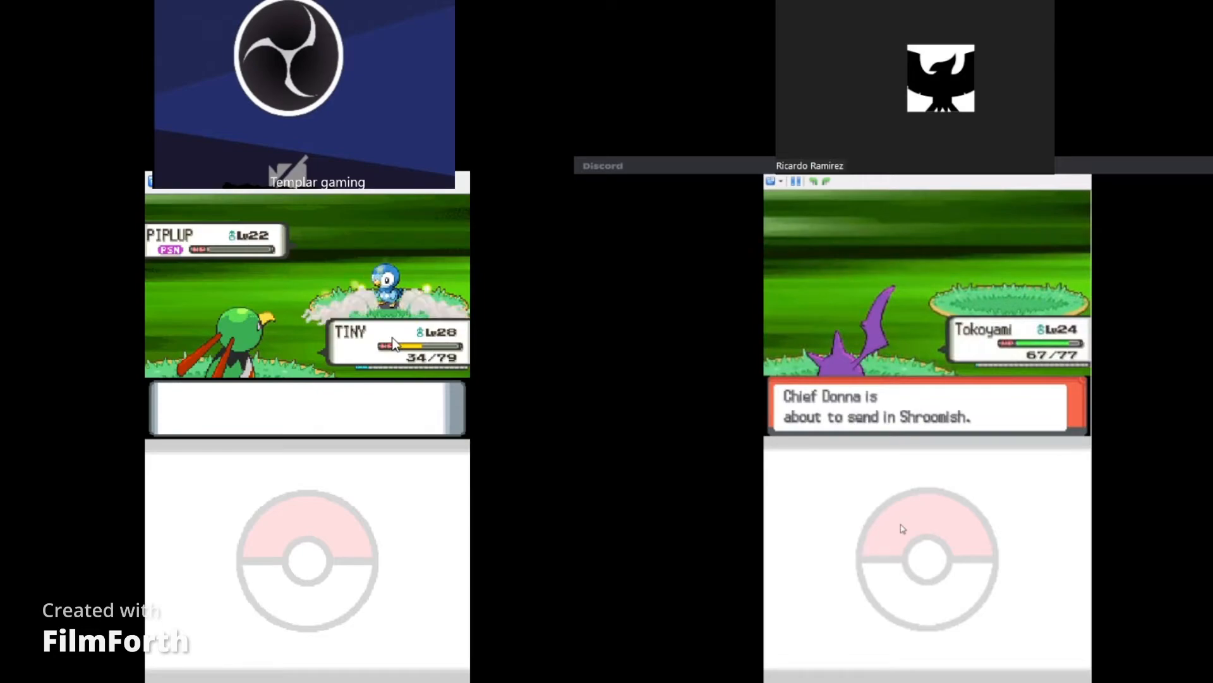
- Keep Tokoyami in and attack the foe Shroomish
click(966, 574)
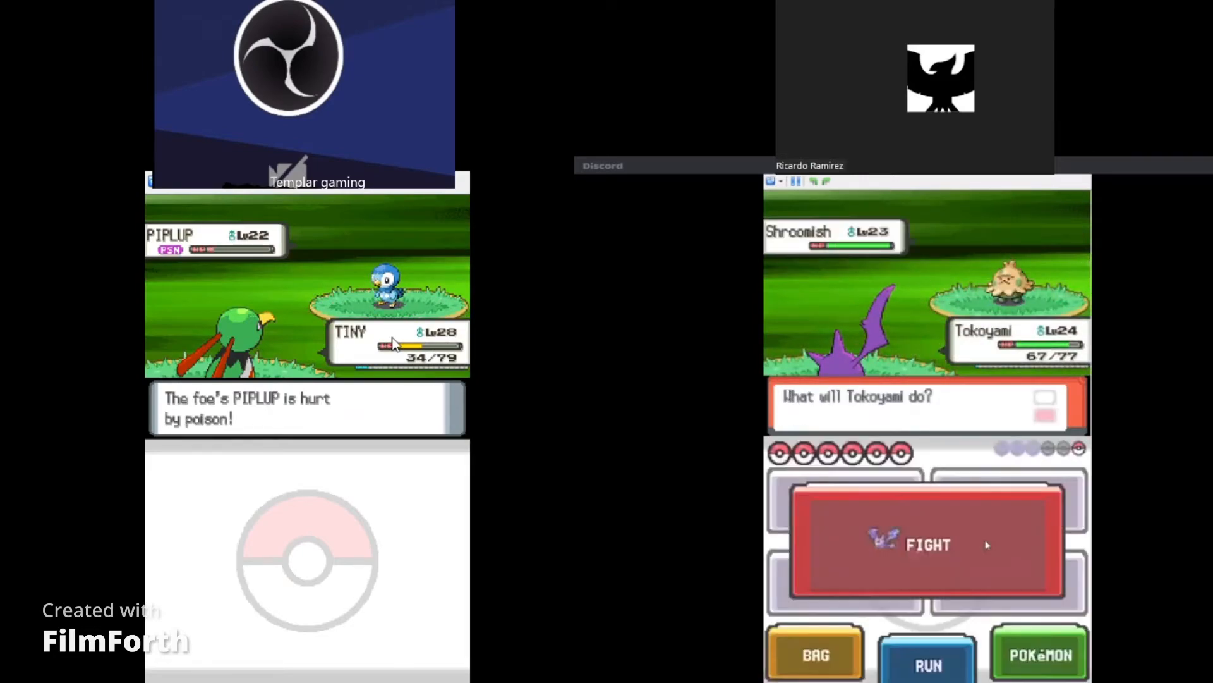
click(986, 542)
click(1008, 588)
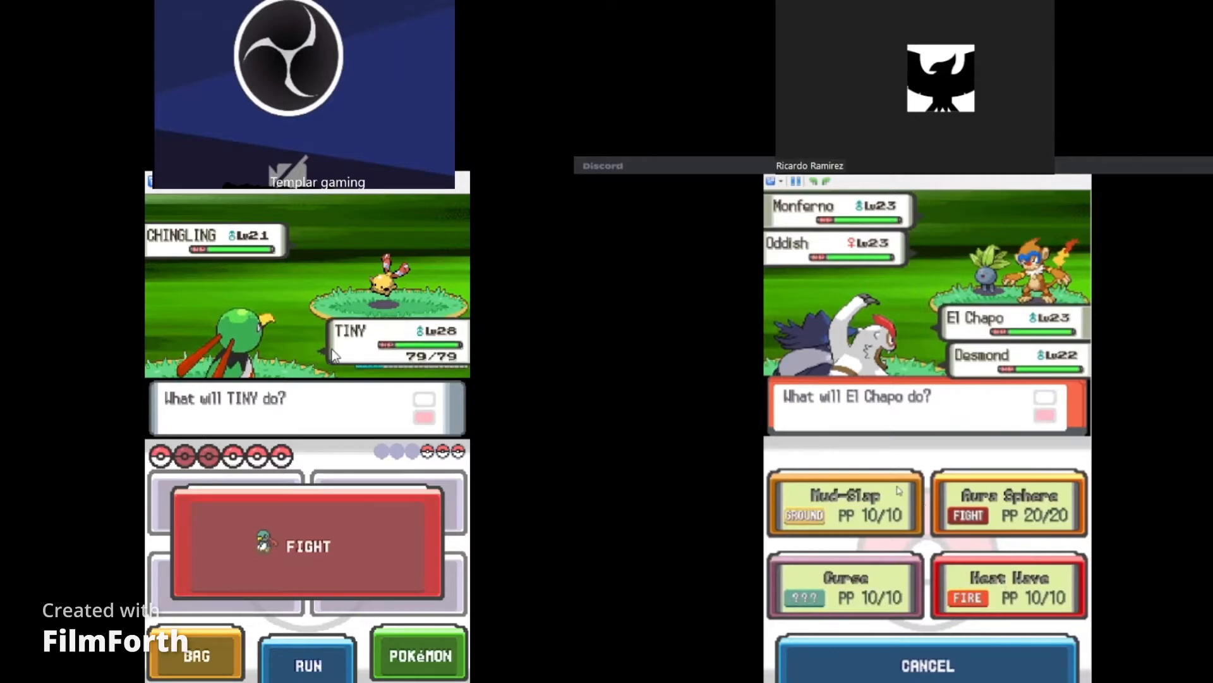
- Have TINY attack Chingling with Powder Snow
click(325, 538)
click(327, 539)
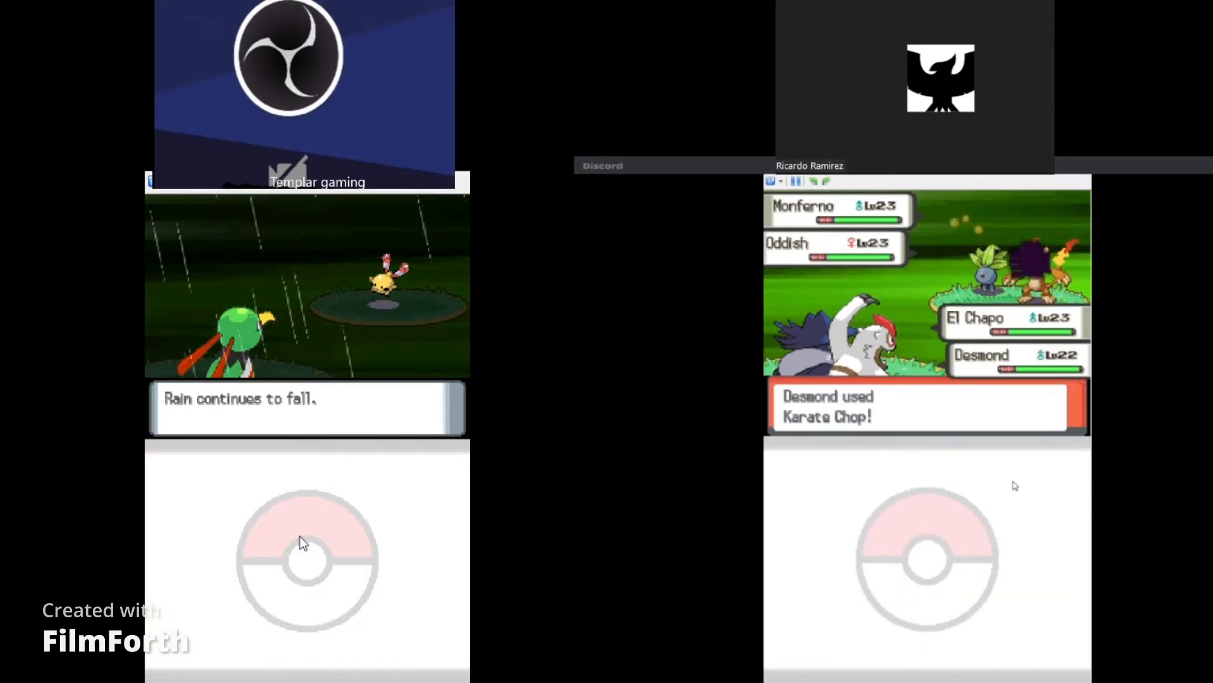
click(294, 527)
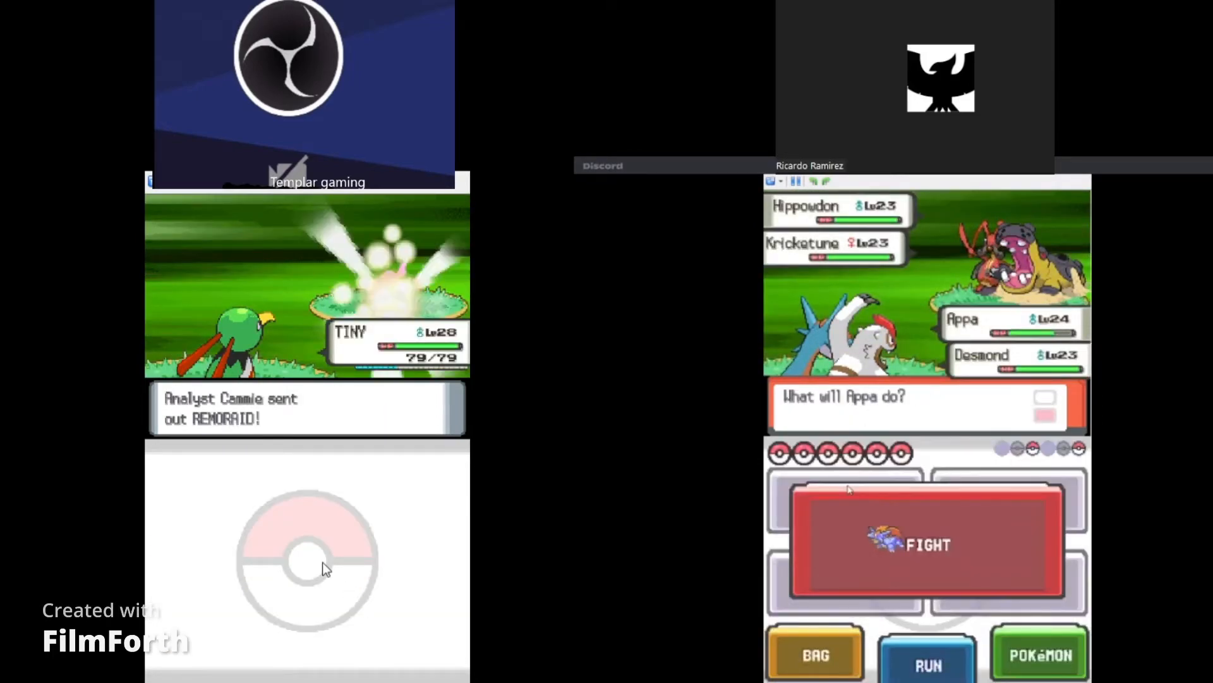
- Knock out Remoraid with TINY's Hyper Beam over two turns
click(349, 538)
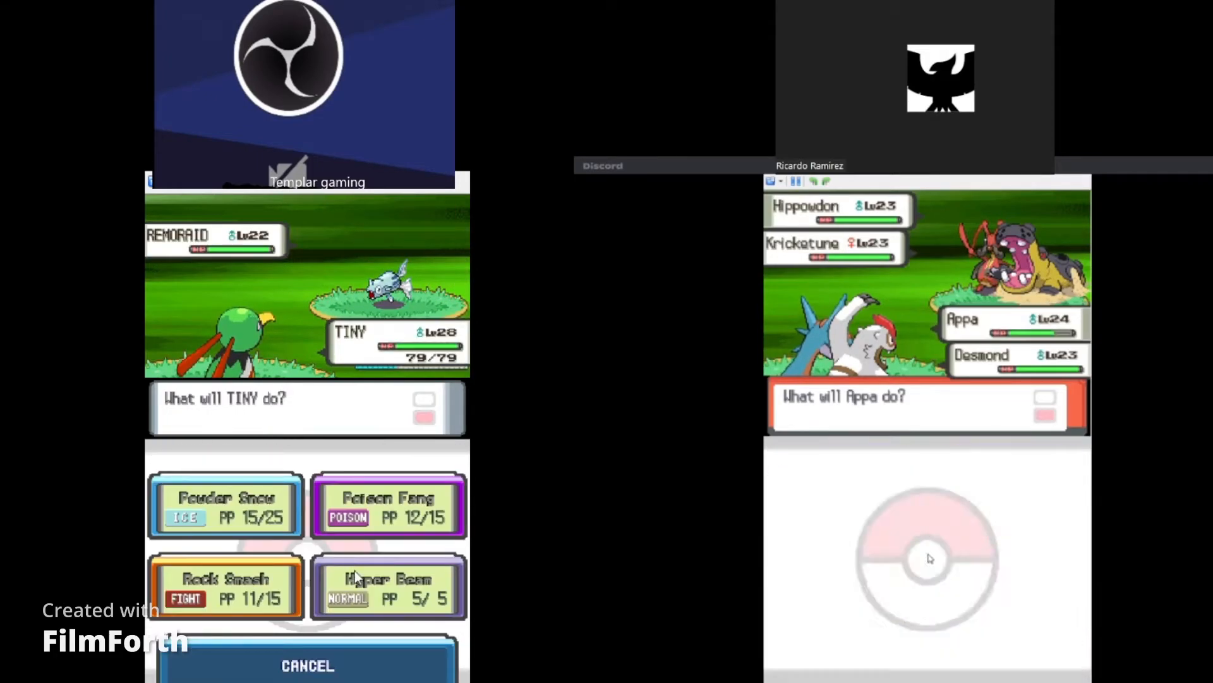
click(363, 592)
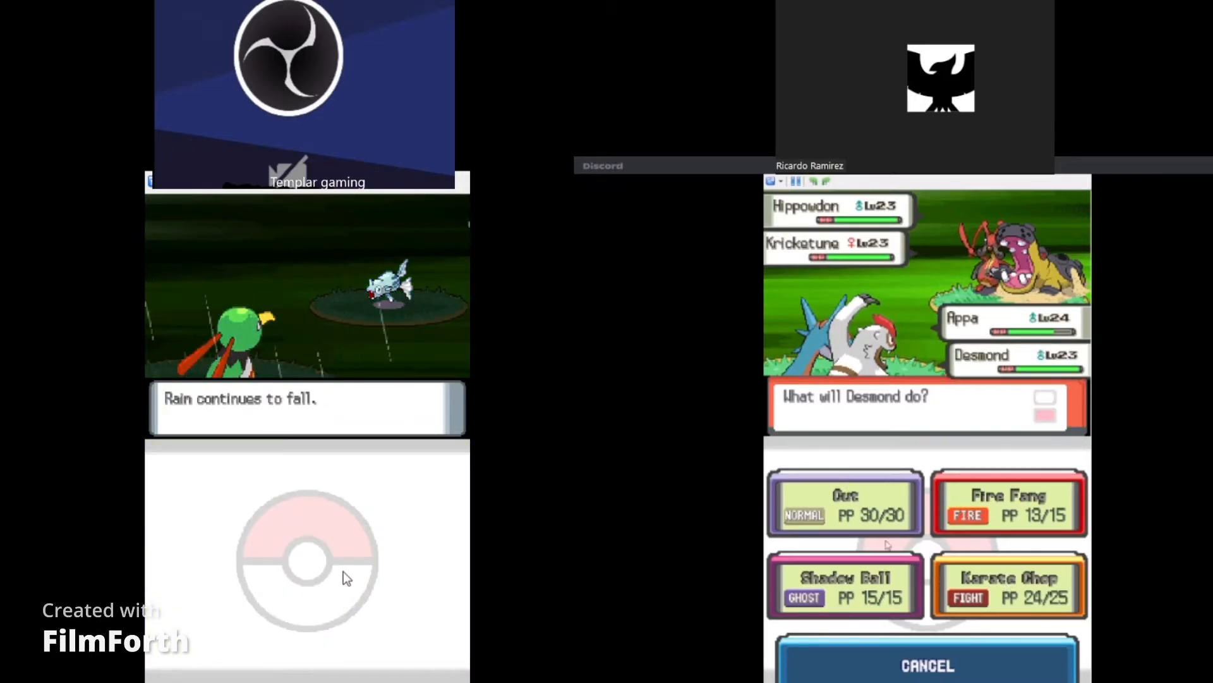
click(324, 571)
click(398, 604)
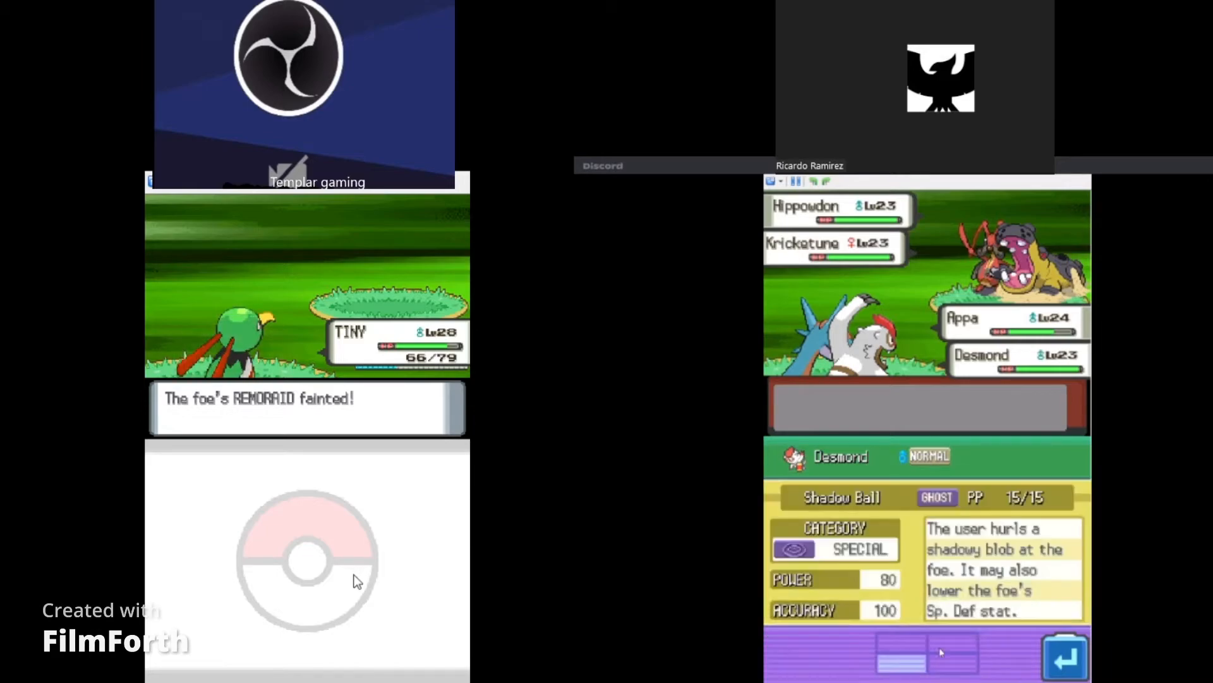
- Click through the experience, trainer defeat and prize money messages back to the route
click(356, 574)
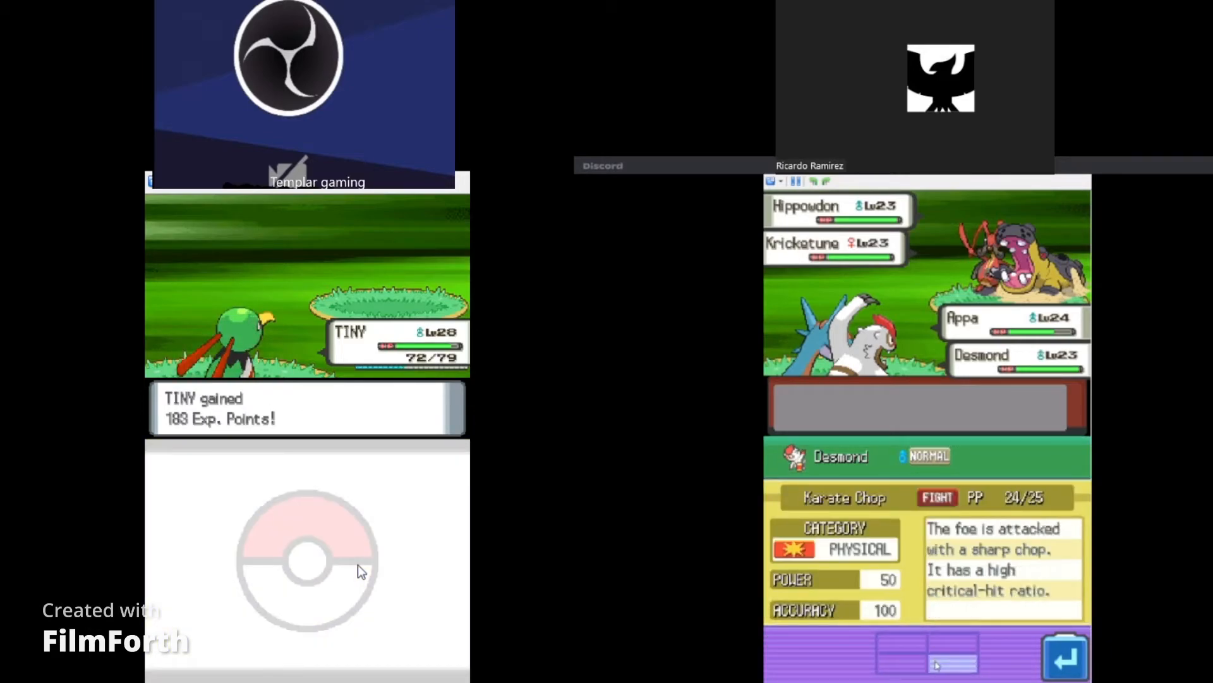
click(358, 564)
click(359, 559)
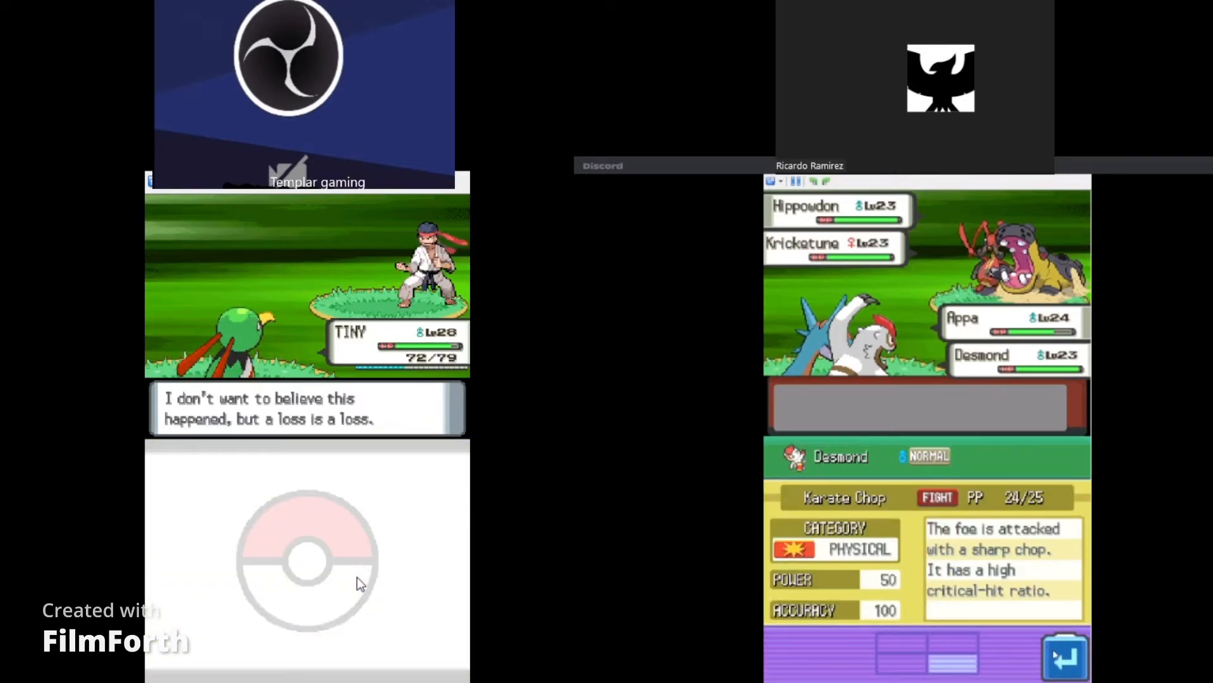
click(357, 578)
click(356, 587)
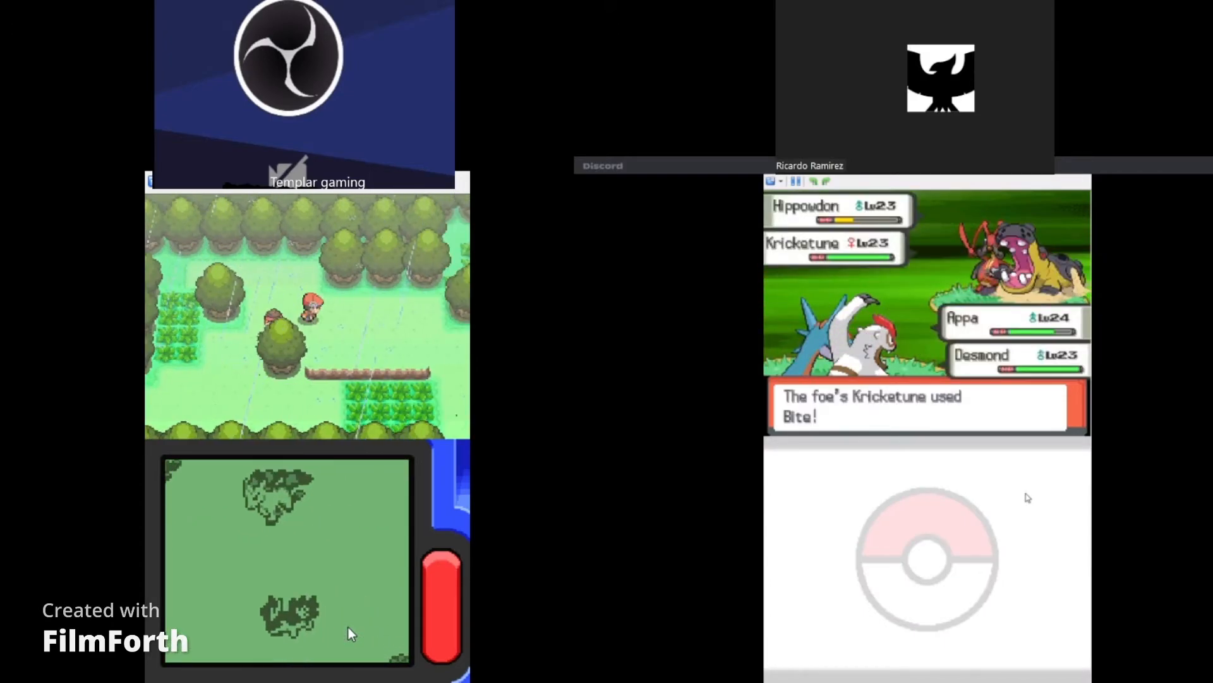
- Close the poison message and walk up the route
key(Up)
key(Left)
key(Up)
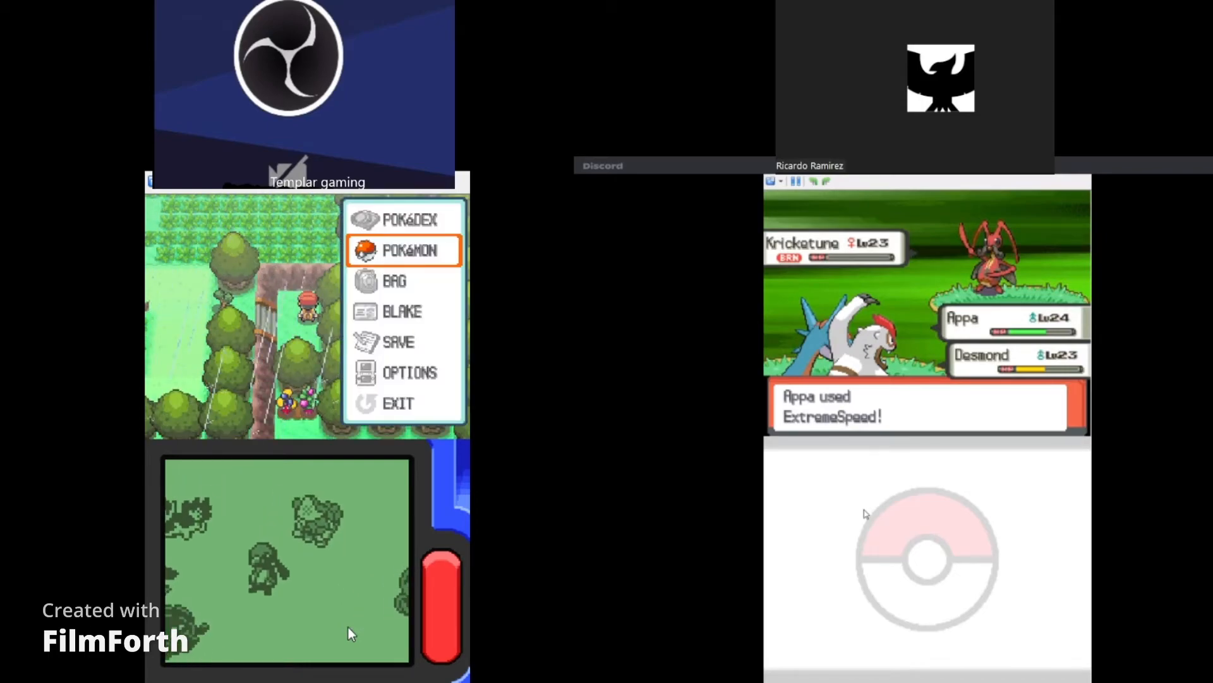
- Look over the TMs & HMs pocket of the bag, then close it
key(Down)
key(x)
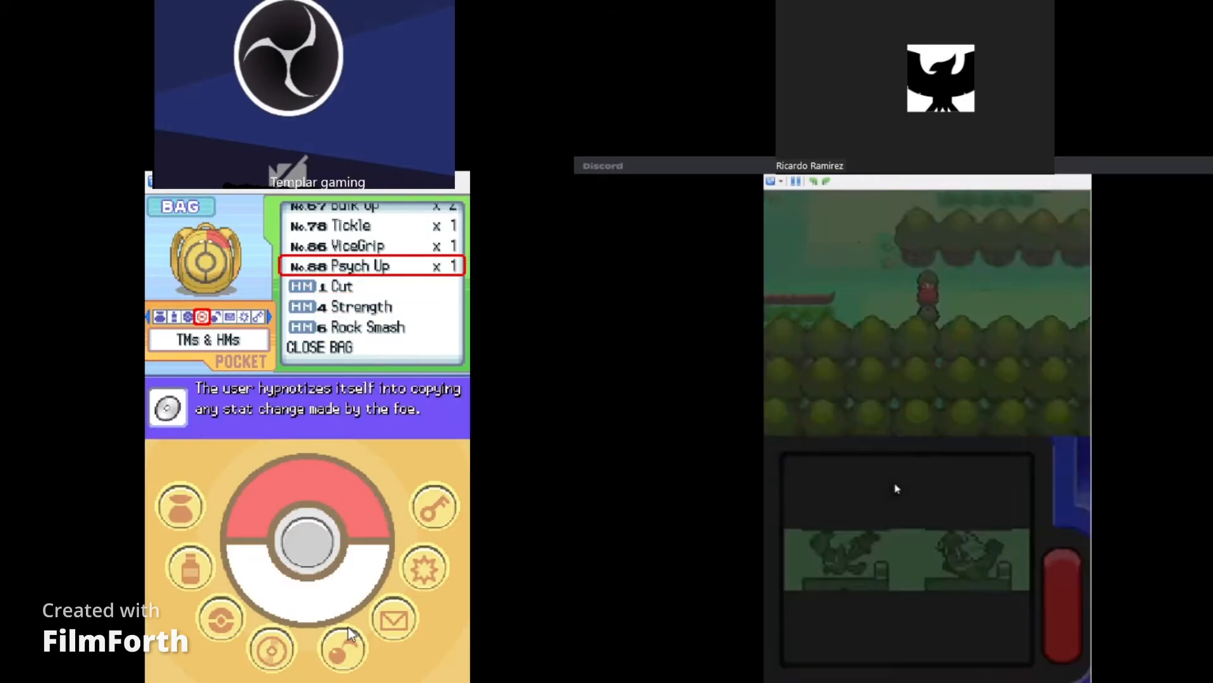
key(x)
key(Up)
key(Up)
key(x)
key(z)
key(Down)
key(x)
key(x)
- Walk north and west to the item ball and pick up the BlackGlasses
key(Up)
key(Up)
key(Up)
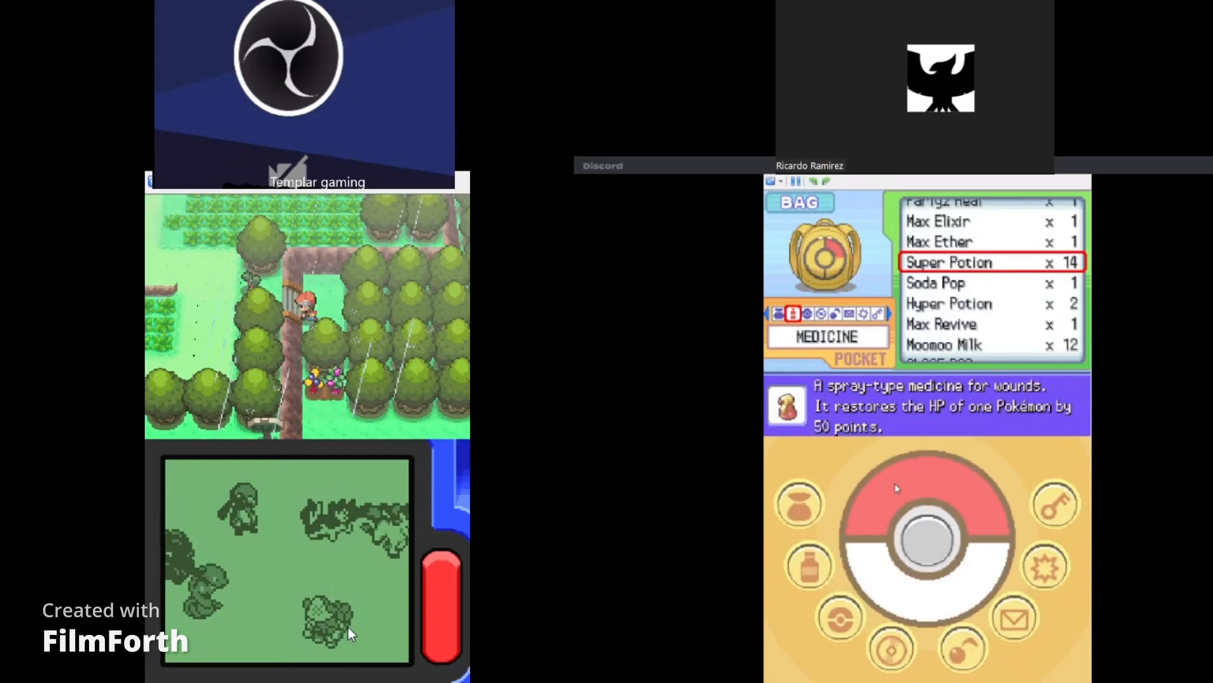
key(Left)
key(Left)
key(Left)
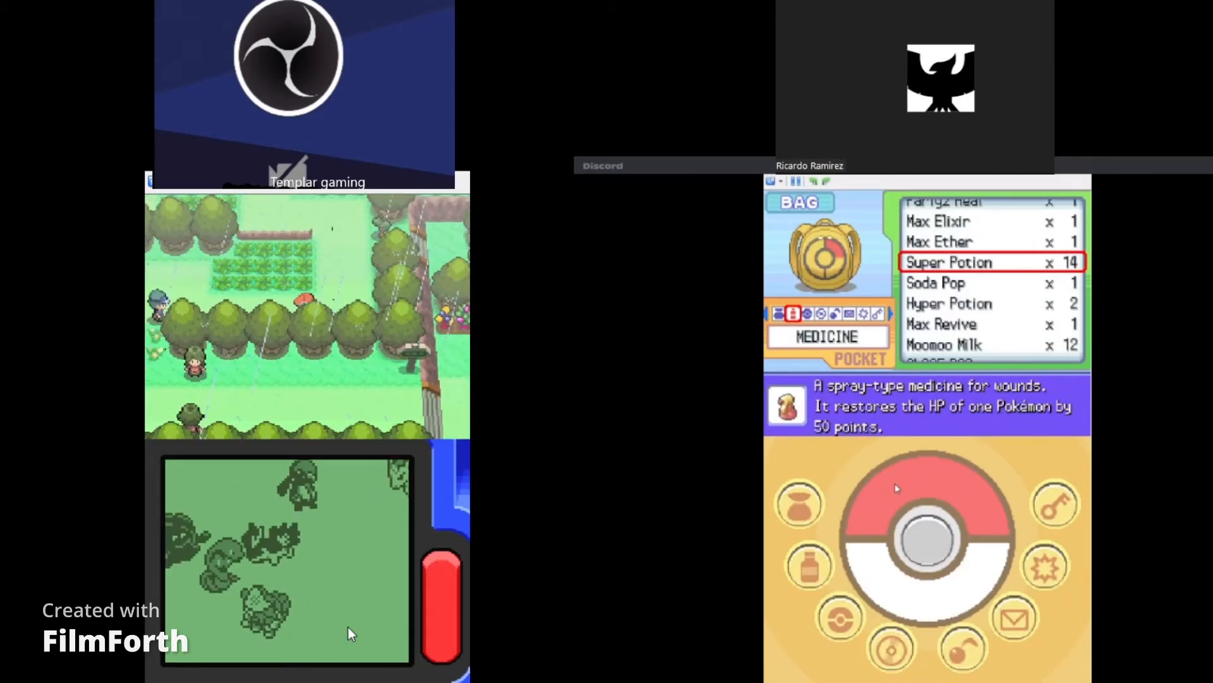
key(Up)
key(Up)
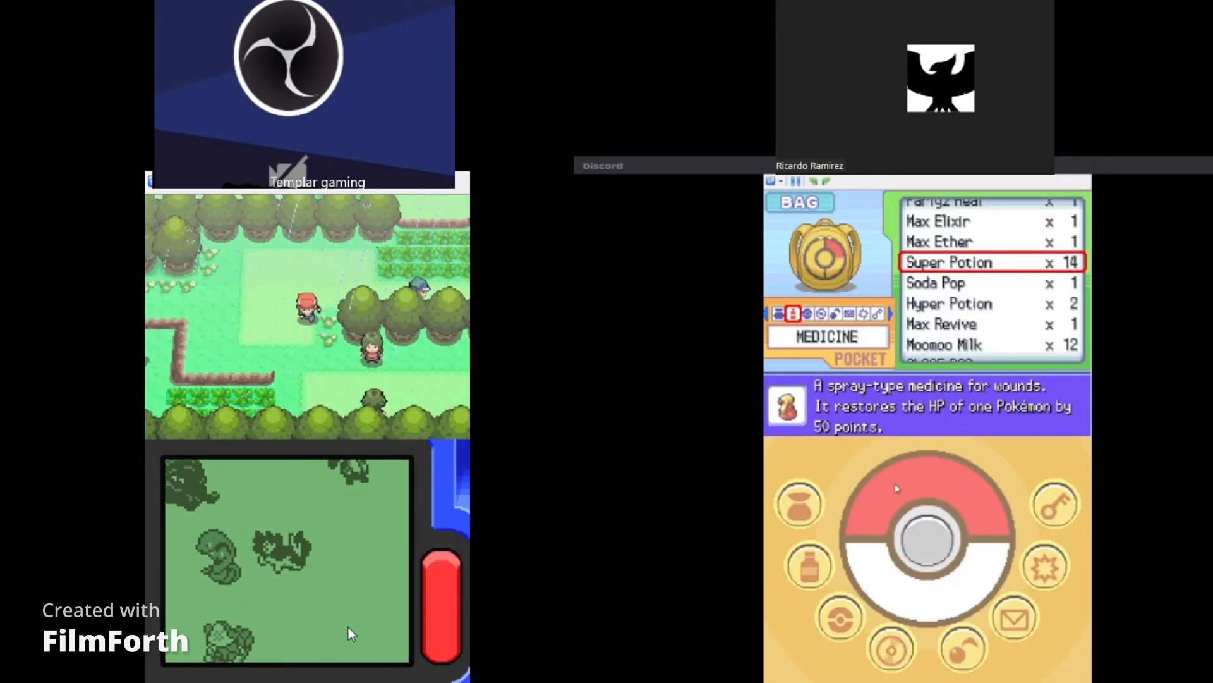
key(Down)
key(Down)
key(Down)
key(Down)
key(x)
key(z)
key(Up)
key(Up)
key(x)
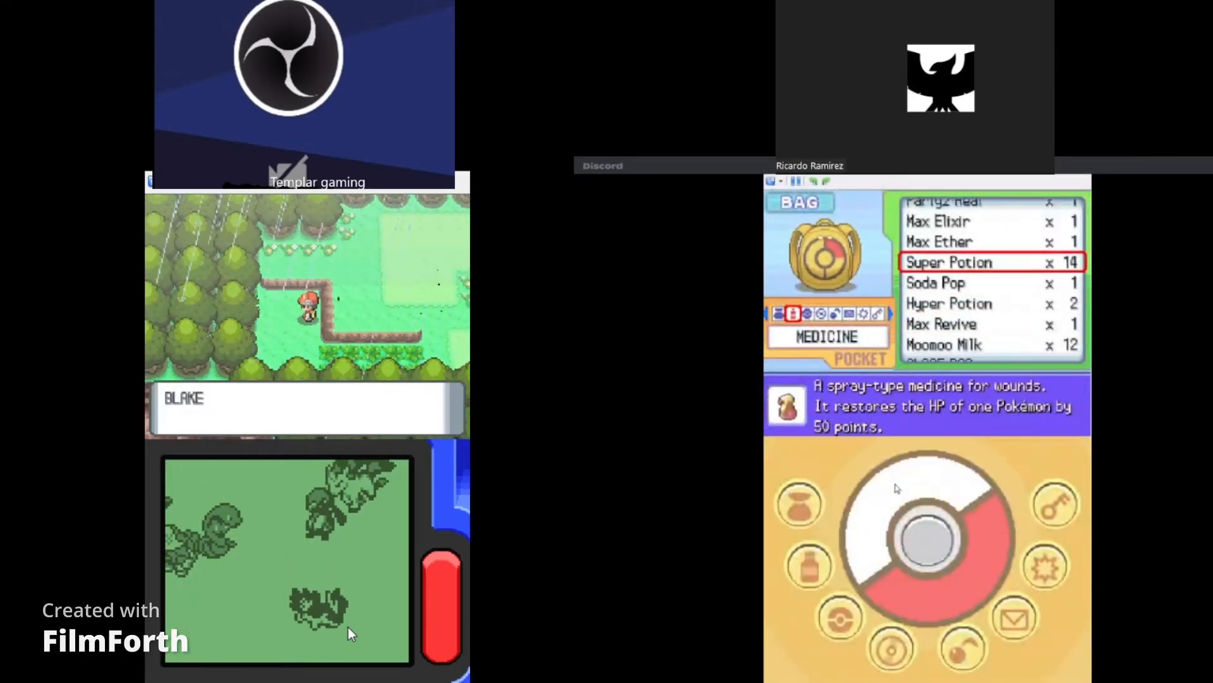
key(x)
key(x)
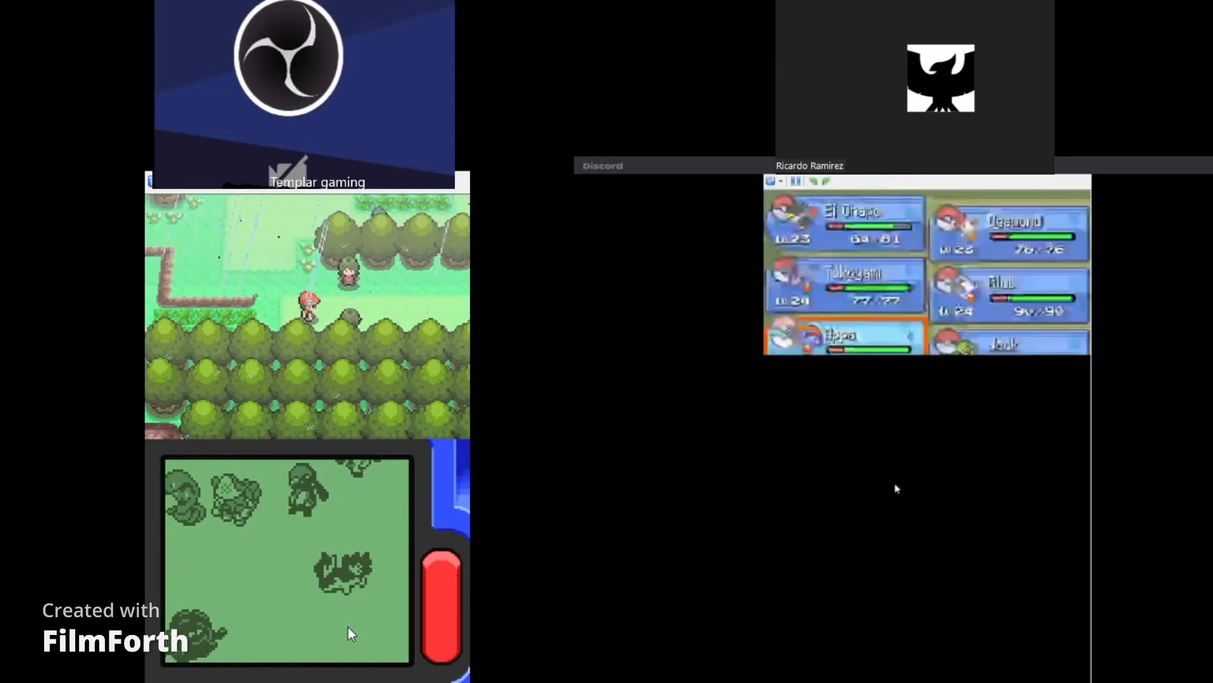
- Move DWAYN into the second party slot right after TINY via SWITCH
key(x)
key(x)
key(Up)
key(Up)
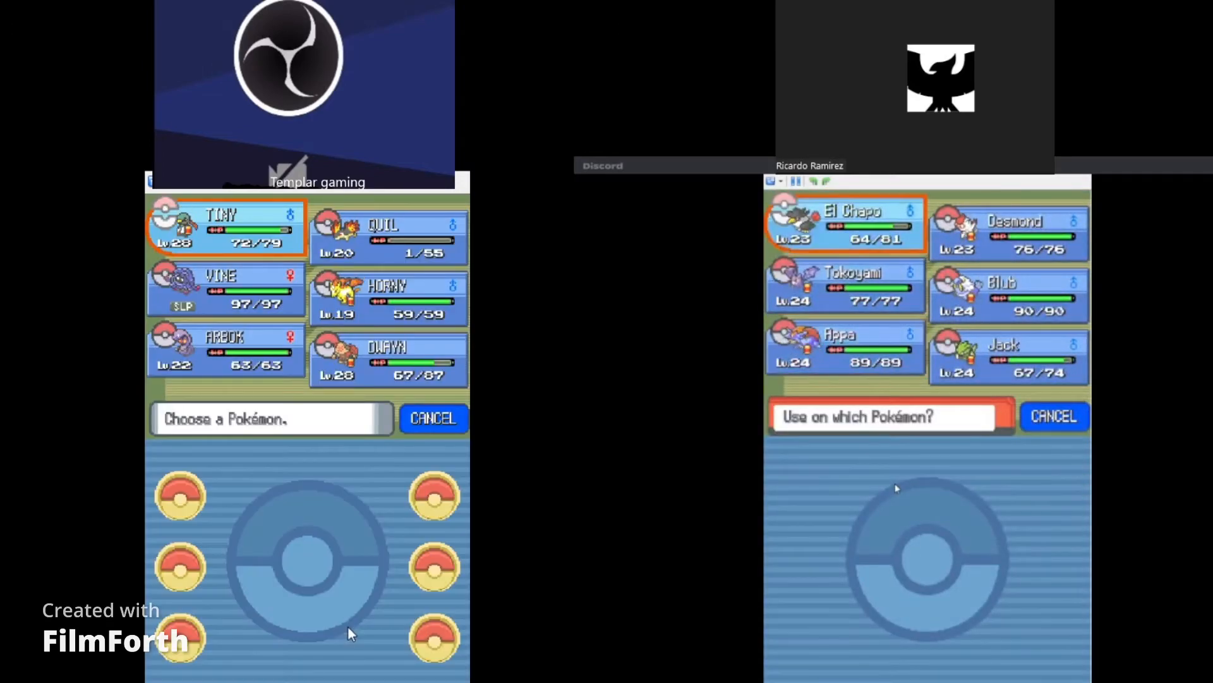
key(x)
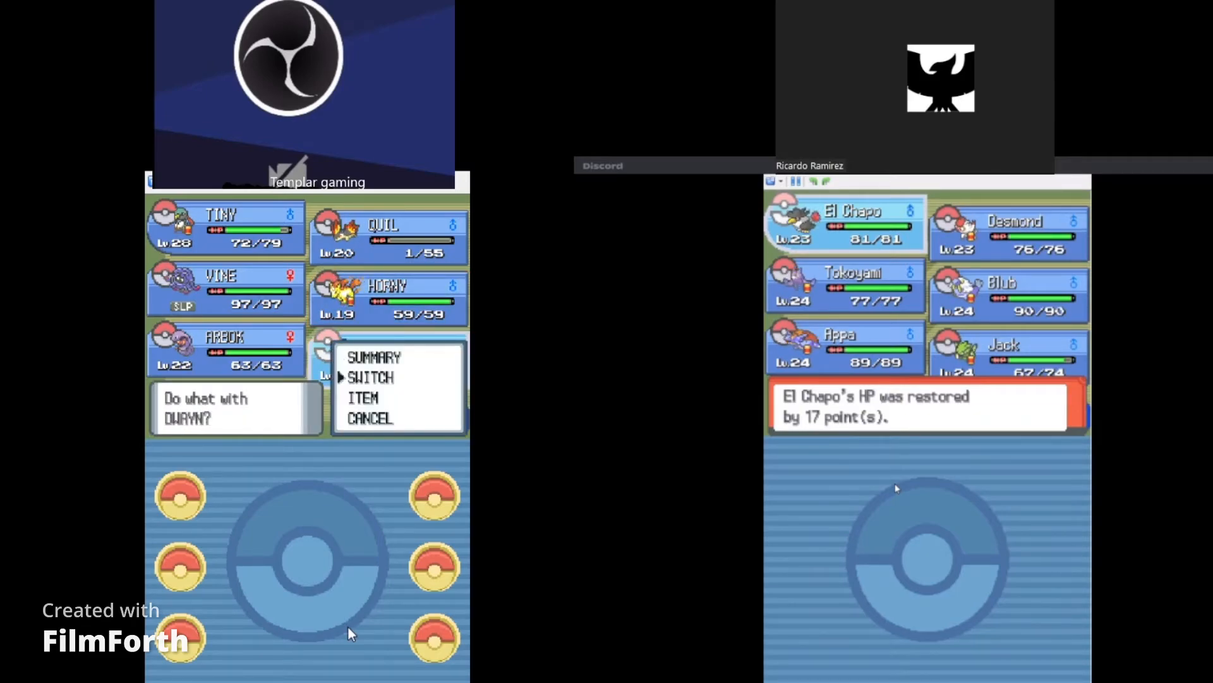
key(x)
key(z)
key(z)
key(x)
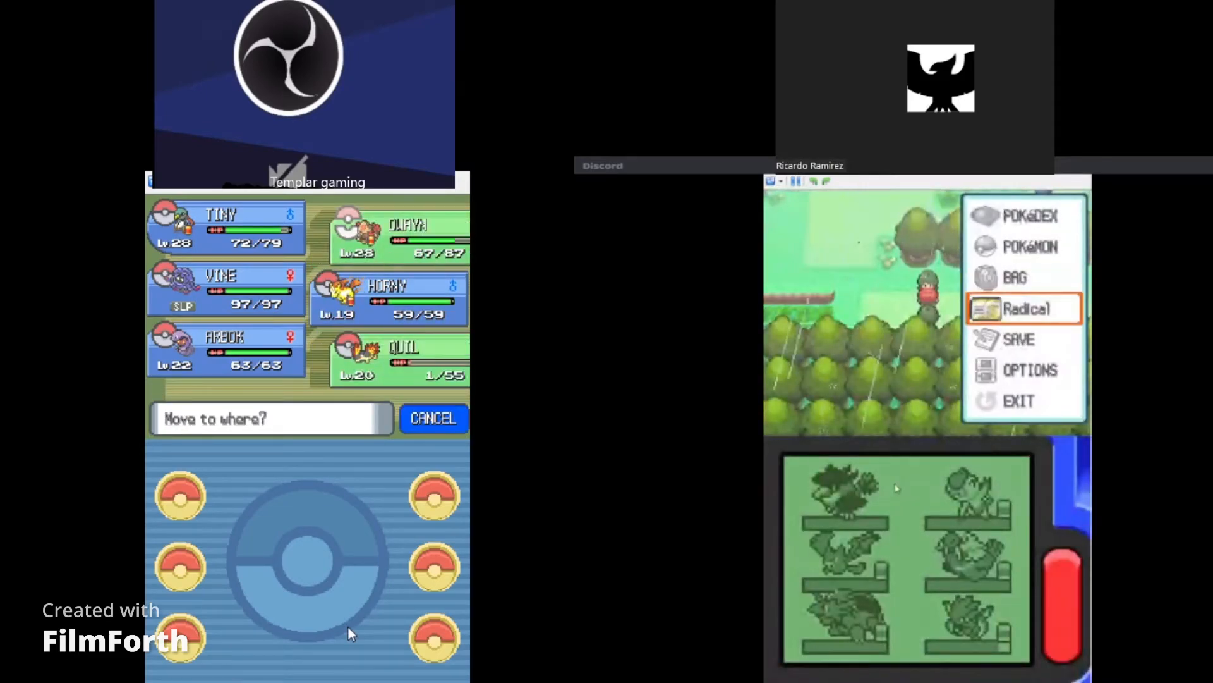
- Close the party screen and main menu, then step forward toward the trainer
key(Down)
key(x)
key(z)
key(x)
key(x)
key(x)
key(x)
key(z)
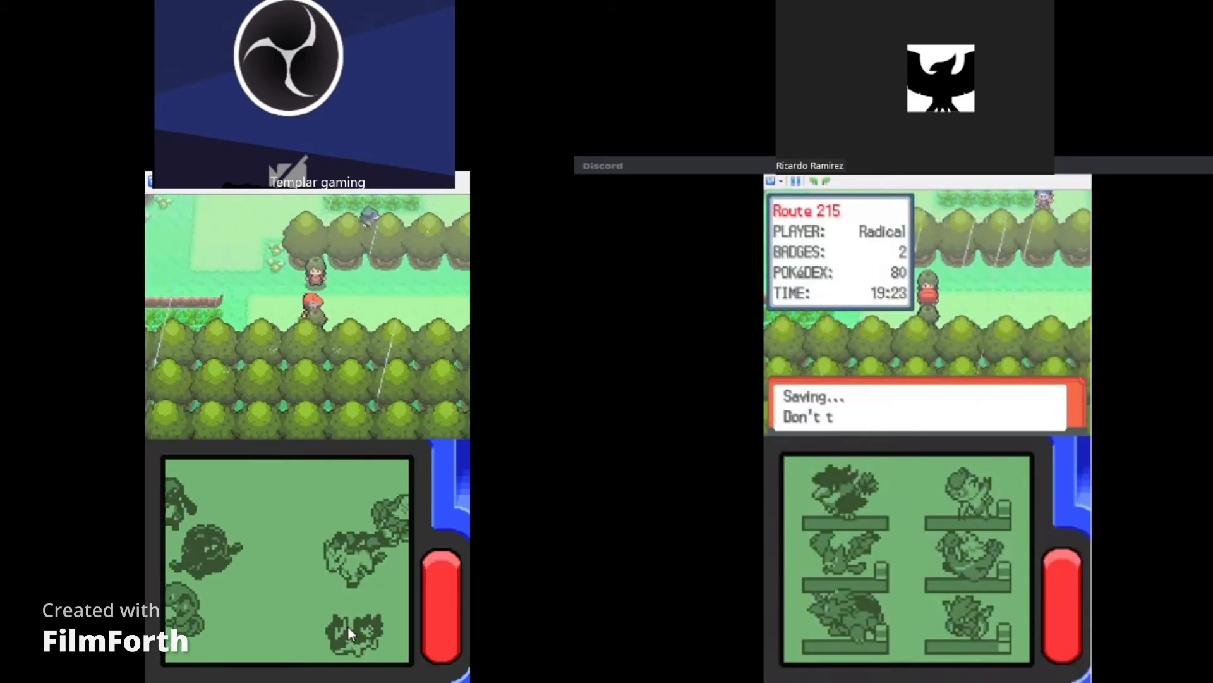
key(Up)
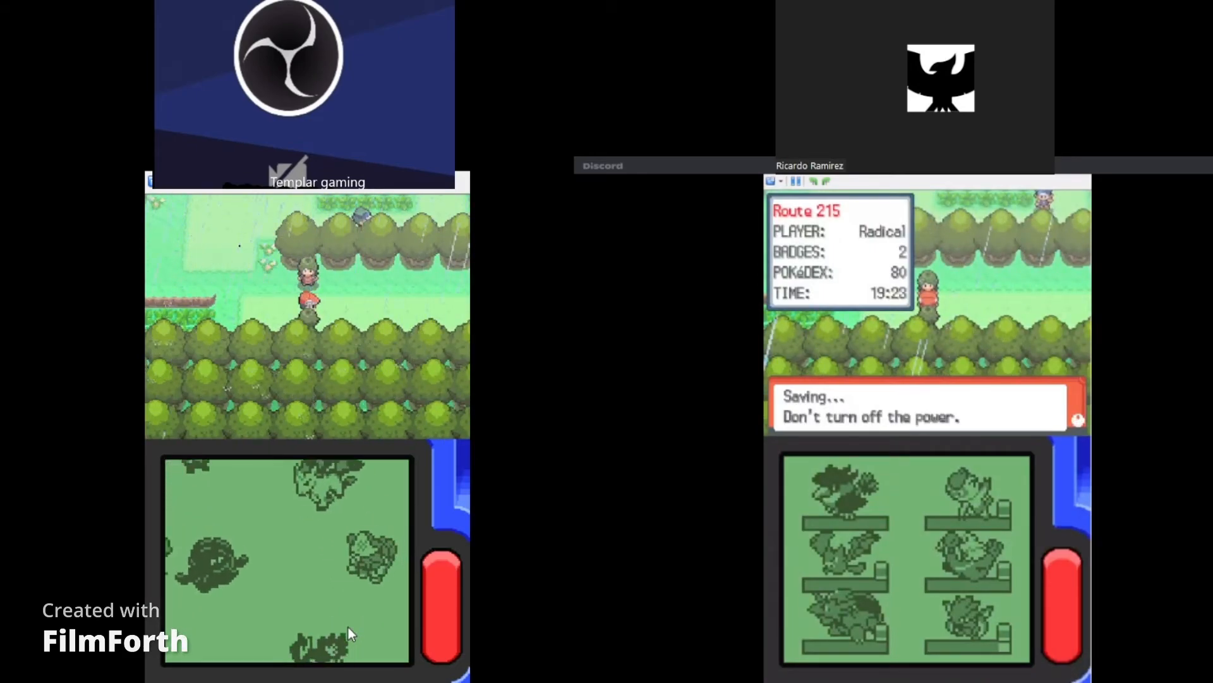
- Accept the Bug Catcher's challenge and choose FIGHT for the turn
key(x)
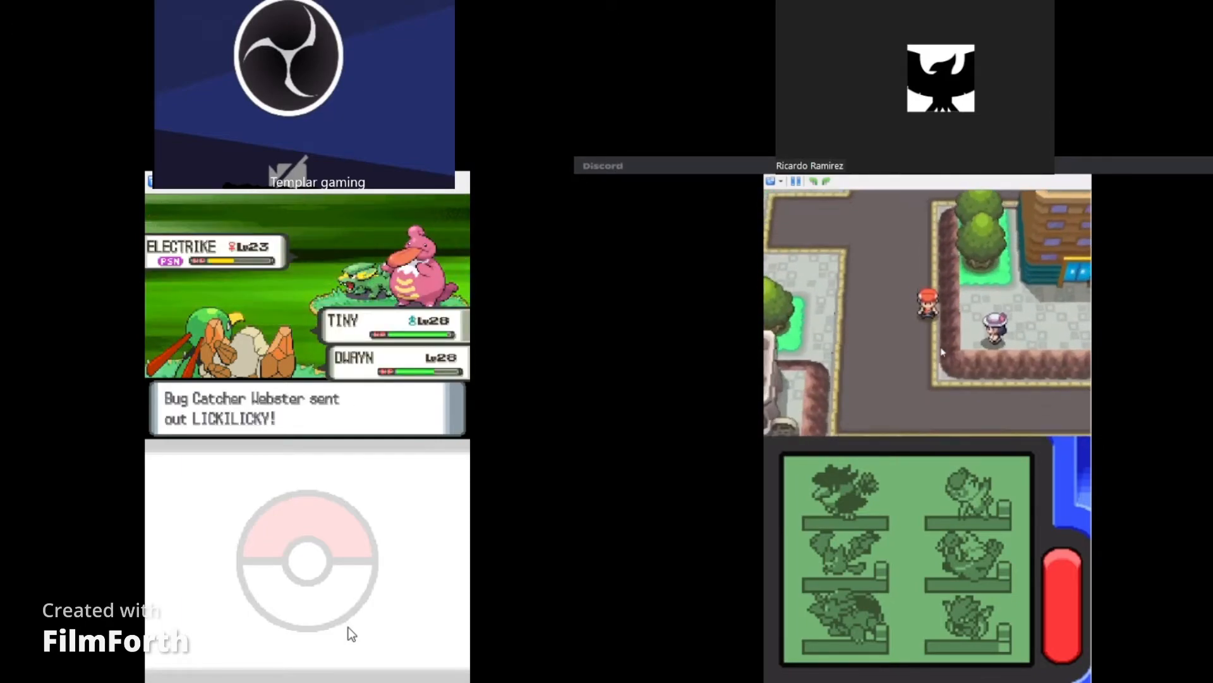
key(x)
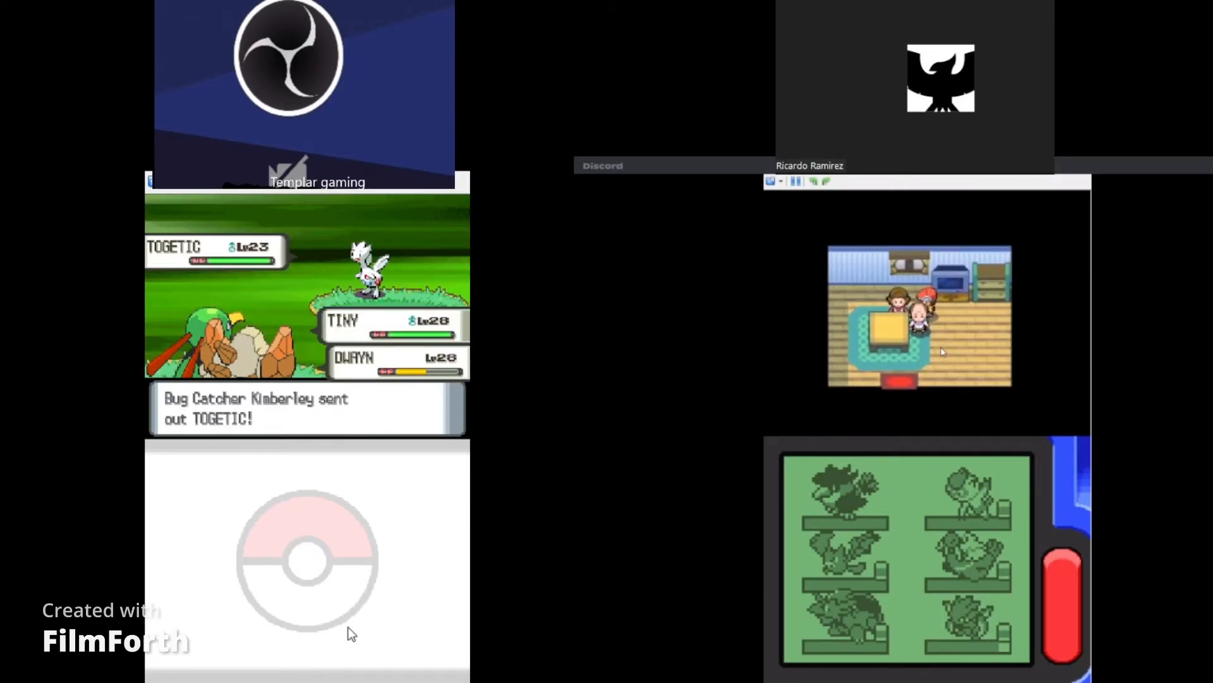
- Have TINY use Rock Smash and DWAYN use Thunder Fang to finish off Togetic
key(x)
key(x)
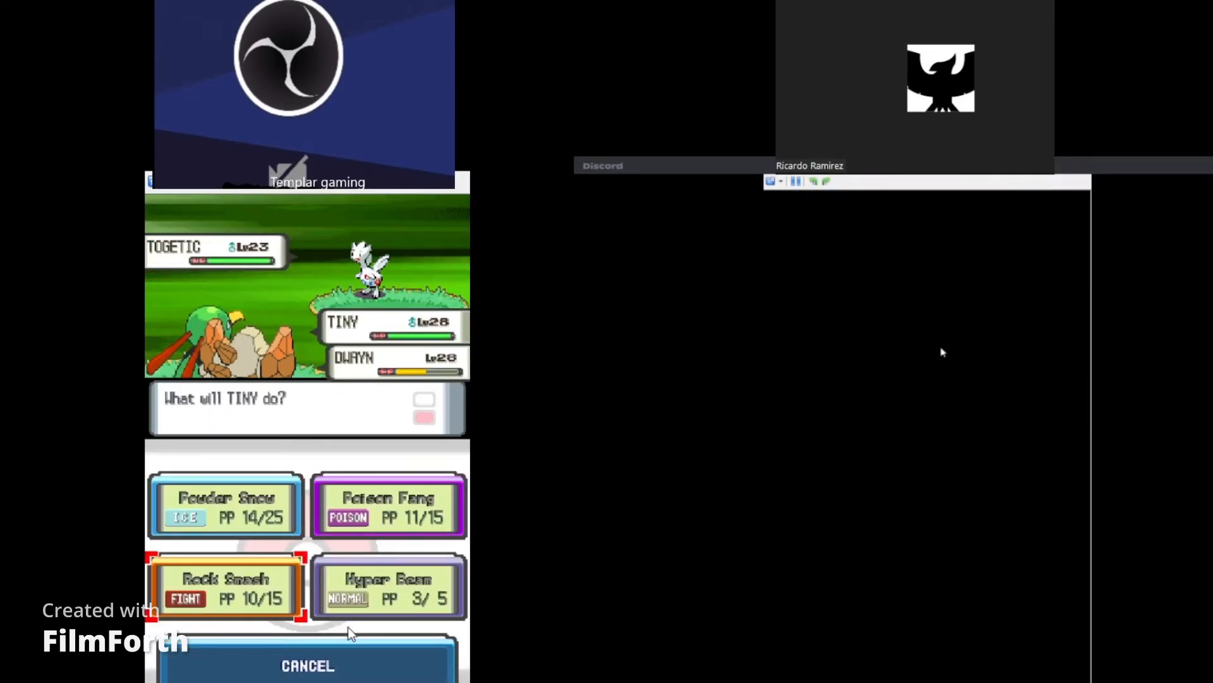
key(x)
key(x)
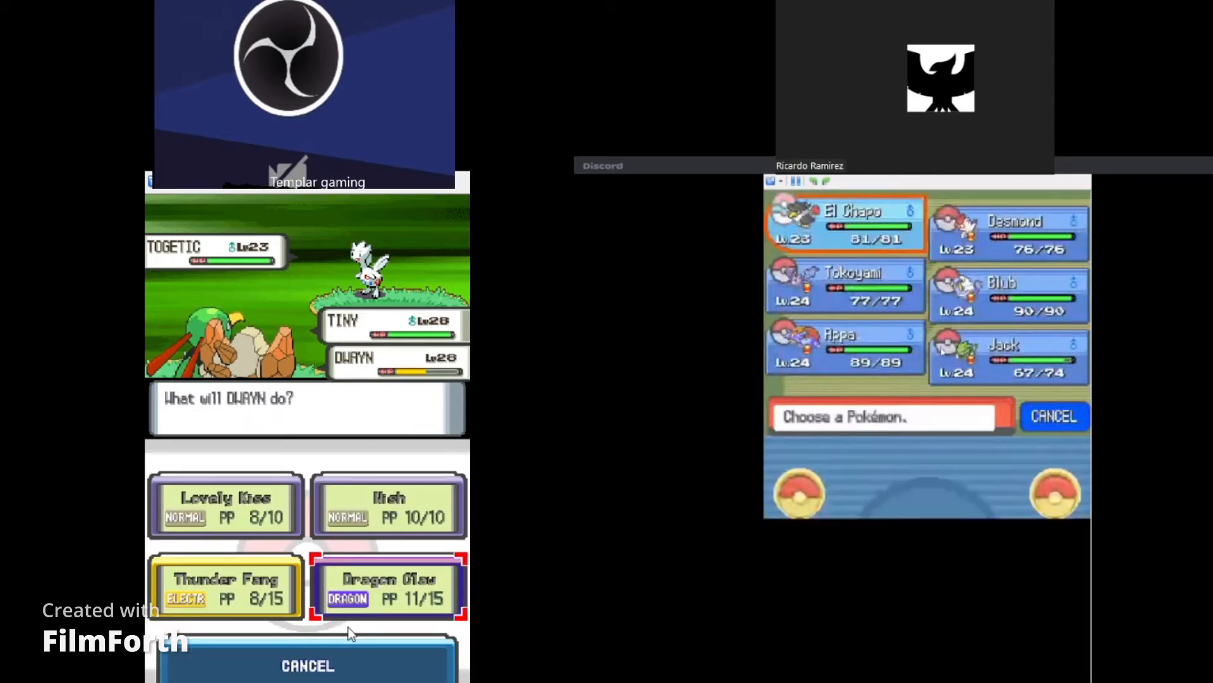
key(x)
key(x)
key(Up)
key(Left)
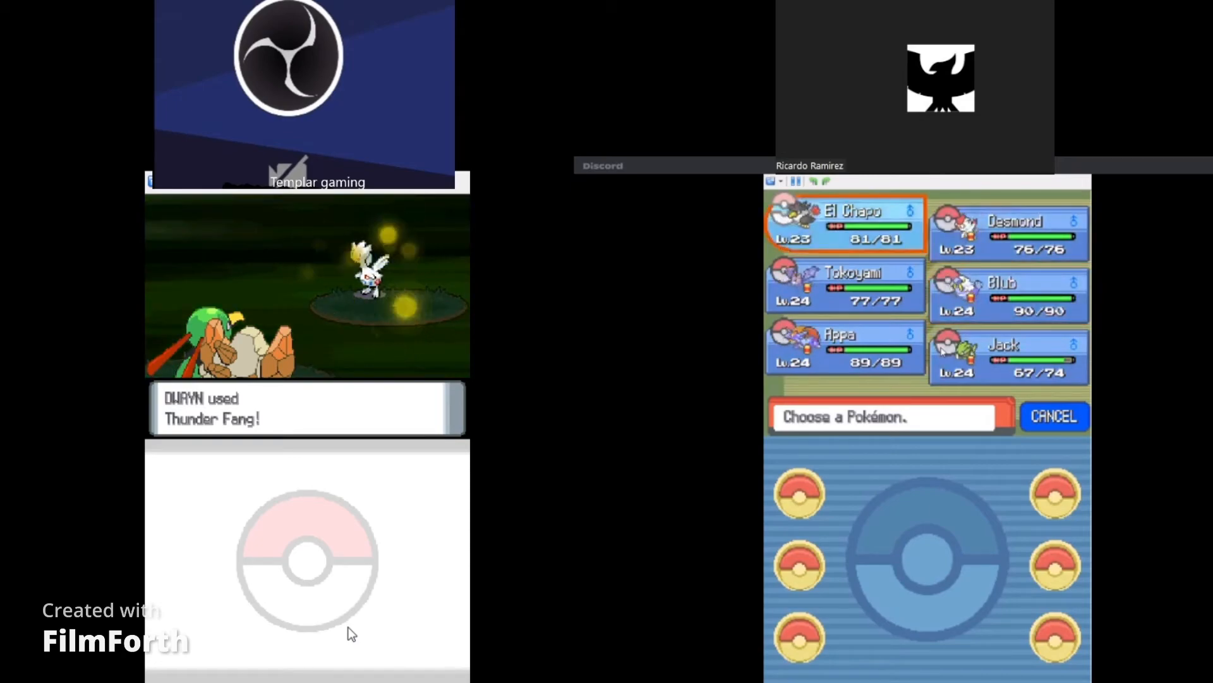
key(Up)
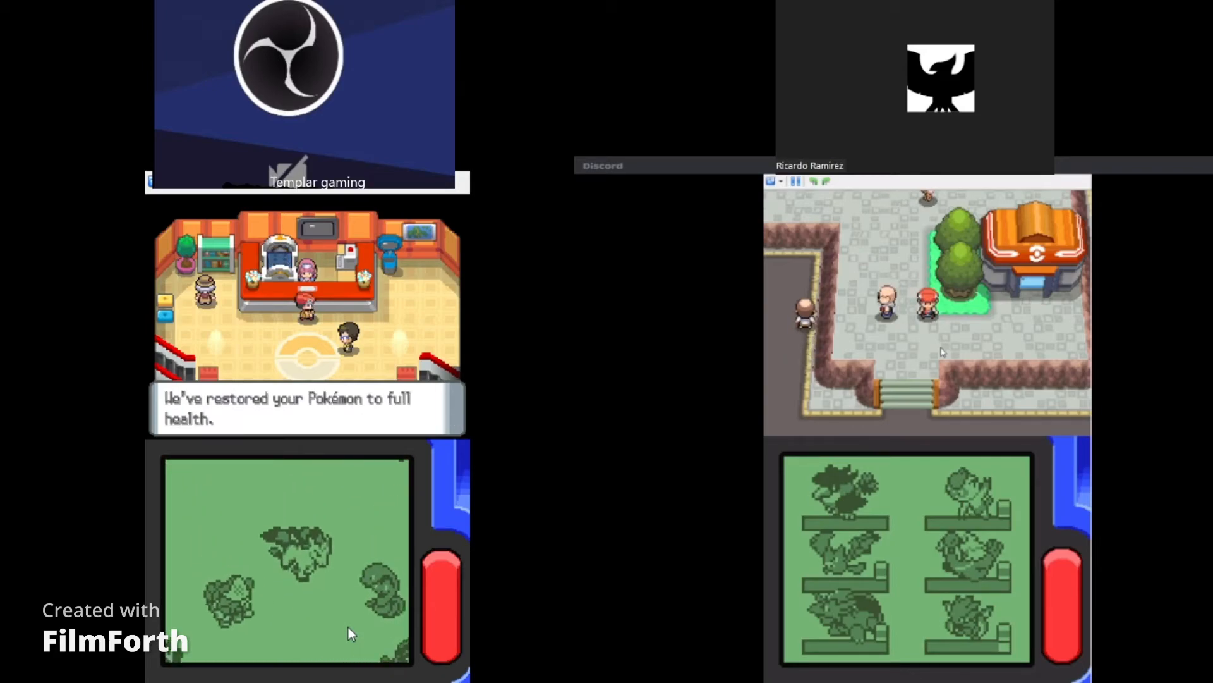
- End the nurse's dialogue, leave the Pokémon Center and walk north-west through Veilstone City
key(x)
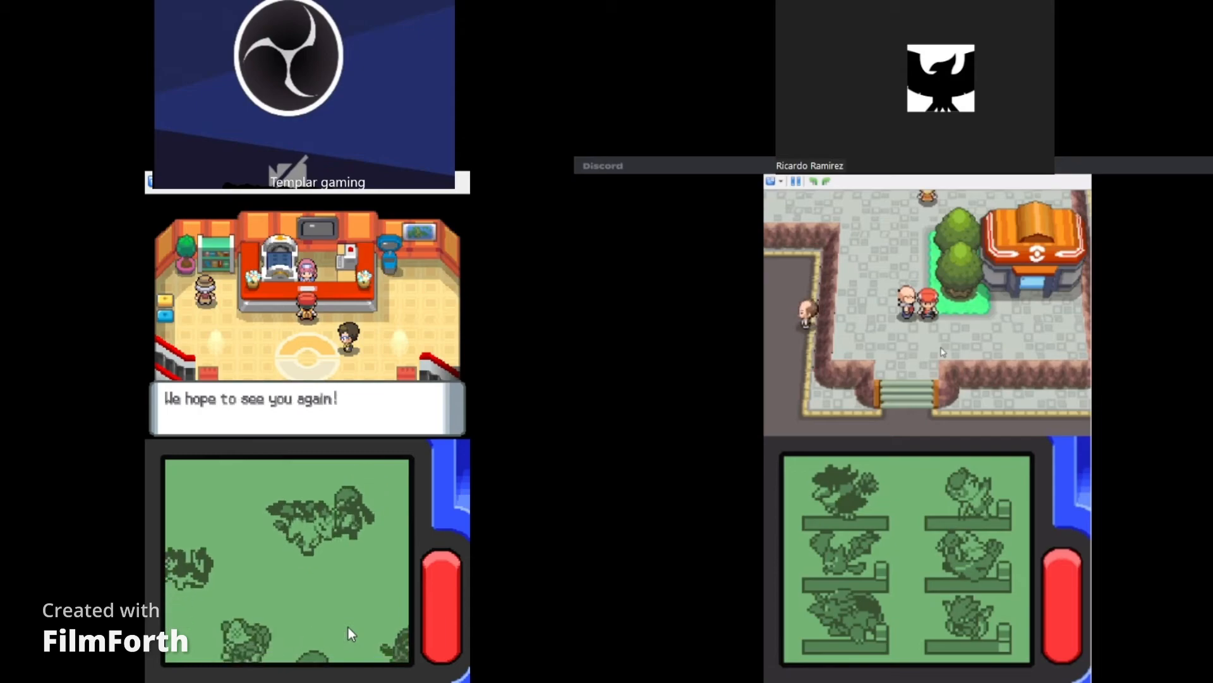
key(x)
key(Down)
key(Down)
key(Down)
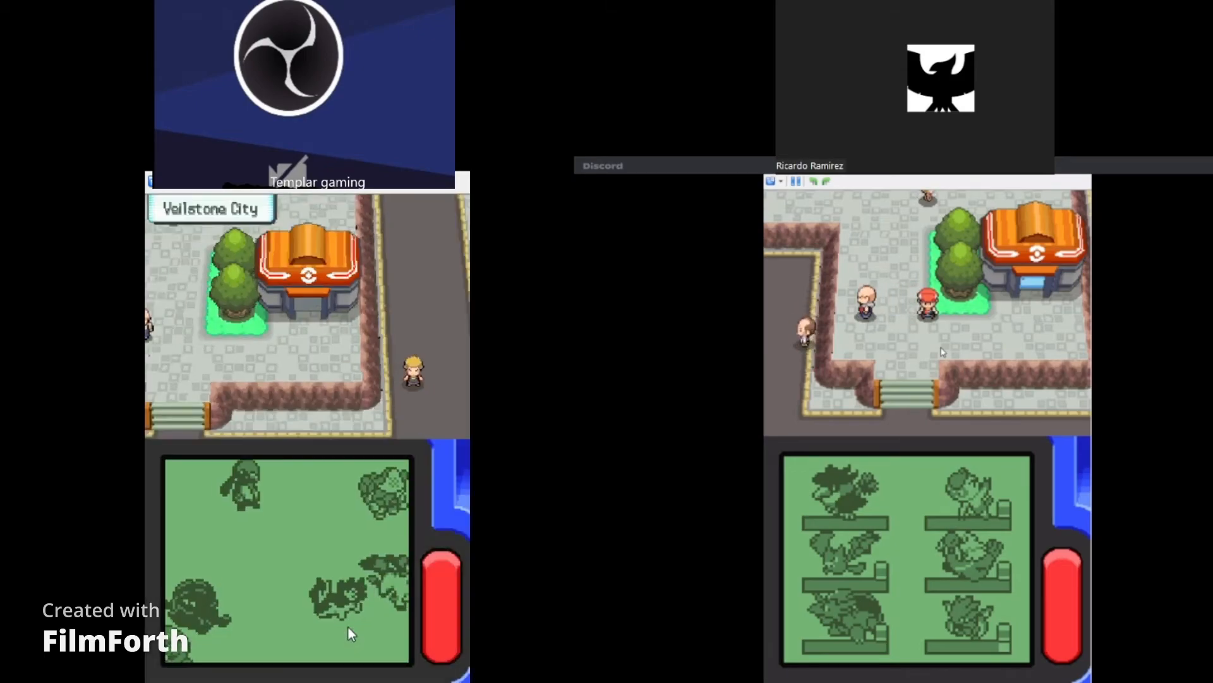
key(Up)
key(Up)
key(Up)
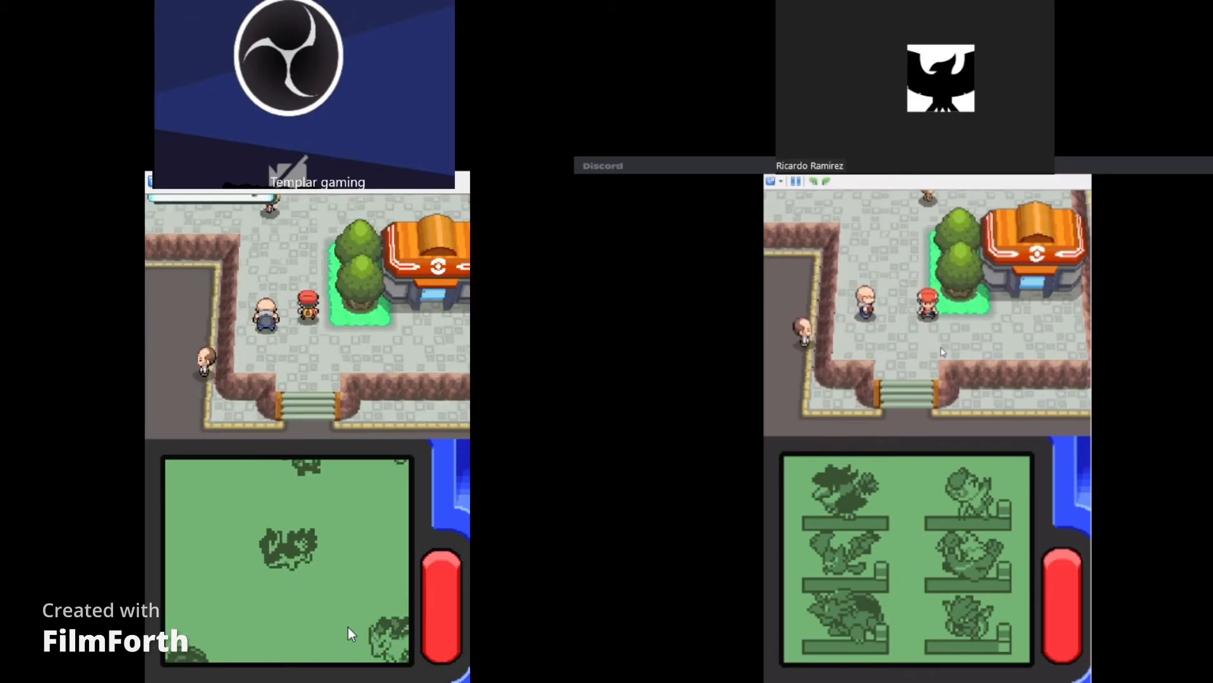
key(Right)
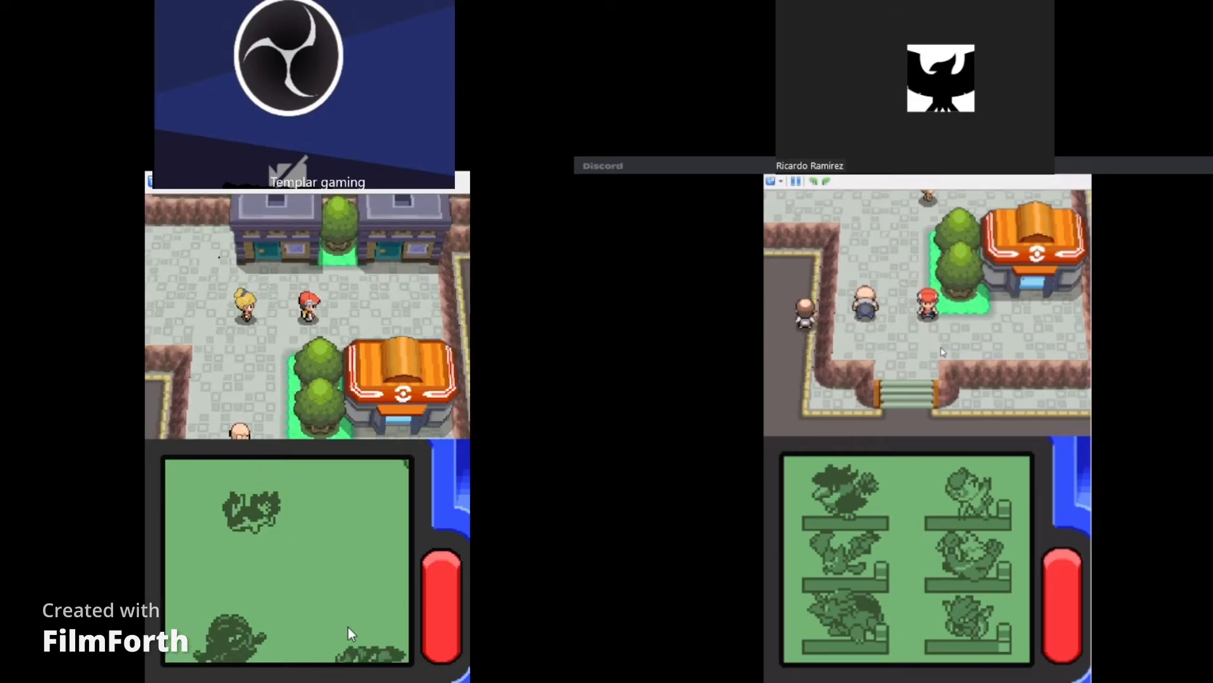
key(Left)
key(Left)
key(Left)
key(Left)
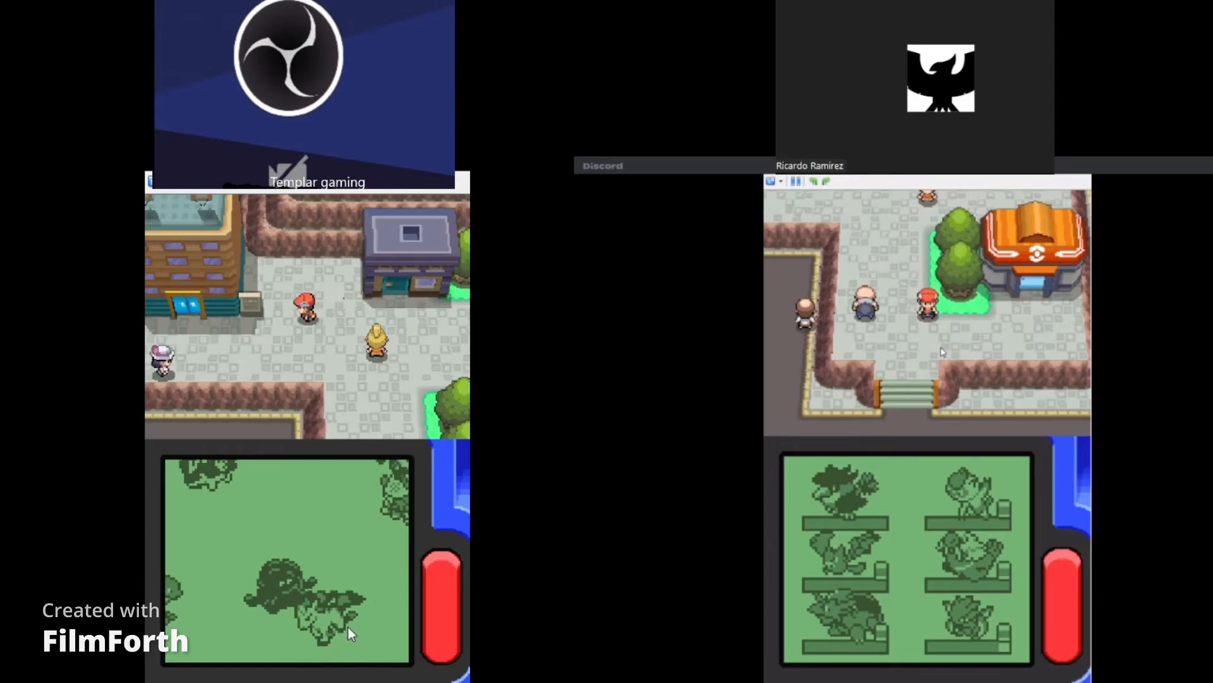
key(Left)
key(Left)
- Talk with the woman outside the department store, then enter the building
key(Up)
key(Up)
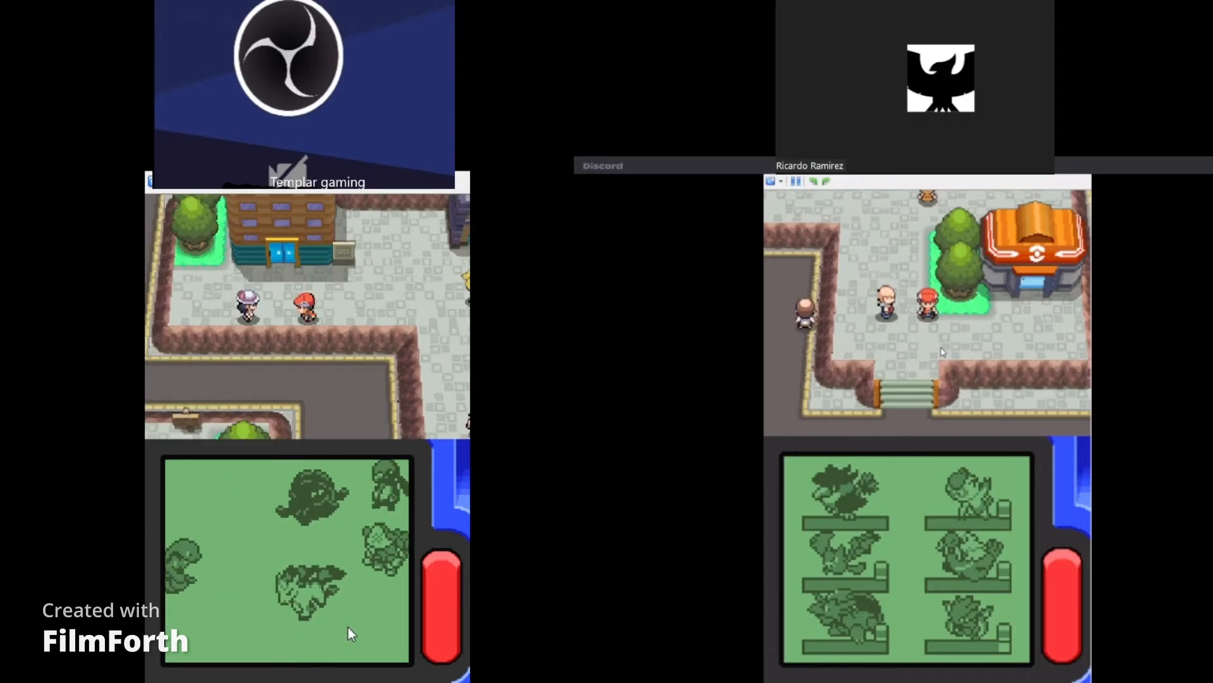
key(x)
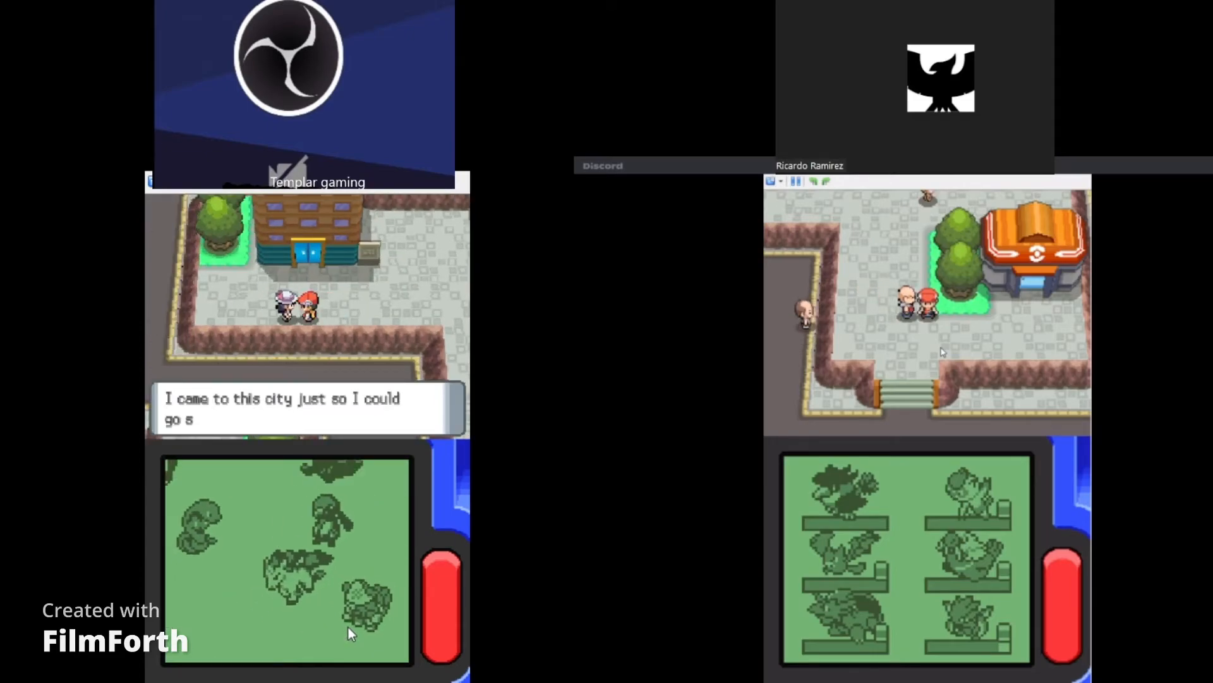
key(x)
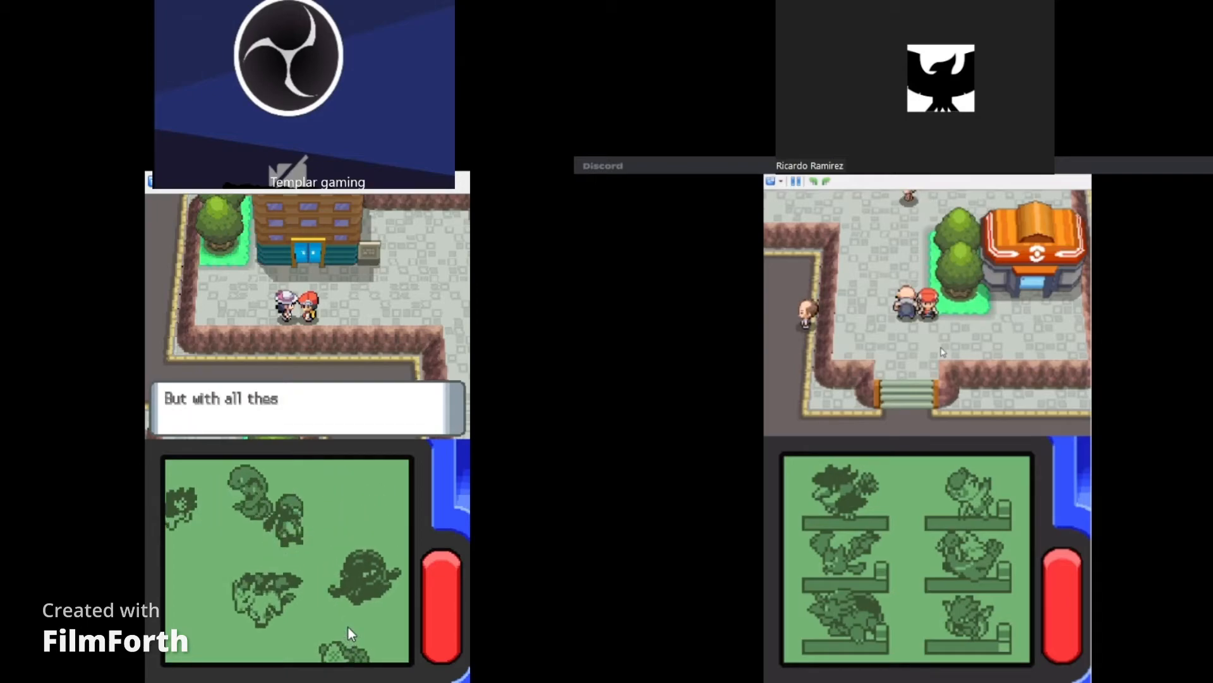
key(x)
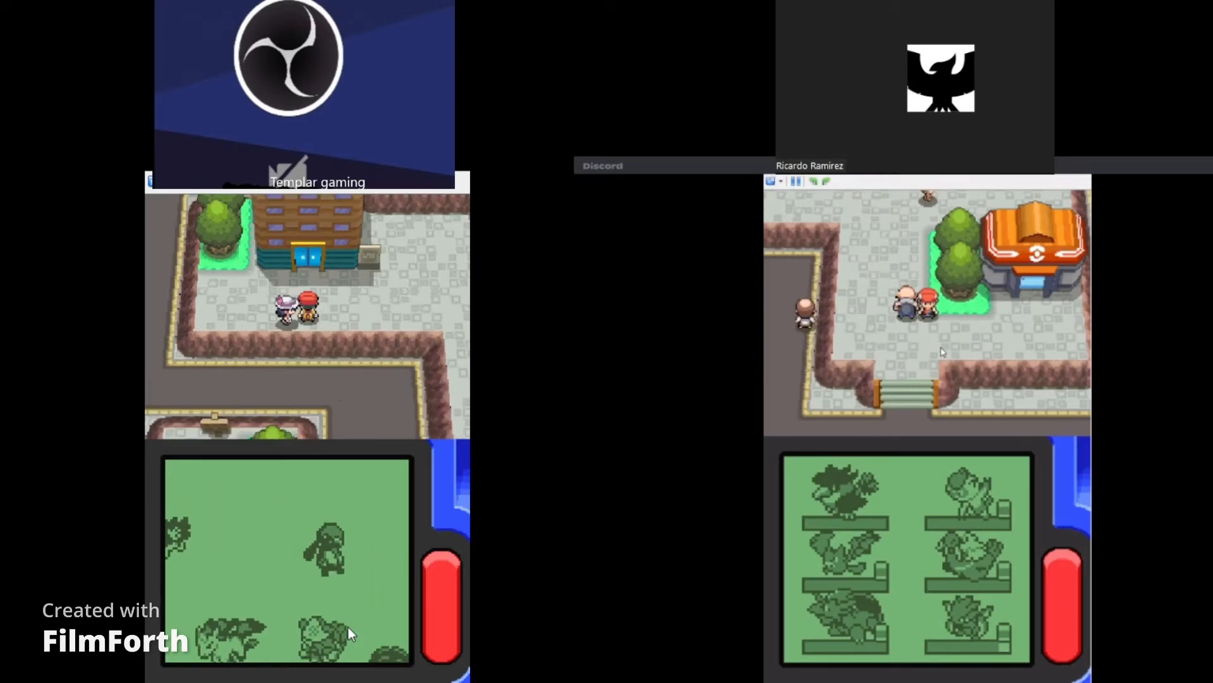
key(Up)
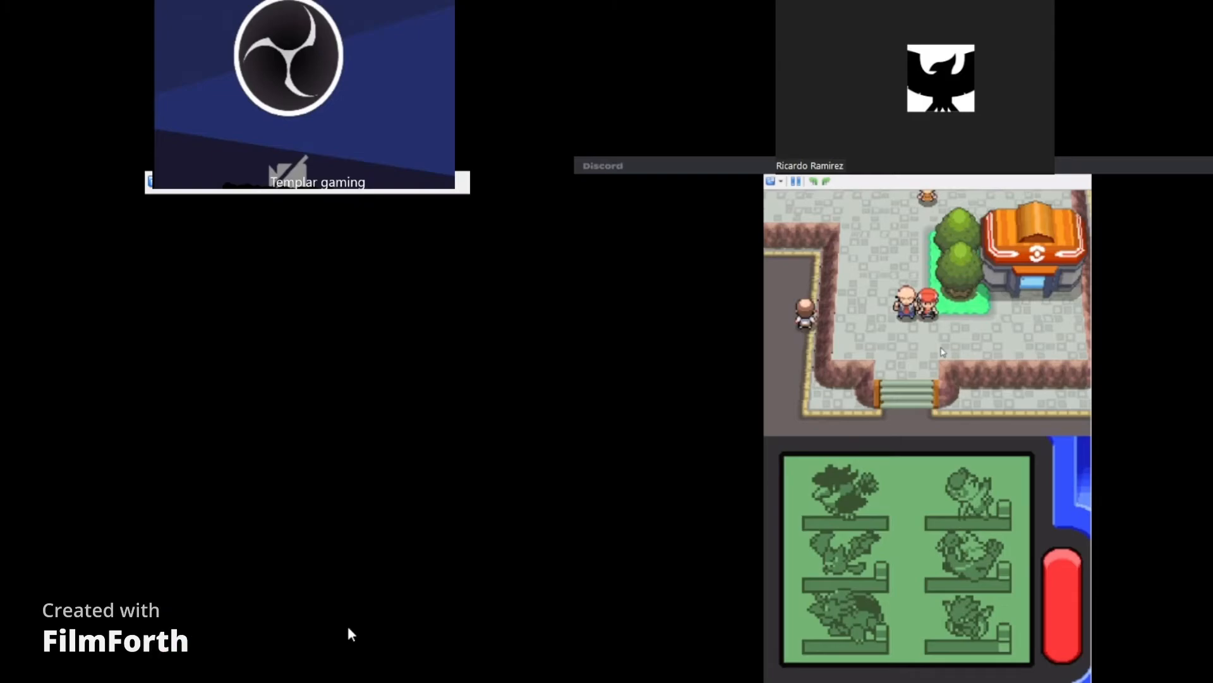
- Chat with the man and another shopper inside the store, receiving a White Fluff
key(Left)
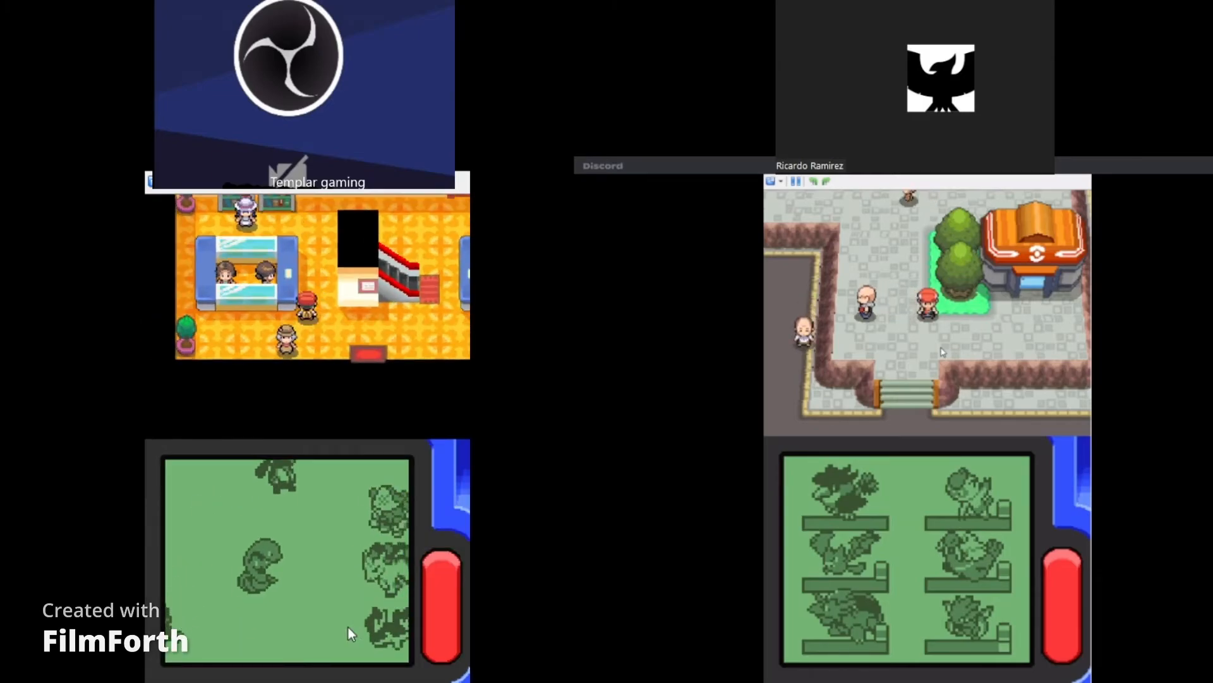
key(x)
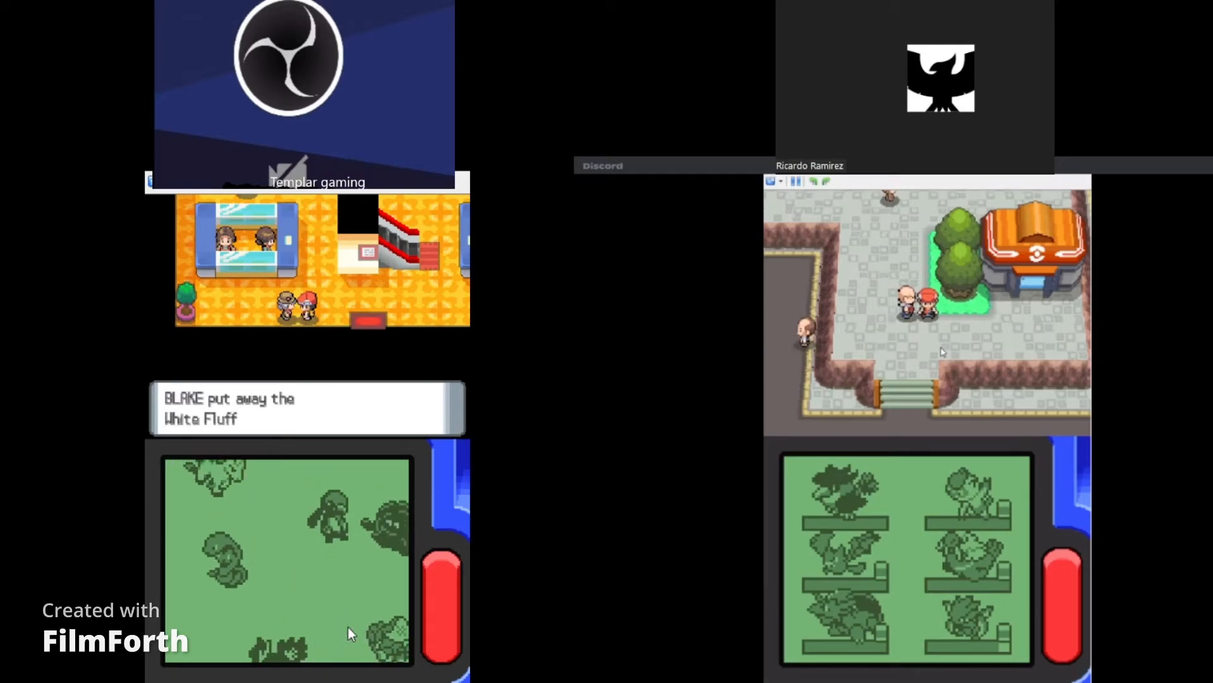
key(x)
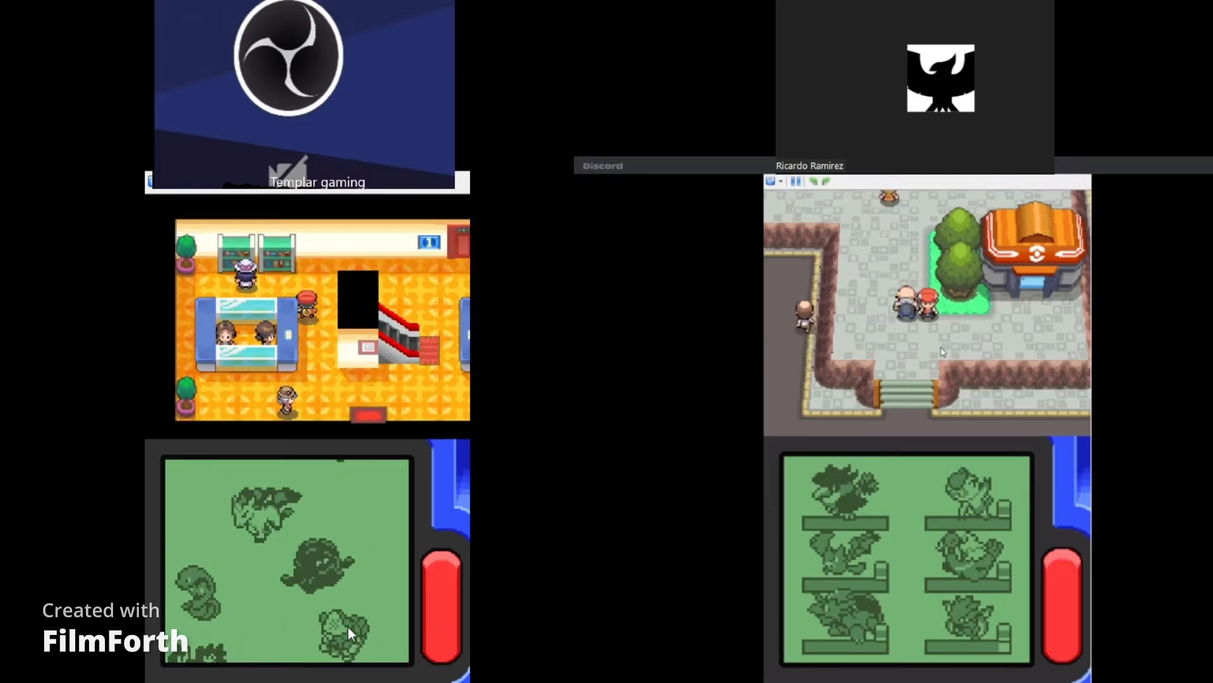
key(x)
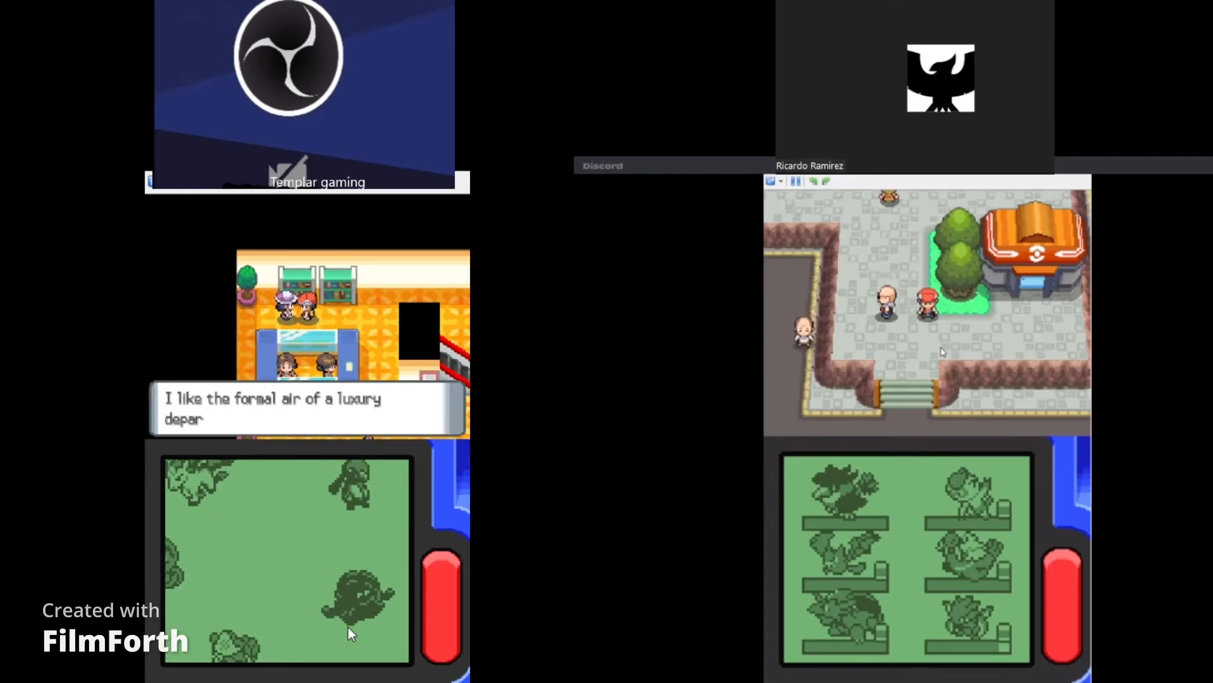
key(x)
key(x)
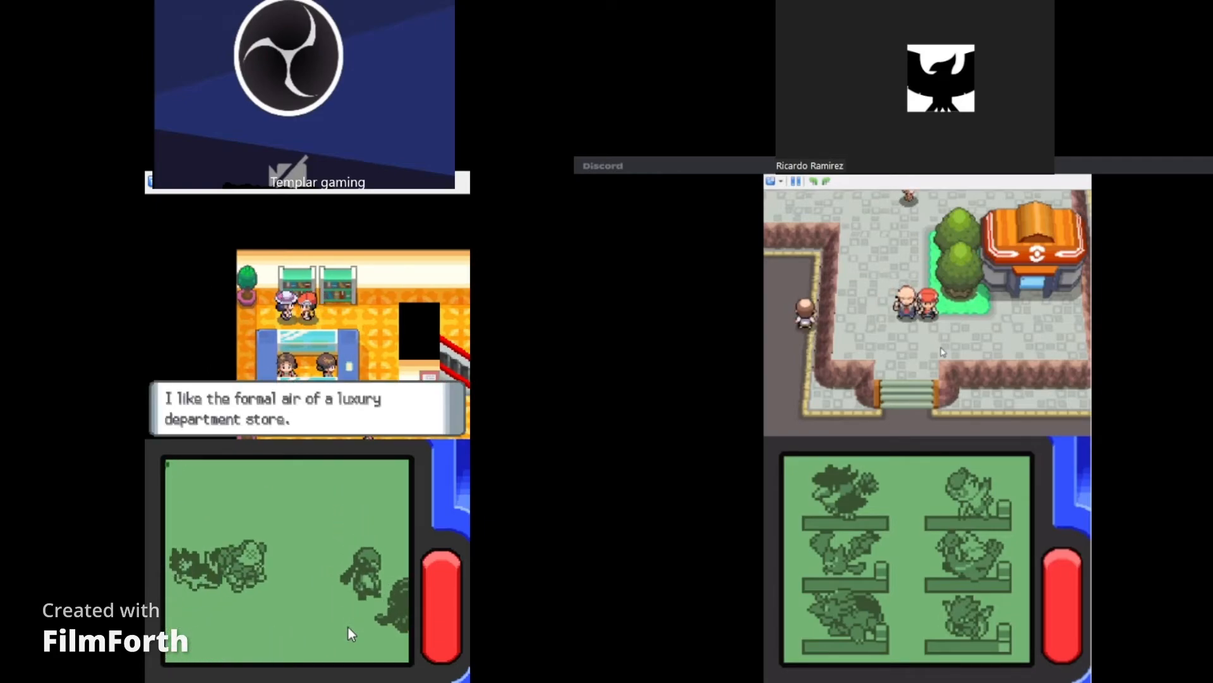
key(x)
- Walk to the counter and talk to the shop clerk
key(Right)
key(Right)
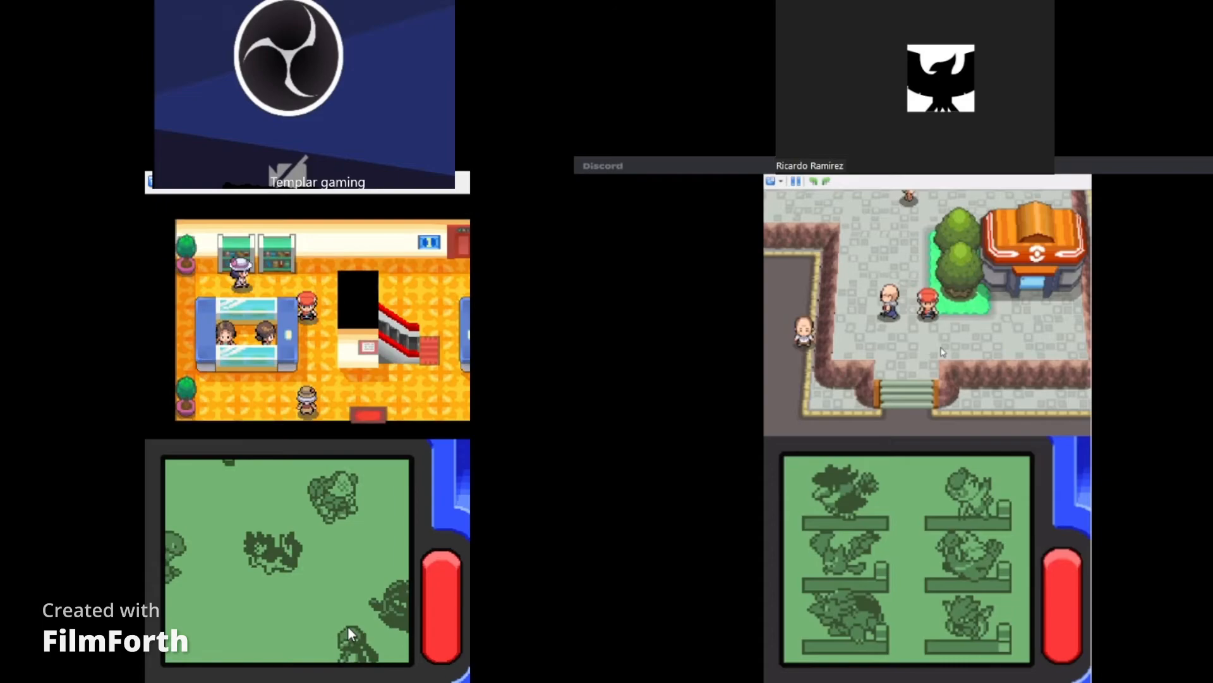
key(x)
key(x)
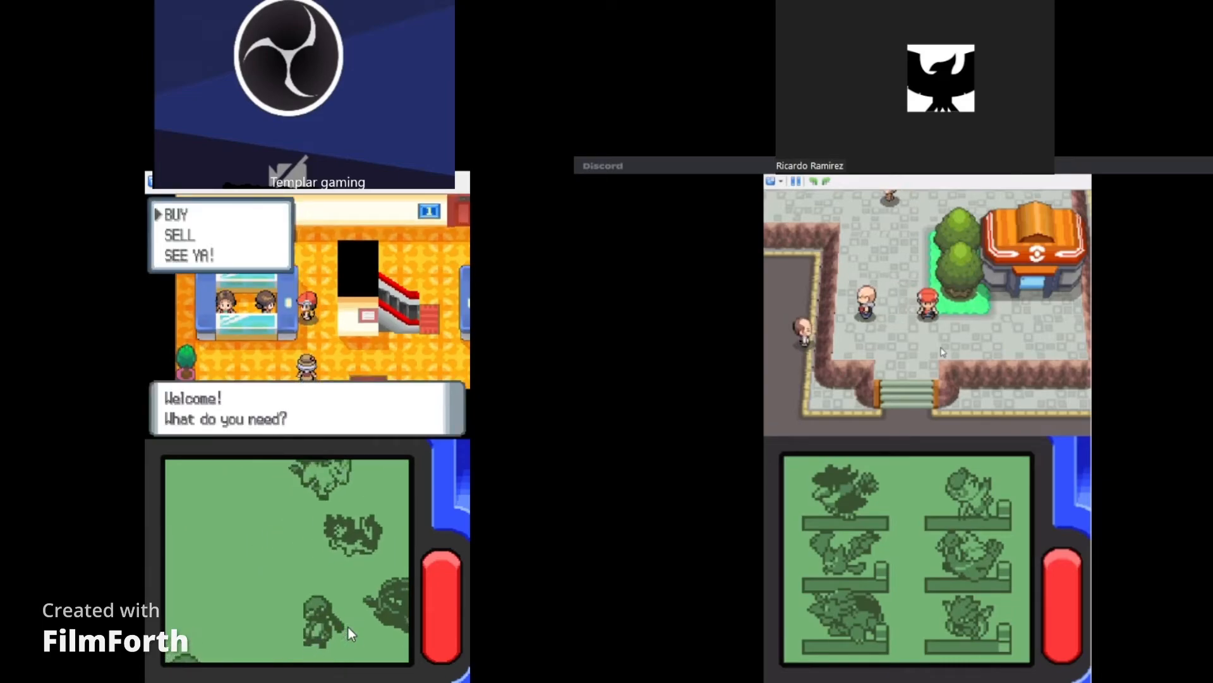
key(x)
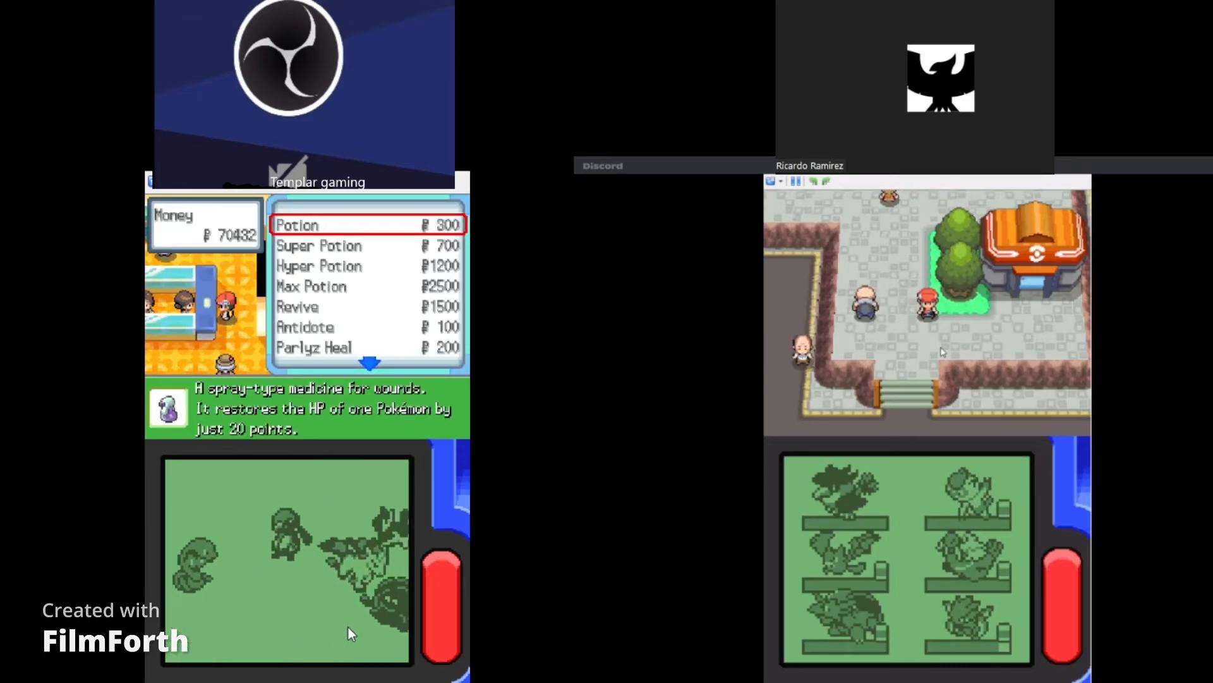
- Buy Super Potions from the medicine list
key(Down)
key(Down)
key(Down)
key(Down)
key(Down)
key(Down)
key(Up)
key(Up)
key(Up)
key(Up)
key(Up)
key(Up)
key(Up)
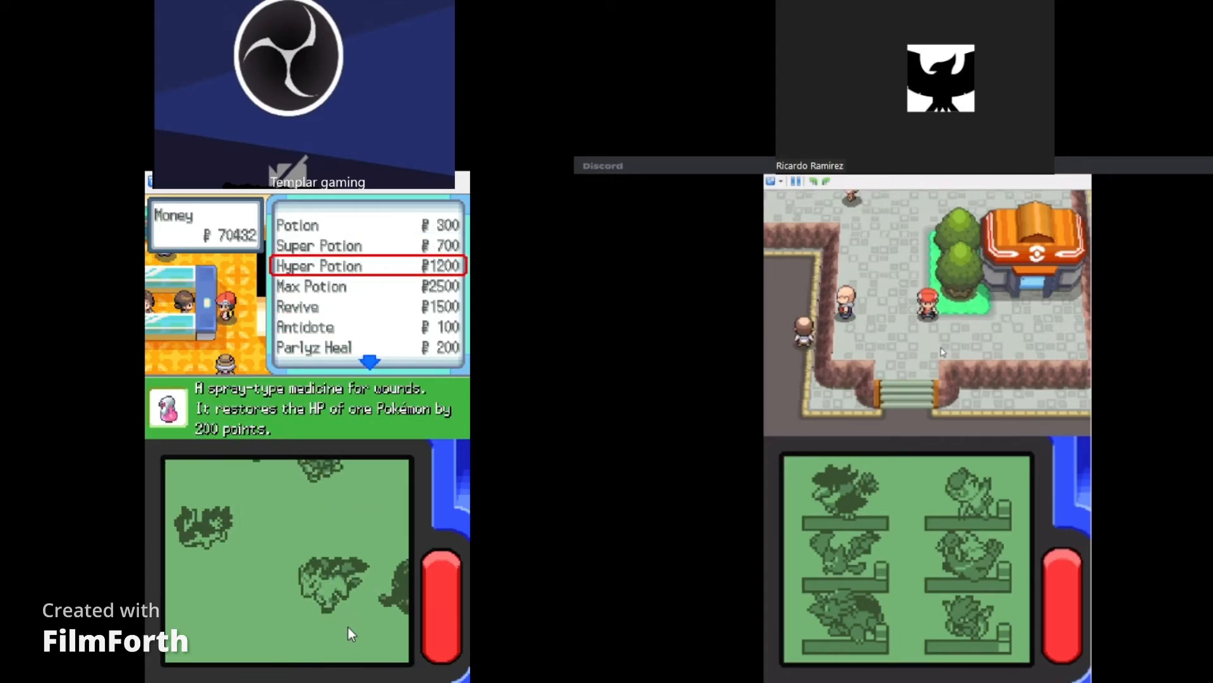
key(x)
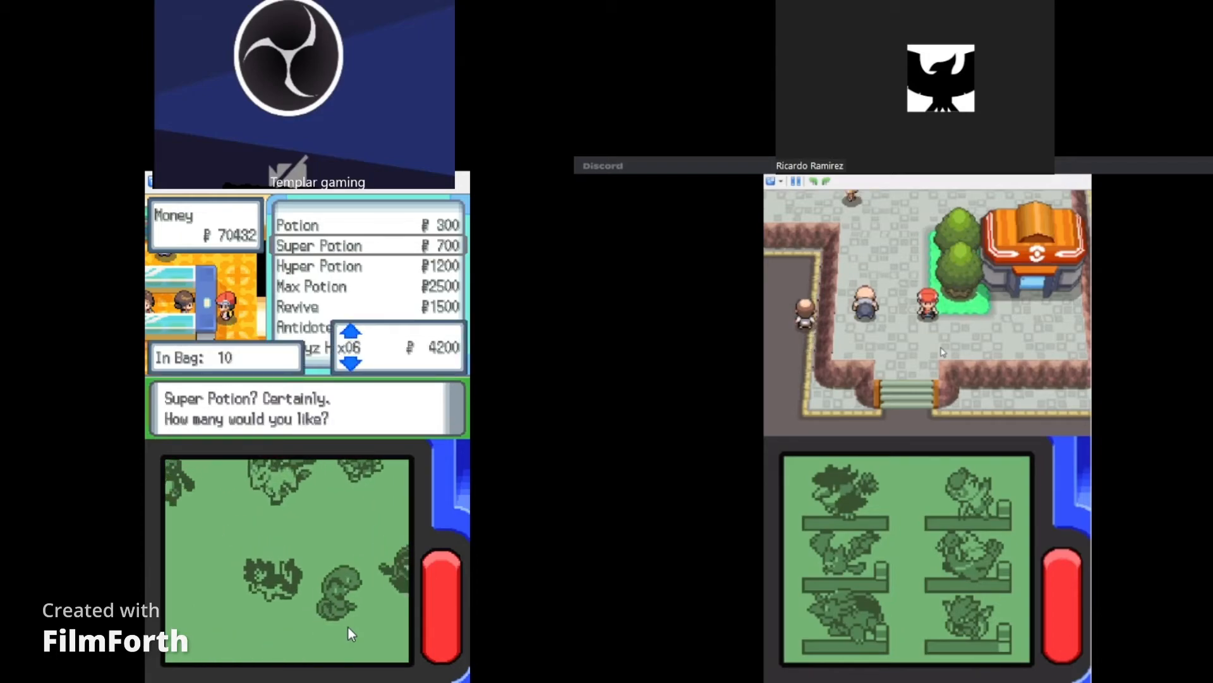
key(x)
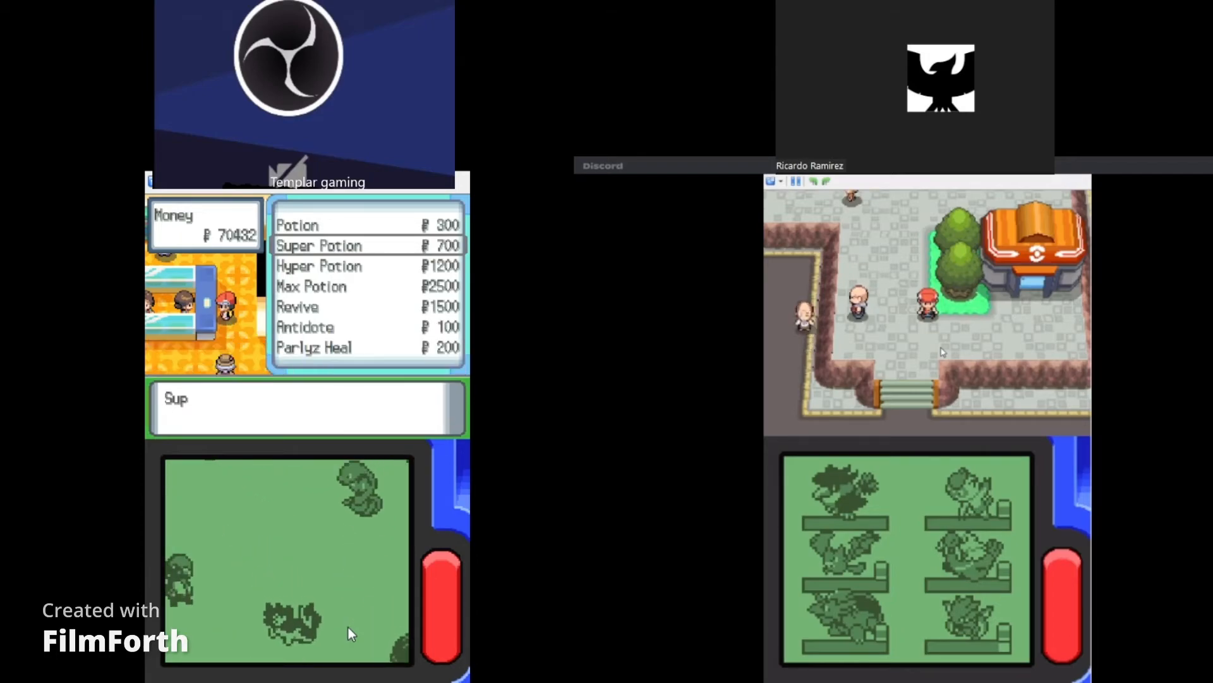
key(x)
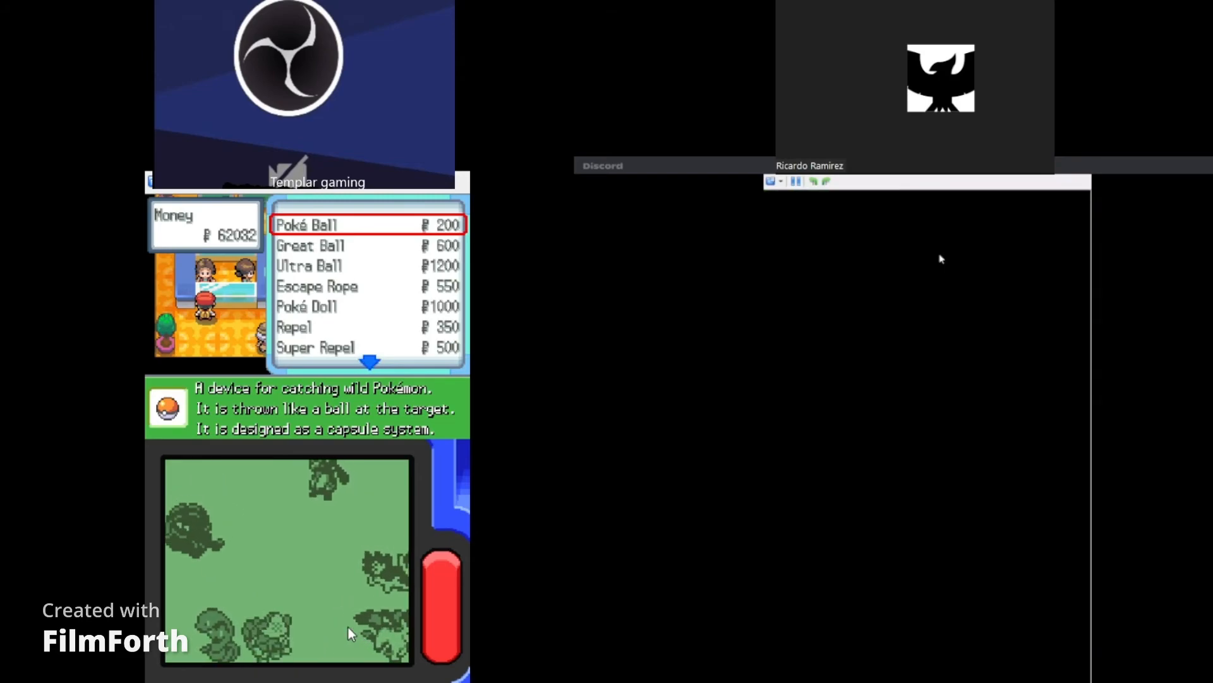
- Buy 15 Ultra Balls from the item list
key(Down)
key(Down)
key(Down)
key(Down)
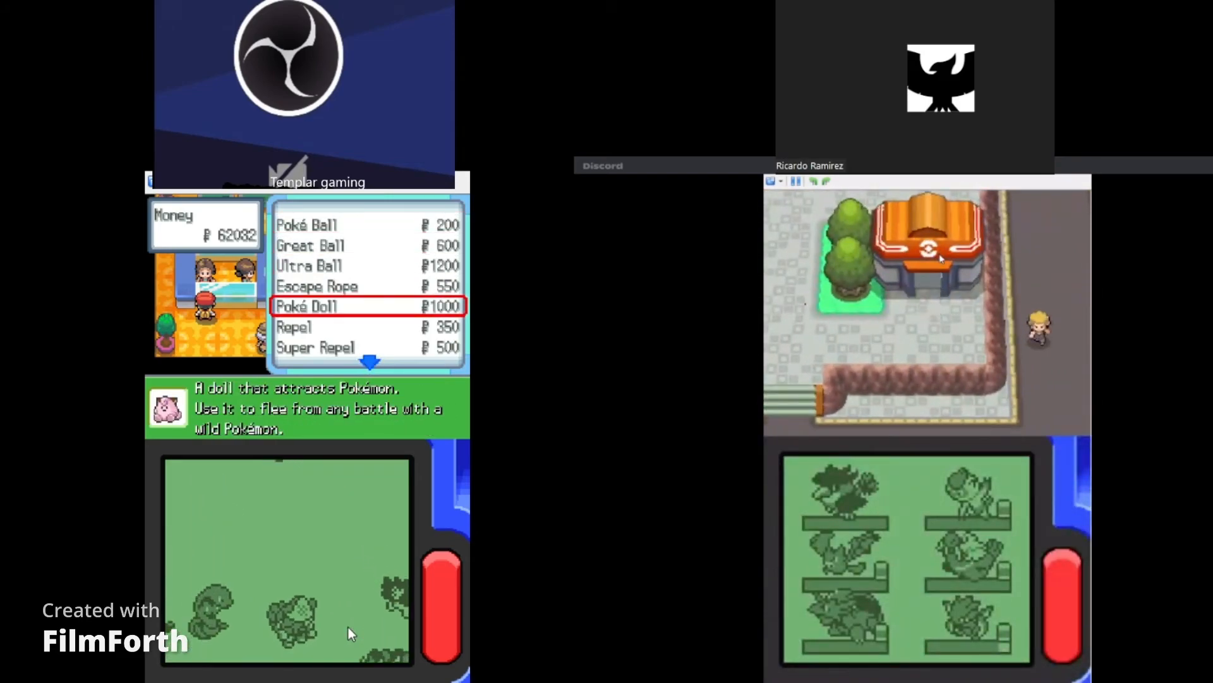
key(Up)
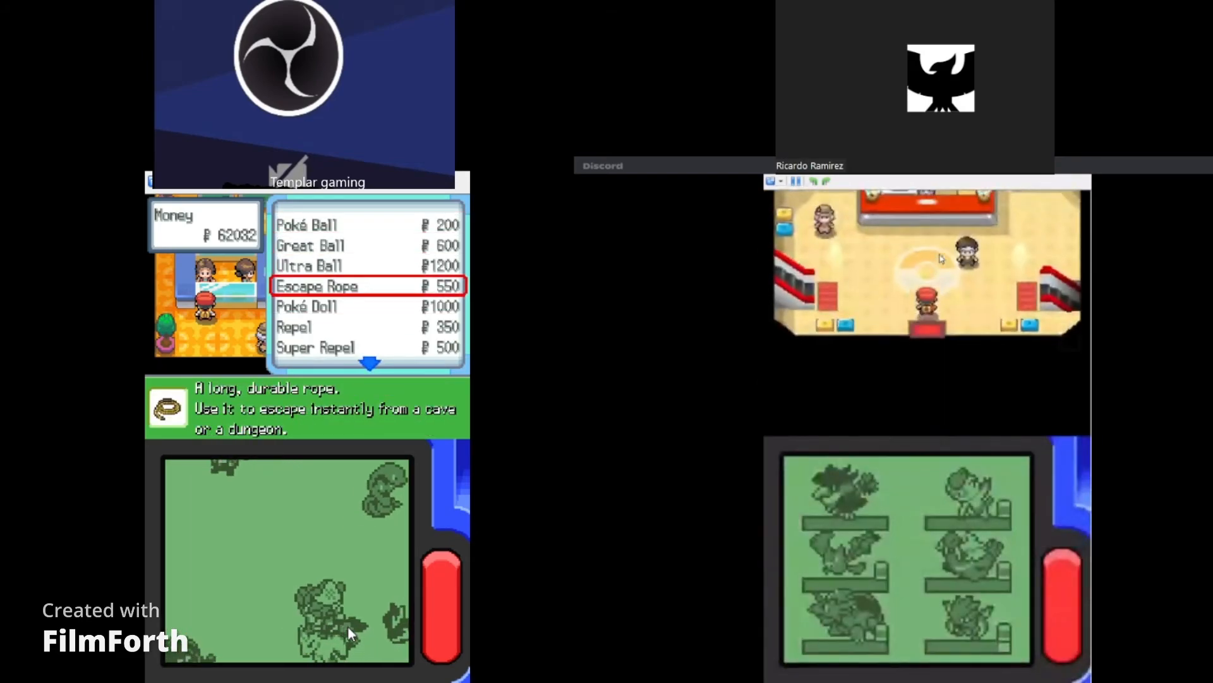
key(Up)
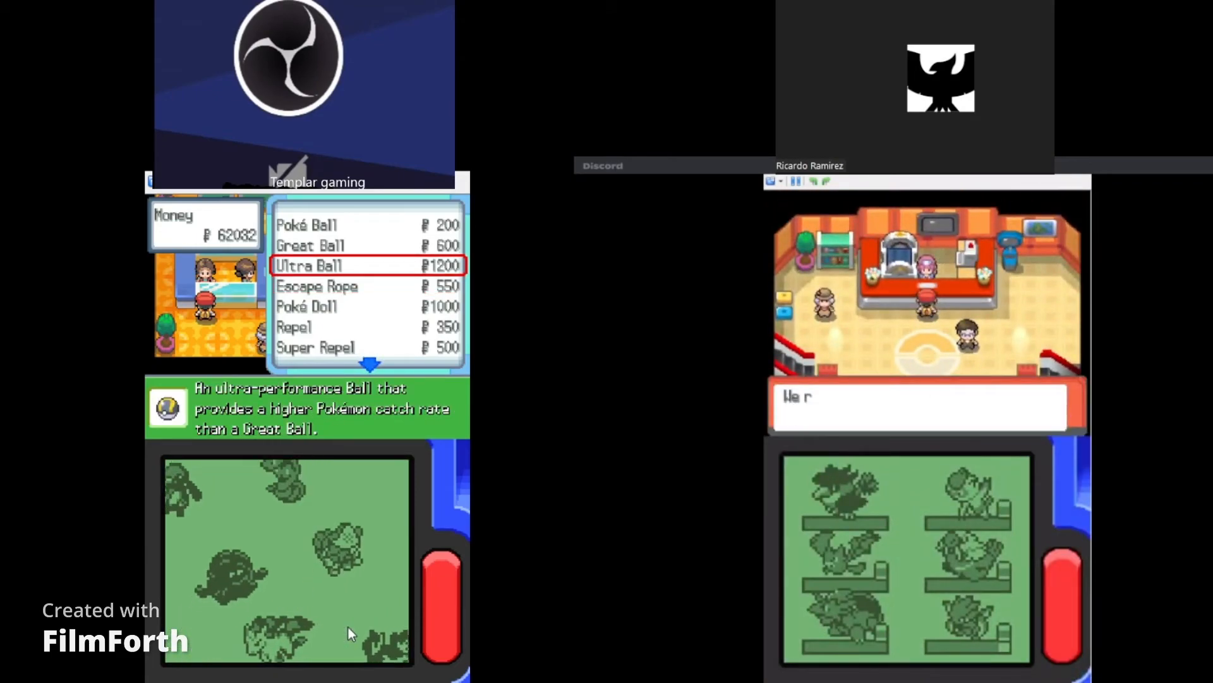
key(x)
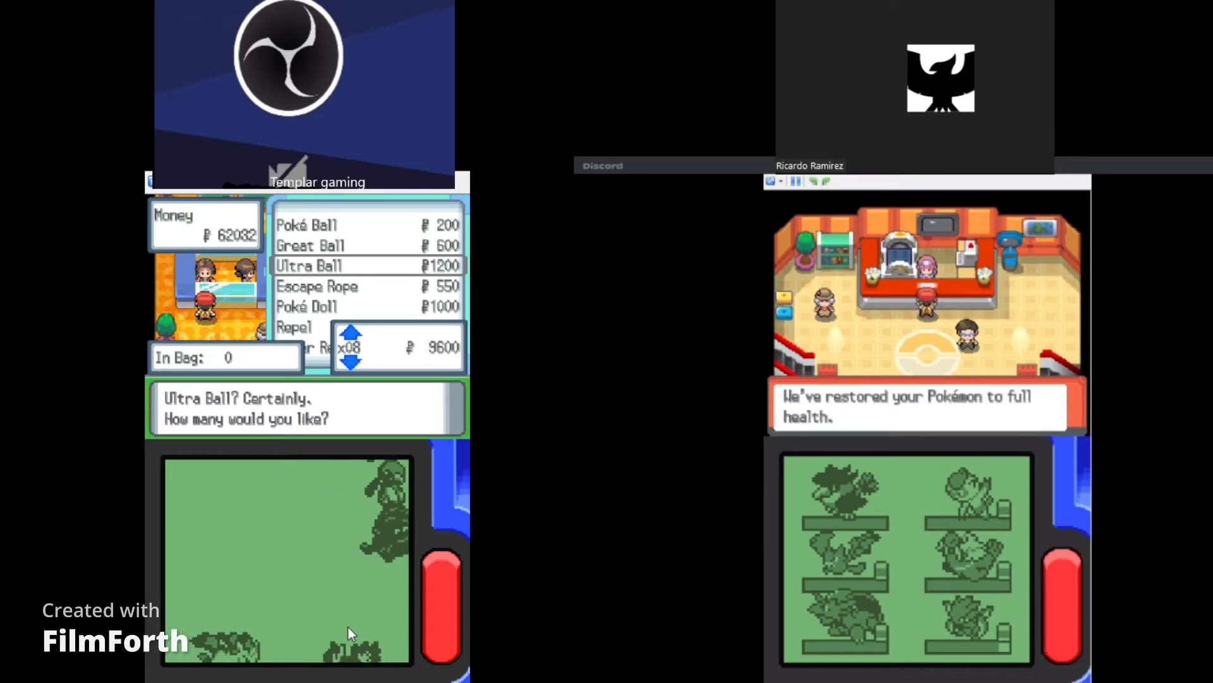
key(Up)
key(Up)
key(Up)
key(Up)
key(x)
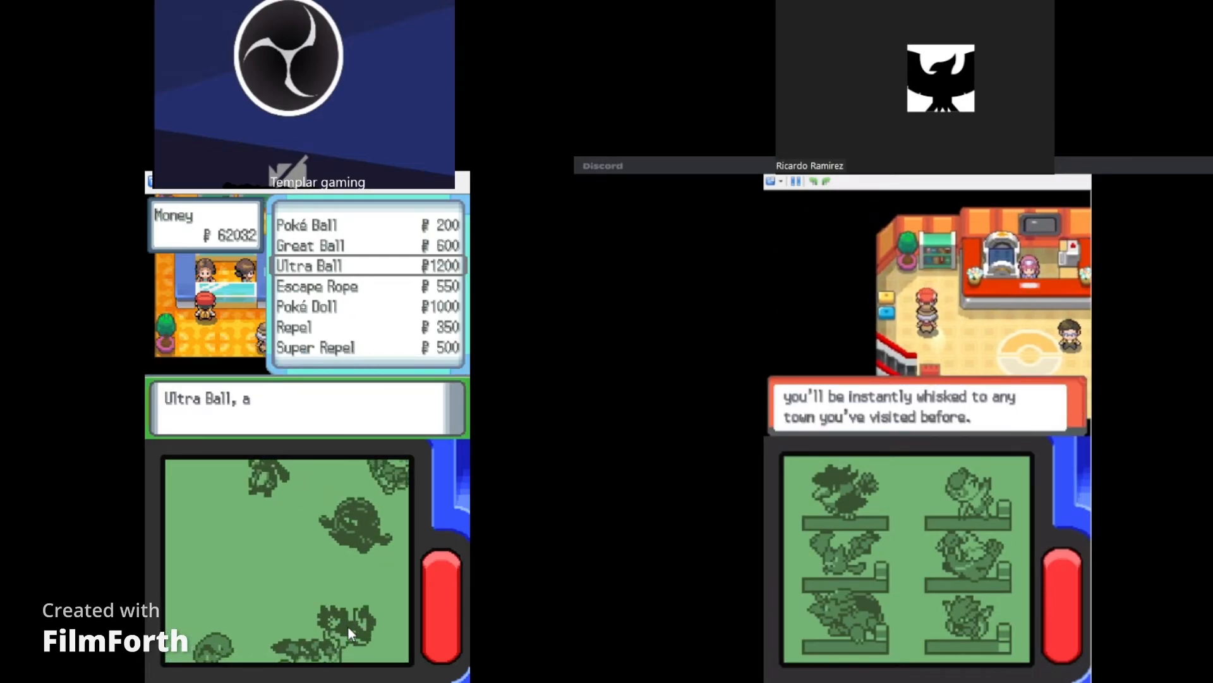
- Finish the shopkeeper's dialogue, decline further purchases and step away from the counter
key(x)
key(x)
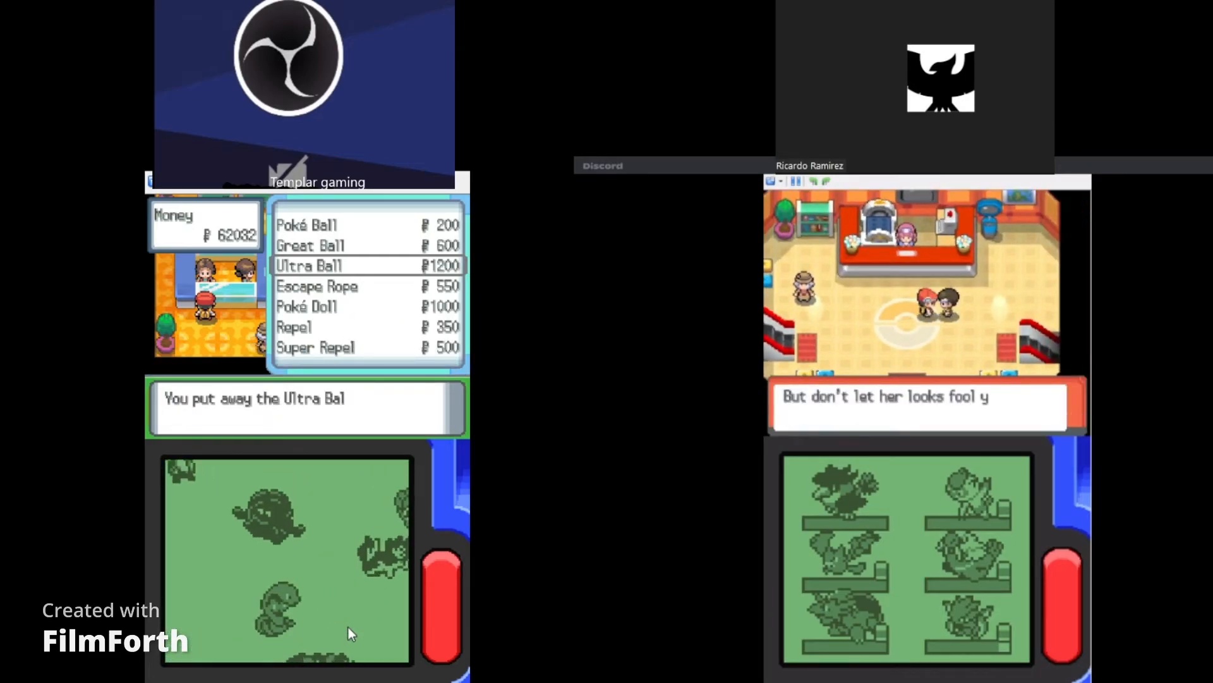
key(x)
key(x)
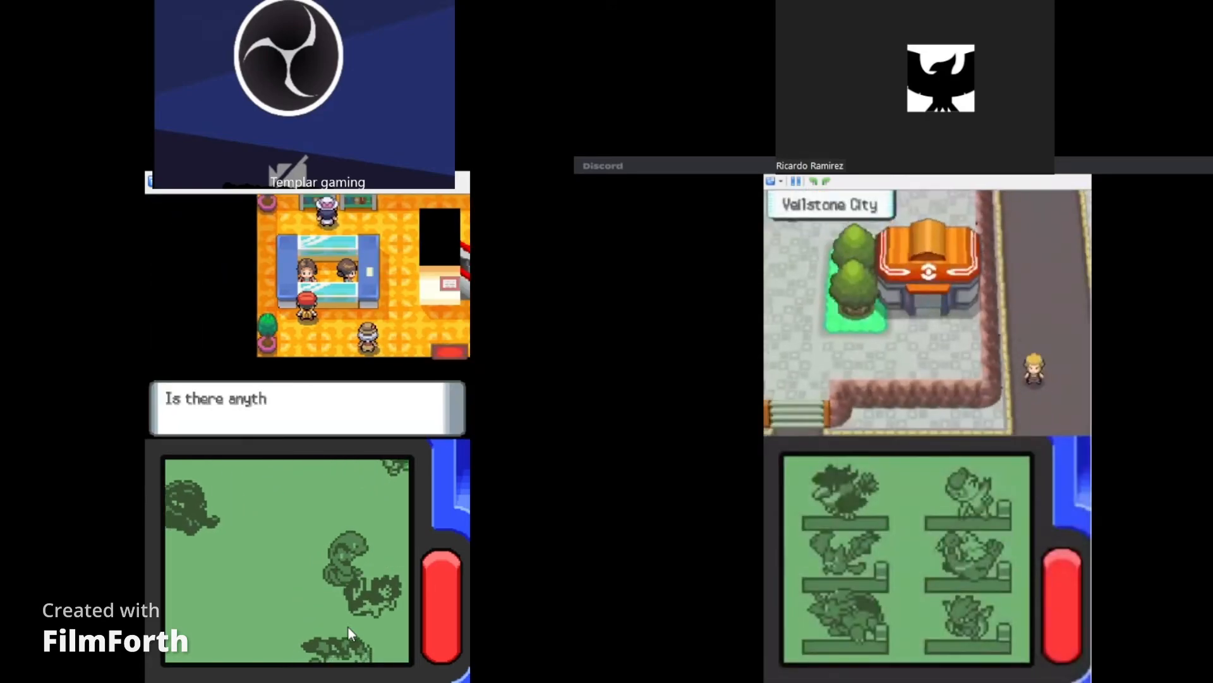
key(x)
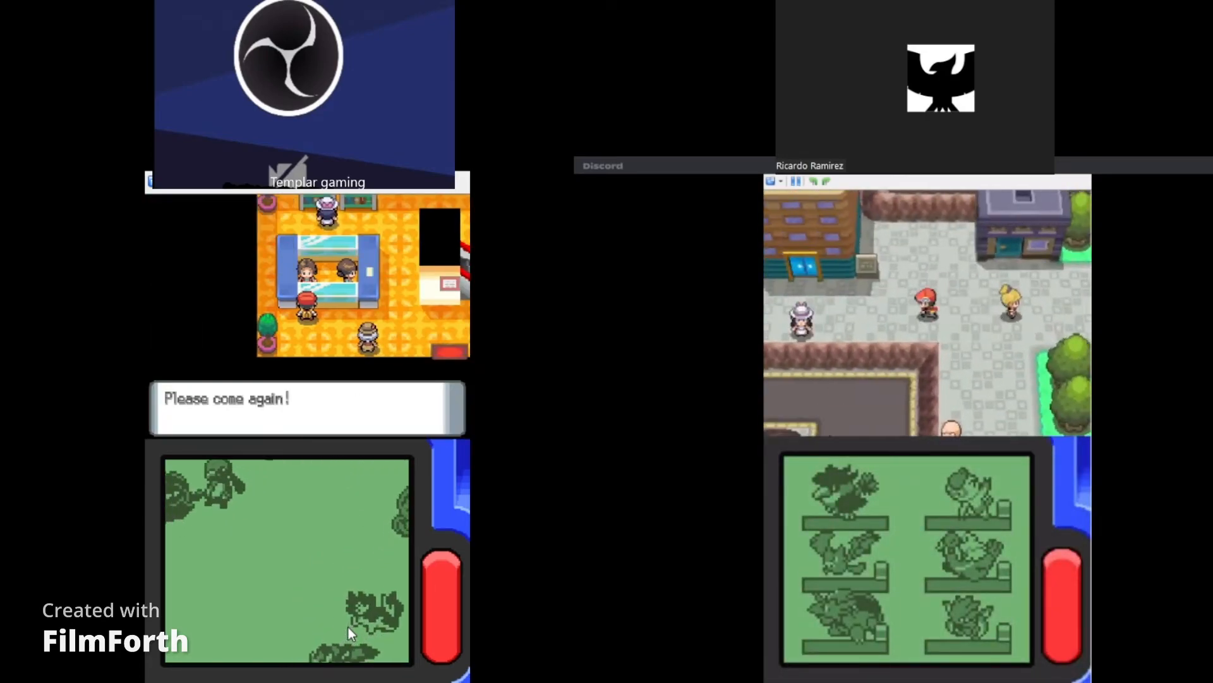
key(x)
key(Right)
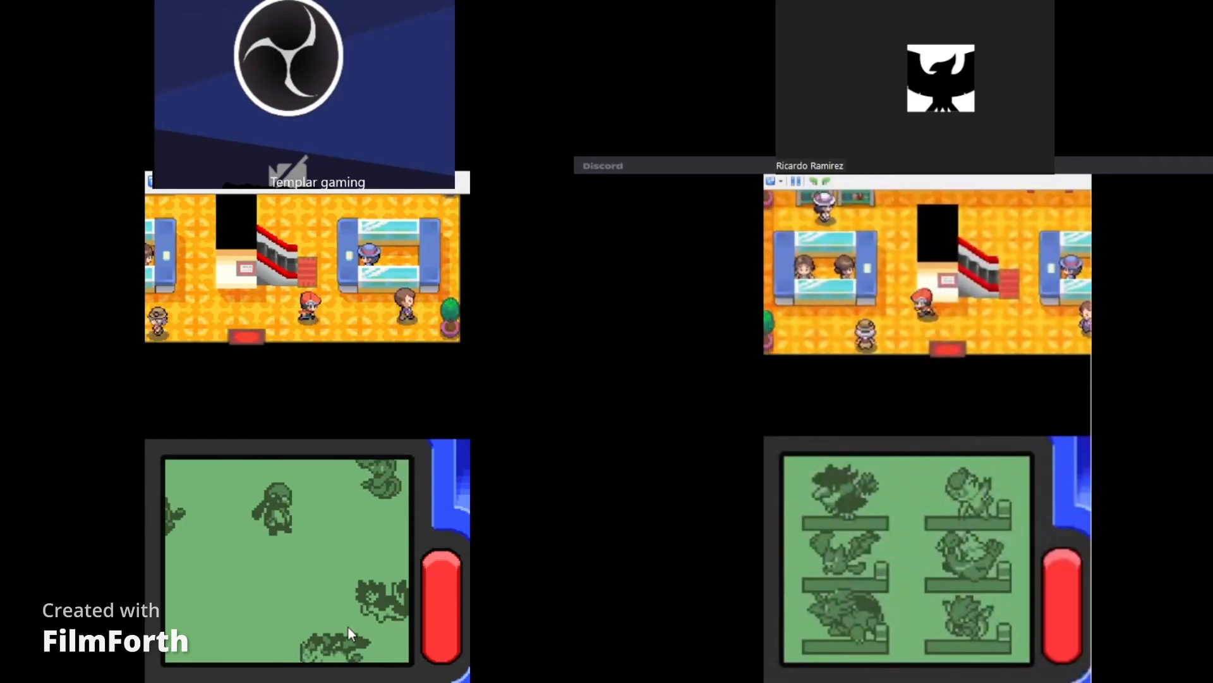
- Chat with a shopper, ride the escalator upstairs and walk toward the TM clerk
key(Left)
key(x)
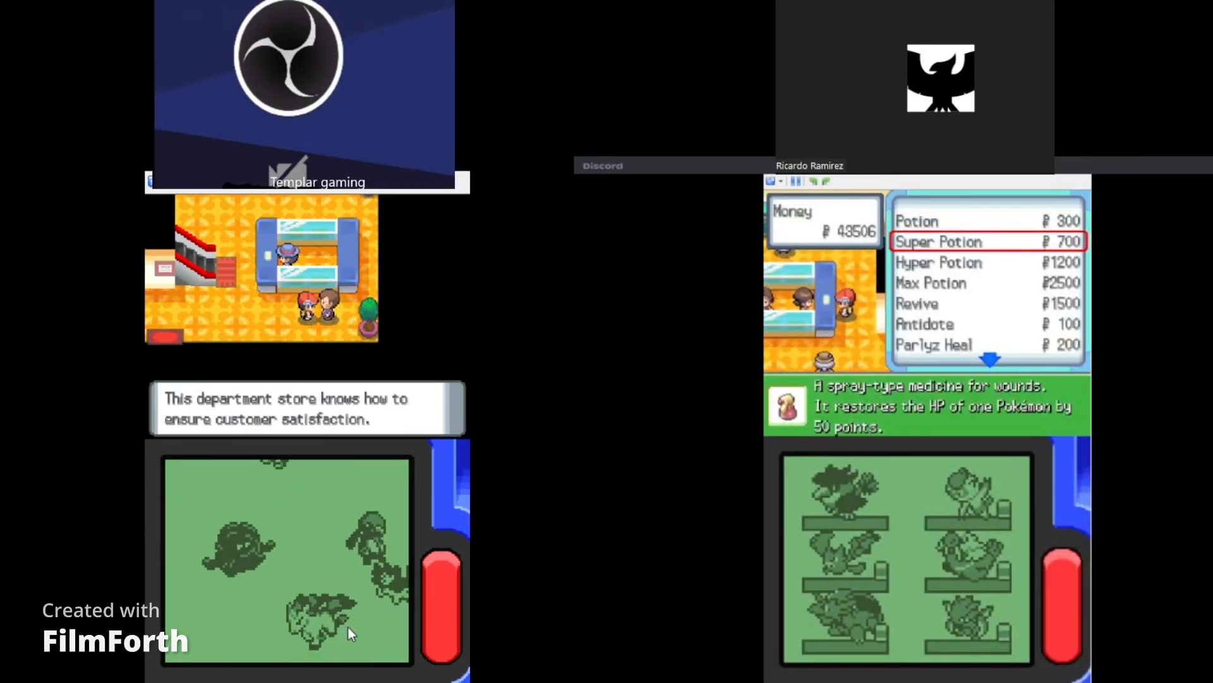
key(x)
key(x)
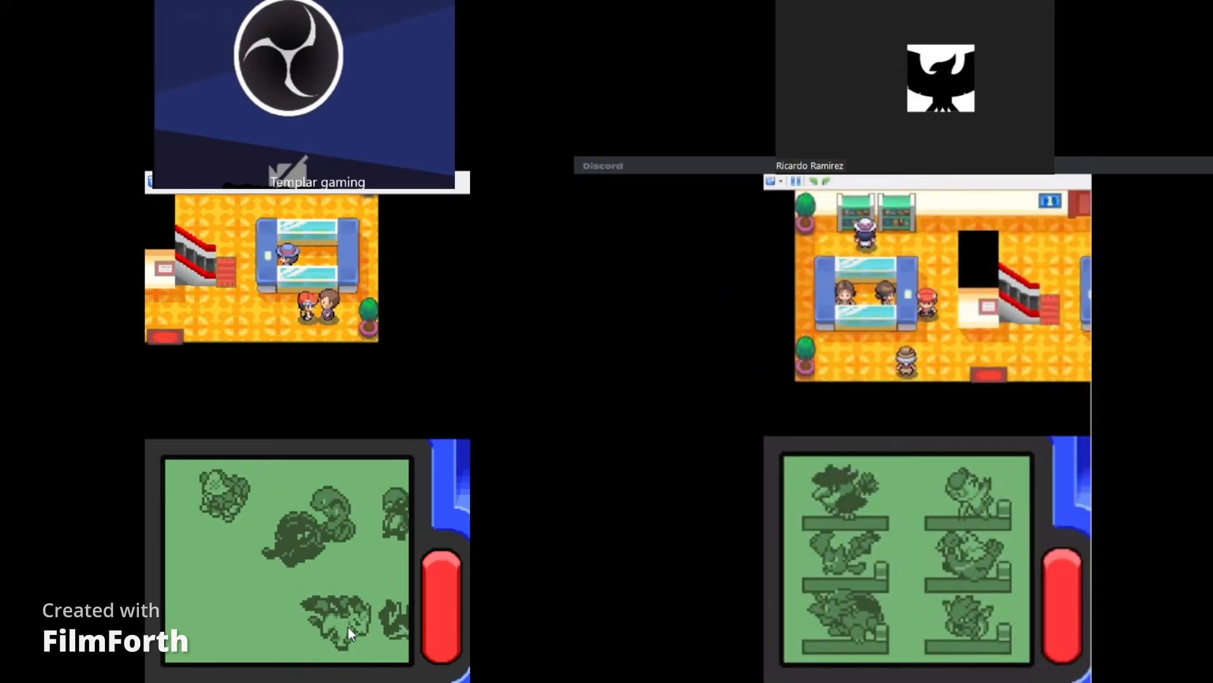
key(Left)
key(Up)
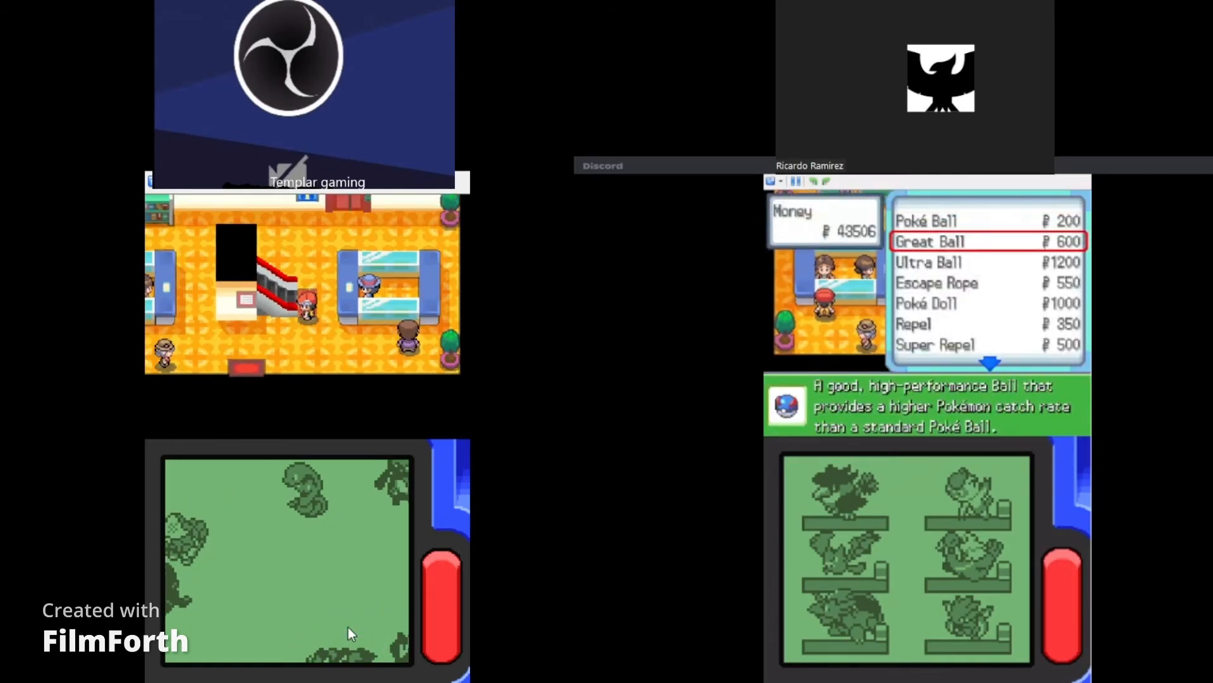
key(Up)
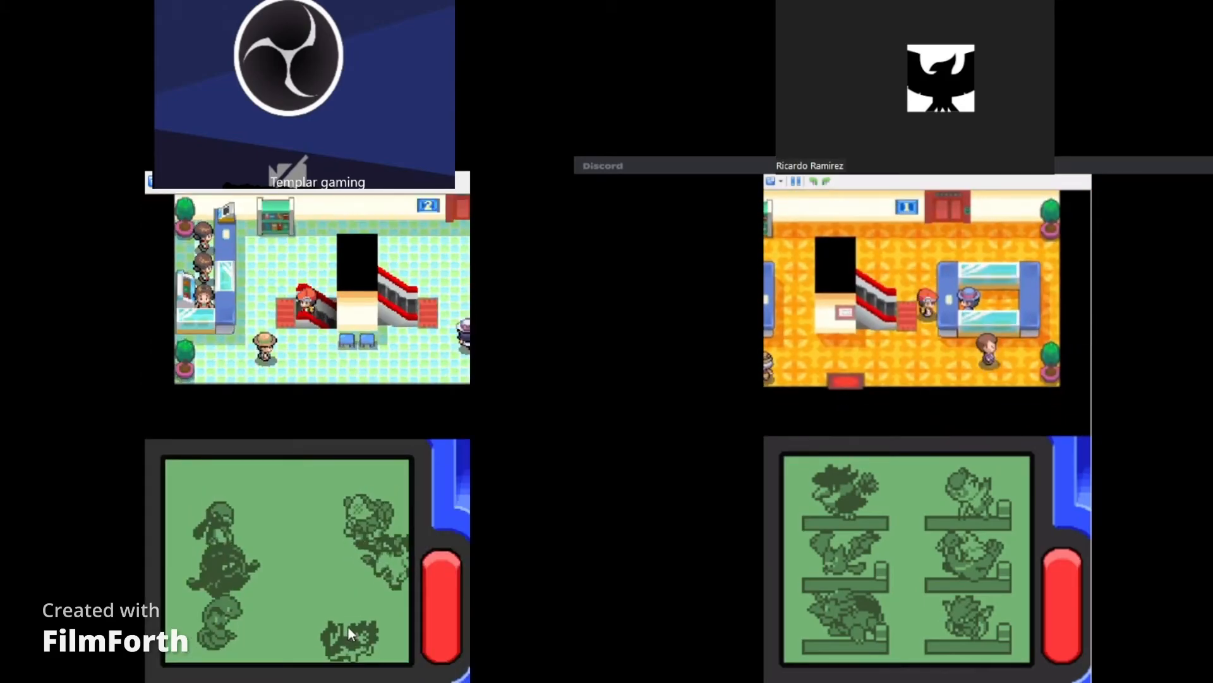
key(Down)
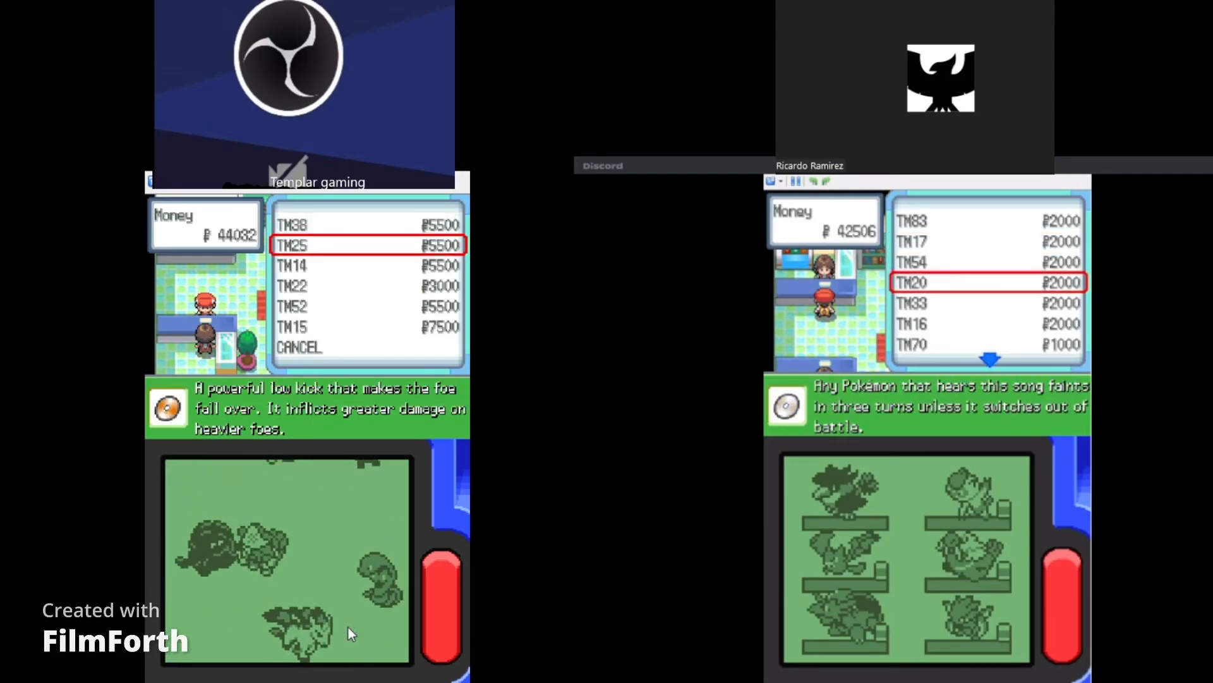
- Scroll the TM list to check TM14 and TM15's descriptions
key(Down)
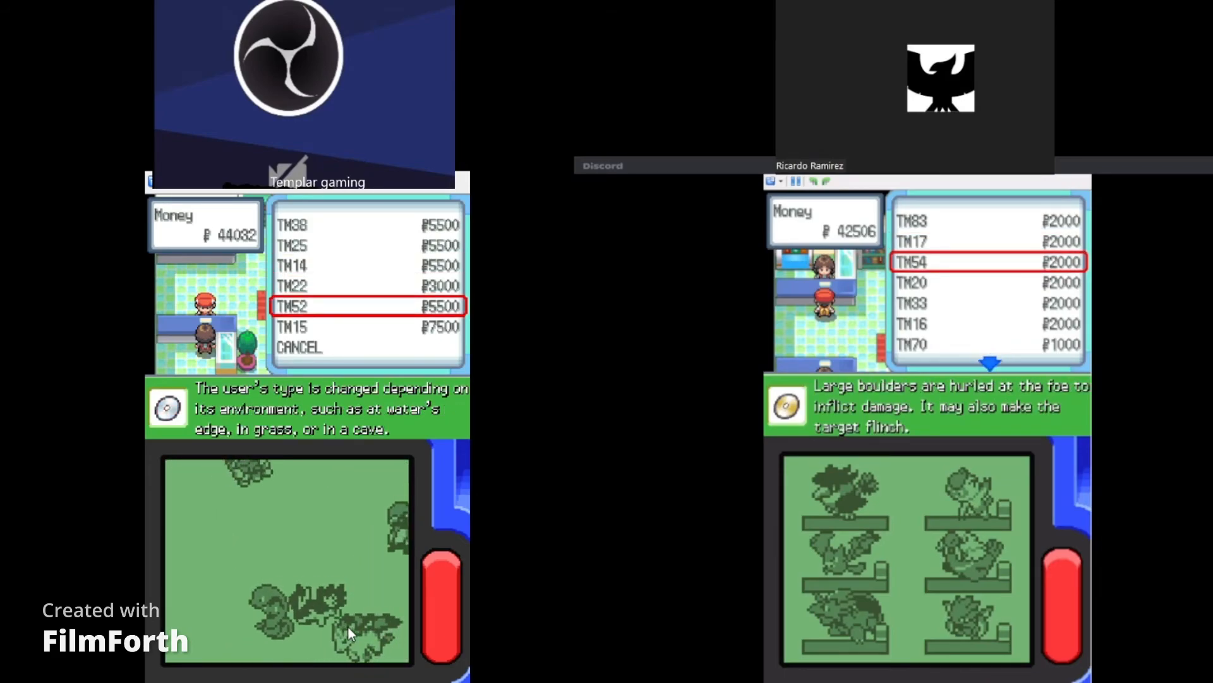
key(Down)
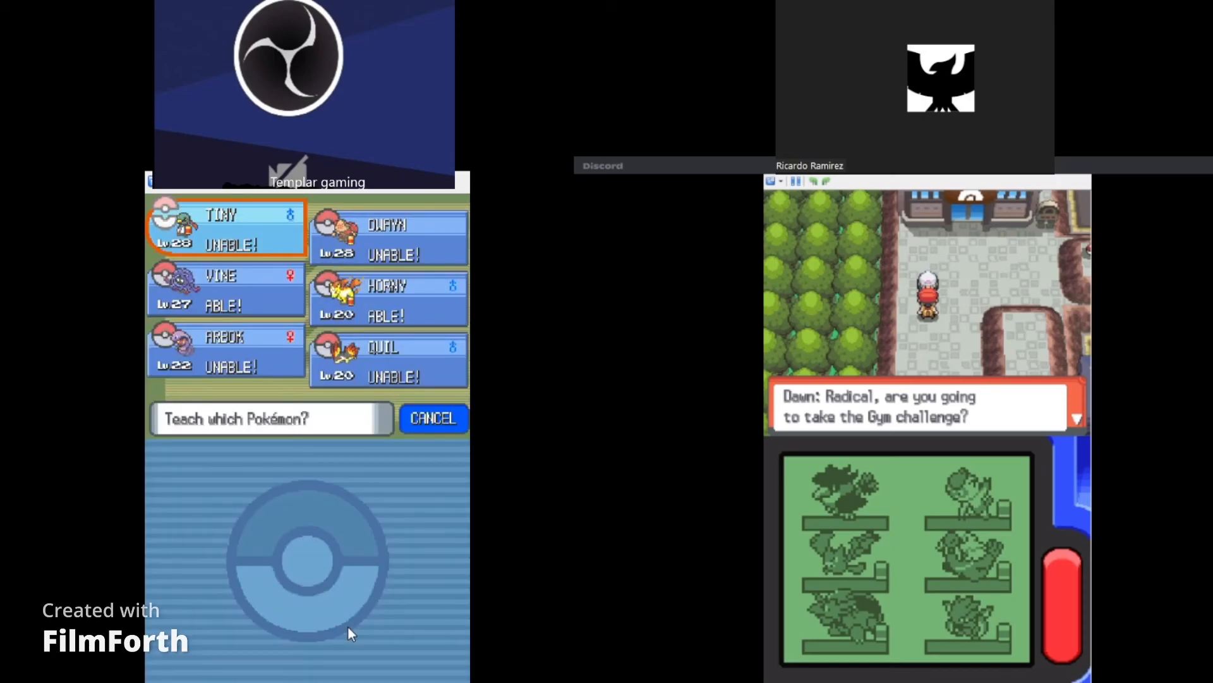
- Pick HORNY from the party to learn Thunderbolt and agree to forget a move
key(Down)
key(Right)
key(Left)
key(Right)
key(x)
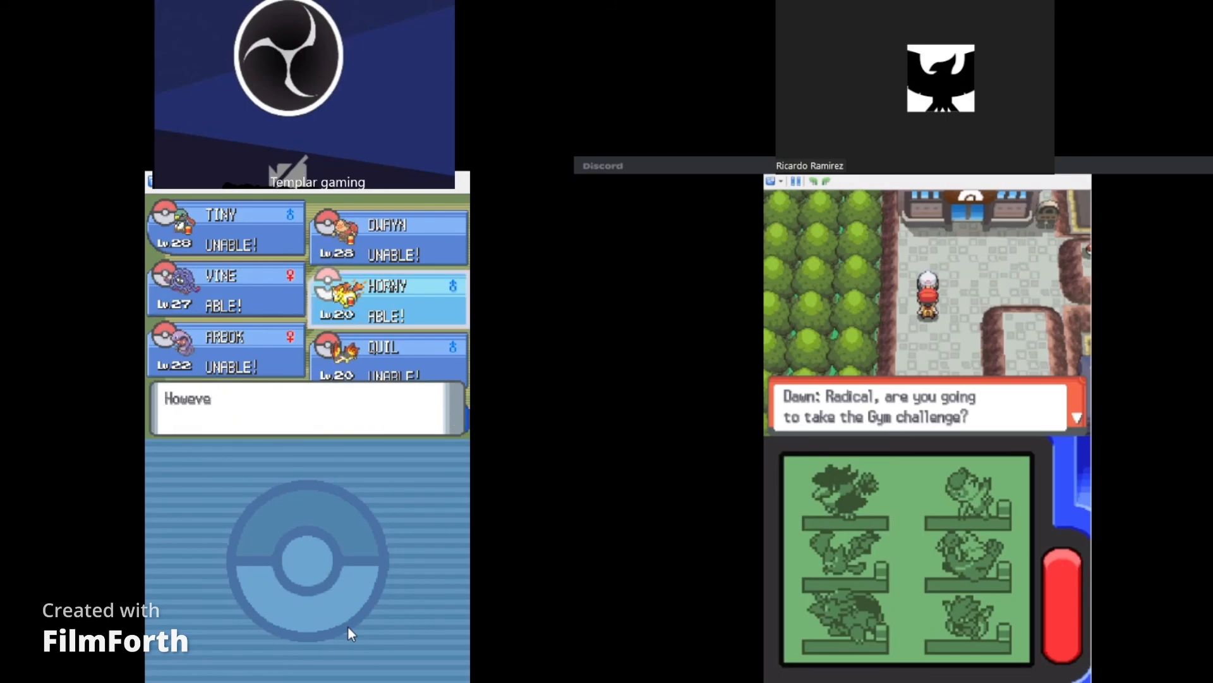
key(x)
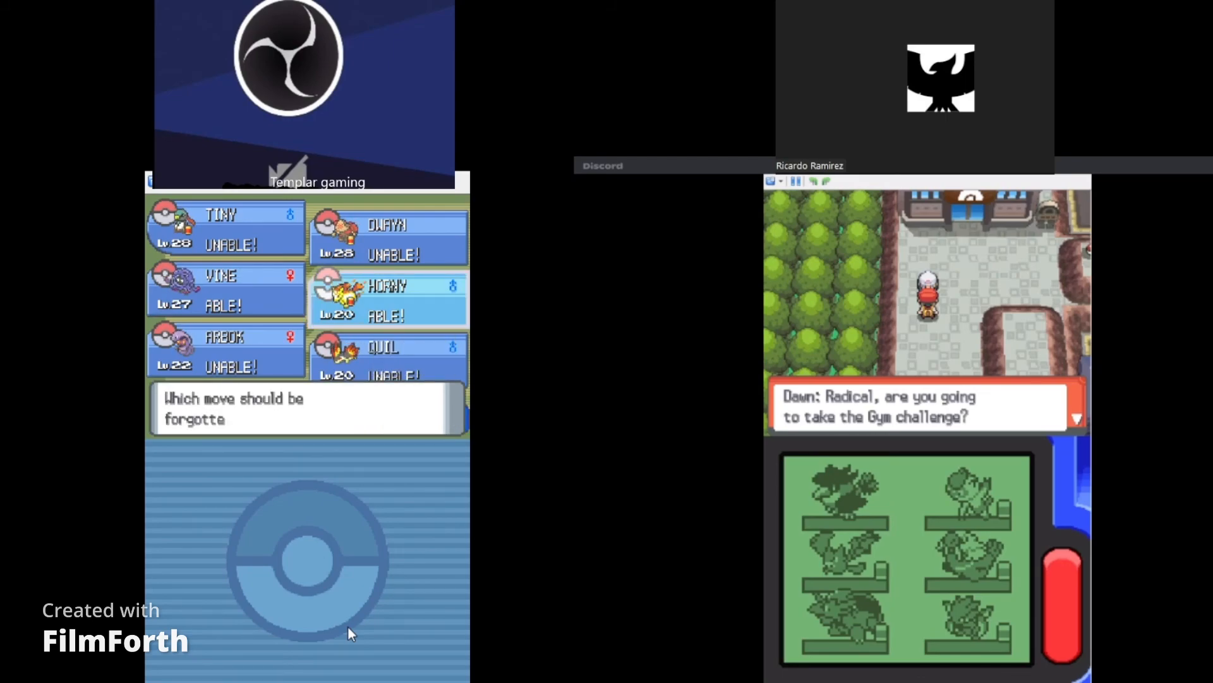
key(x)
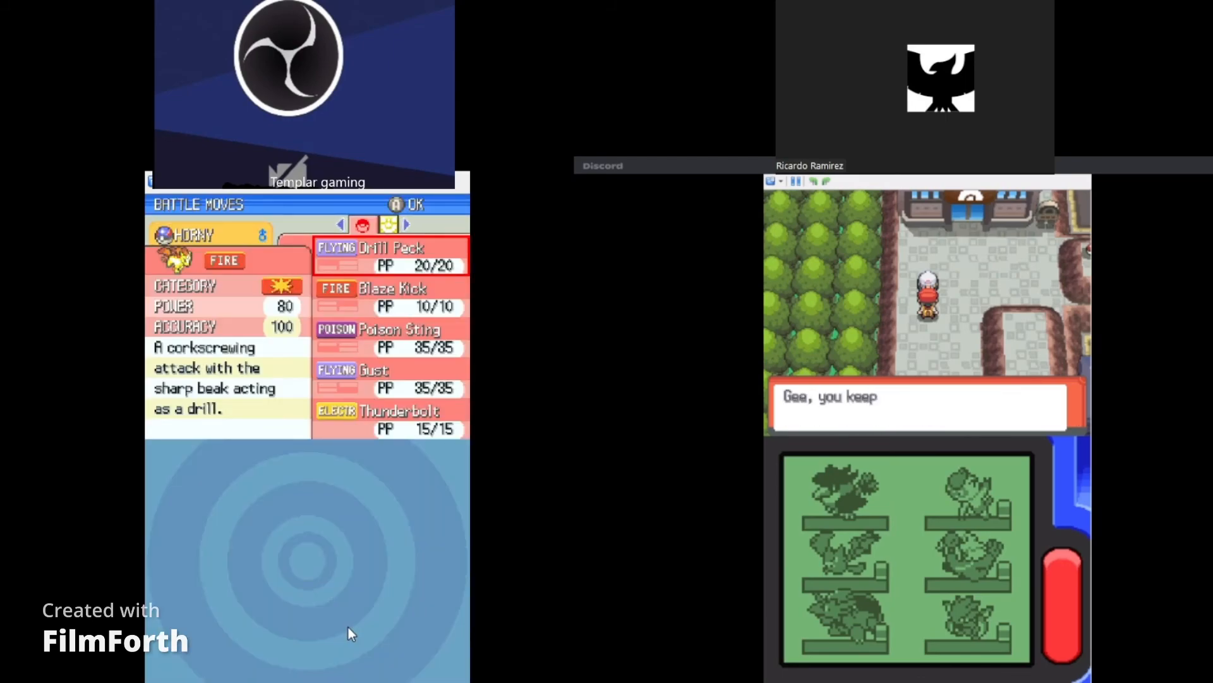
- Review Blaze Kick and Poison Sting, then forget Gust so HORNY learns Thunderbolt
key(Down)
key(Down)
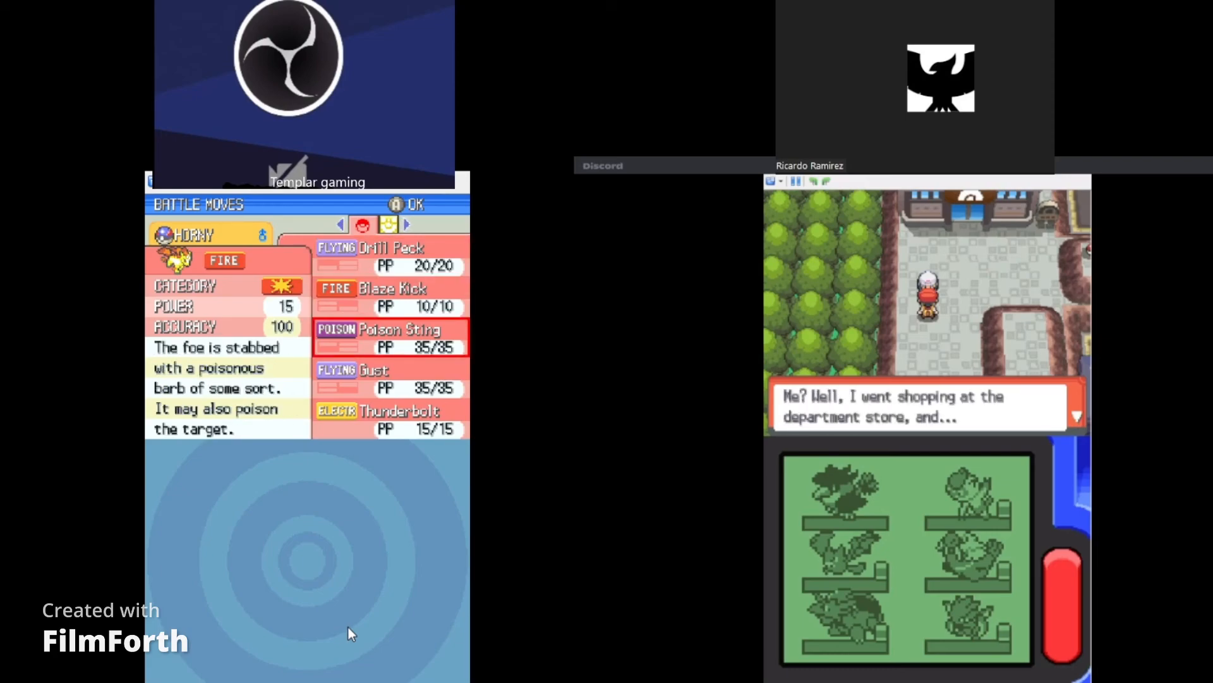
key(Down)
key(x)
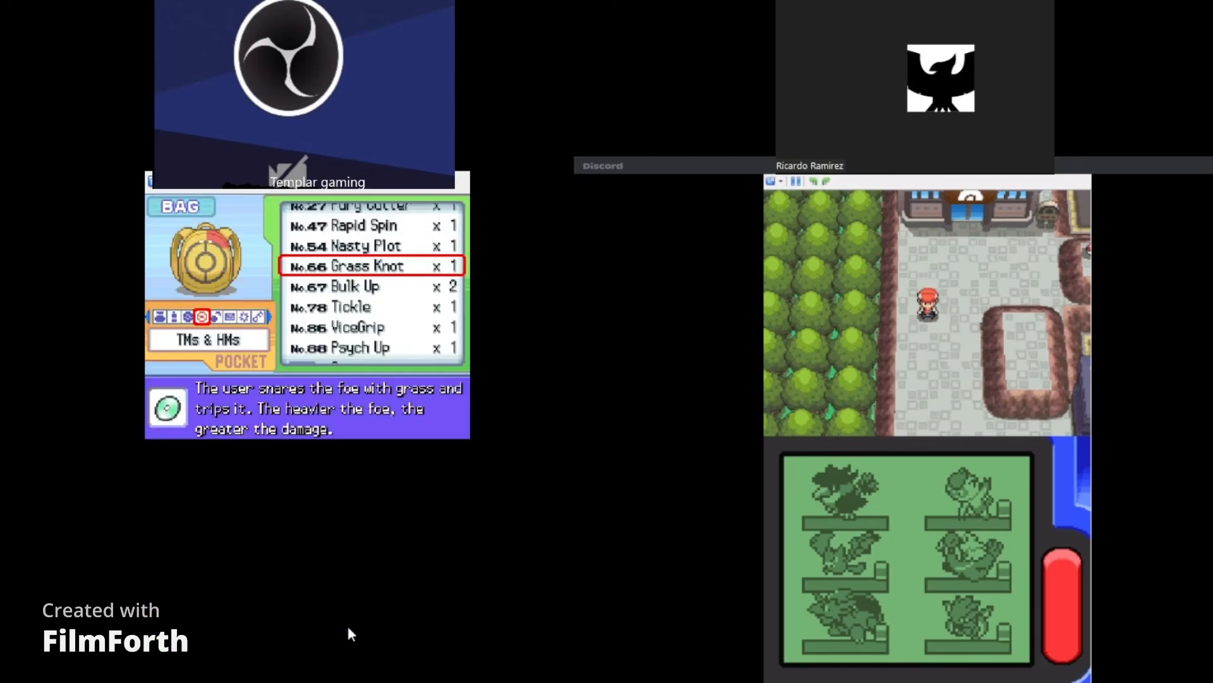
- Walk up the street and go through Dawn's dialogue until she says goodbye
key(x)
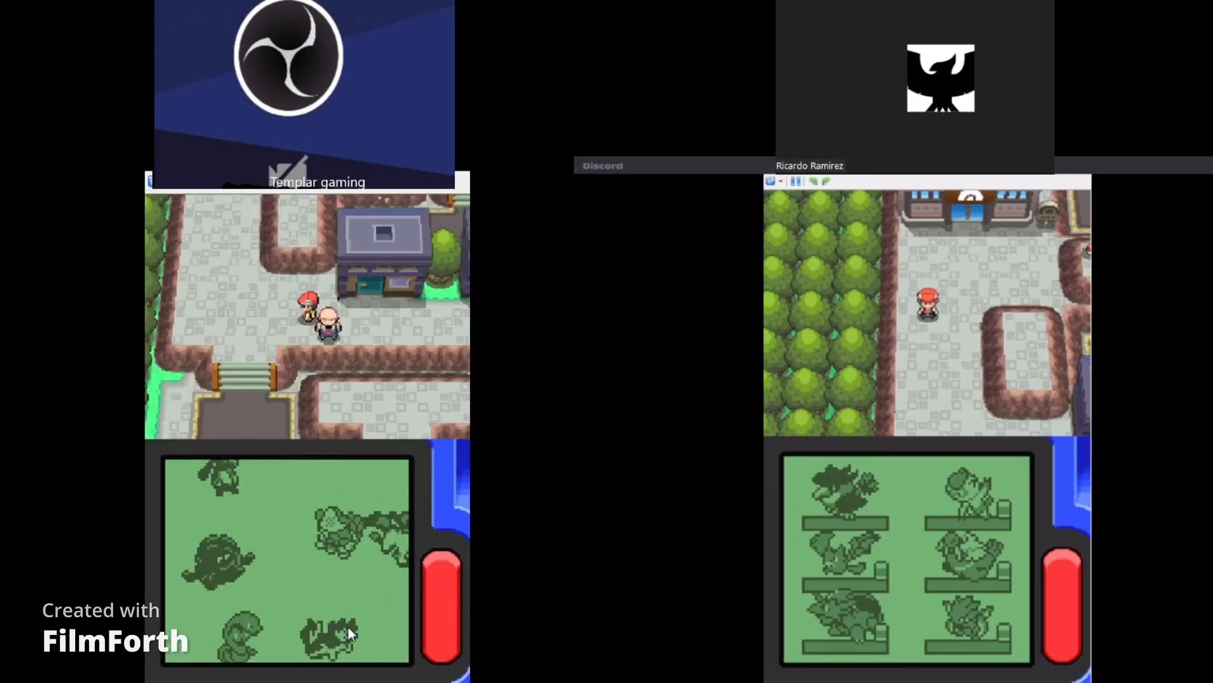
key(Up)
key(Up)
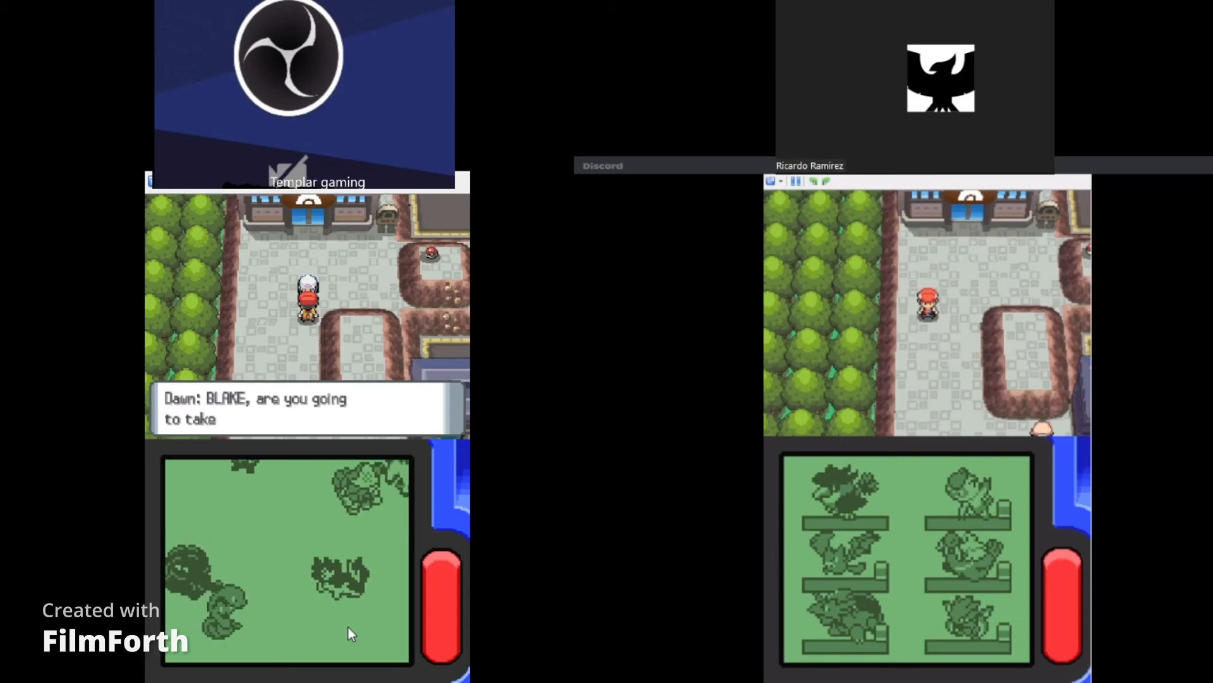
key(x)
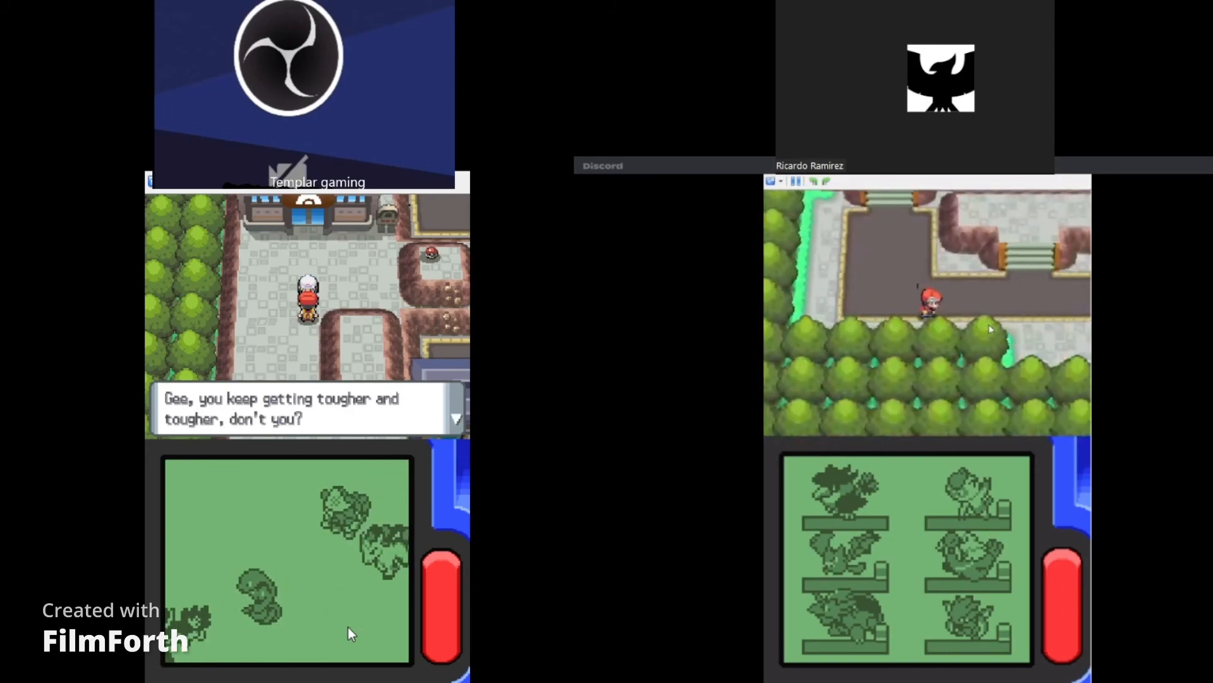
key(x)
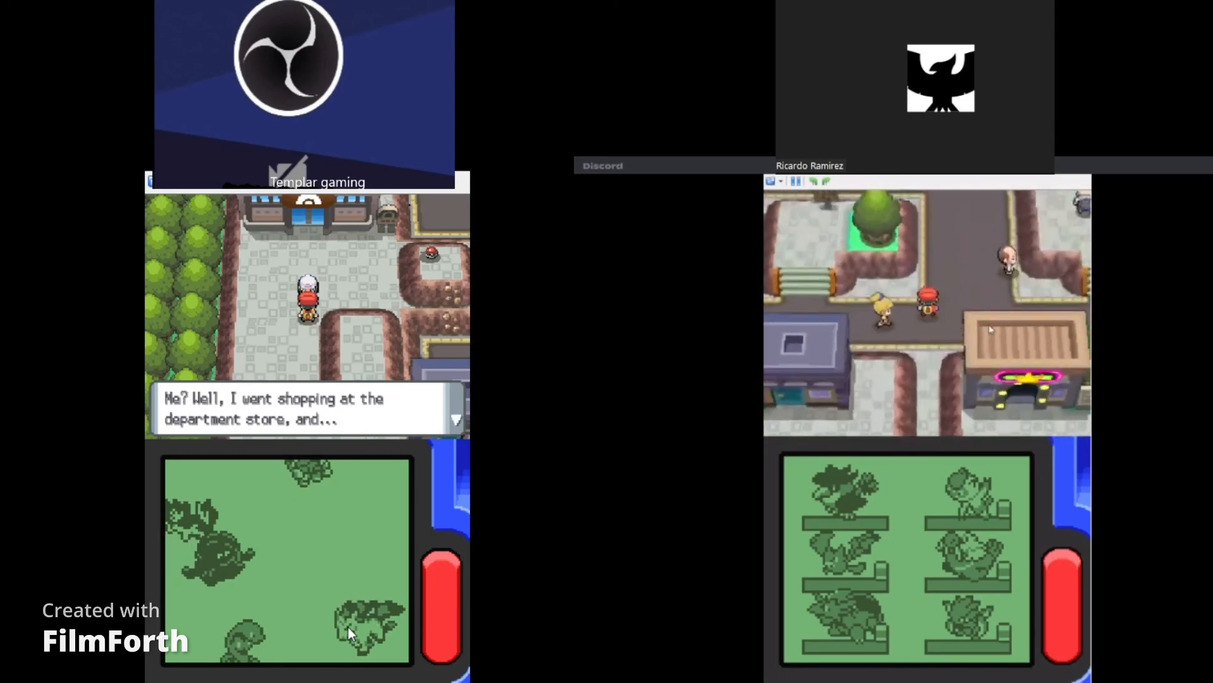
key(x)
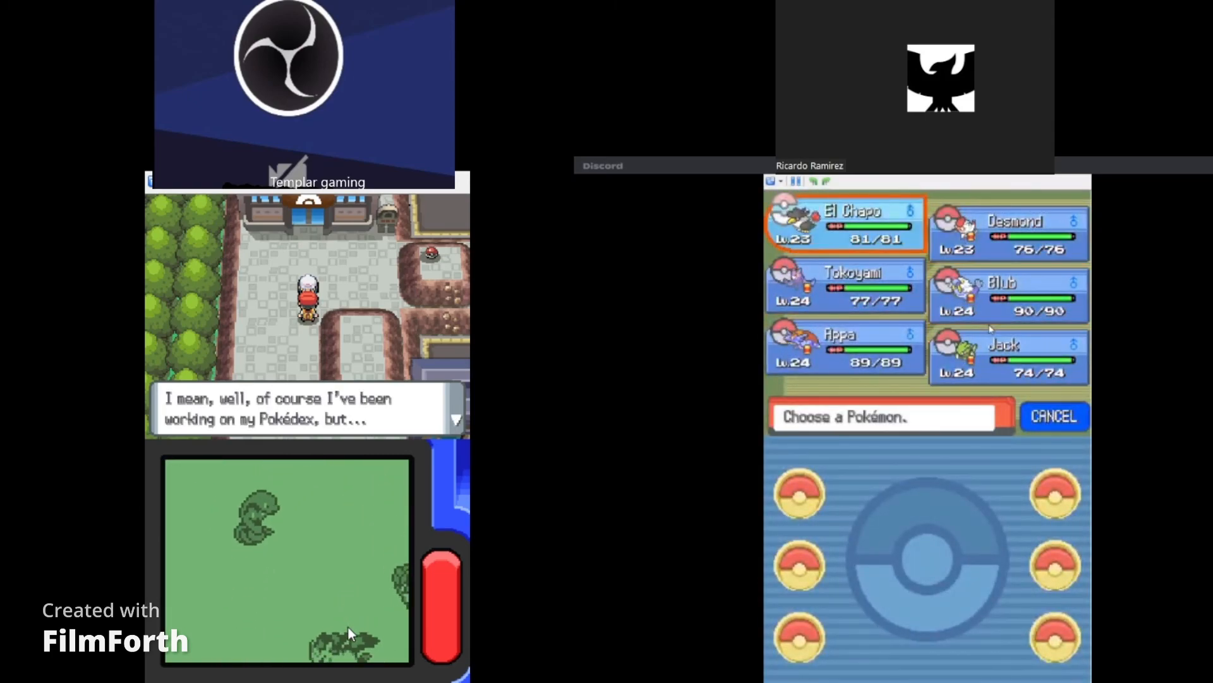
key(x)
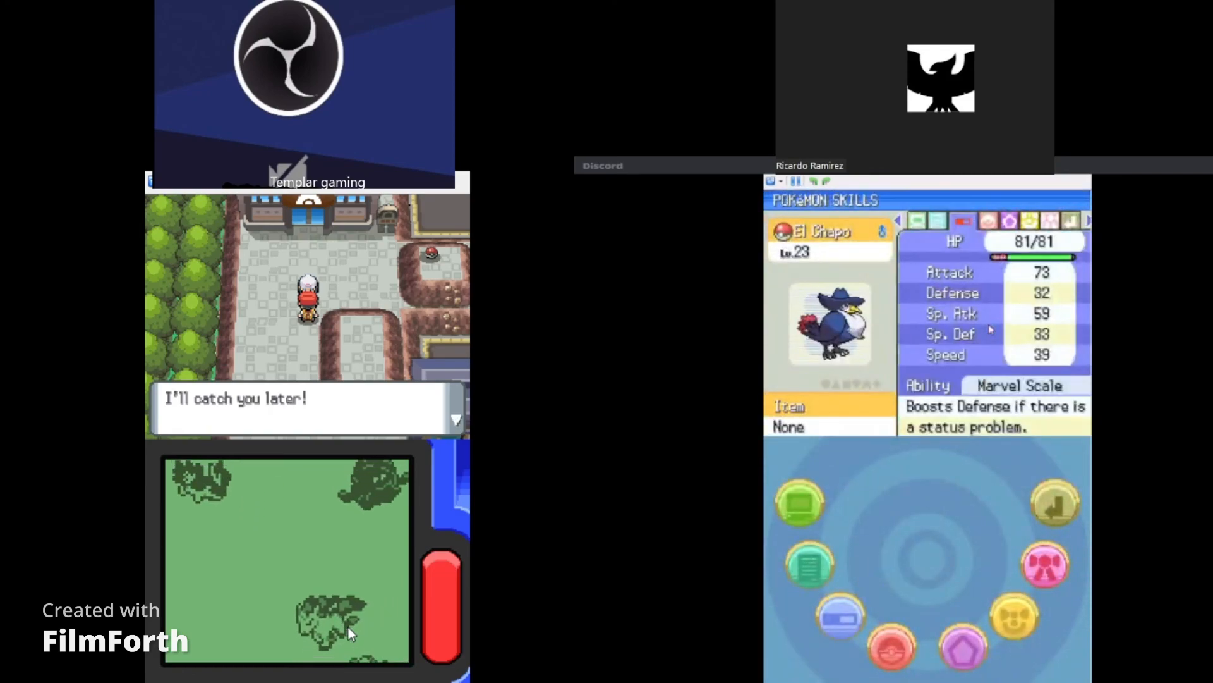
key(x)
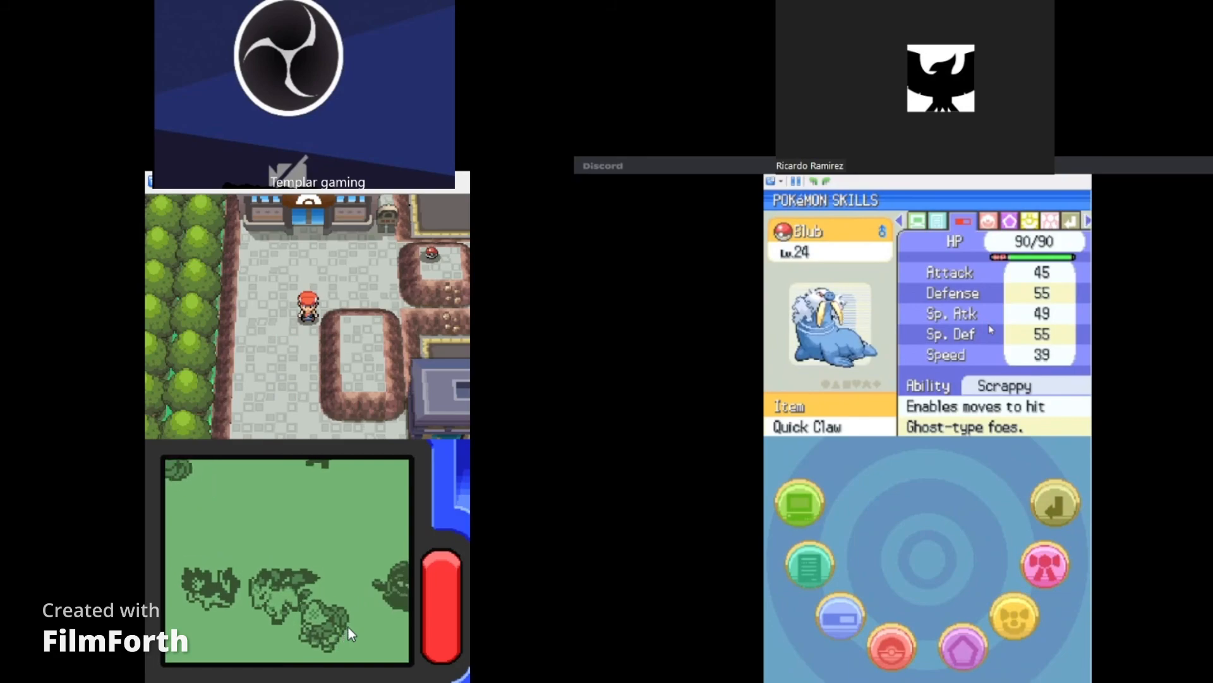
- Walk up into the Pokémon Center door
key(Up)
key(Up)
key(Up)
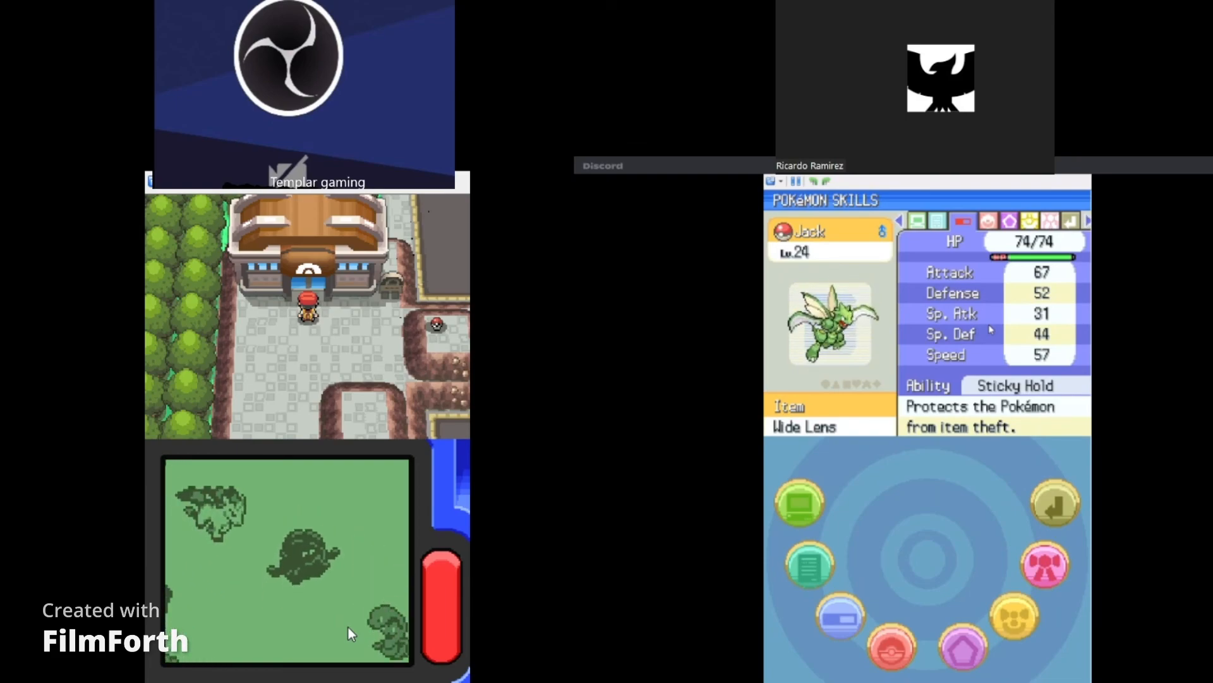
key(Up)
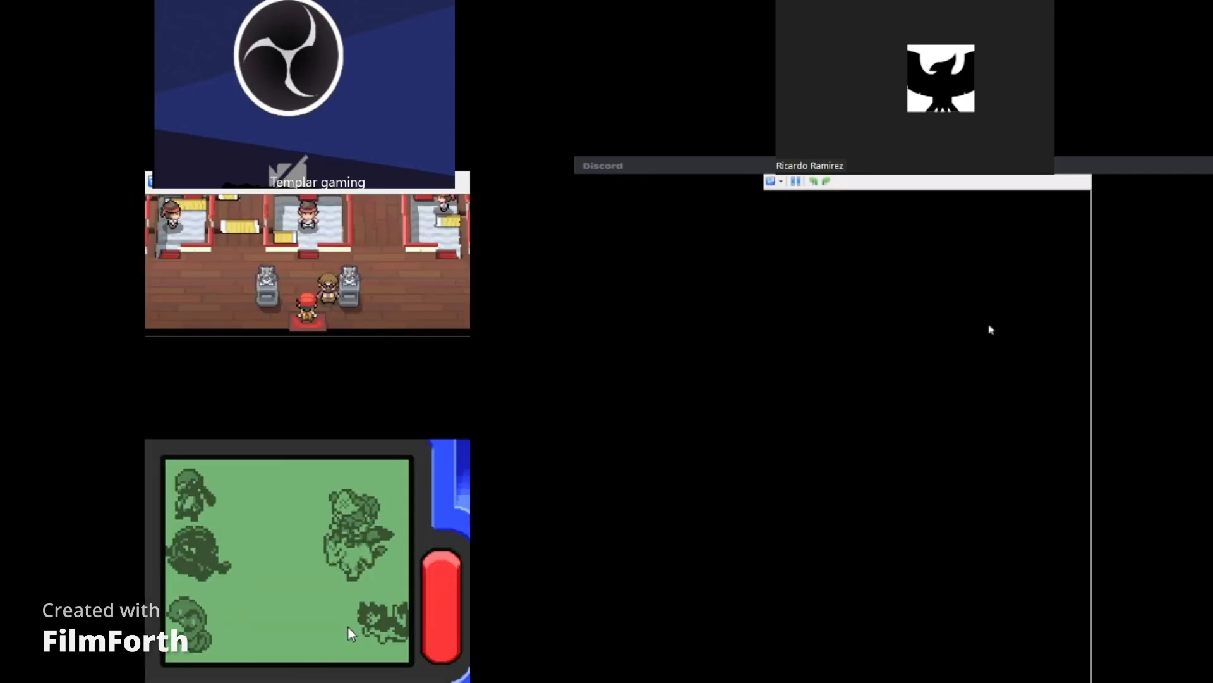
- Review the party overview, checking OWAYN and ARBOK, then close the menus
key(x)
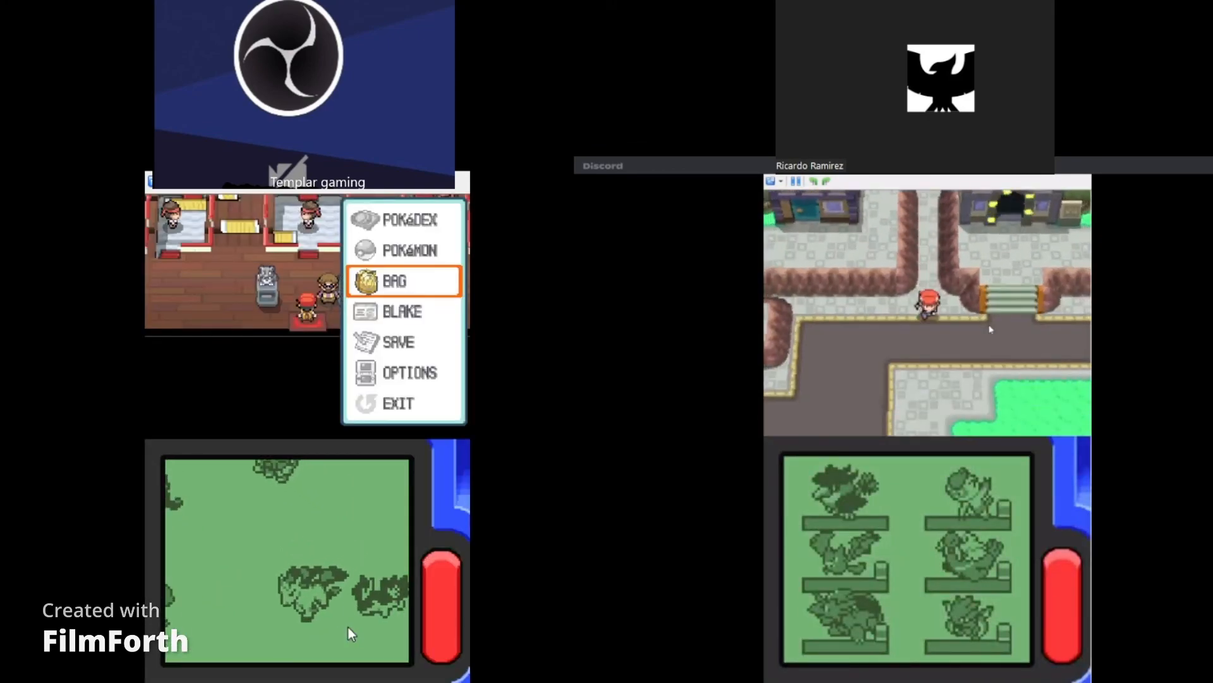
key(Up)
key(z)
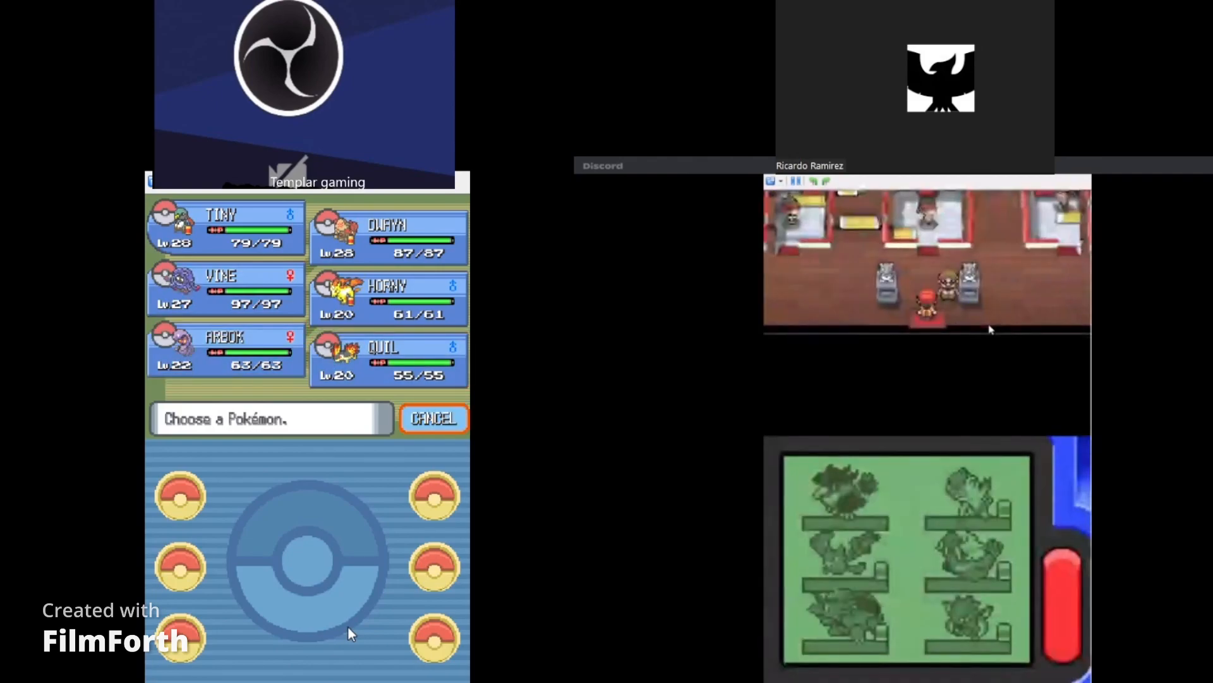
key(Right)
key(Up)
key(Up)
key(Left)
key(Down)
key(Down)
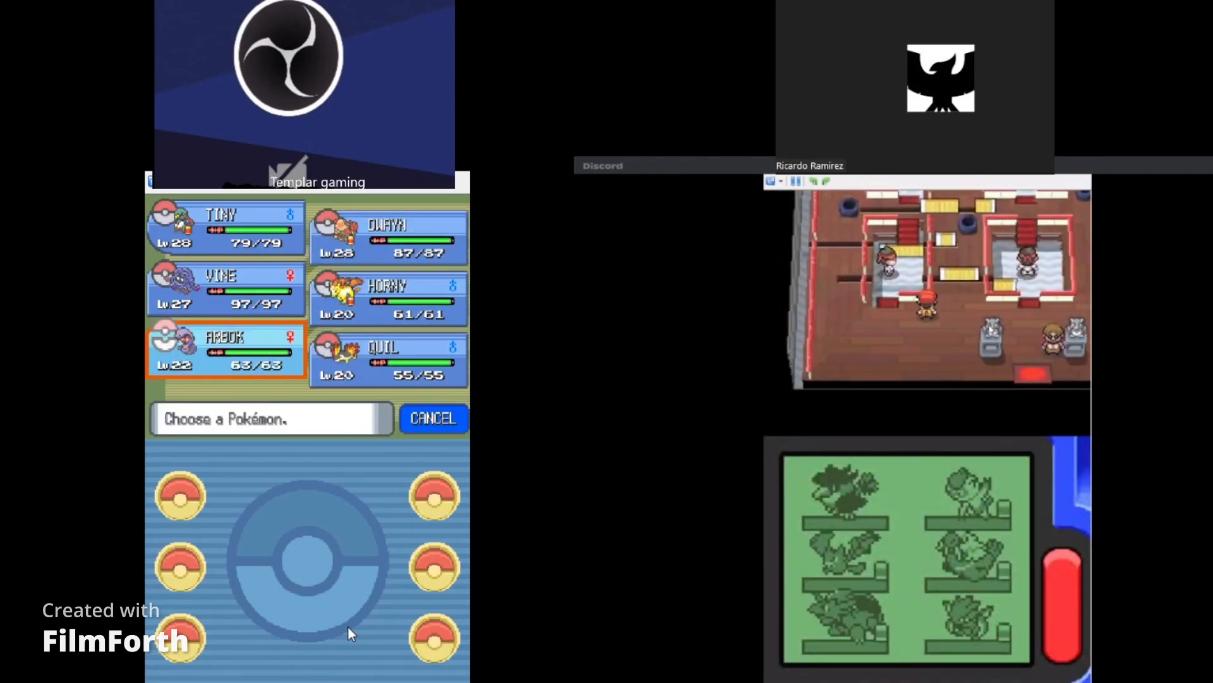
key(z)
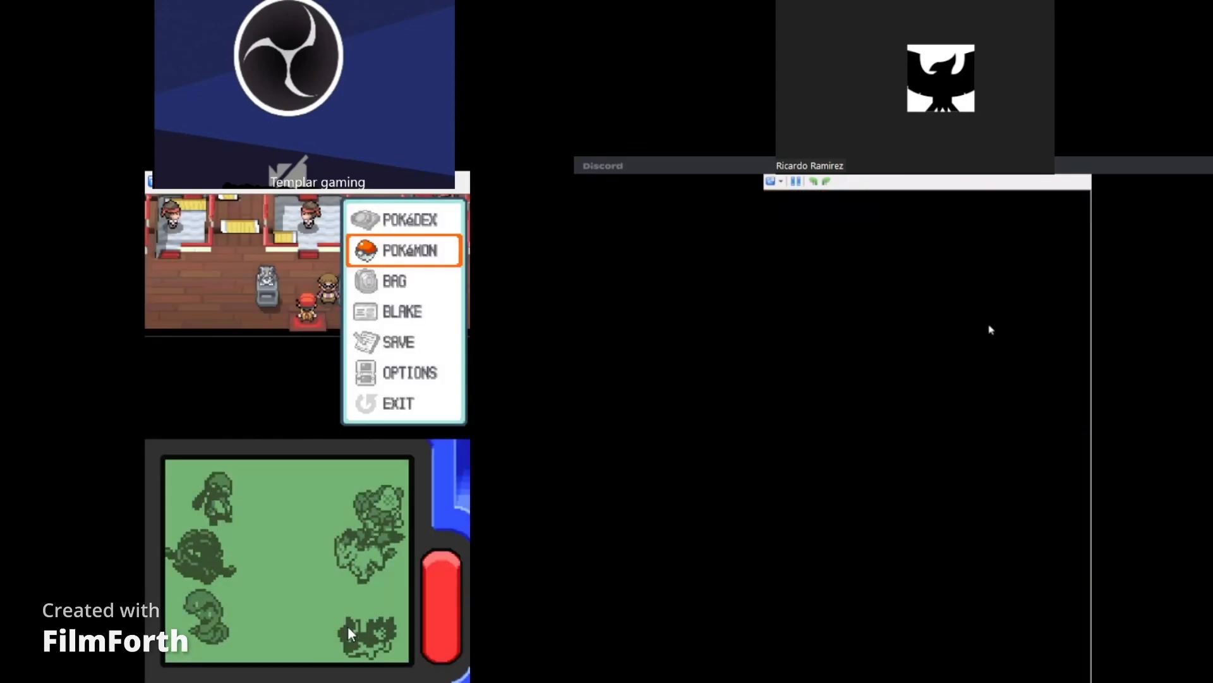
key(z)
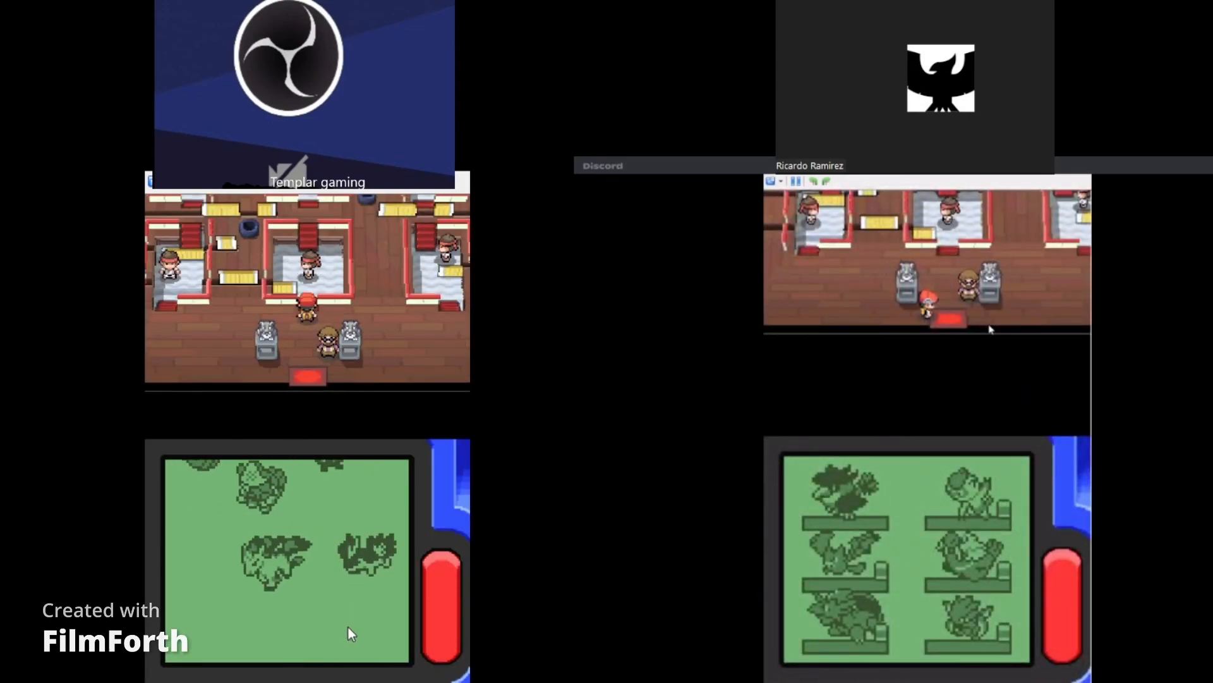
- Glance at the party again, then challenge the Karate Quads trainer, sending TINY against Yanma
key(x)
key(x)
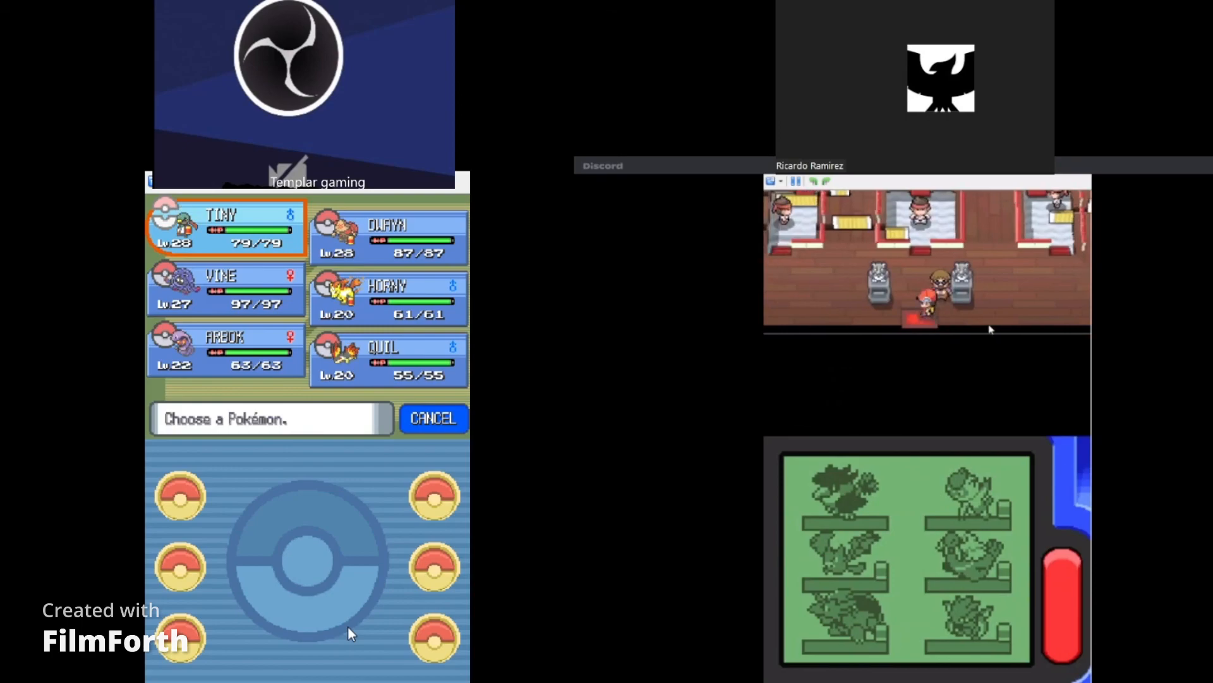
key(z)
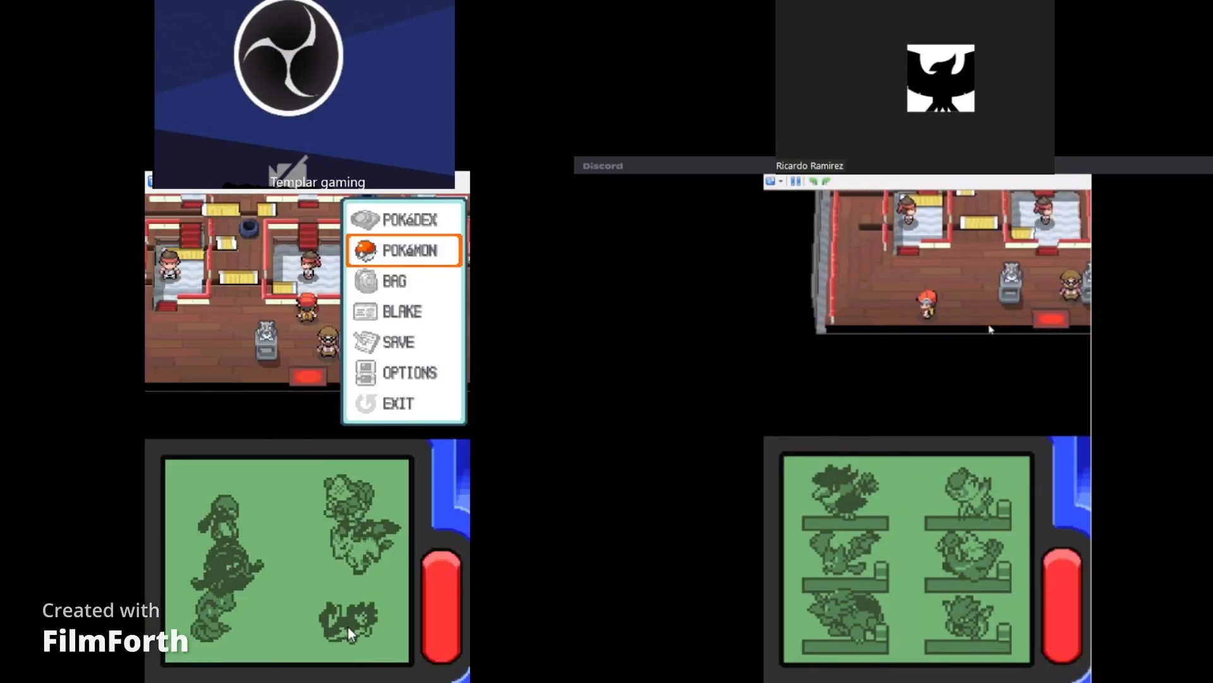
key(x)
key(Up)
key(Up)
key(Up)
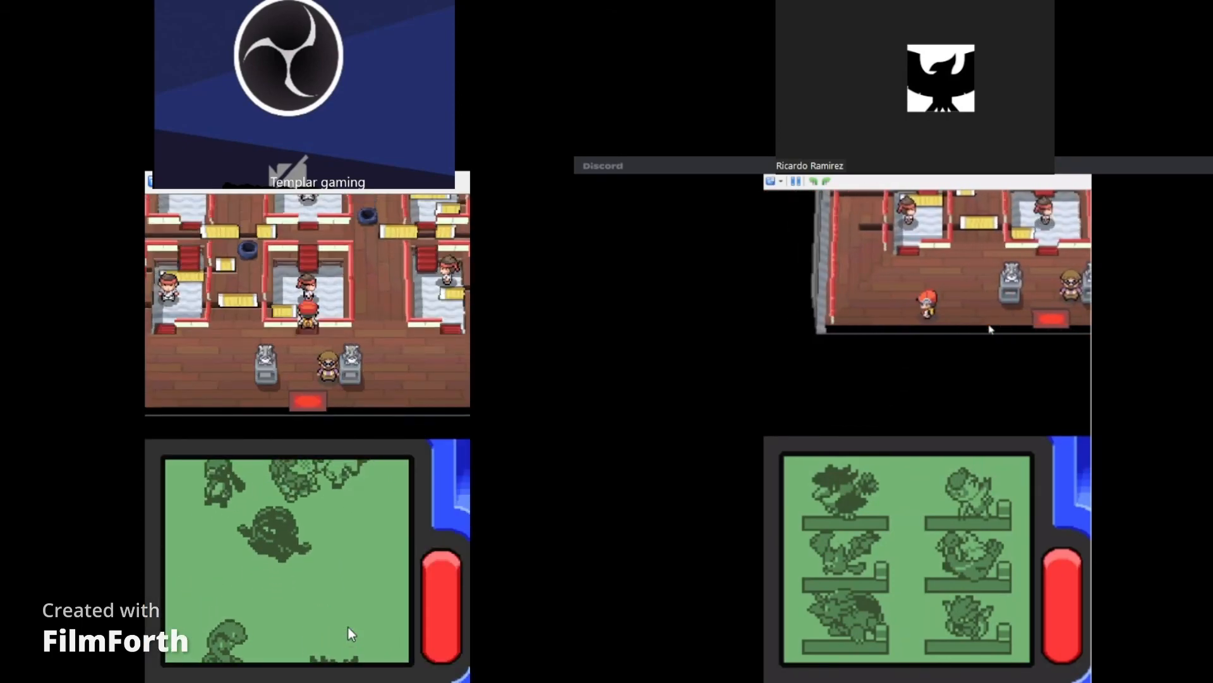
key(x)
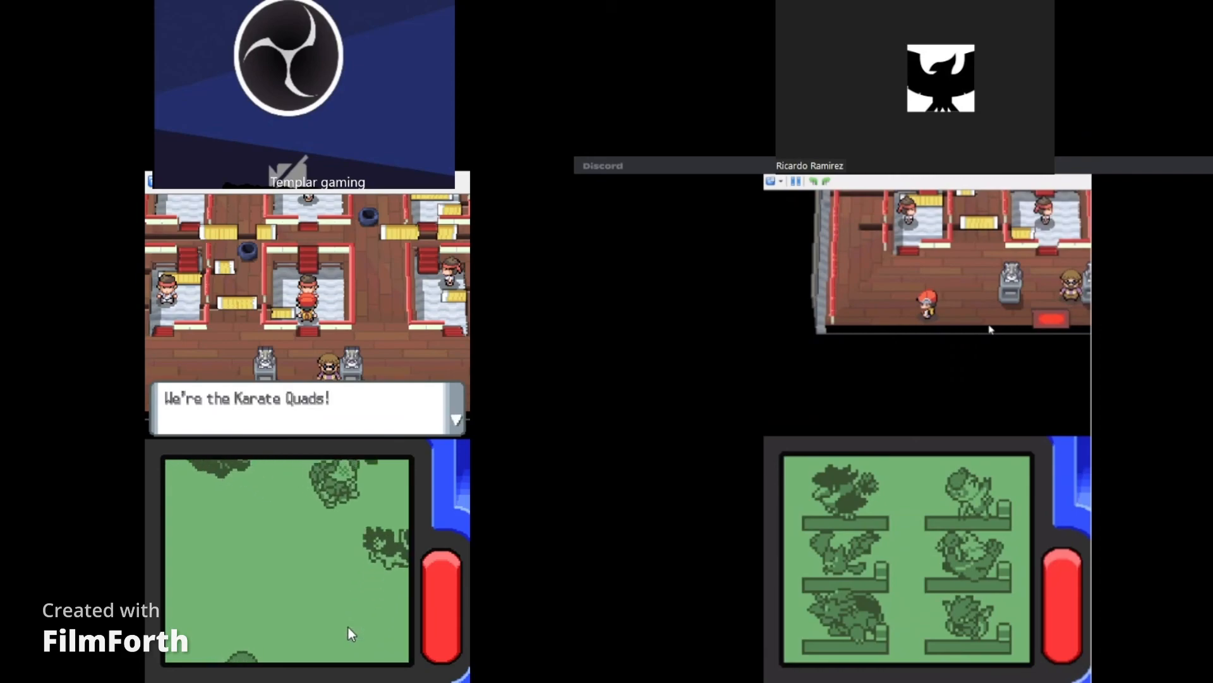
key(x)
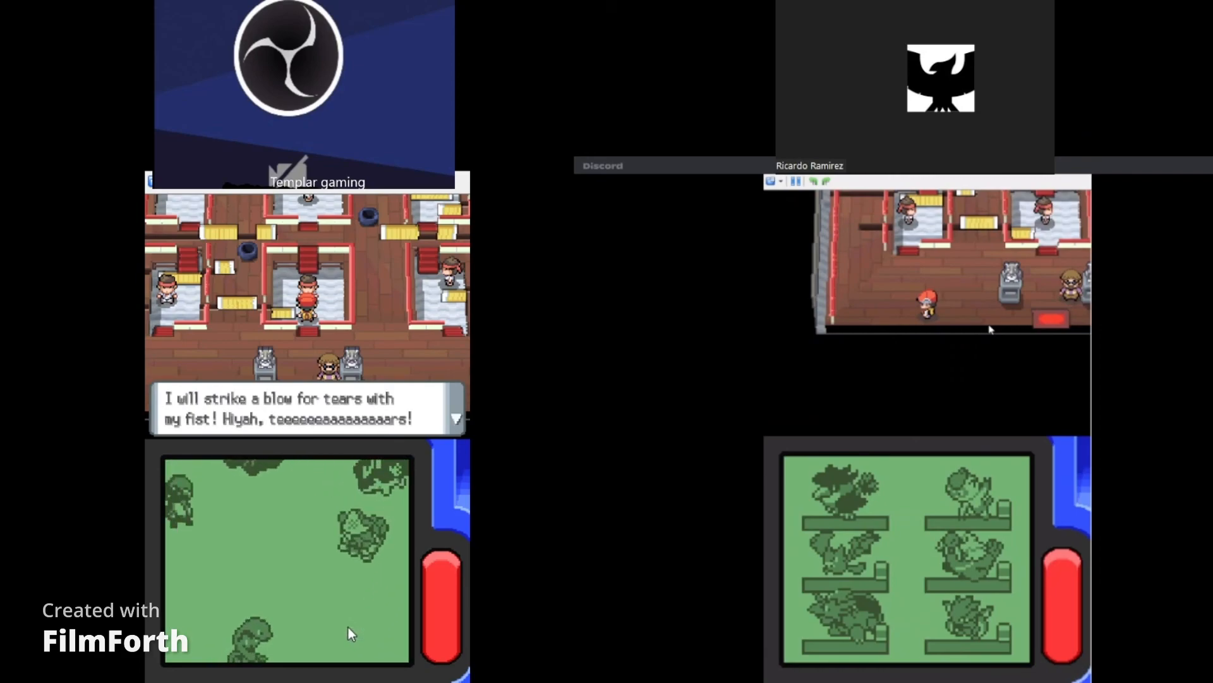
key(x)
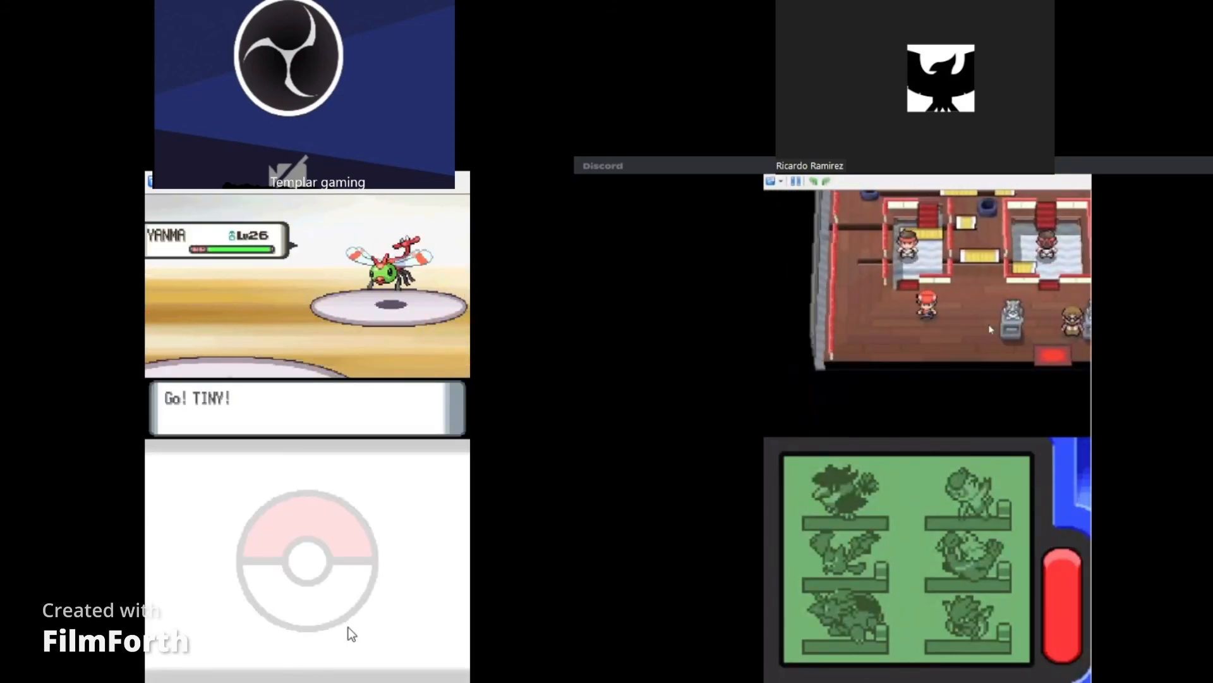
- Have TINY fight and launch an attack move against YANMA
key(x)
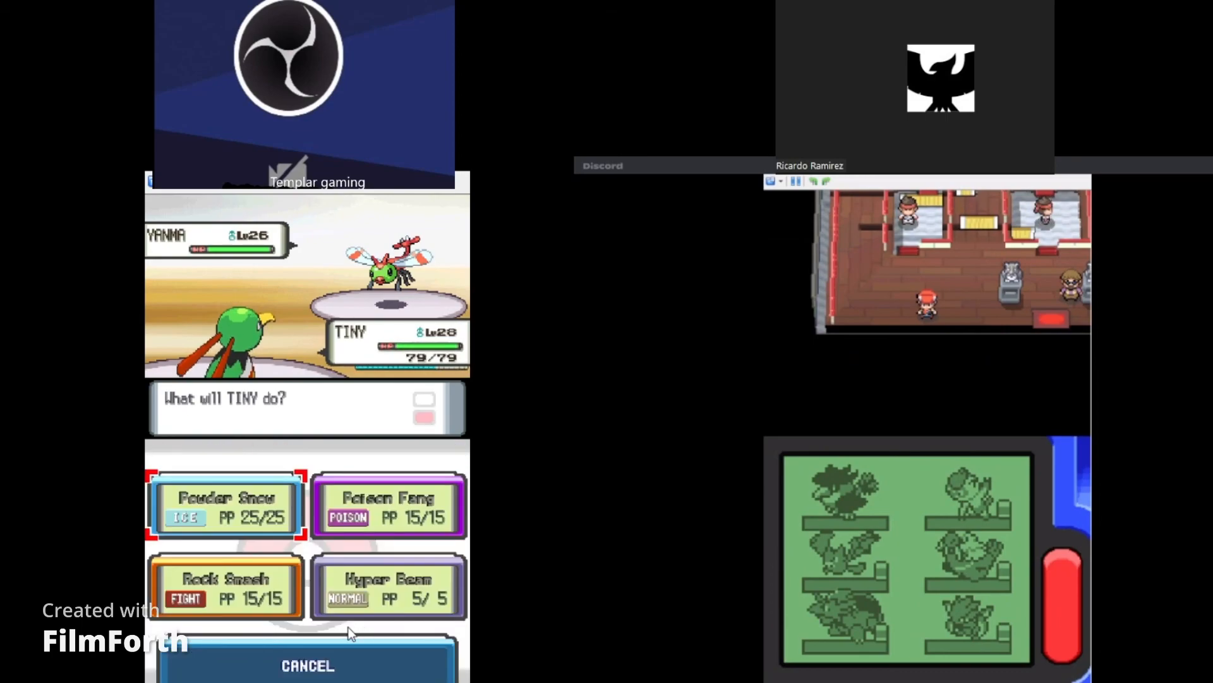
key(x)
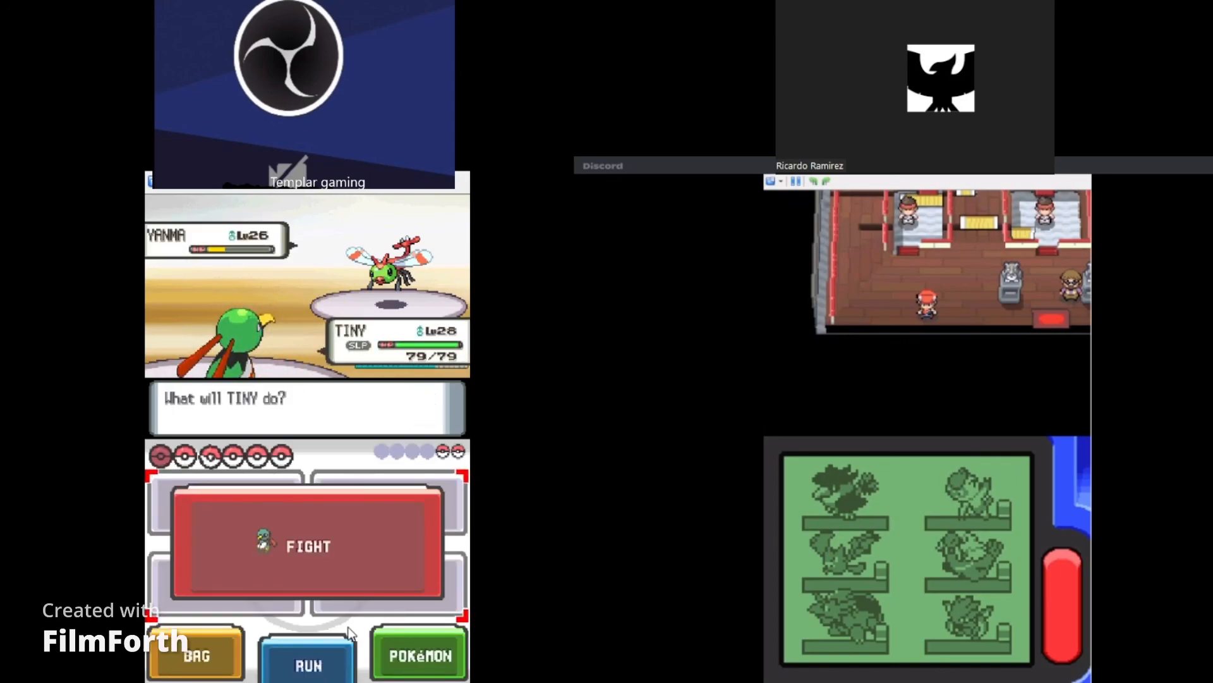
- Use a Lum Berry from the bag's status healers to cure TINY's sleep
key(x)
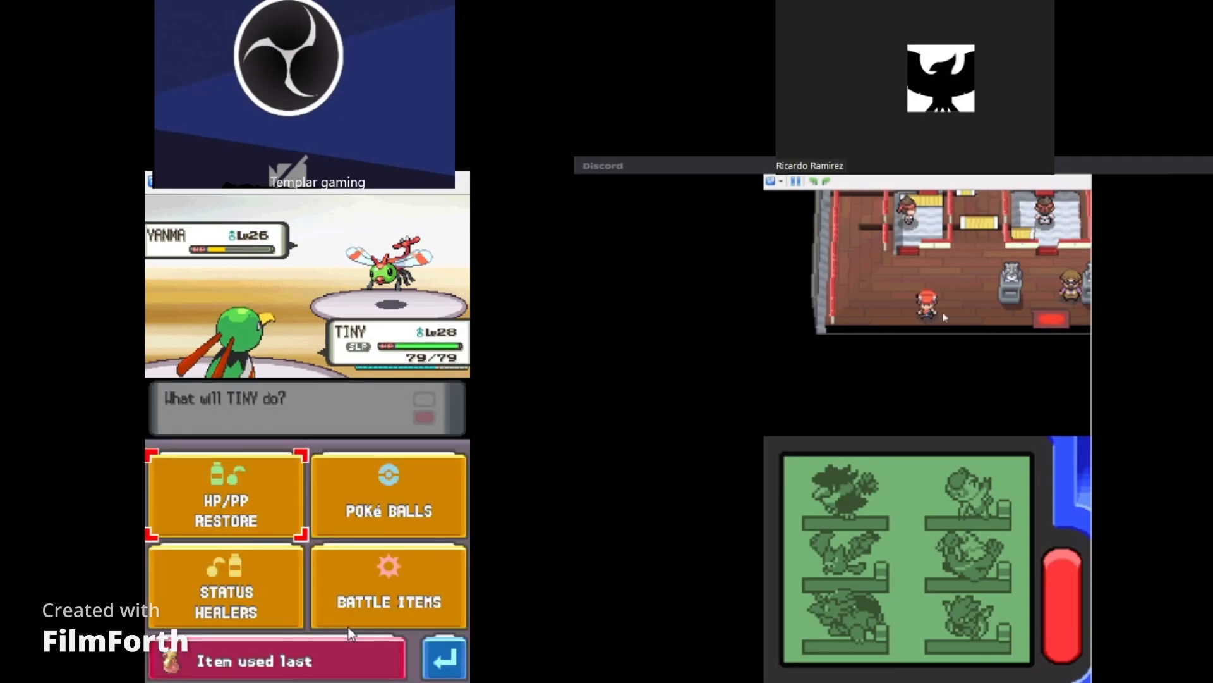
key(x)
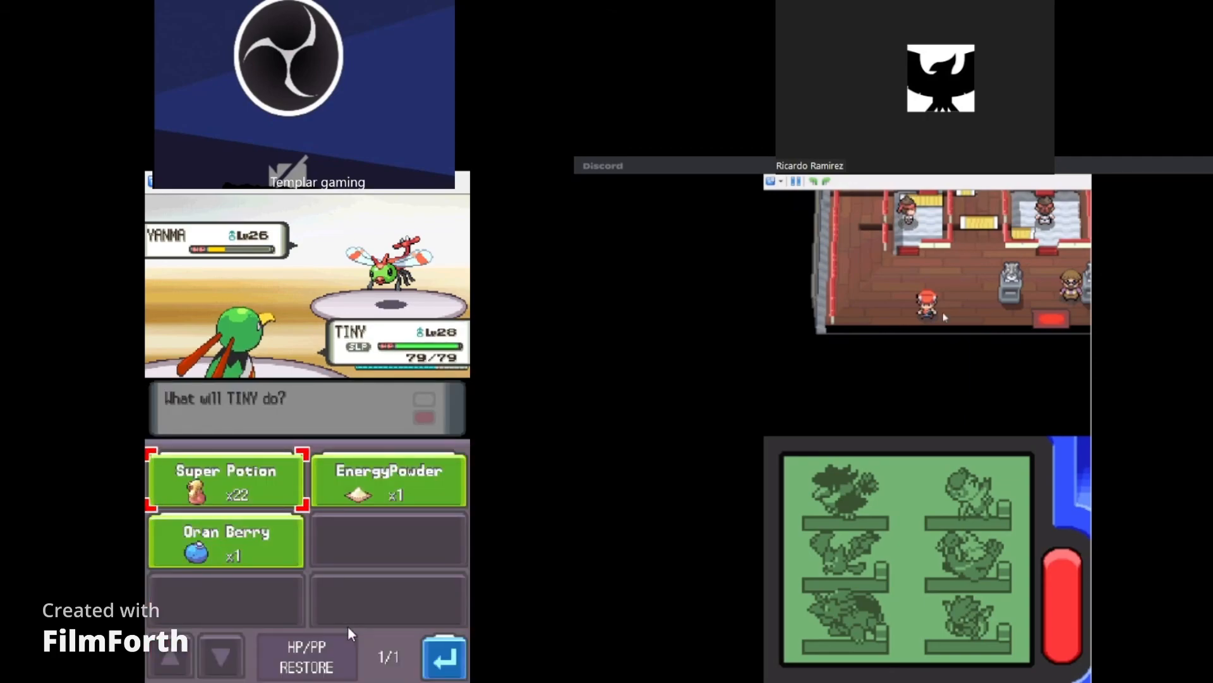
key(z)
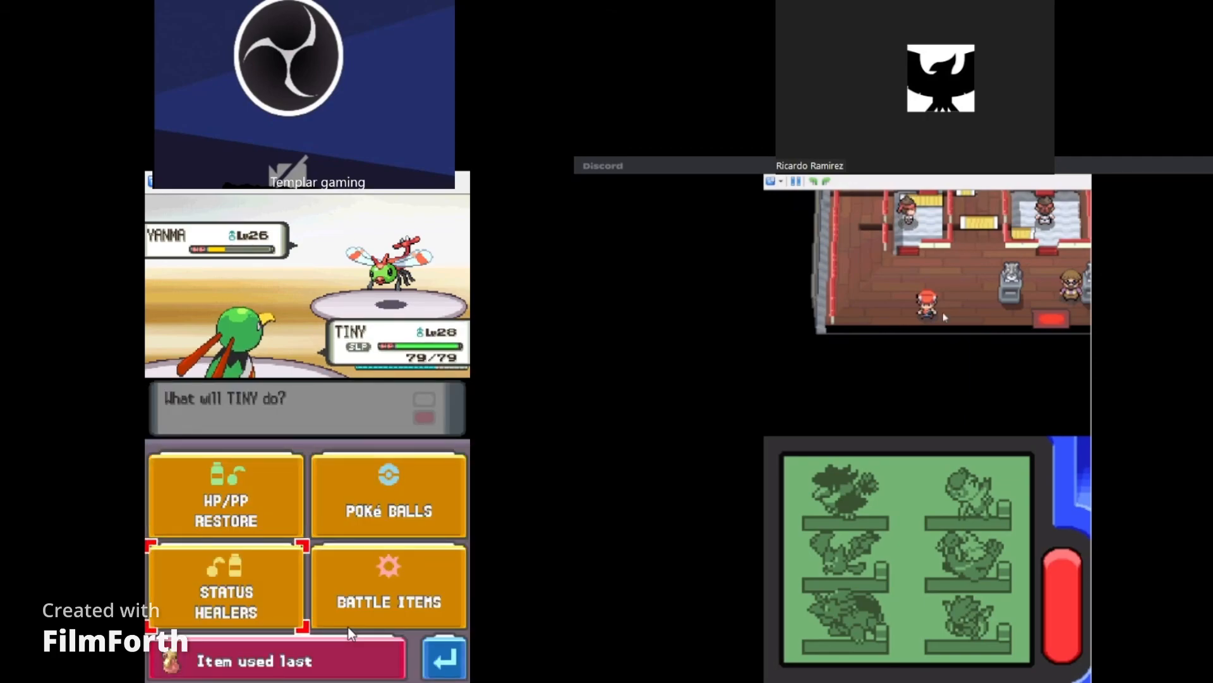
key(x)
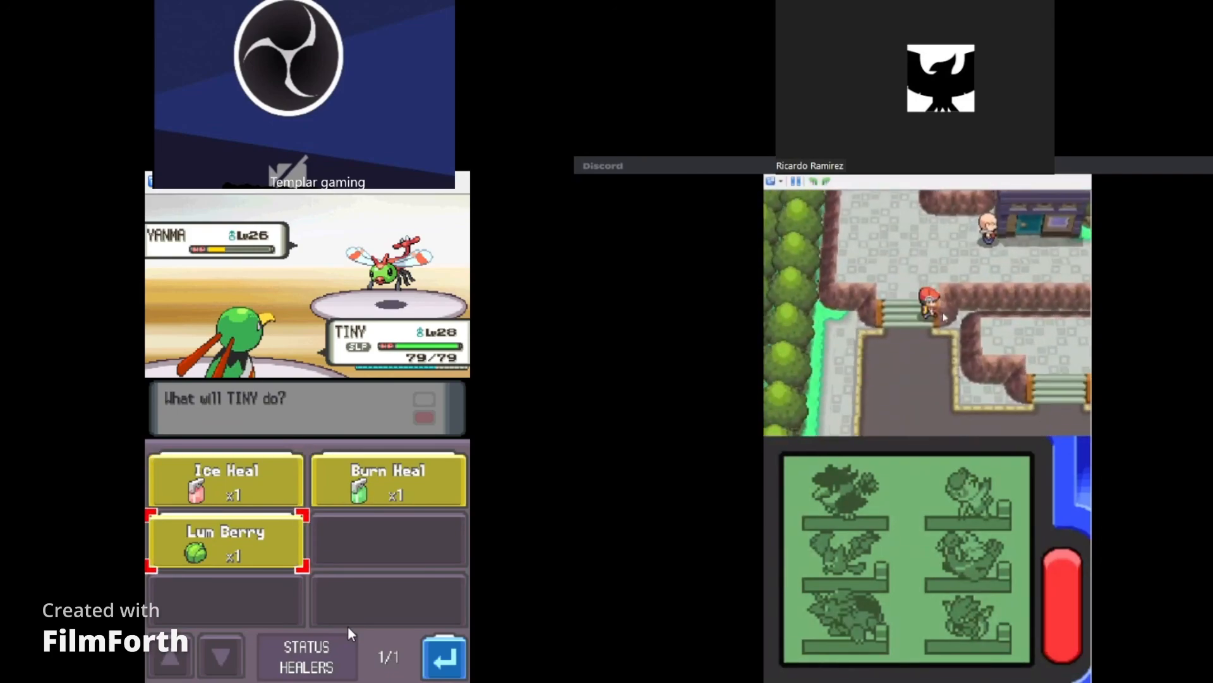
key(x)
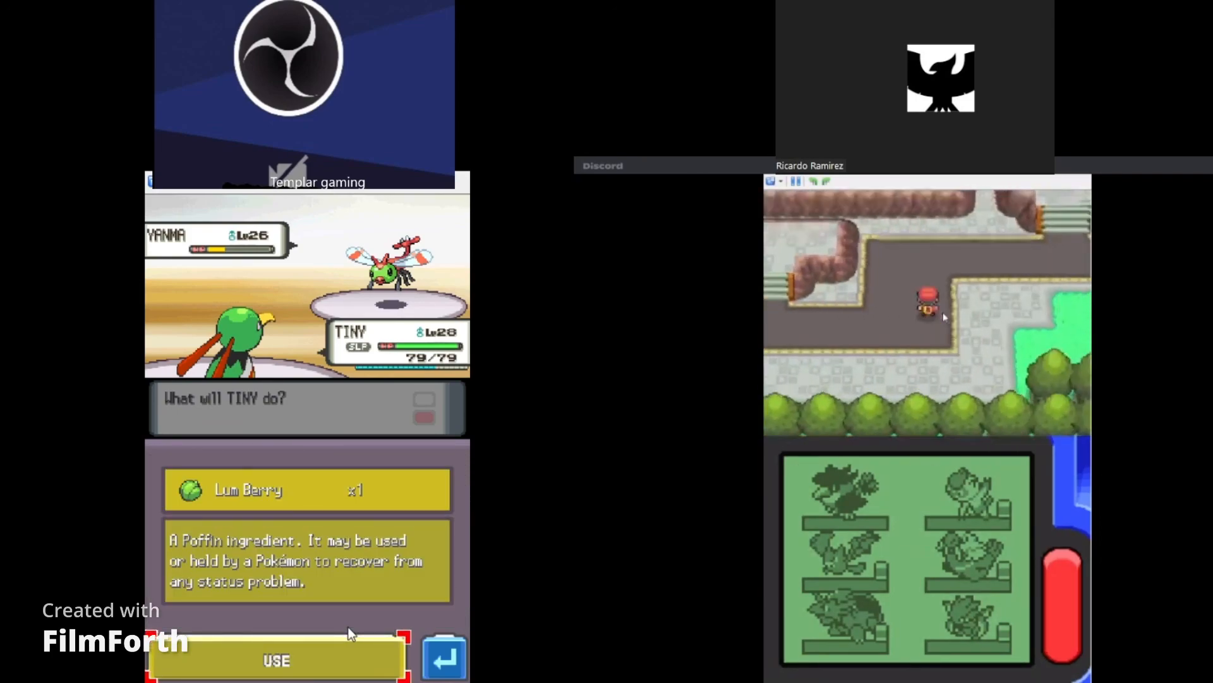
key(x)
key(x)
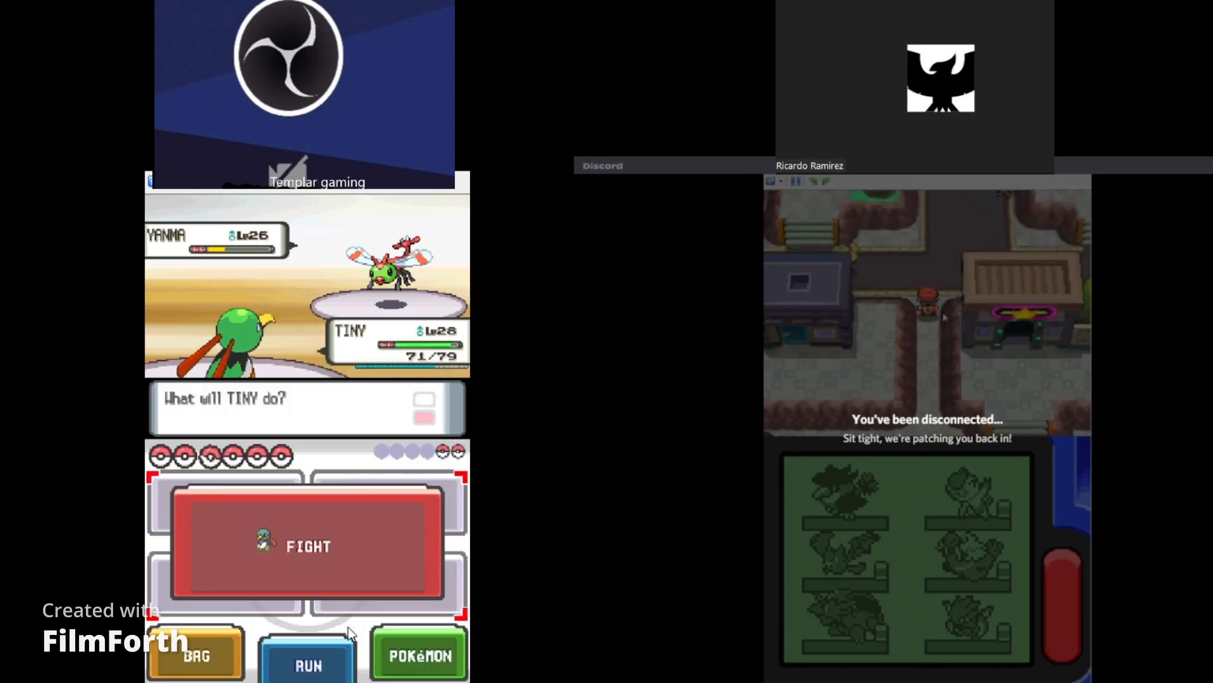
- Attack YANMA with Powder Snow to continue the battle
key(x)
key(x)
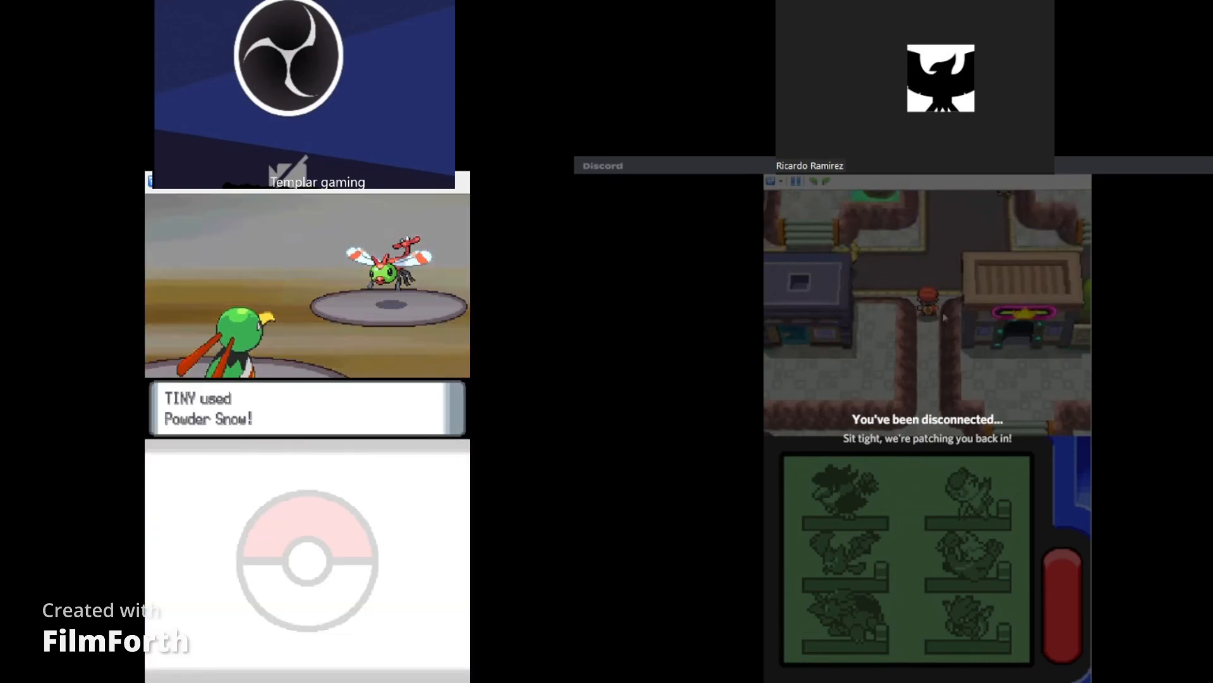